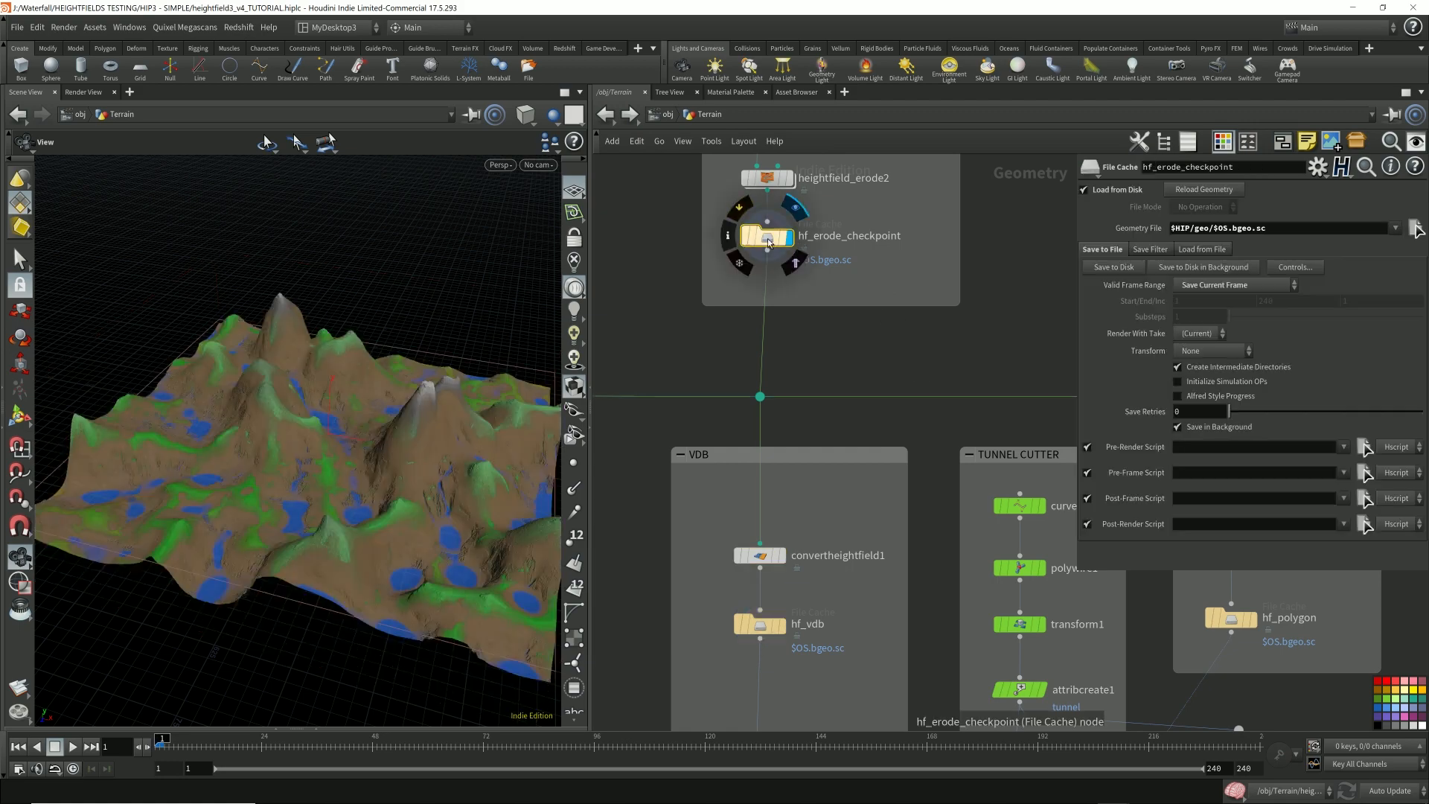
- Display the hf_vdb node's result and examine the converted terrain from a higher angle
middle_click(767, 238)
left_click(749, 420)
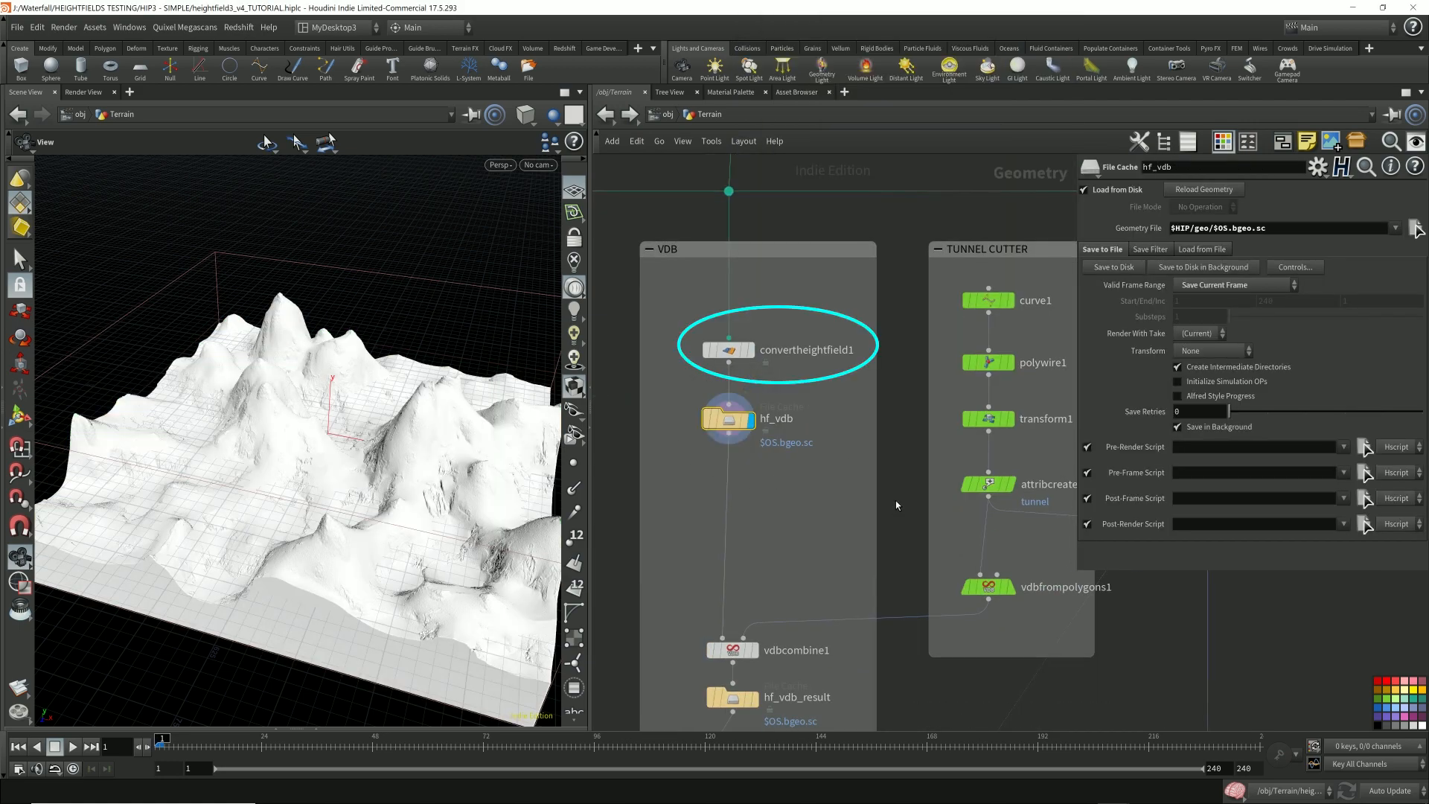
middle_click_drag(821, 567, 810, 498)
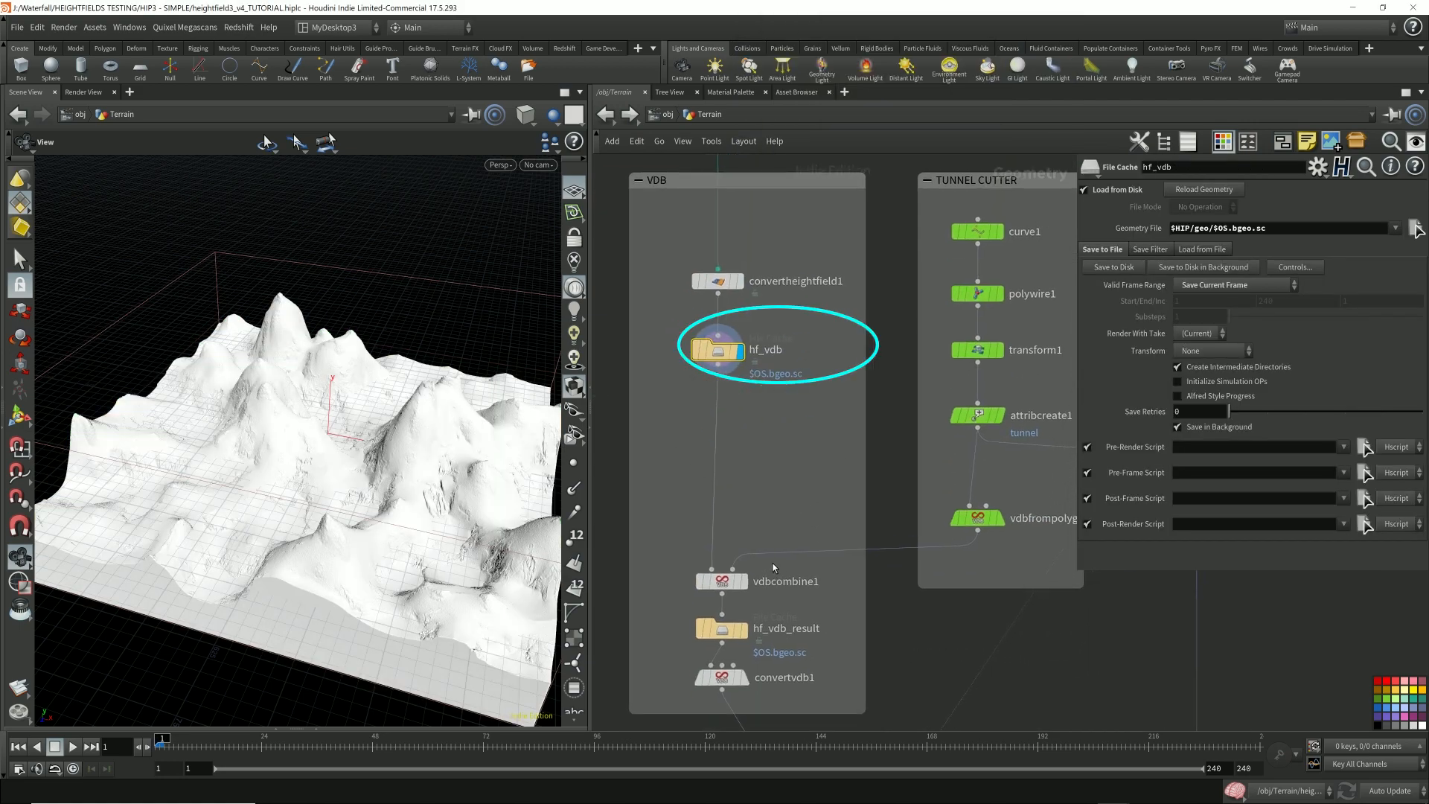
left_click_drag(1078, 571, 1125, 570)
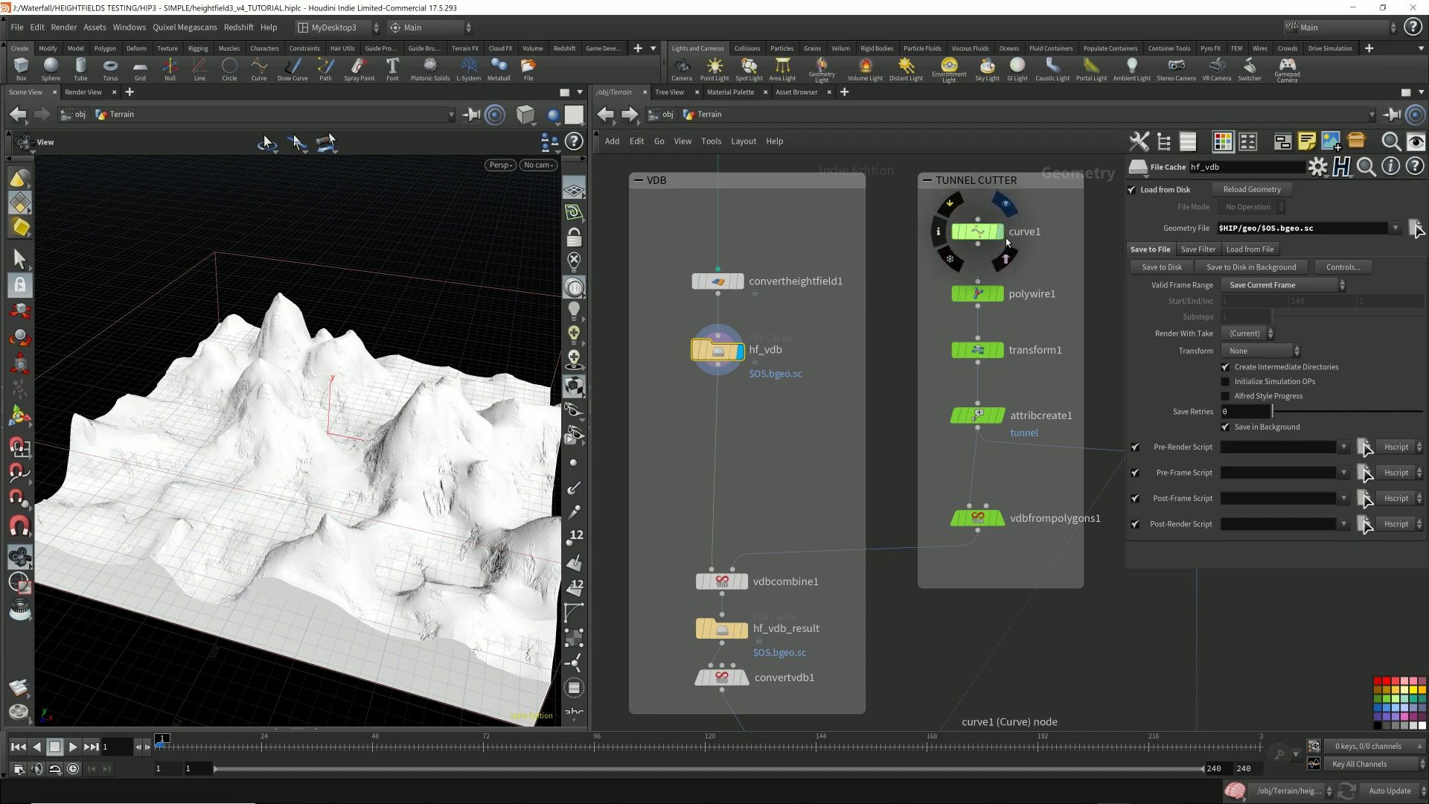
left_click_drag(476, 399, 415, 452)
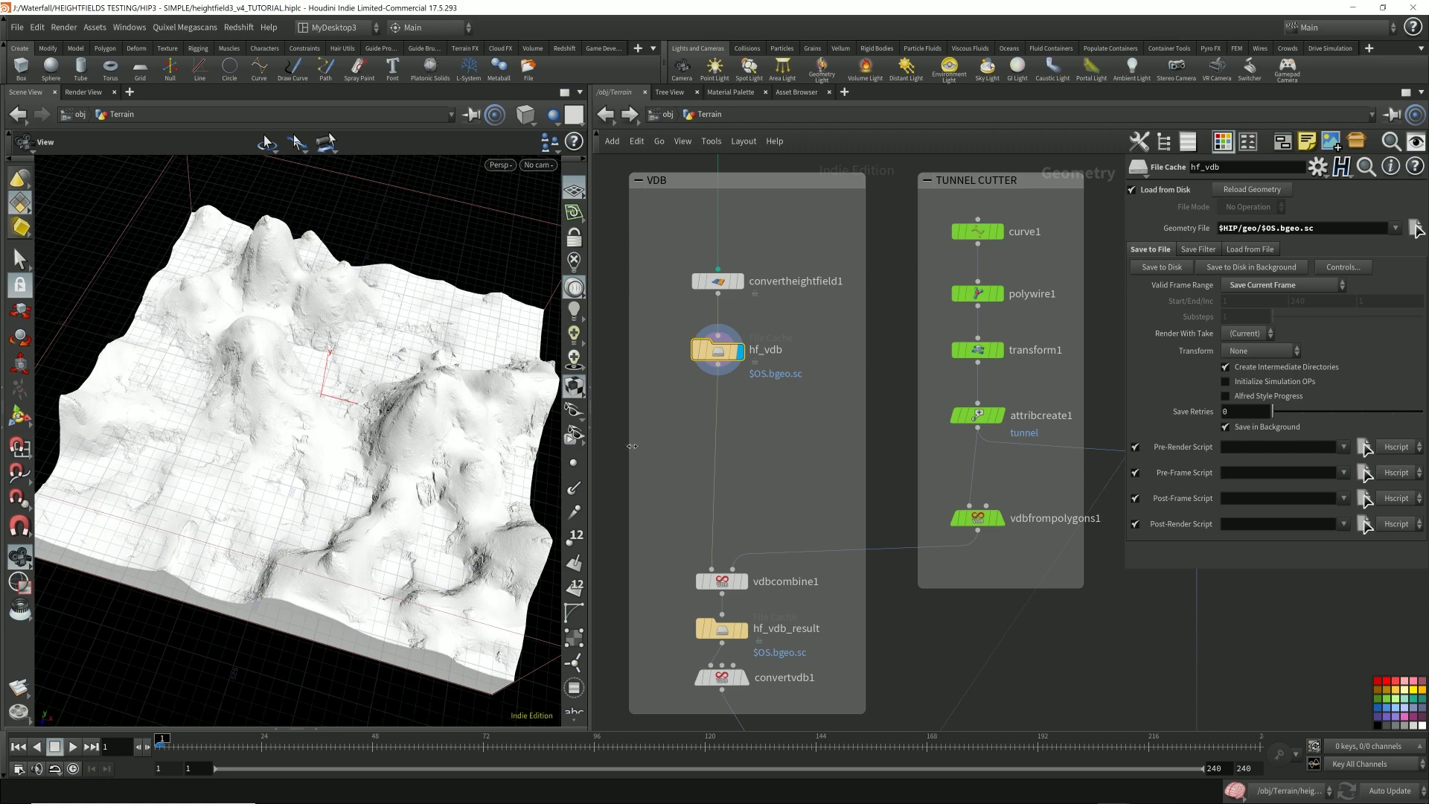
- Display the OUT_RENDER node and examine the tunnel openings through the terrain's mountains
scroll(776, 545, "down", 3)
middle_click_drag(833, 653, 829, 253)
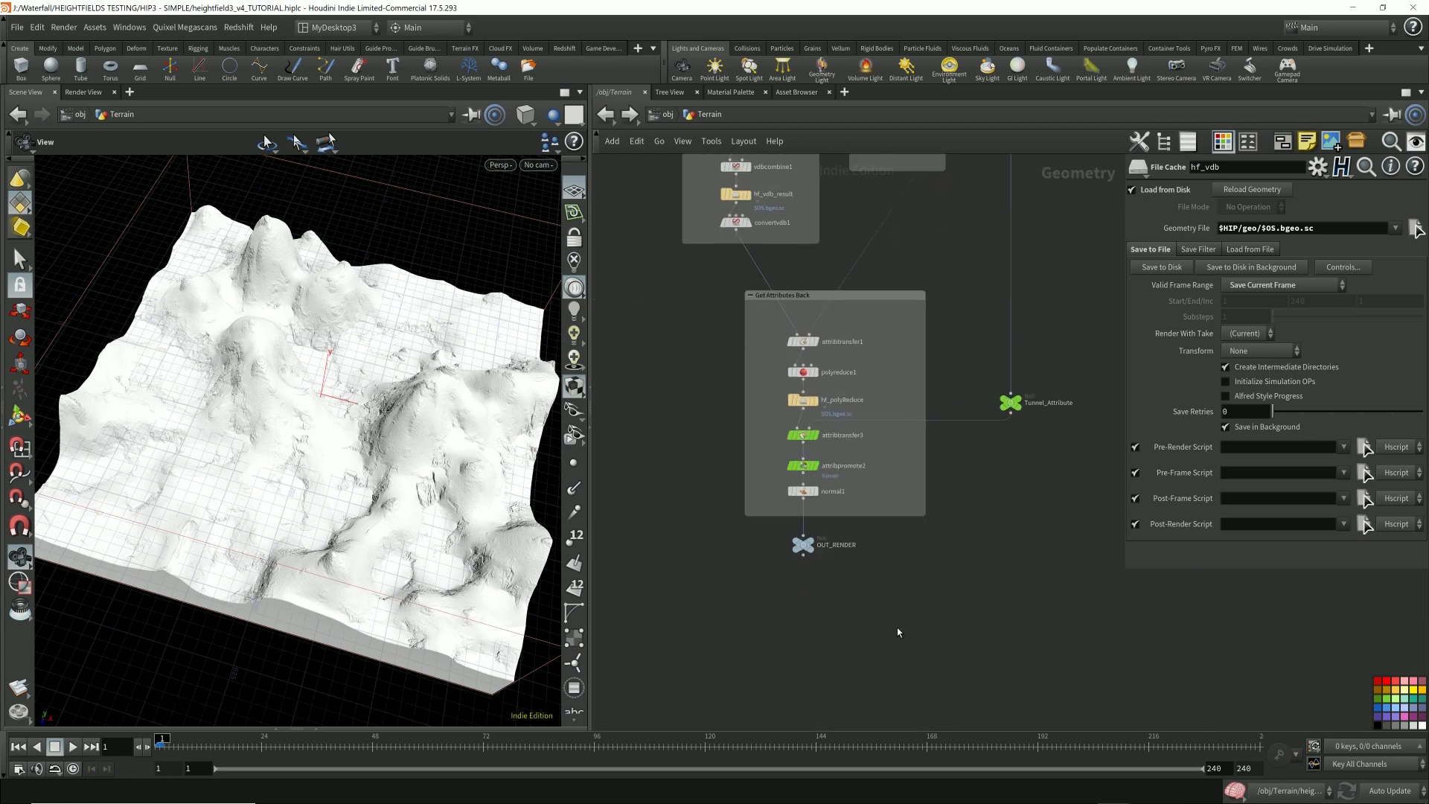
left_click(811, 538)
left_click_drag(424, 414, 337, 482)
middle_click_drag(336, 481, 624, 454)
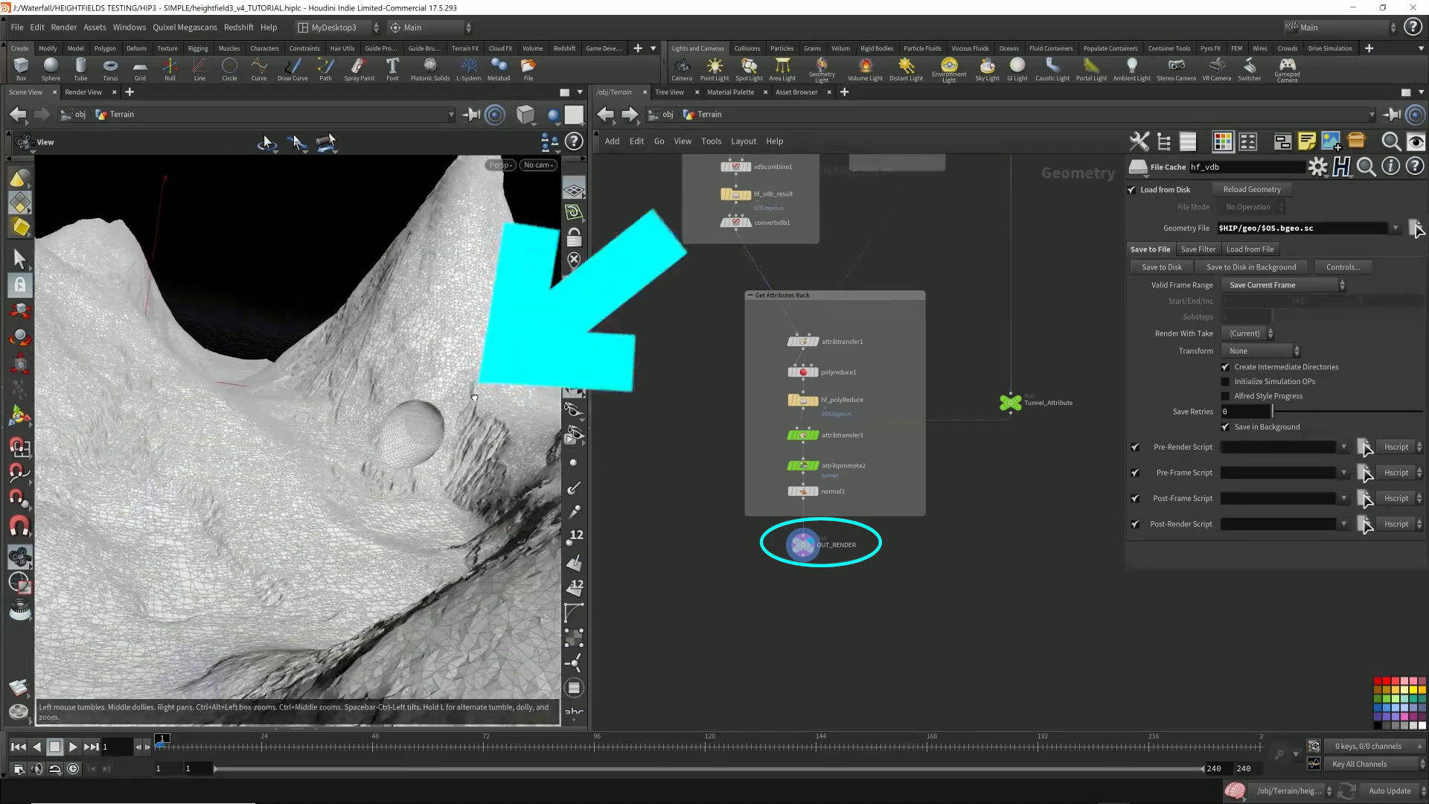
left_click_drag(476, 298, 438, 444)
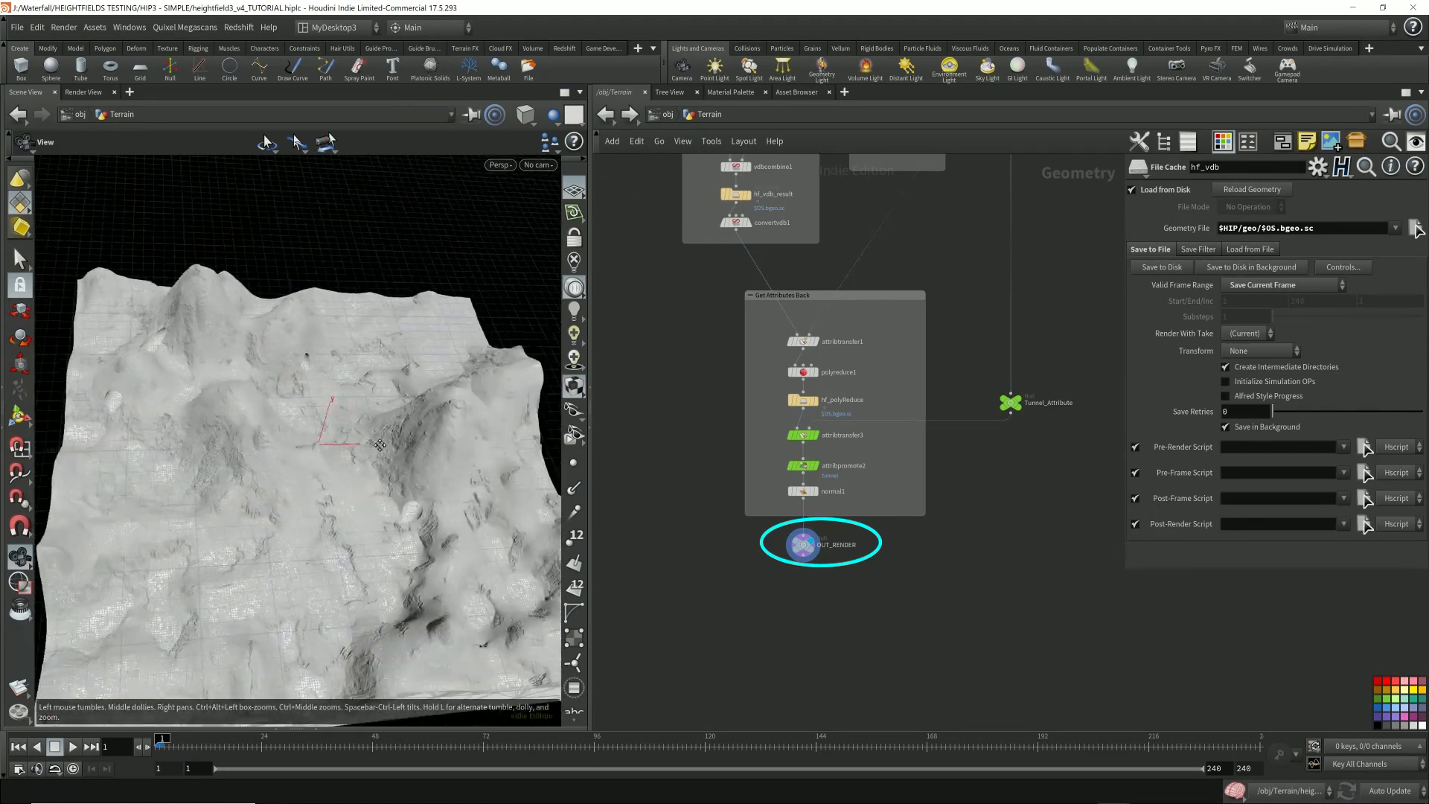
right_click_drag(437, 444, 403, 478)
left_click_drag(403, 479, 420, 493)
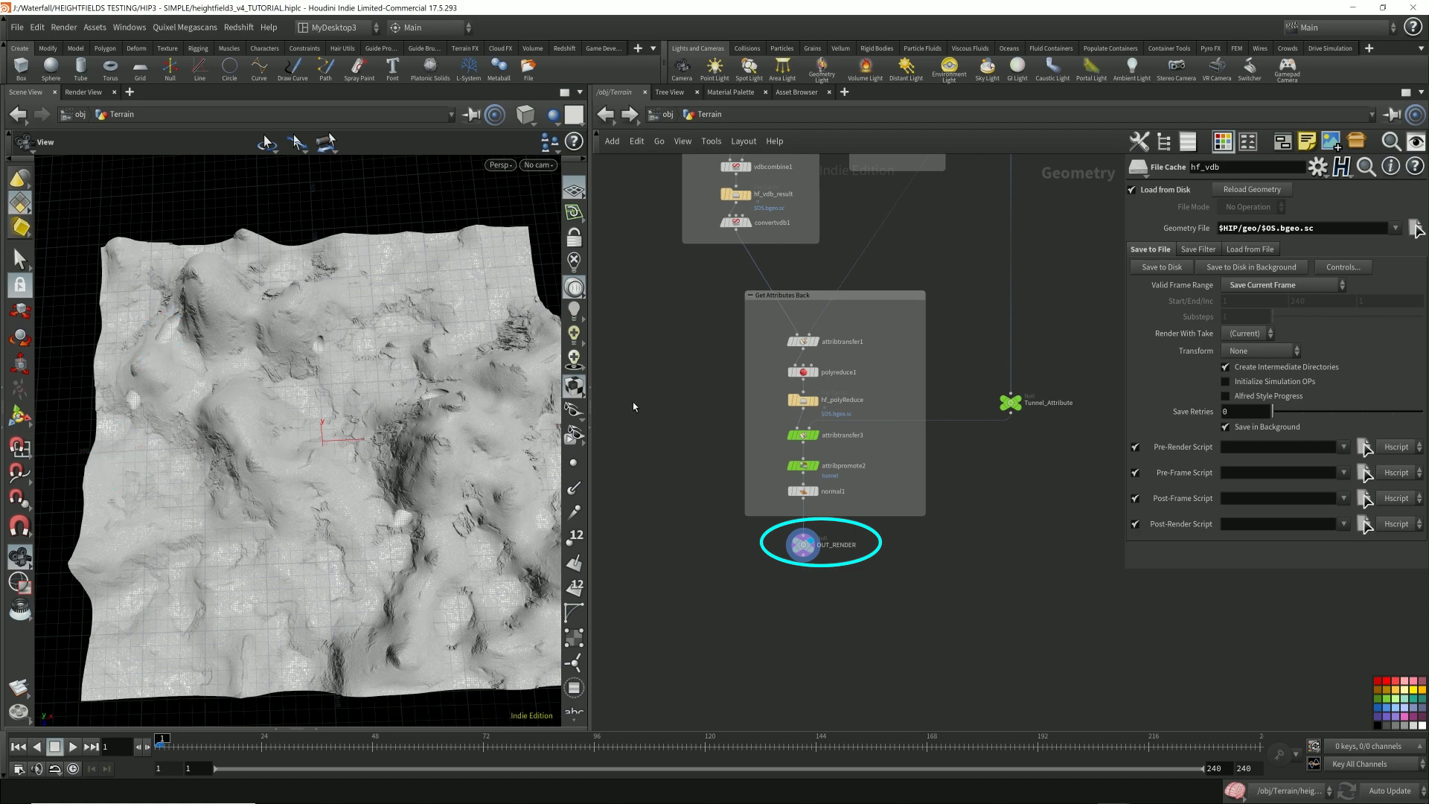
left_click_drag(426, 398, 414, 396)
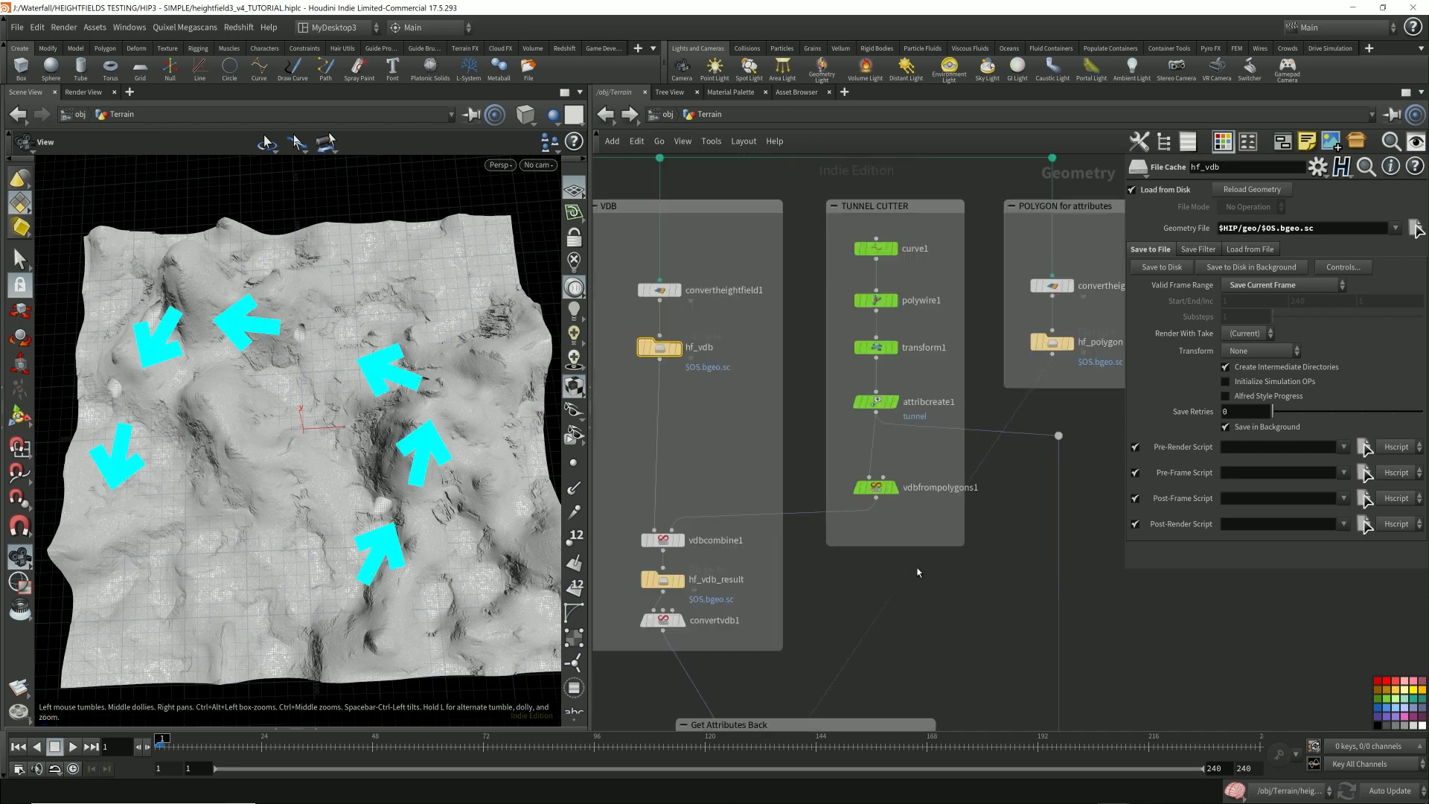
- Display the curve1 tunnel path with hf_vdb set as template and view it from the top
middle_click_drag(919, 573, 953, 588)
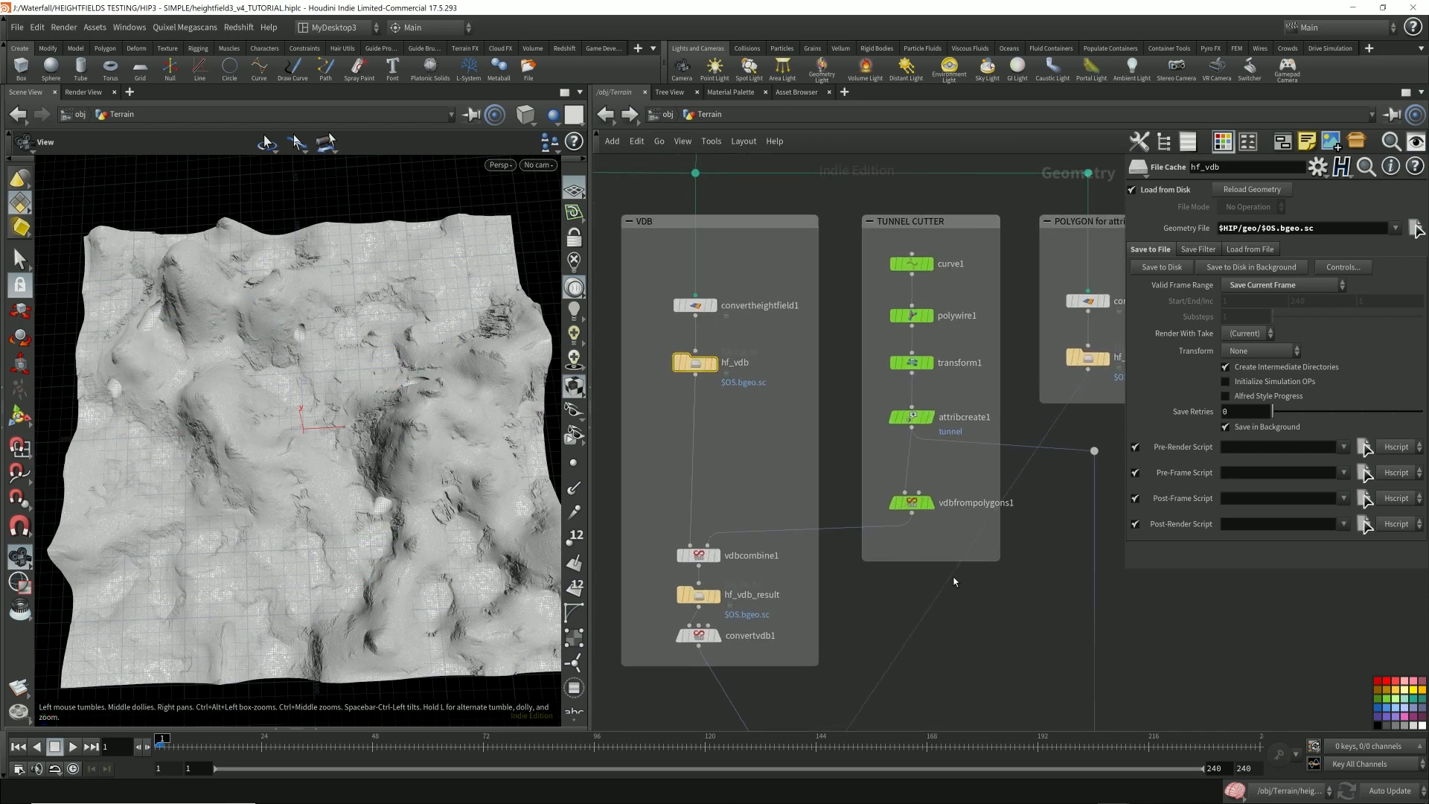
mouse_move(414, 493)
left_mouse_down()
mouse_move(413, 473)
mouse_move(420, 488)
left_mouse_up()
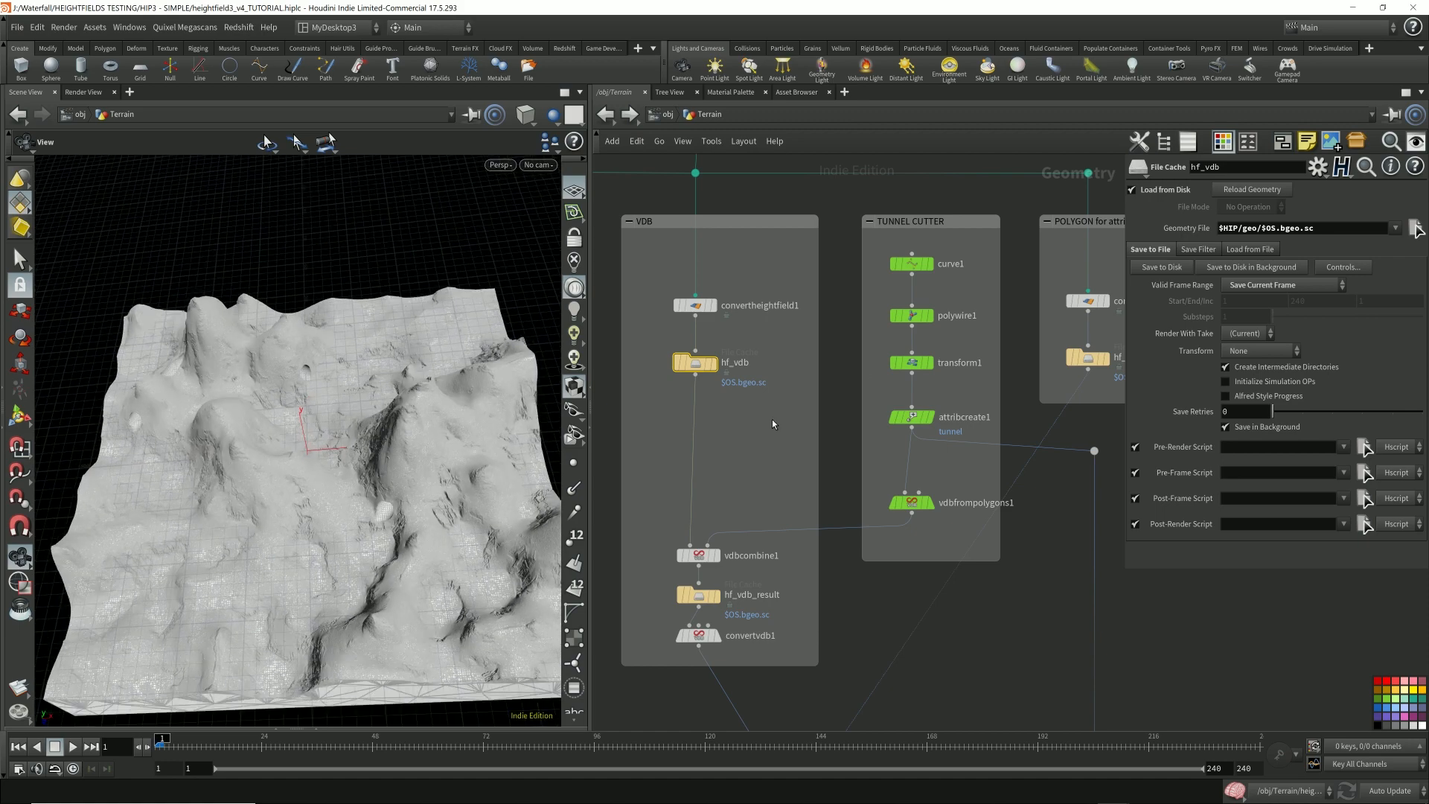
left_click(928, 262)
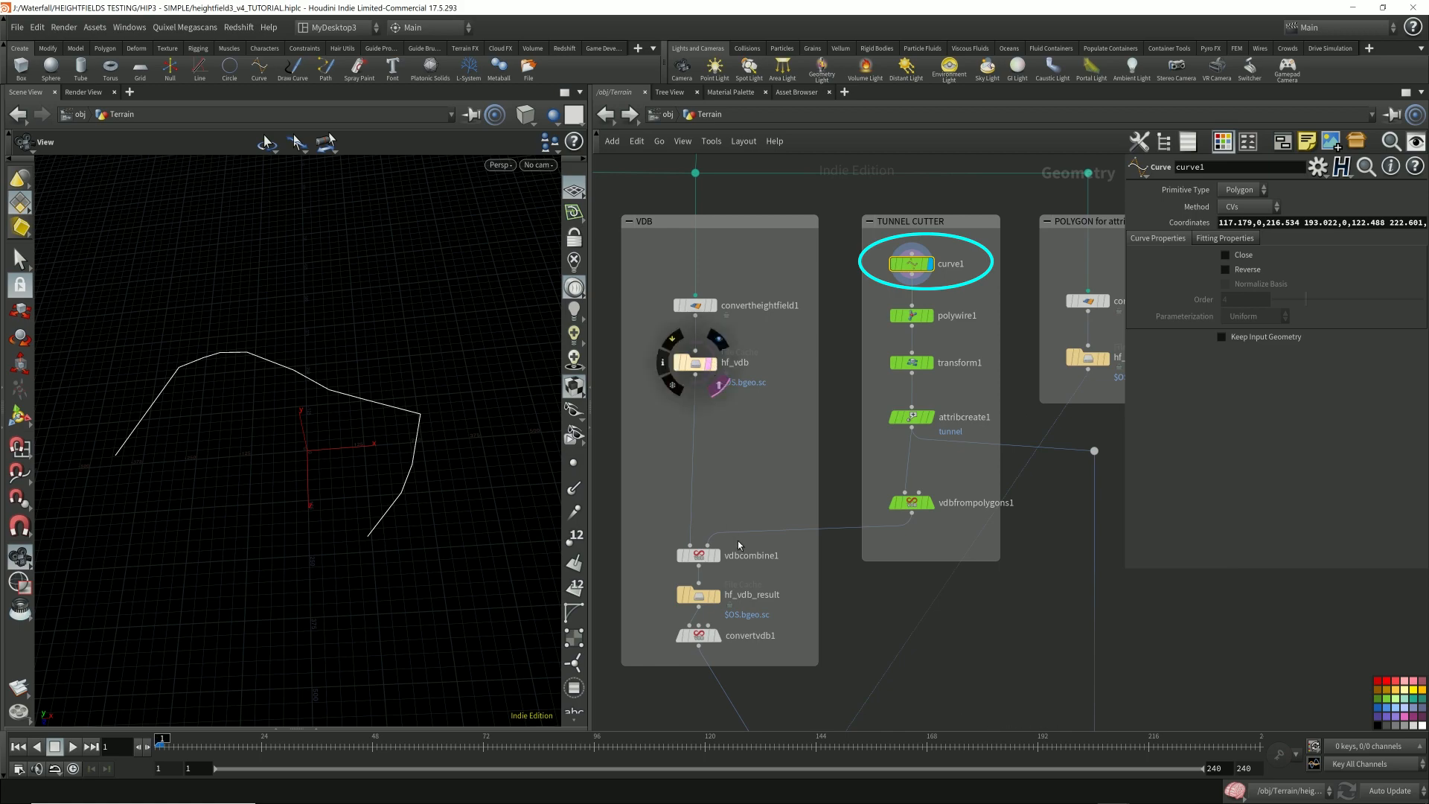
left_click_drag(439, 417, 438, 492)
key("space+2")
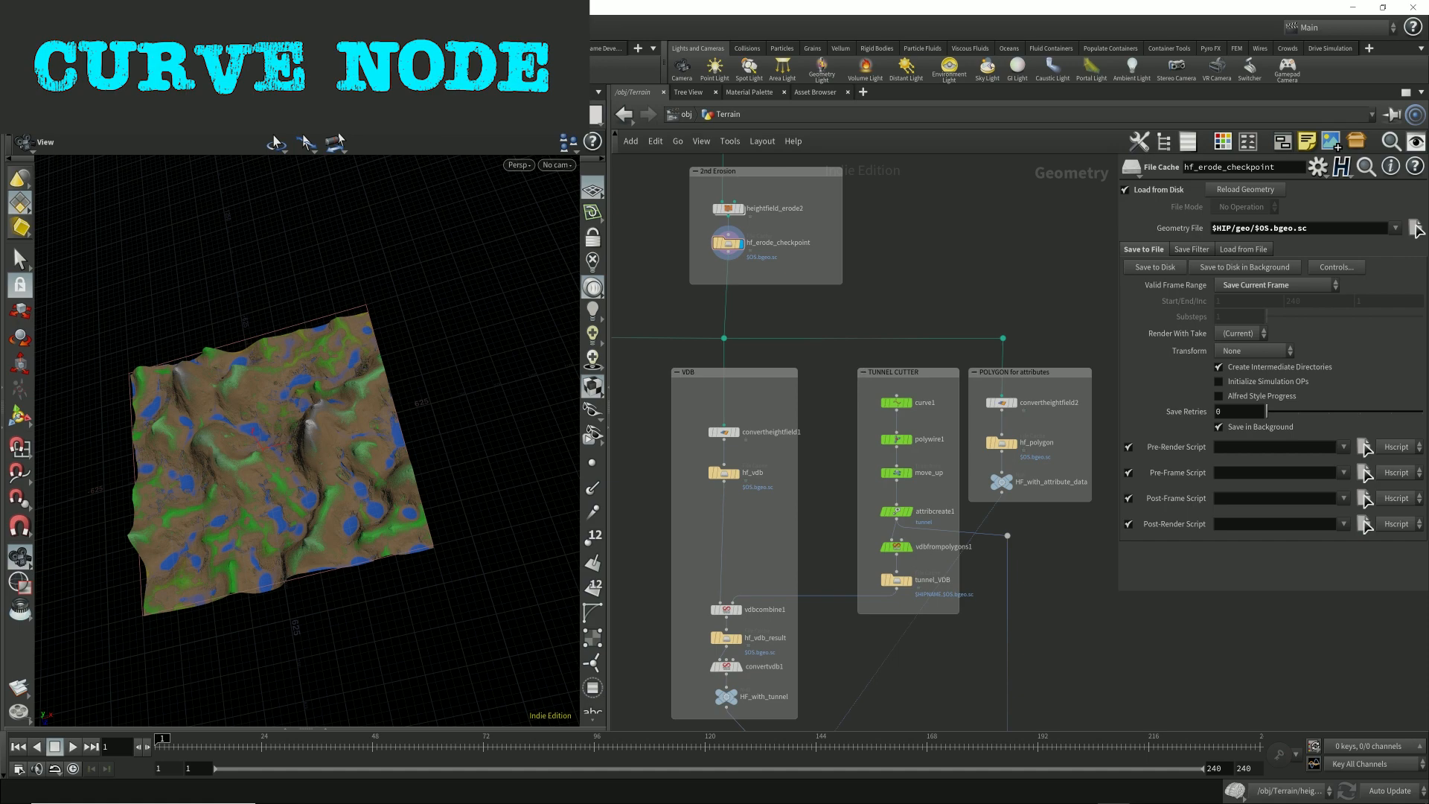
- Add a new Curve node to the network between the VDB and TUNNEL CUTTER groups
key("Tab")
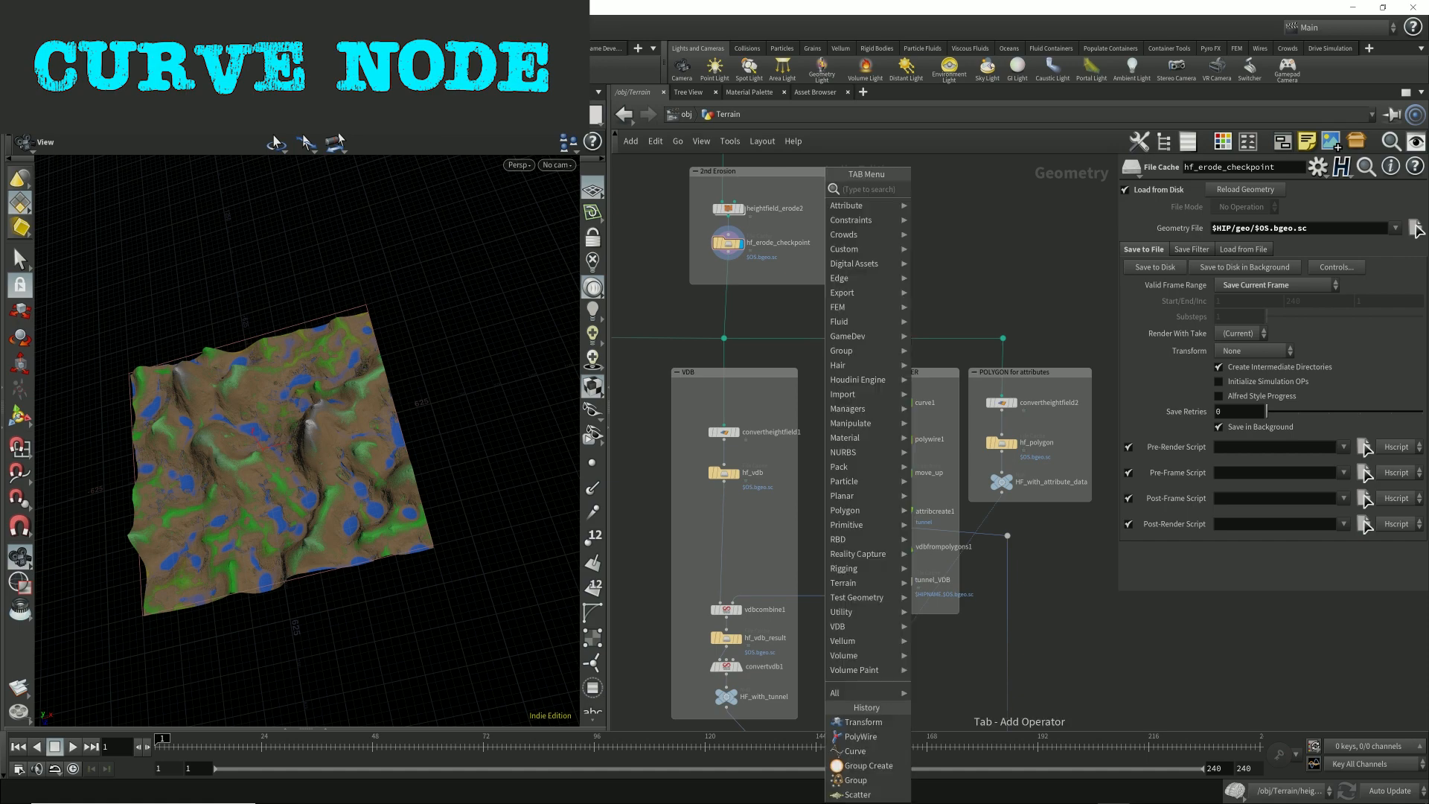
type("curve")
key("Return")
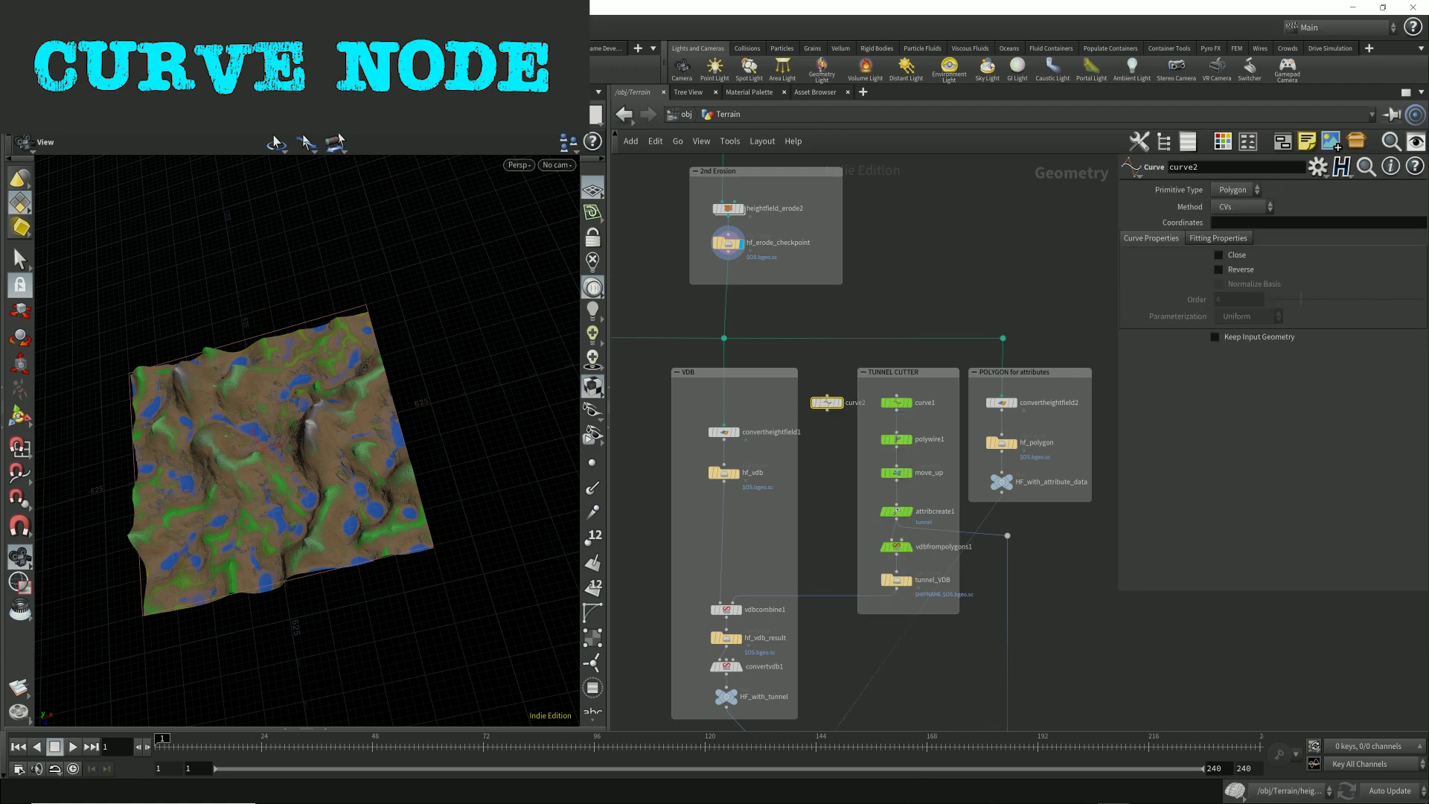
- Select the hf_erode_checkpoint node and view the eroded heightfield from the top
left_click(728, 243)
mouse_move(312, 417)
left_mouse_down()
mouse_move(305, 484)
mouse_move(317, 435)
left_mouse_up()
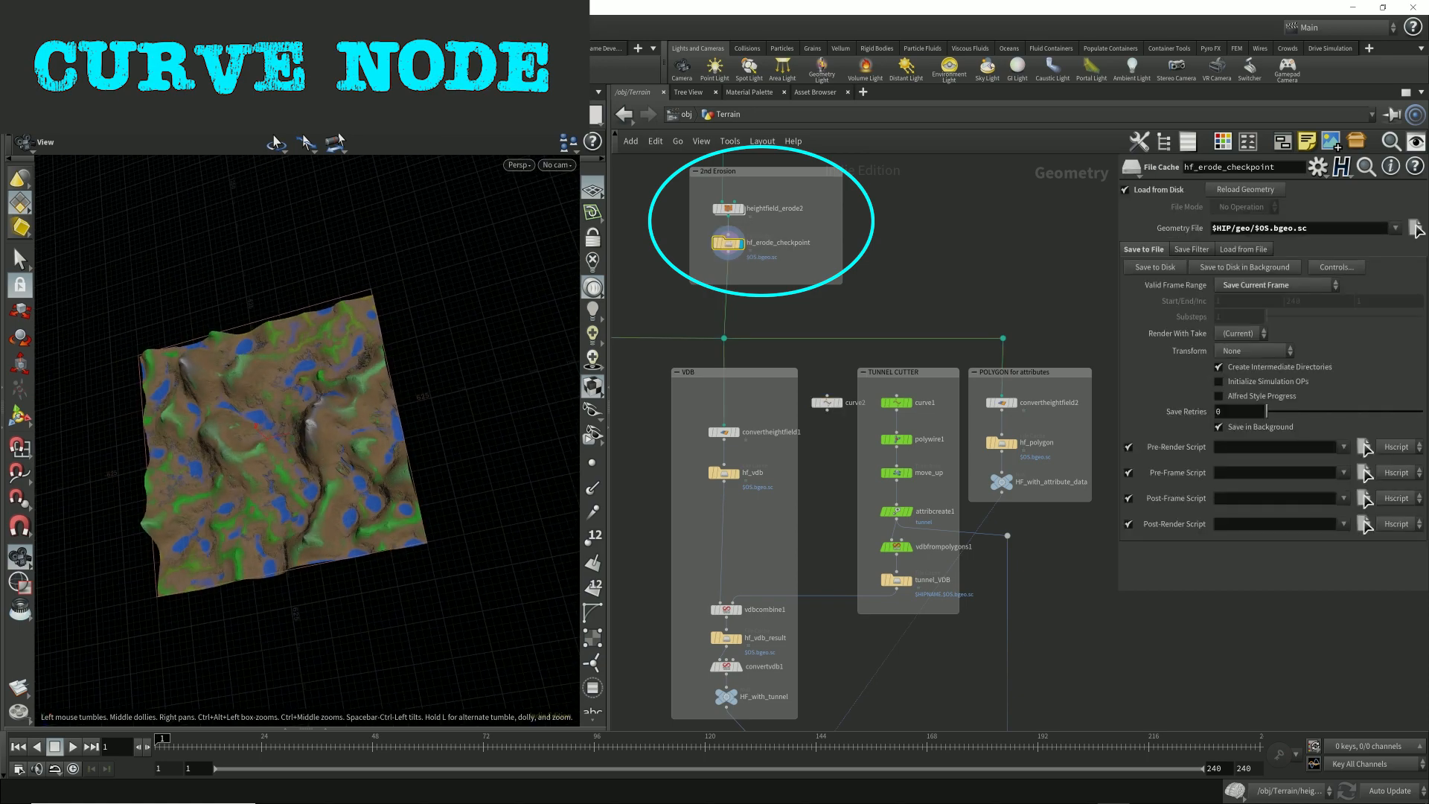
key("space+2")
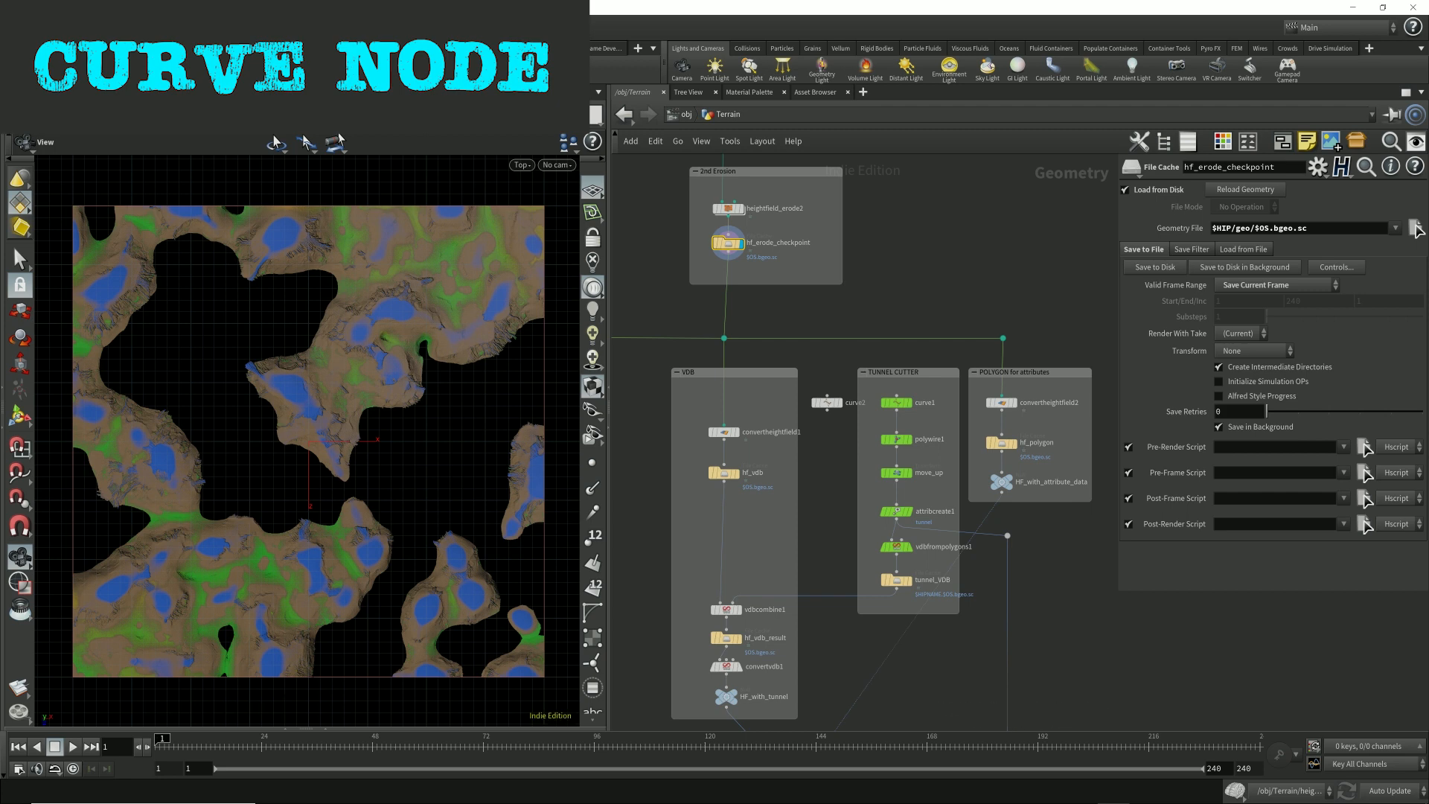
- Branch a Transform node off hf_erode_checkpoint, display it and set its Y translation to -212
left_click(728, 253)
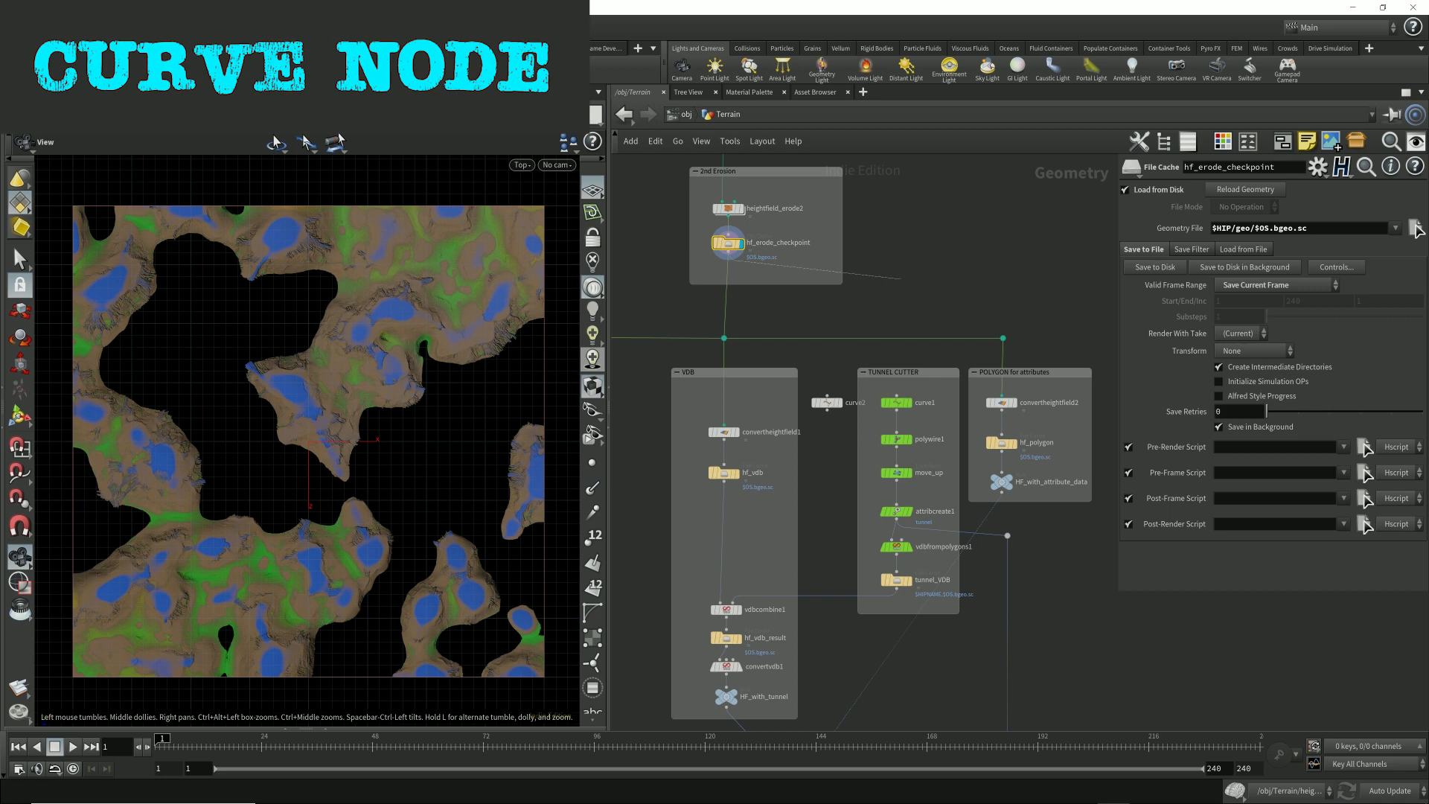
key("Tab")
type("trans")
key("Return")
left_click(897, 293)
left_click(909, 292)
middle_click_drag(1302, 247, 1144, 222)
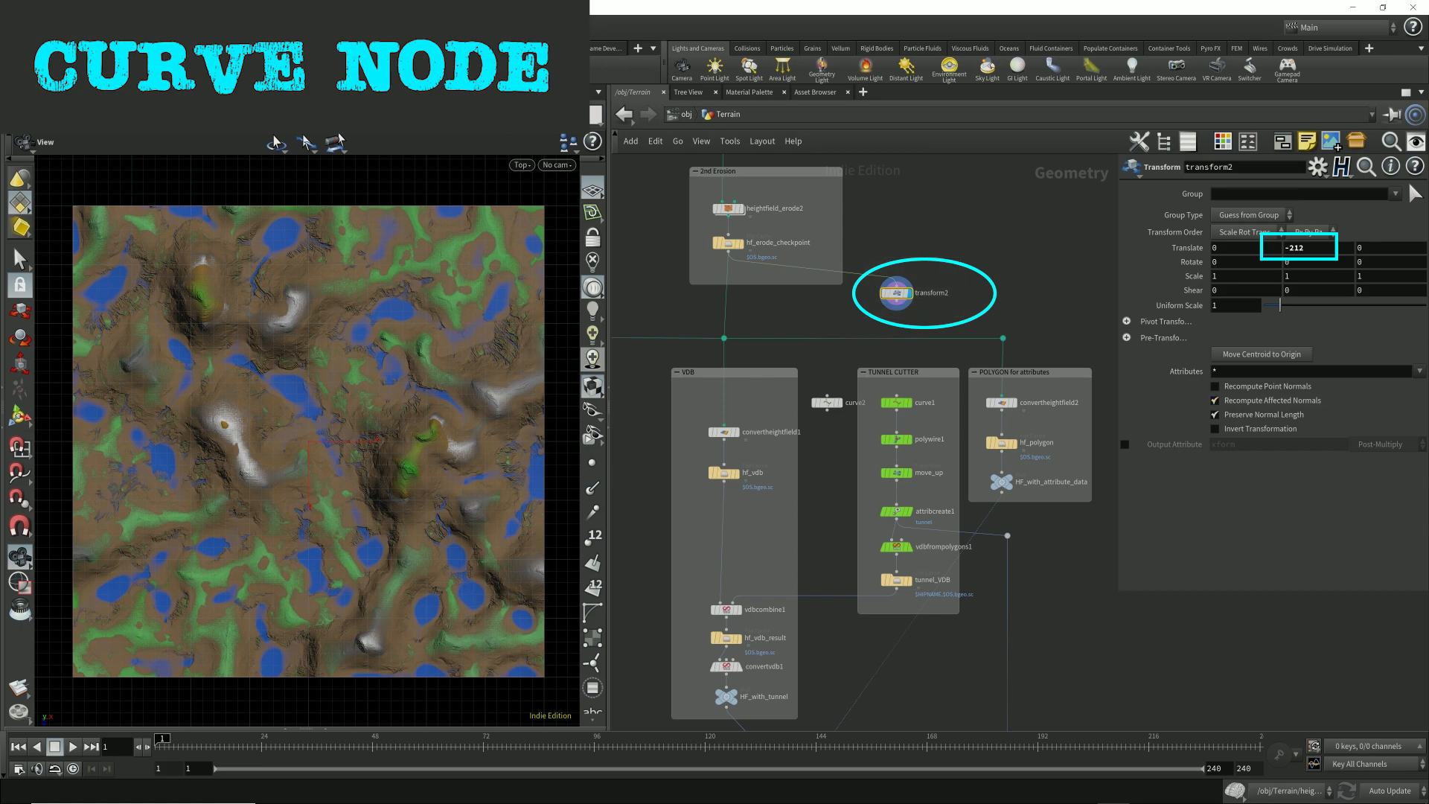
- Add a Merge node to the network beside the new Transform node
left_click(827, 403)
key("Tab")
type("merge")
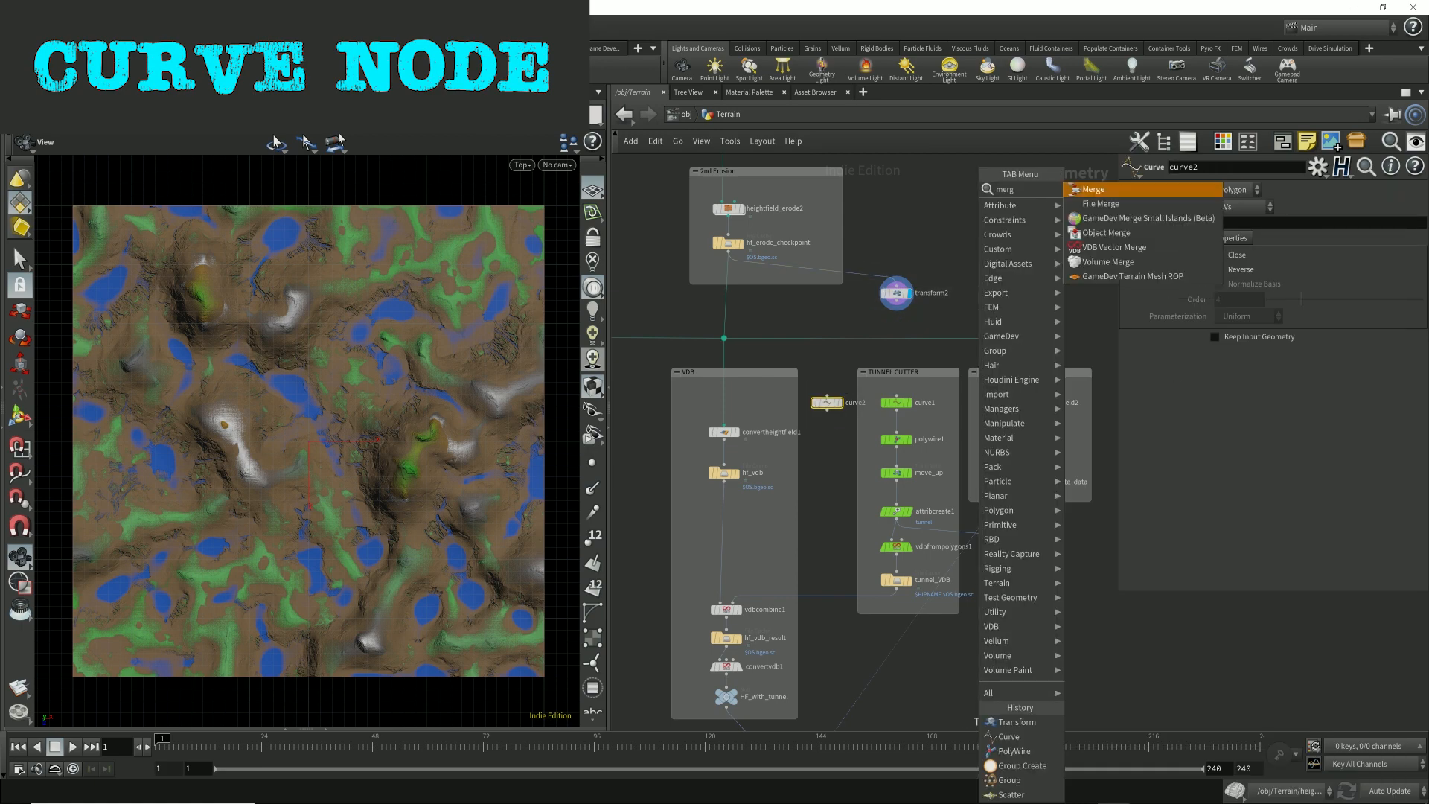
key("Return")
left_click(986, 283)
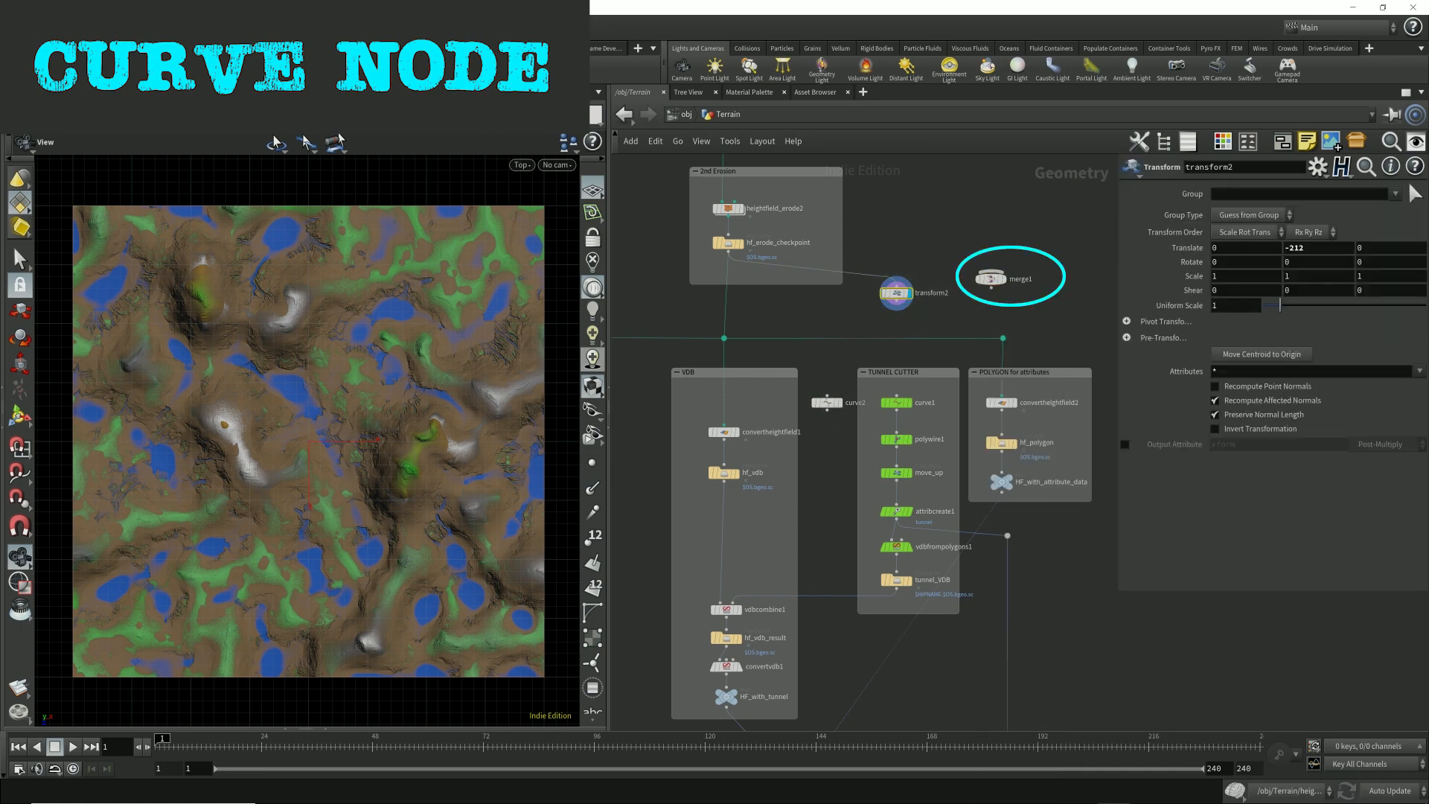
- Connect the lowered heightfield's Transform and the new Curve node into the Merge node and display the merged result
left_click(827, 403, "shift")
left_click(827, 410)
left_click(991, 272)
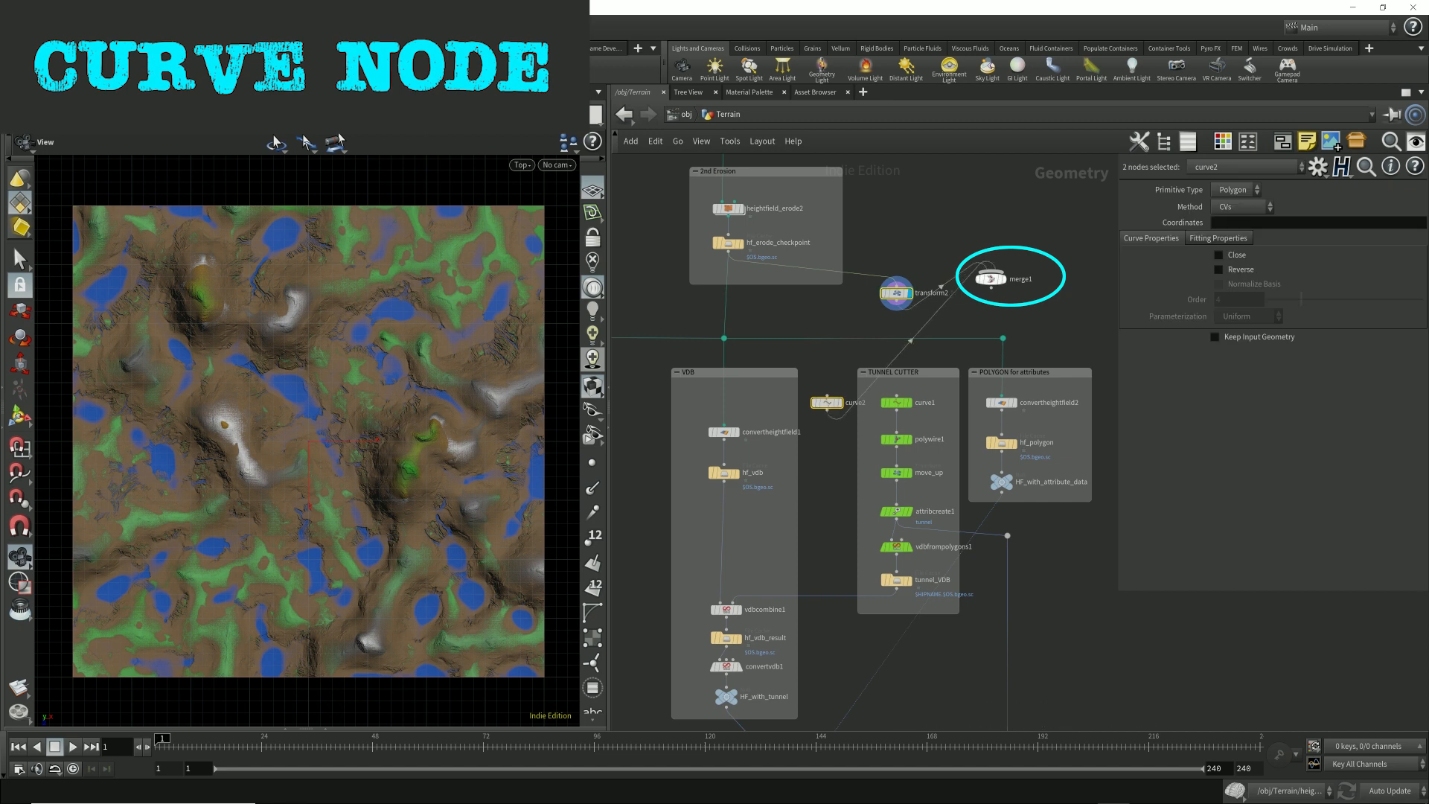
left_click(1003, 279)
left_click(896, 293)
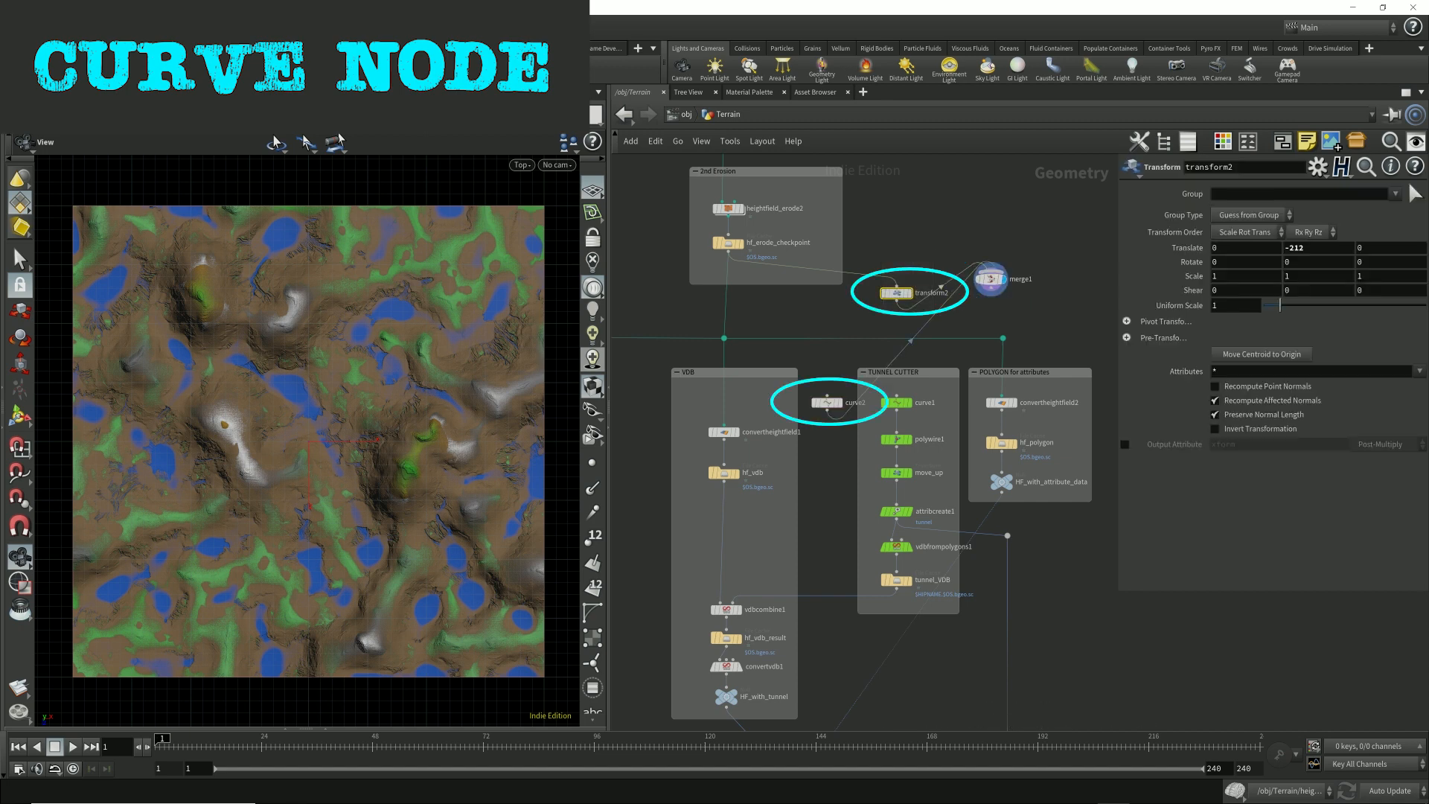
left_click(991, 279)
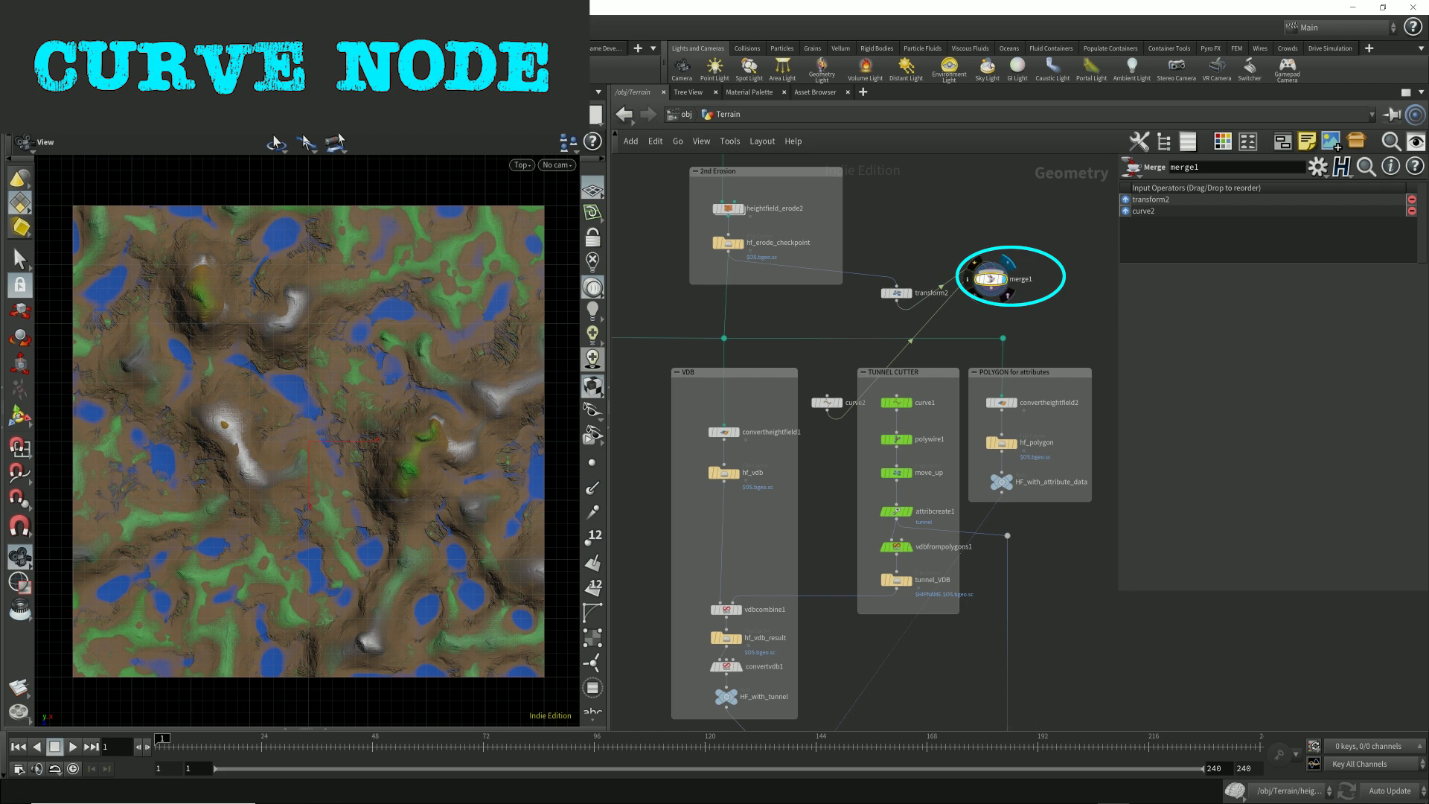
- Draw the new Curve node's tunnel path as seven points arching across the terrain's upper-left peaks in top view
left_click(827, 402)
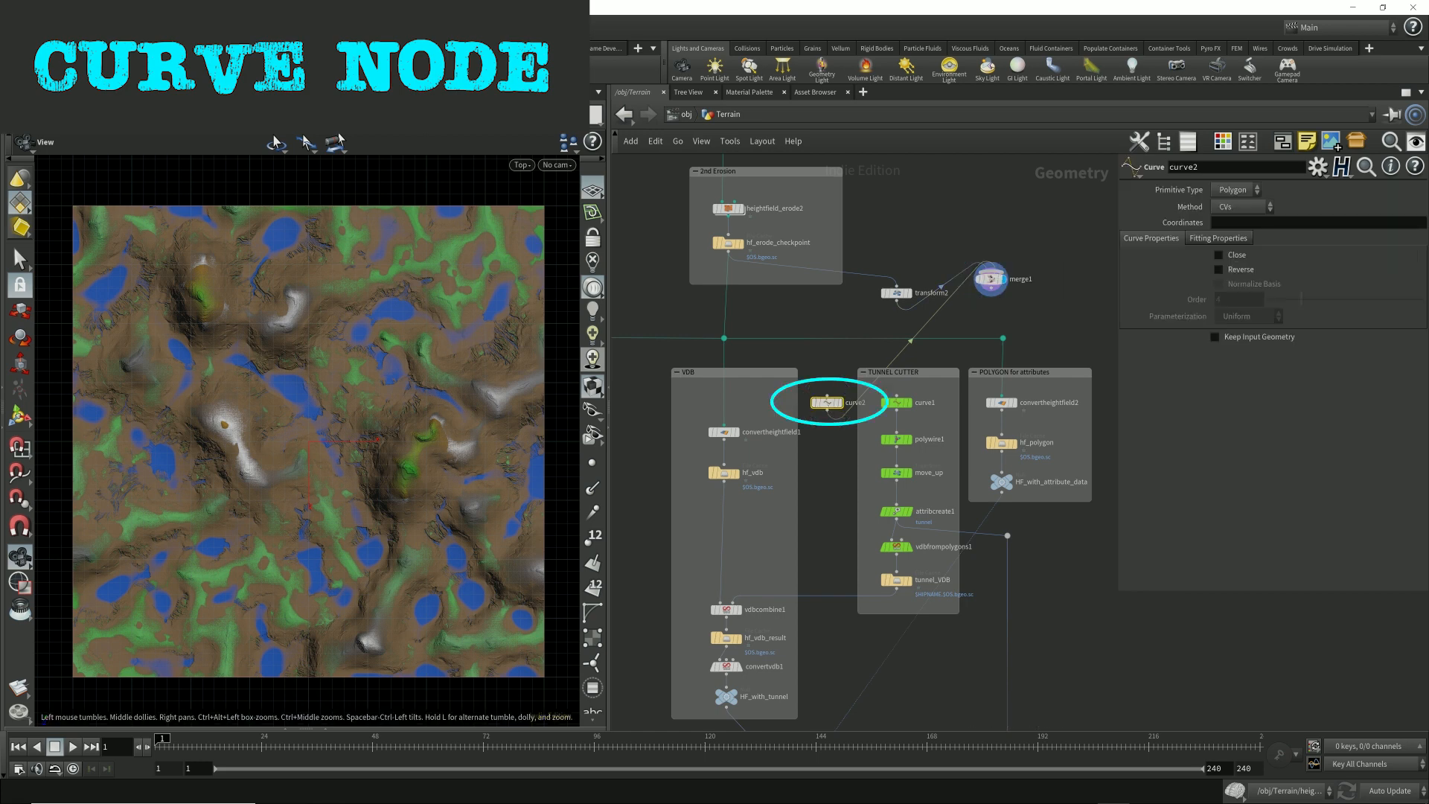
key("Return")
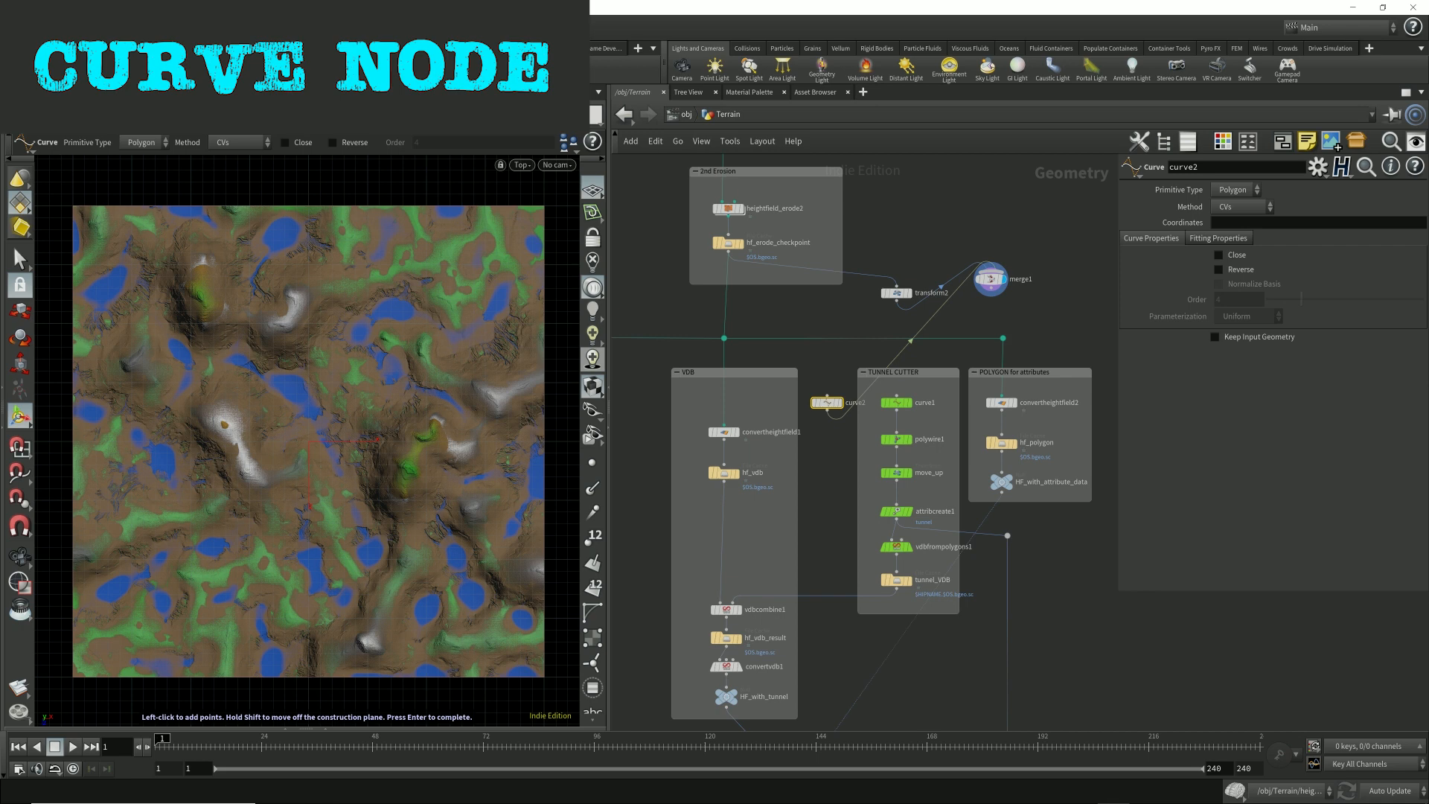
left_click(333, 348)
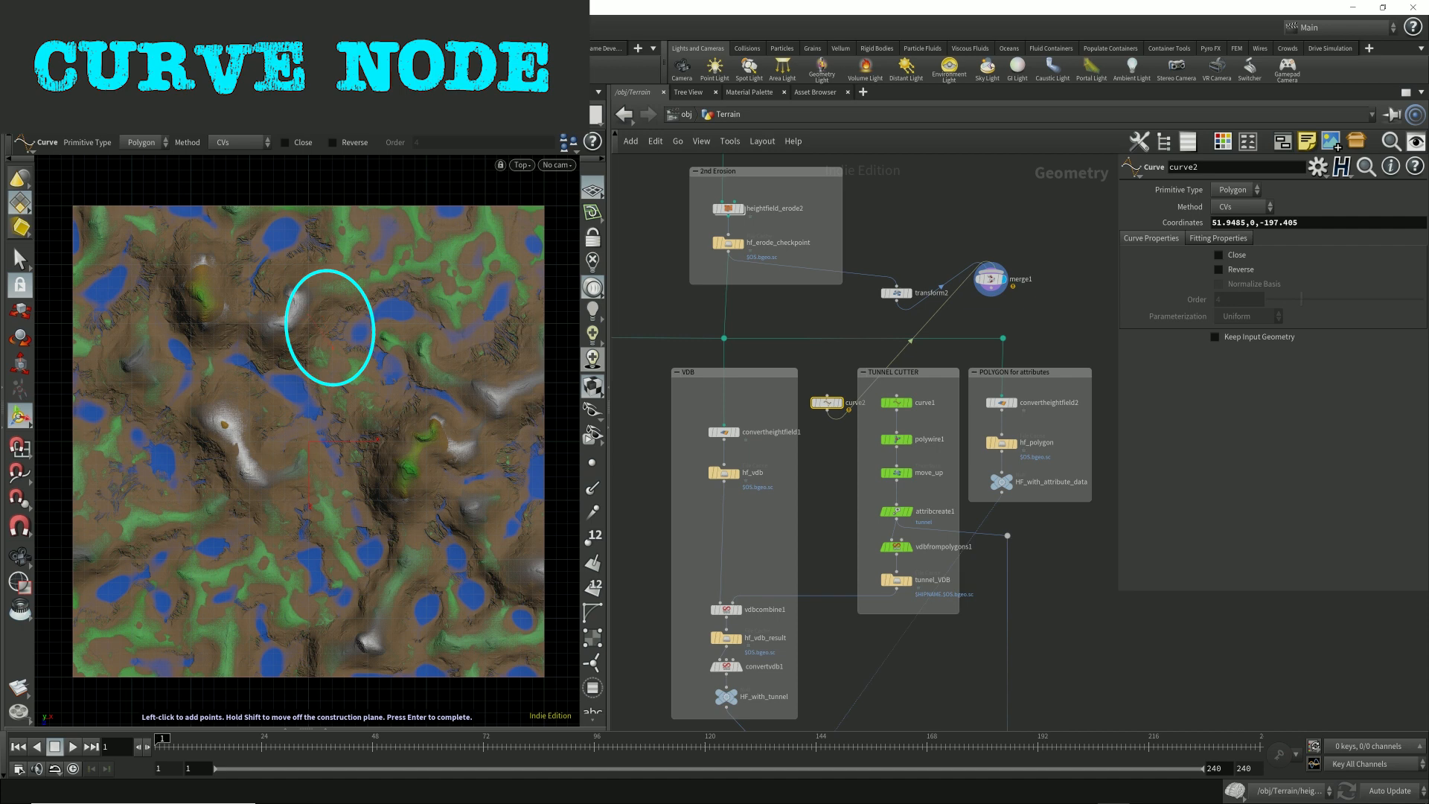
left_click(302, 322)
left_click(255, 303)
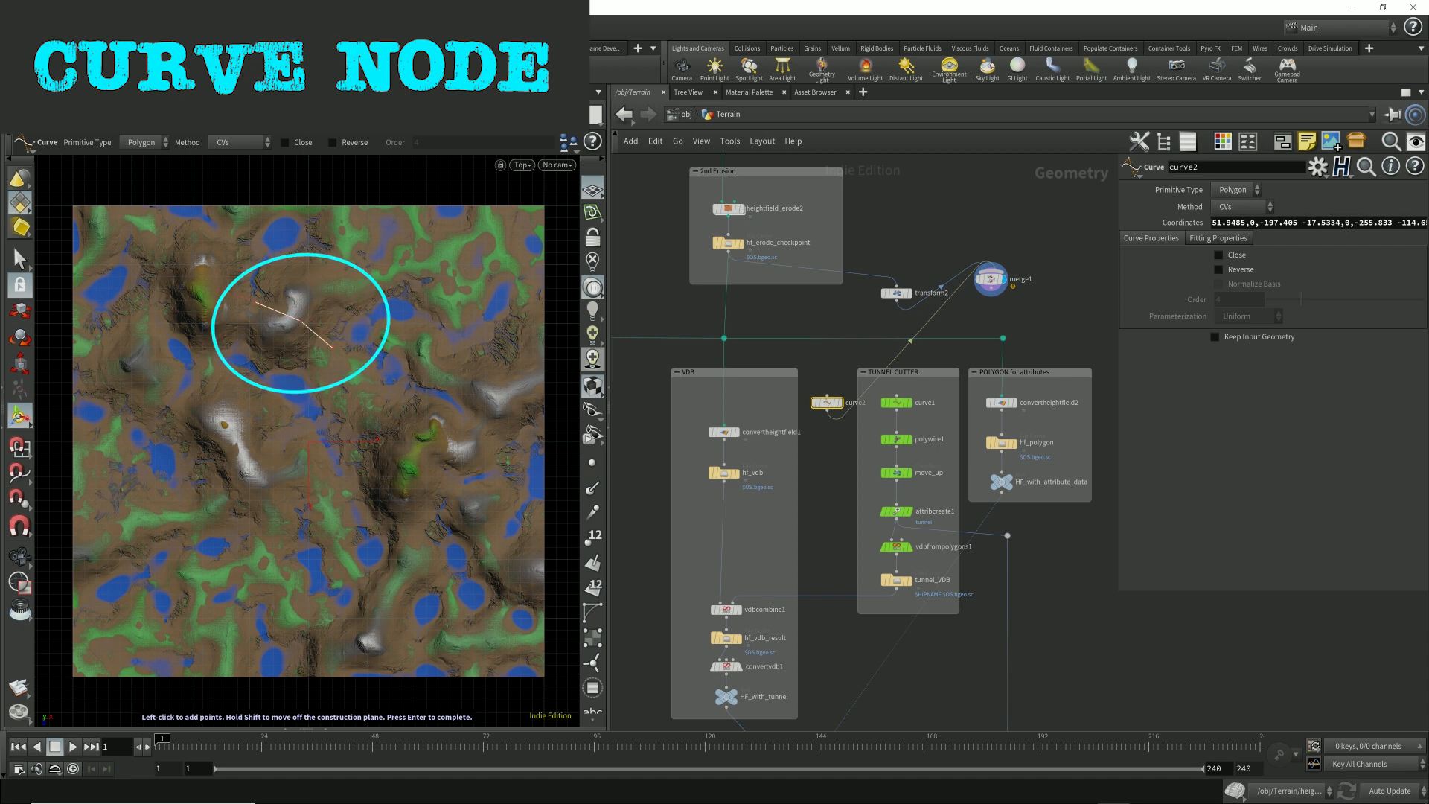
left_click(217, 290)
left_click(184, 299)
left_click(129, 360)
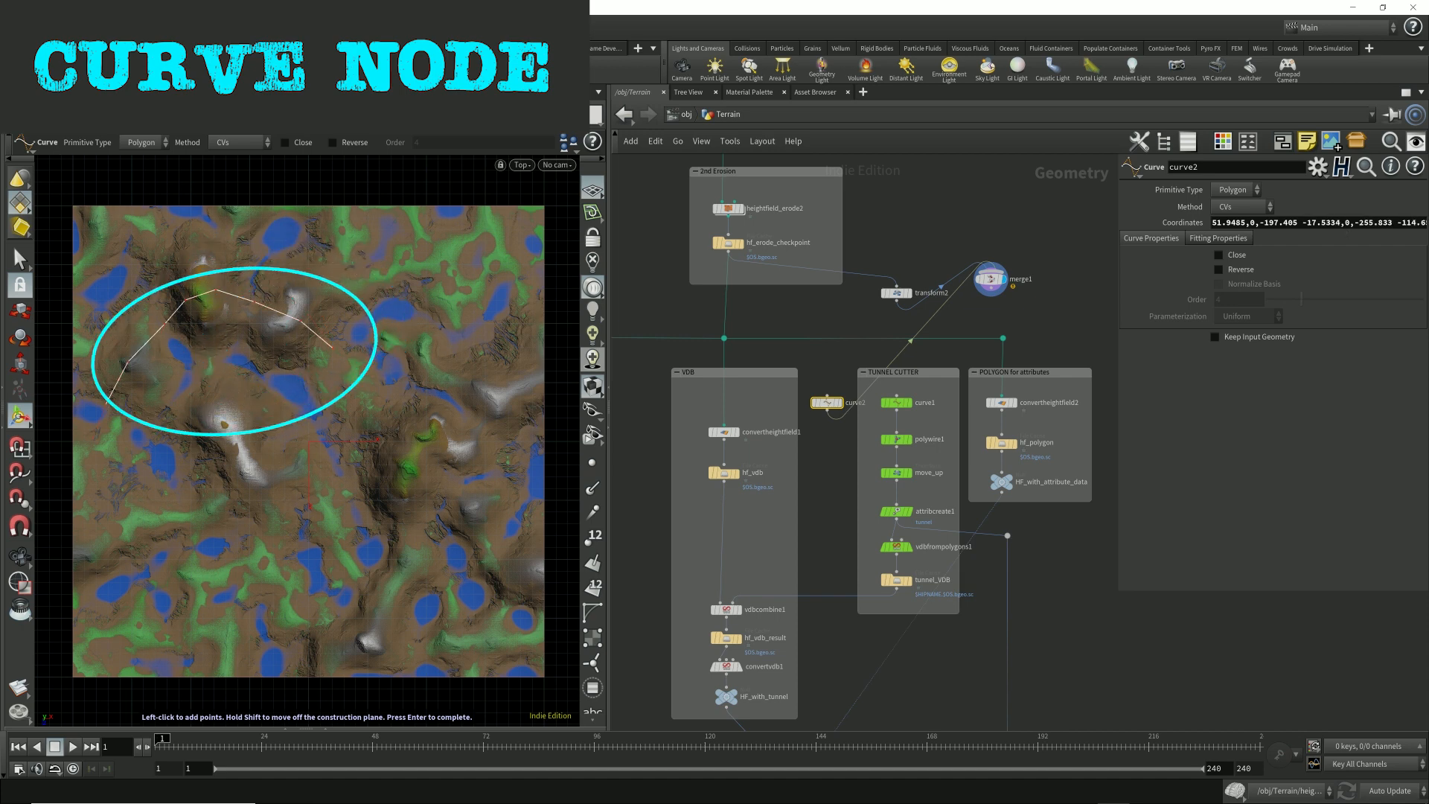
left_click(108, 402)
key("Return")
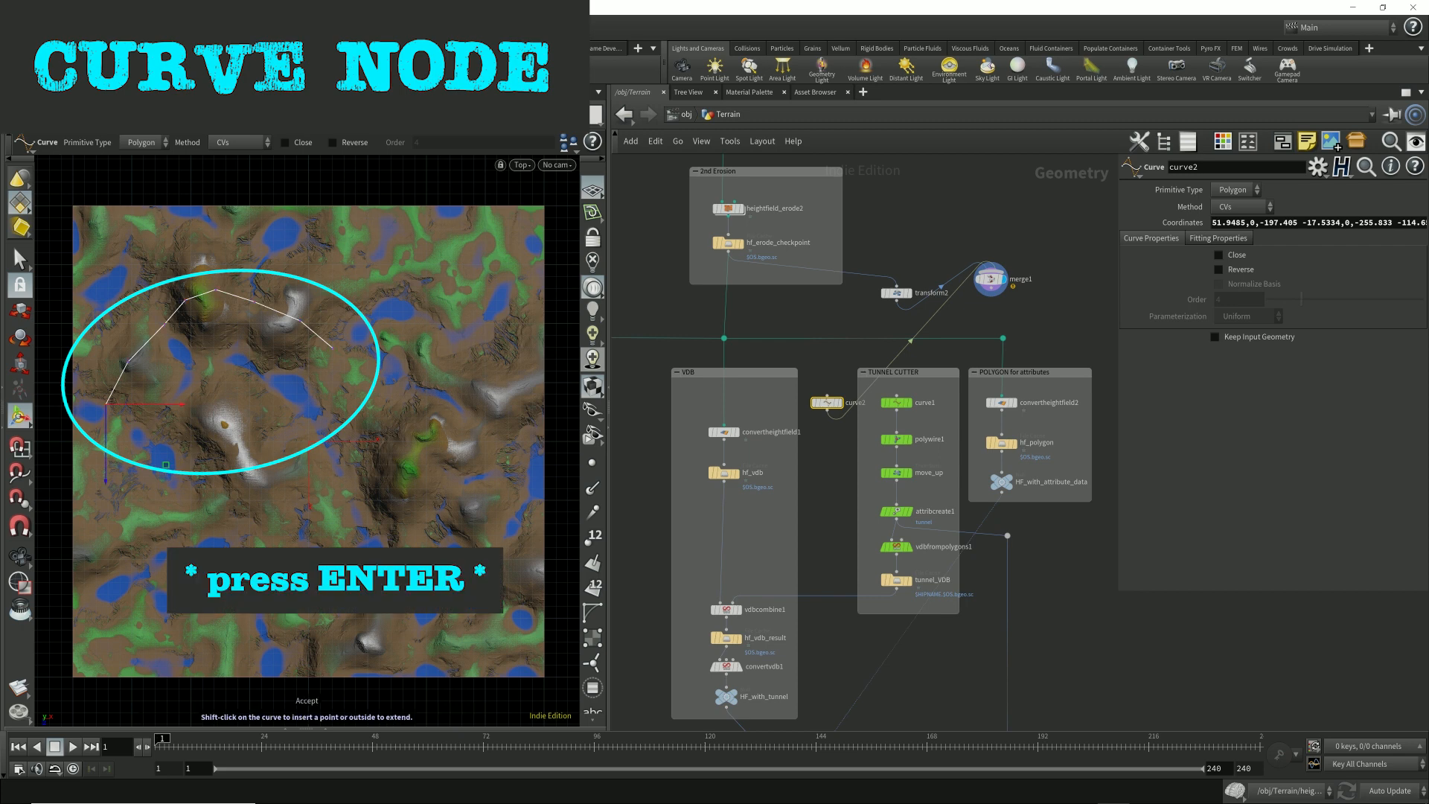
- Delete the helper Transform and Merge nodes and display the newly drawn curve
left_click_drag(866, 232, 1063, 305)
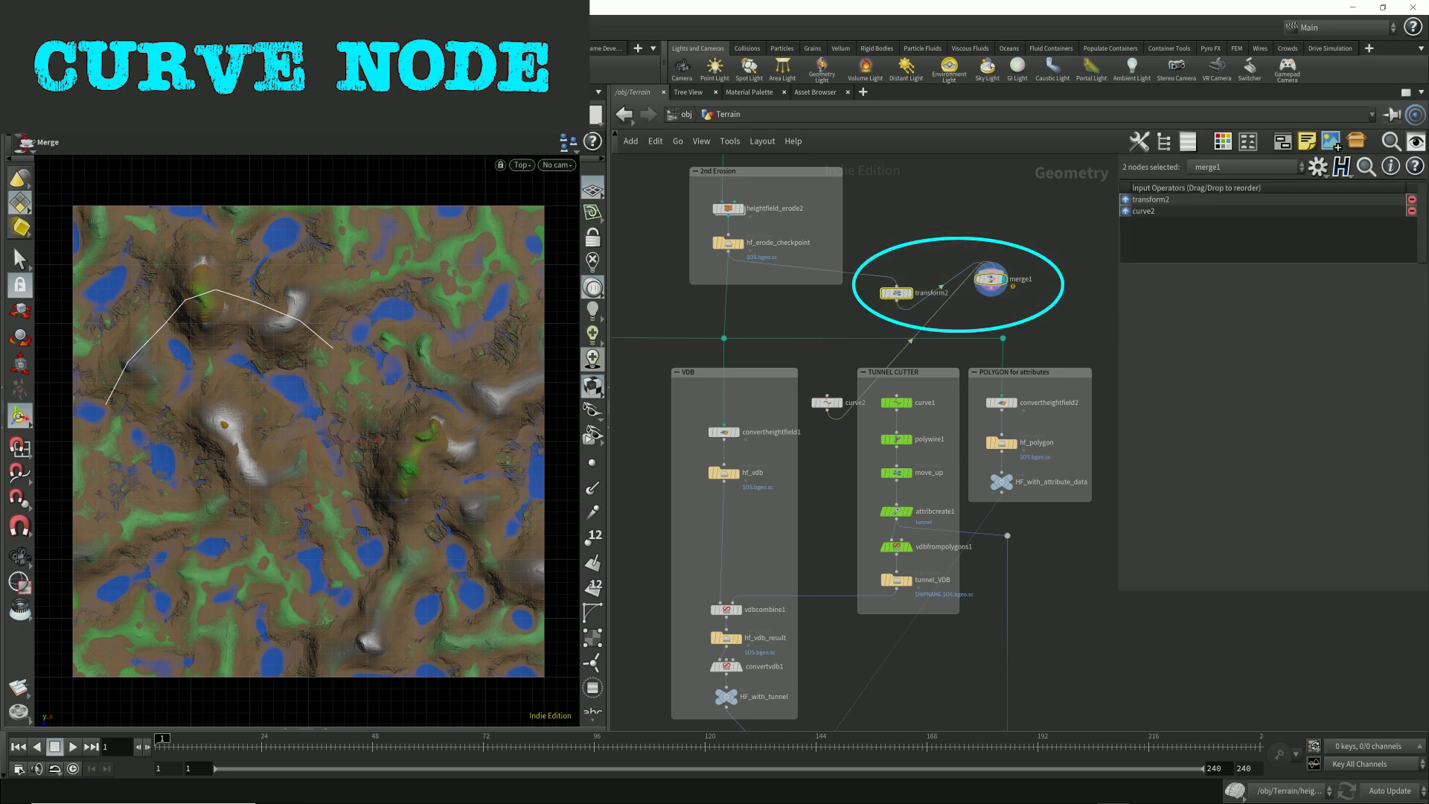
key("Delete")
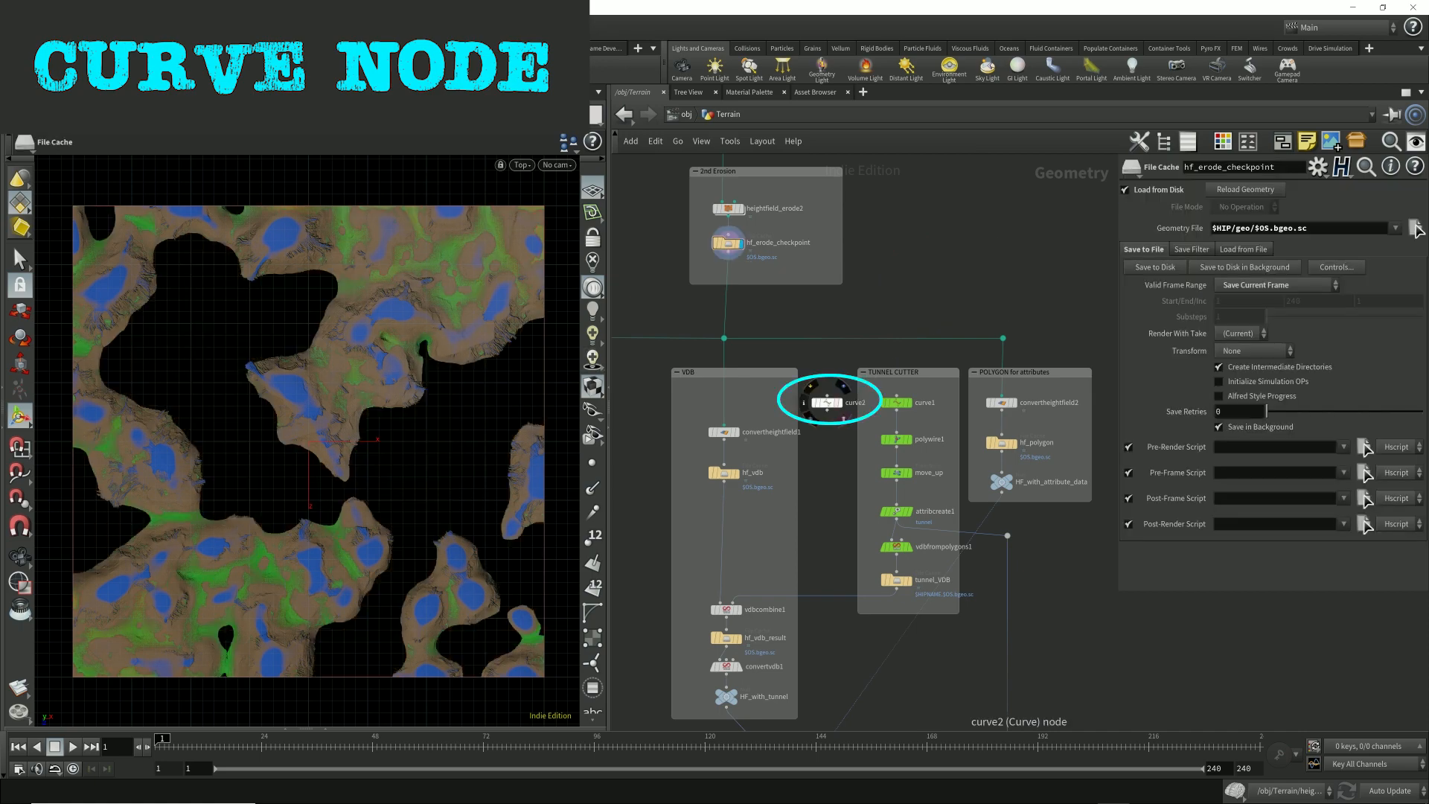
left_click(844, 386)
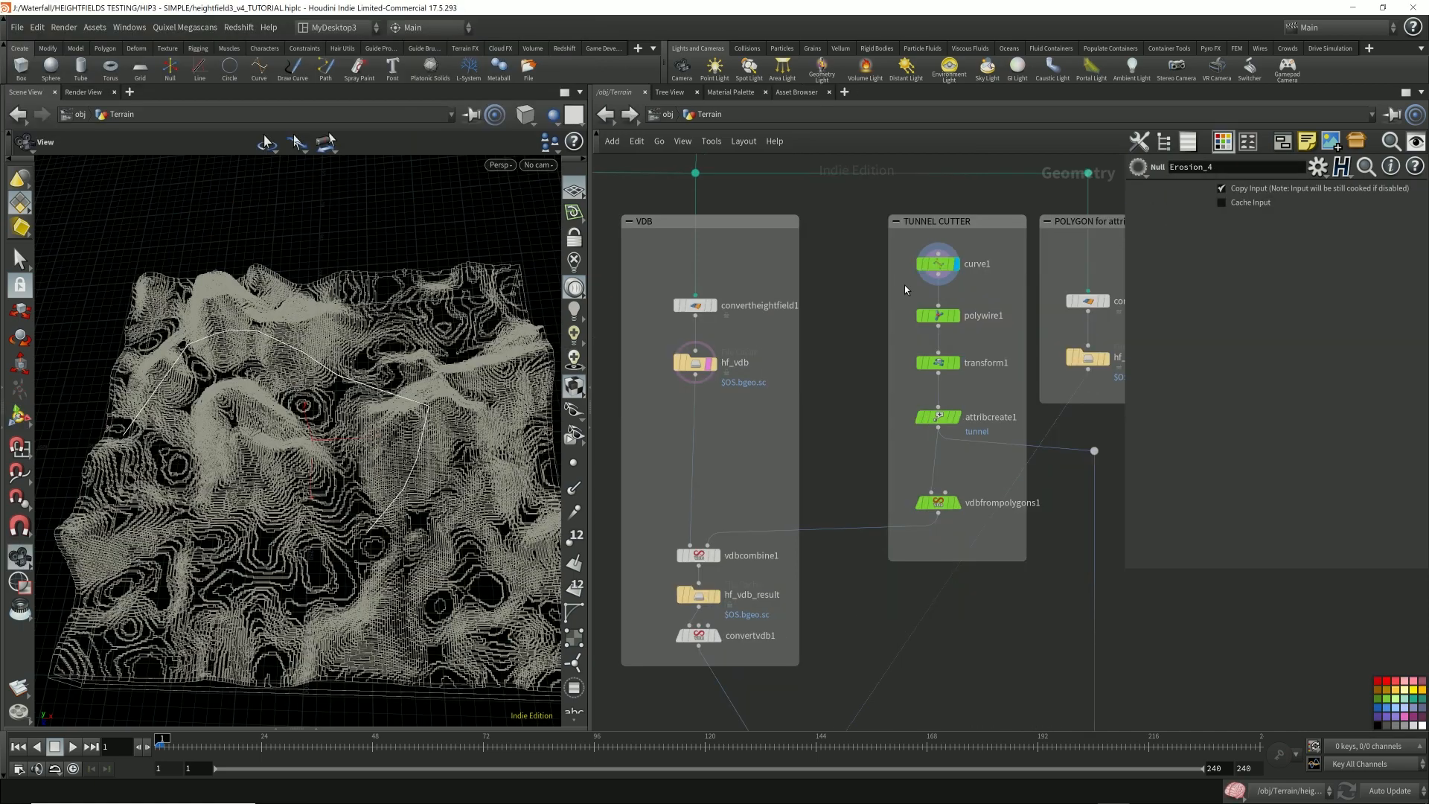
- Widen the TUNNEL CUTTER network box slightly and show the parameters of curve1
left_click_drag(910, 263, 886, 263)
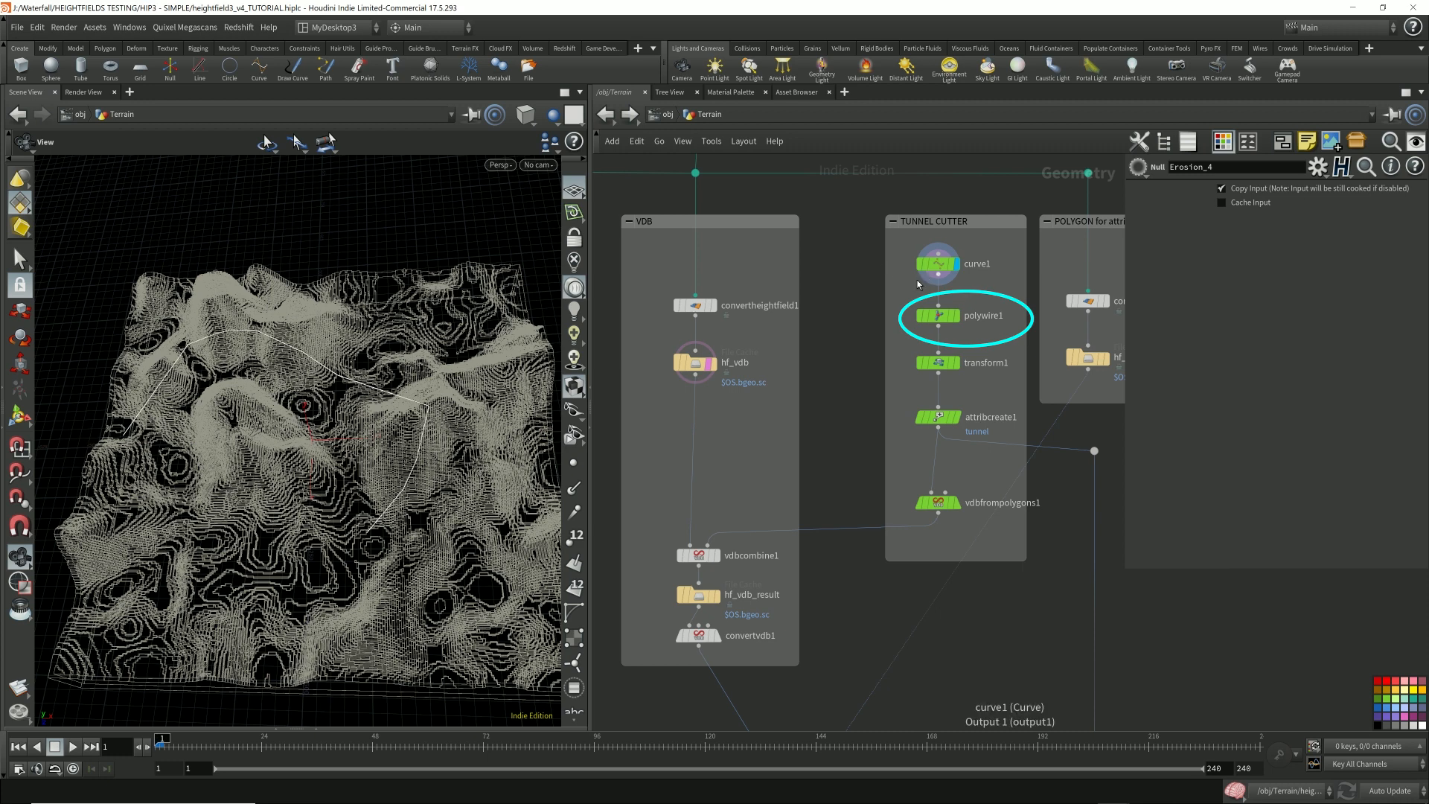
left_click(939, 263)
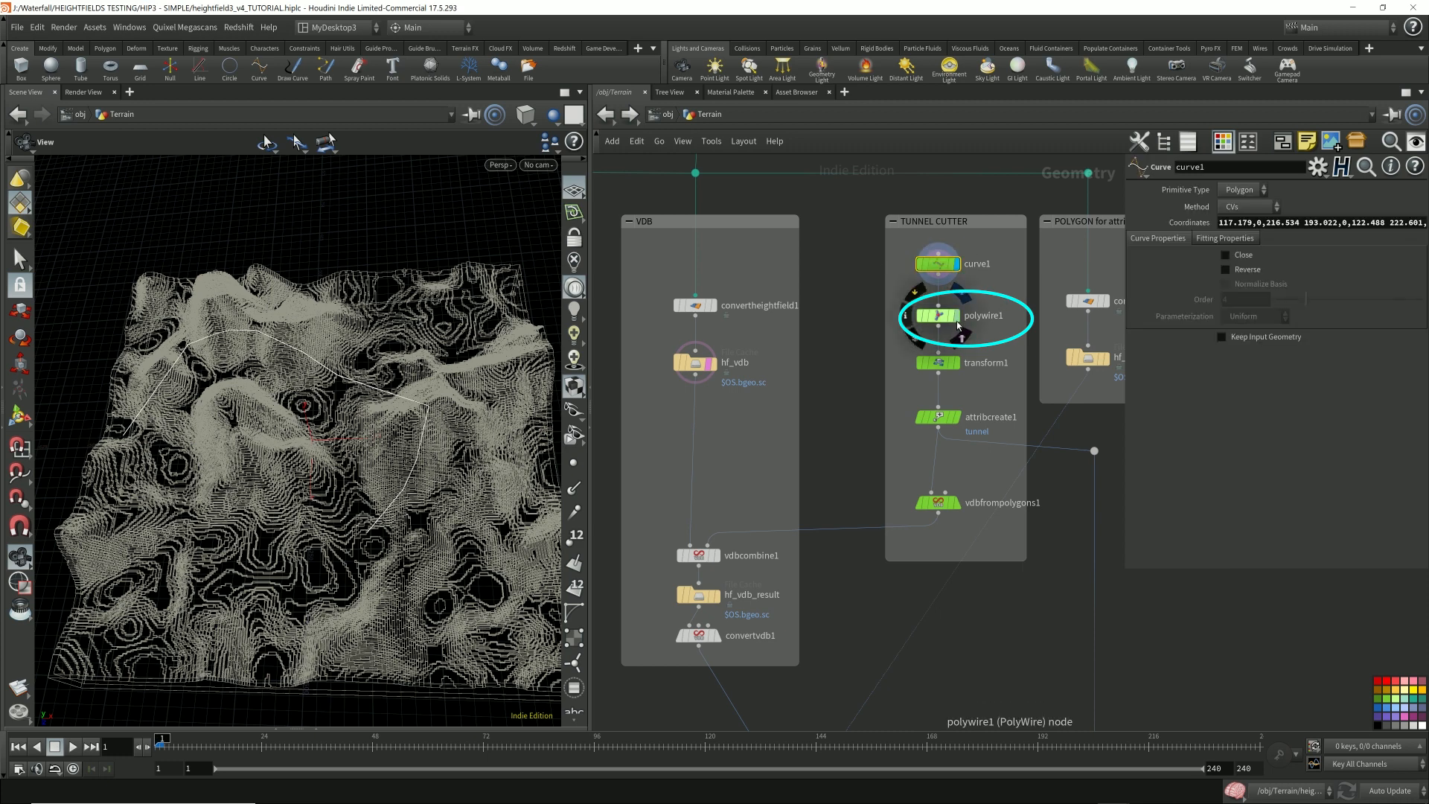
- Display the polywire1 node and inspect its tube against the terrain in perspective and top view
left_click(957, 322)
left_click(941, 318)
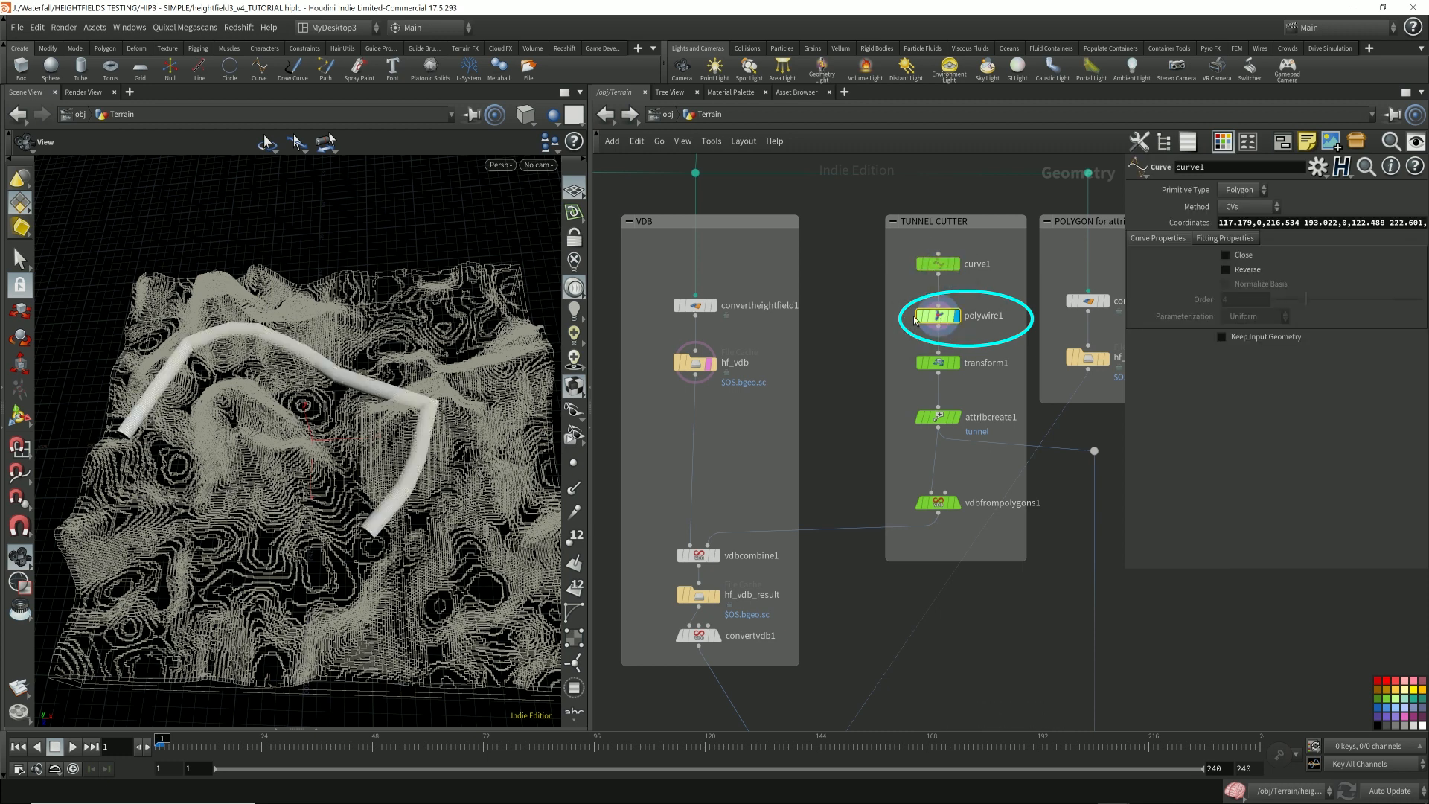
mouse_move(416, 547)
left_mouse_down()
mouse_move(413, 486)
mouse_move(389, 496)
mouse_move(368, 582)
mouse_move(400, 571)
mouse_move(394, 556)
left_mouse_up()
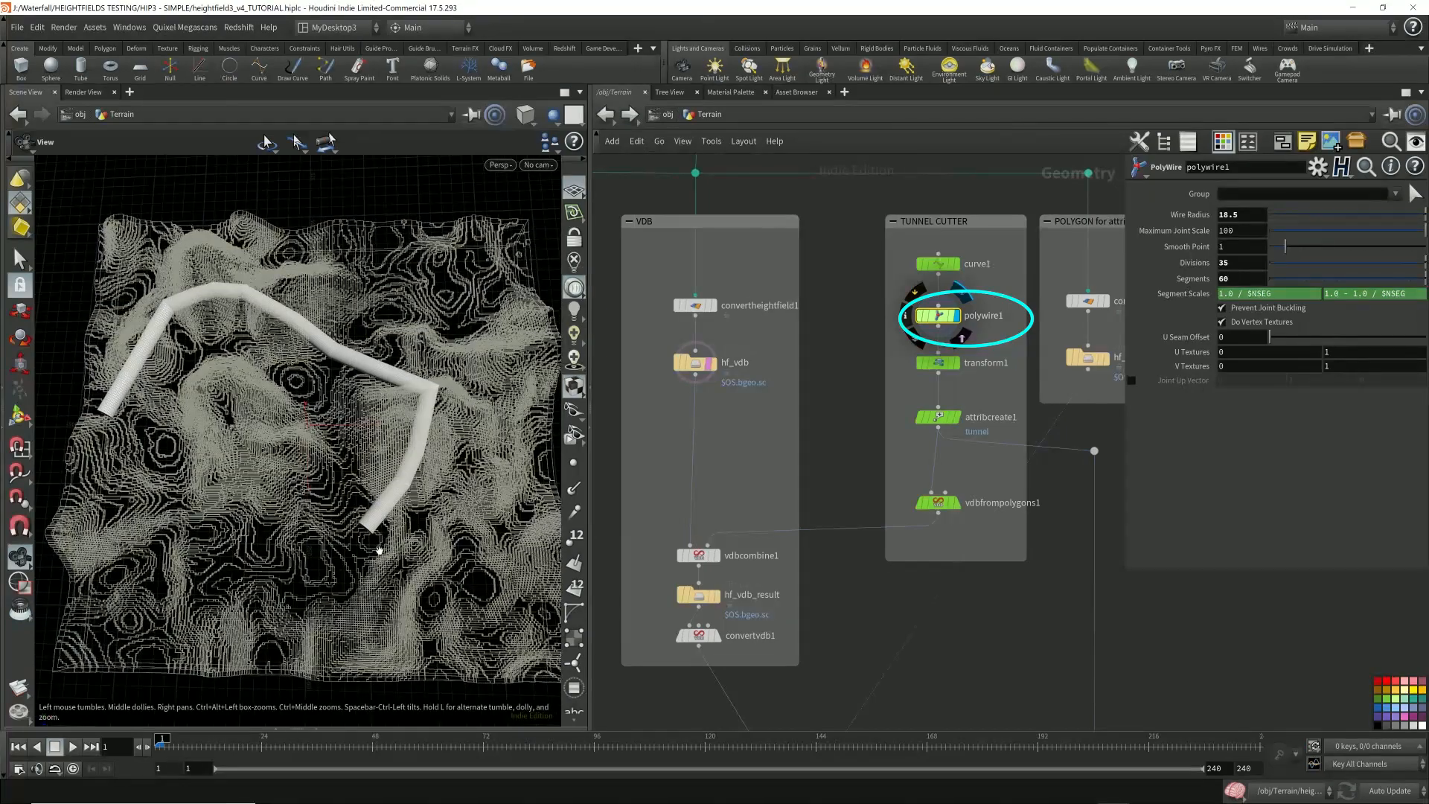
left_click_drag(338, 367, 295, 387)
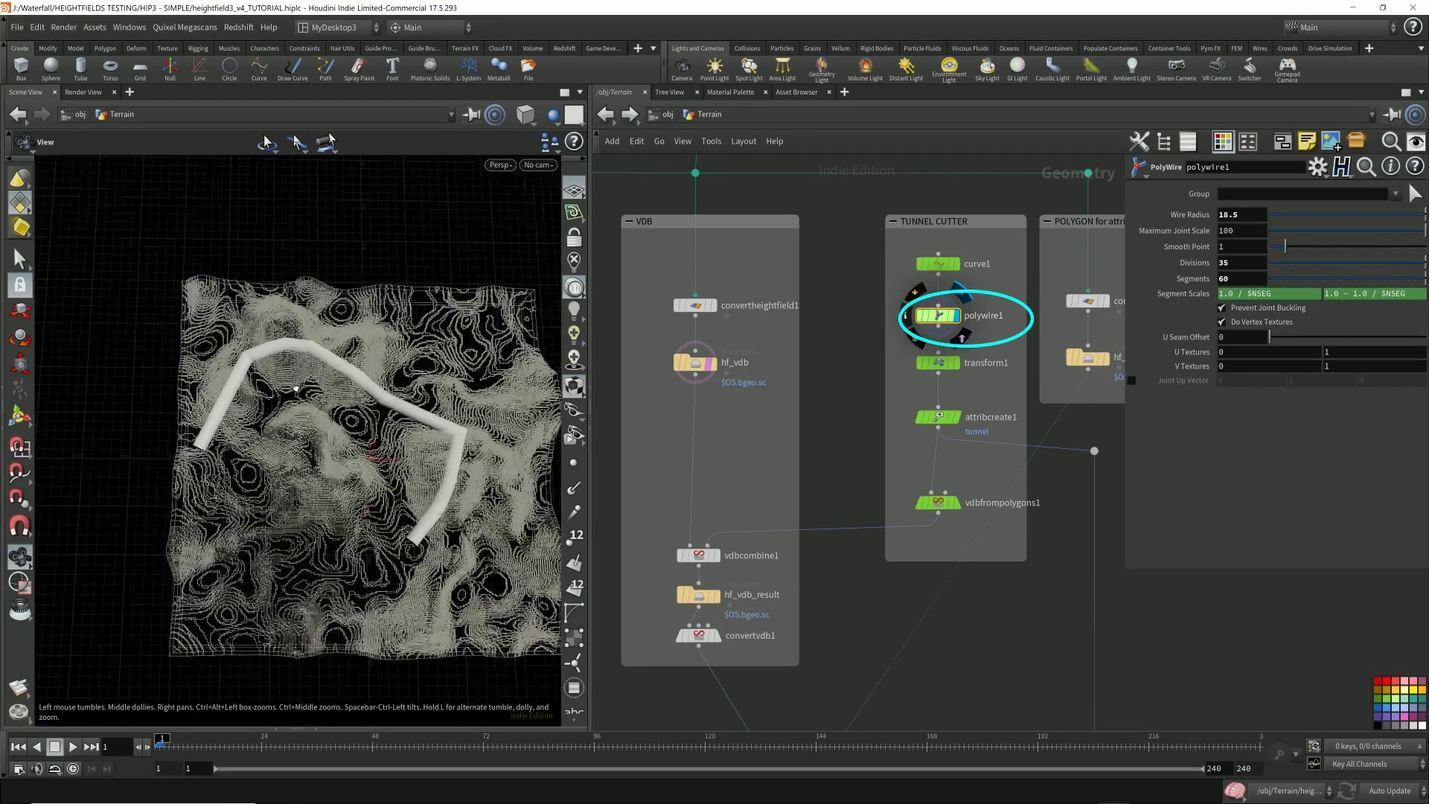
right_click_drag(380, 489, 350, 462)
middle_click_drag(351, 463, 418, 450)
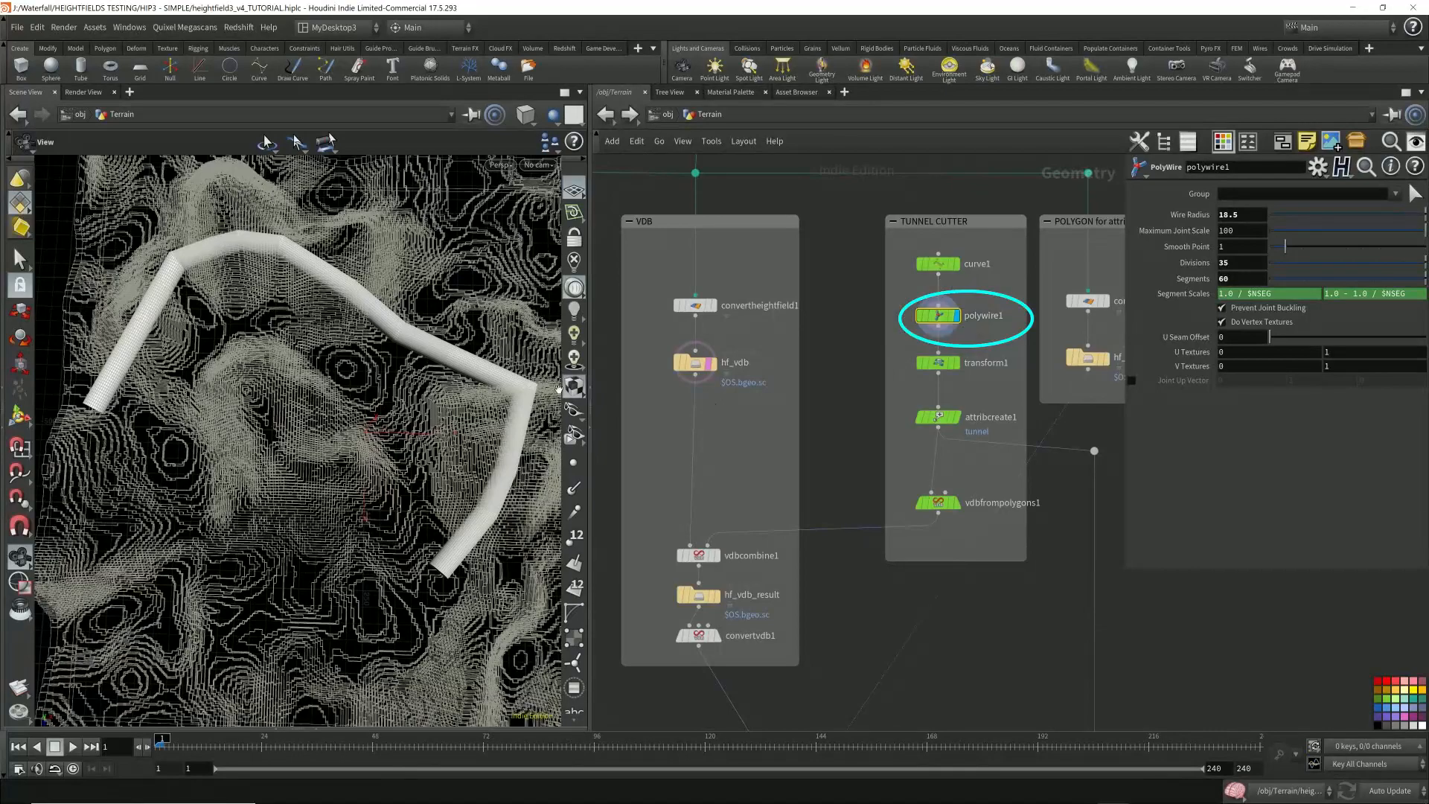
left_click_drag(559, 388, 439, 463)
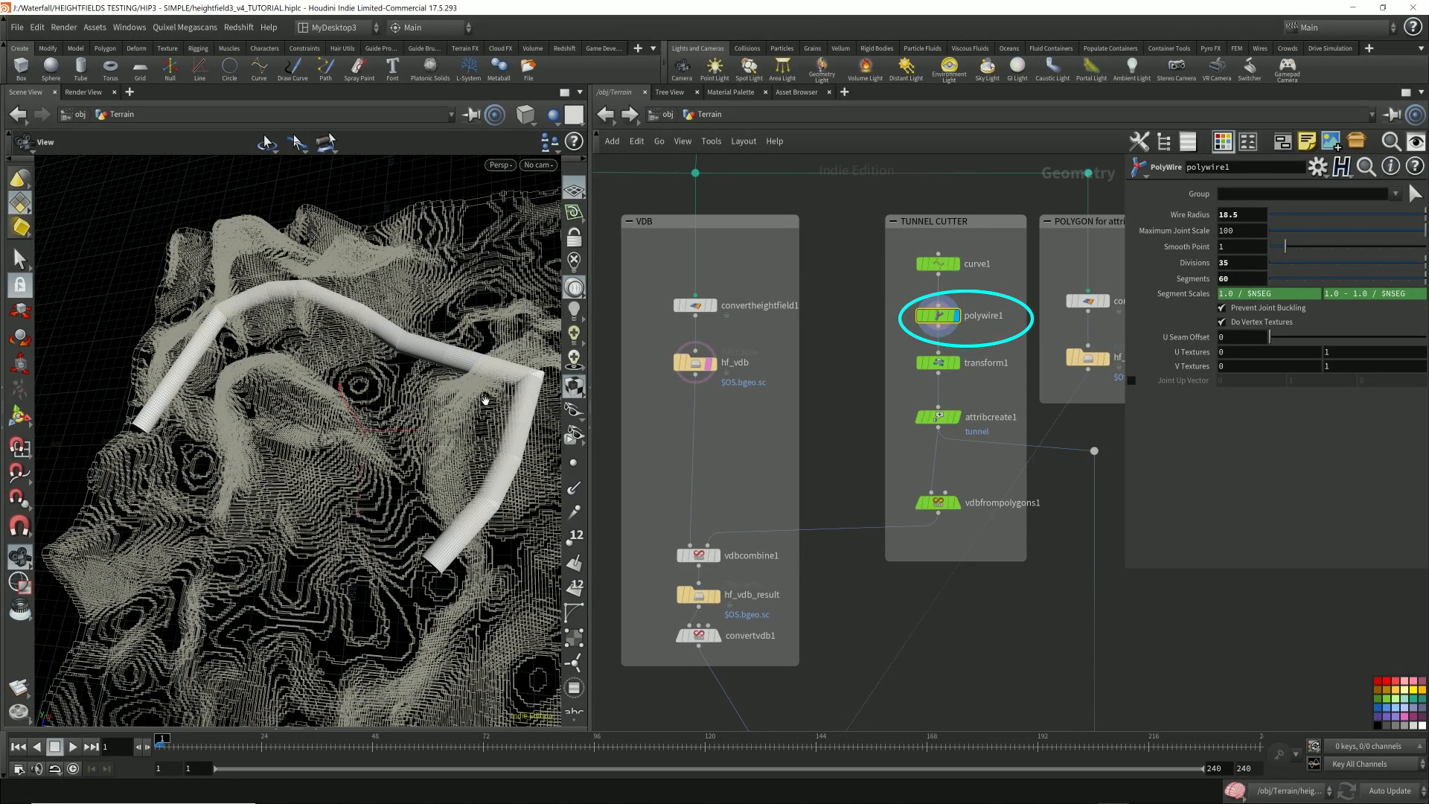
left_click_drag(357, 428, 389, 334)
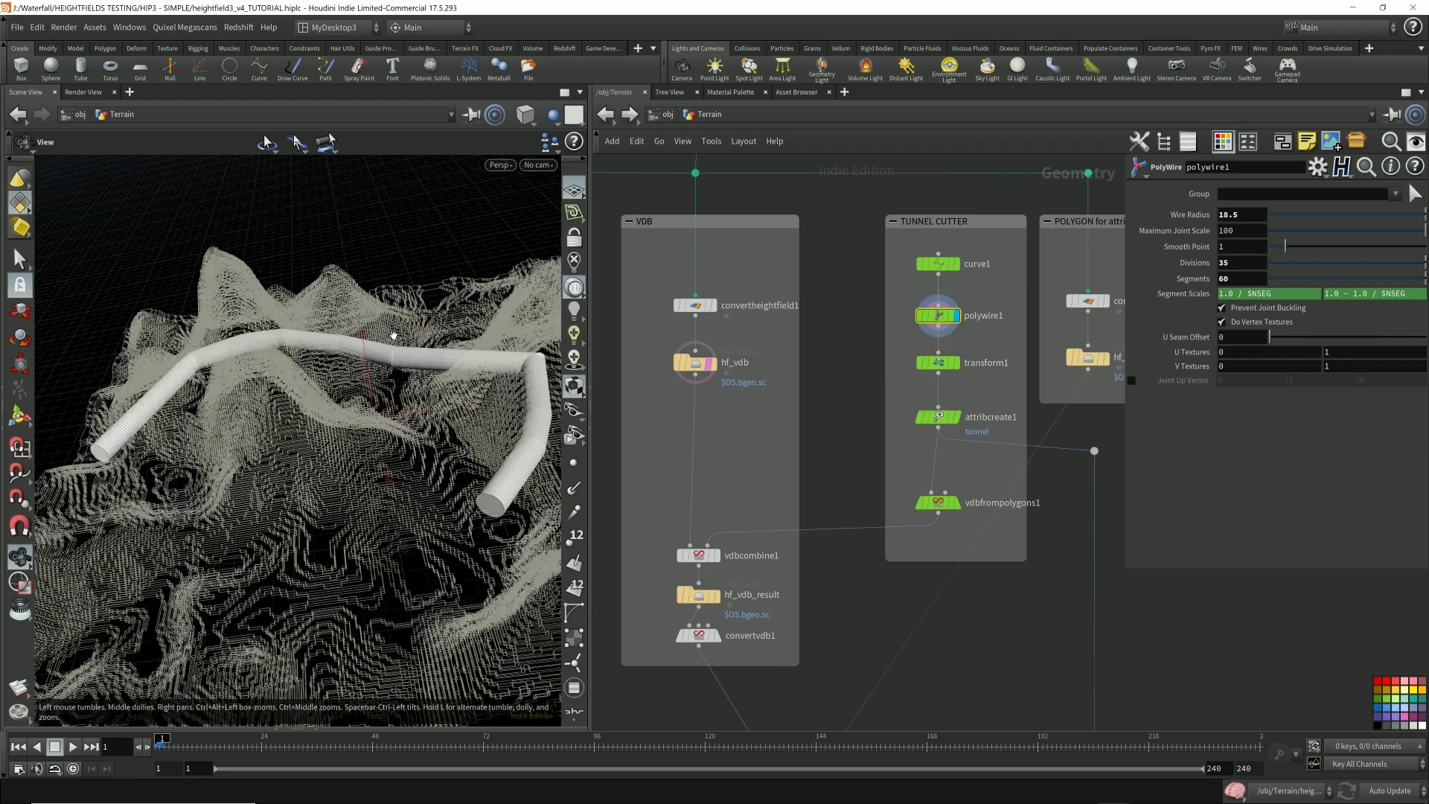
key("space+3")
key("space+2")
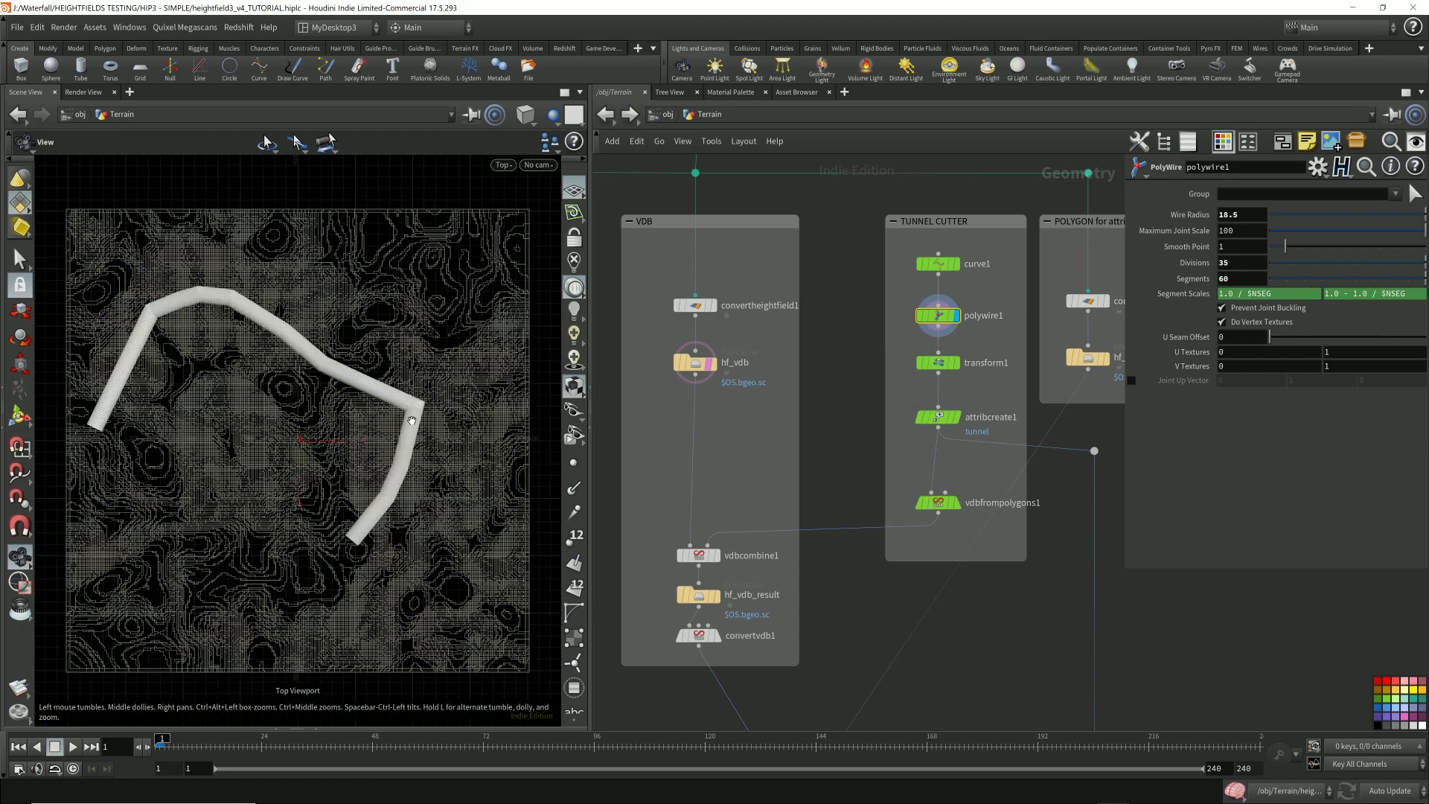
key("space+1")
left_click_drag(375, 399, 498, 483)
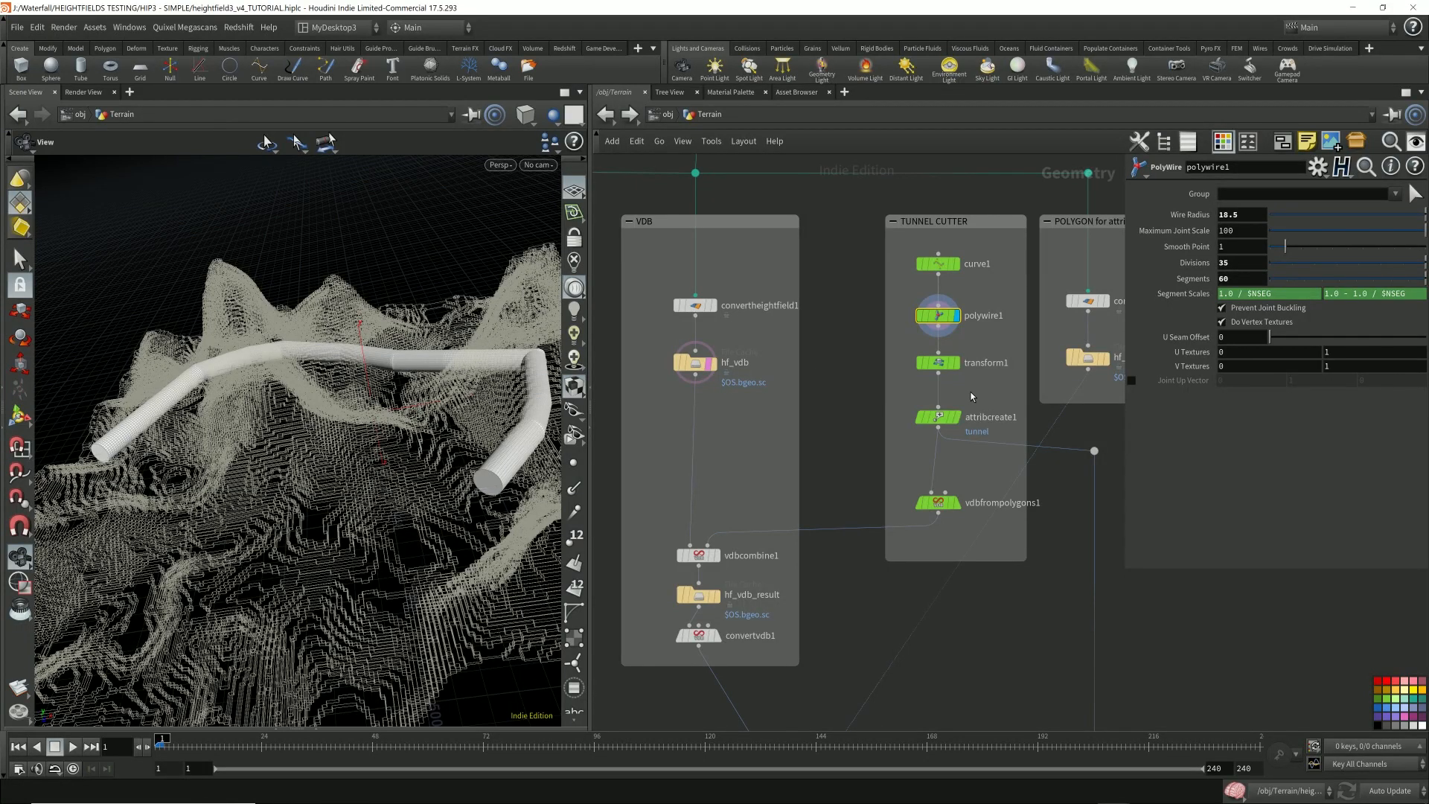
- Display the transform1 node in the TUNNEL CUTTER network box and rename it move_up
left_click(959, 363)
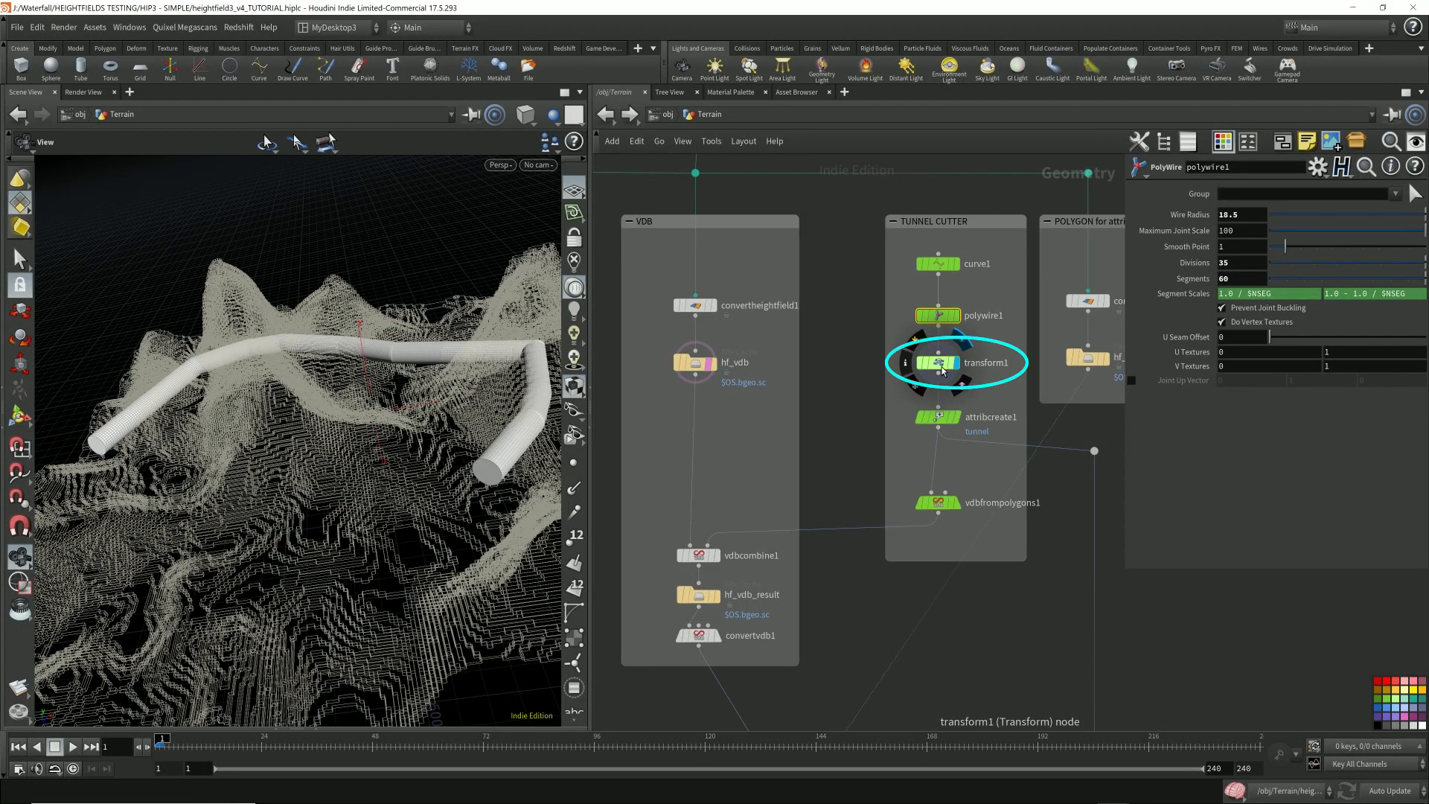
left_click(940, 362)
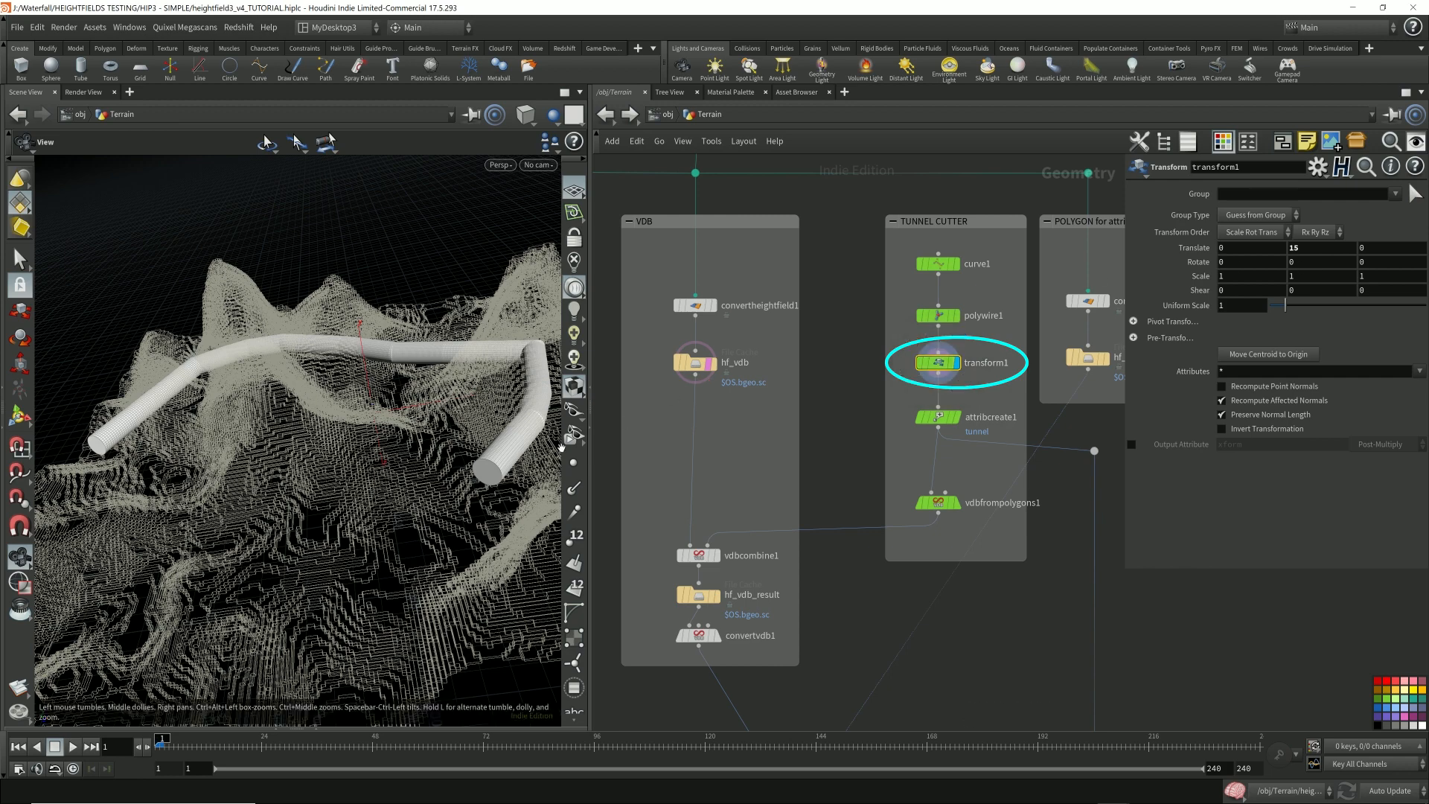
double_click(985, 363)
type("move_up")
key("Return")
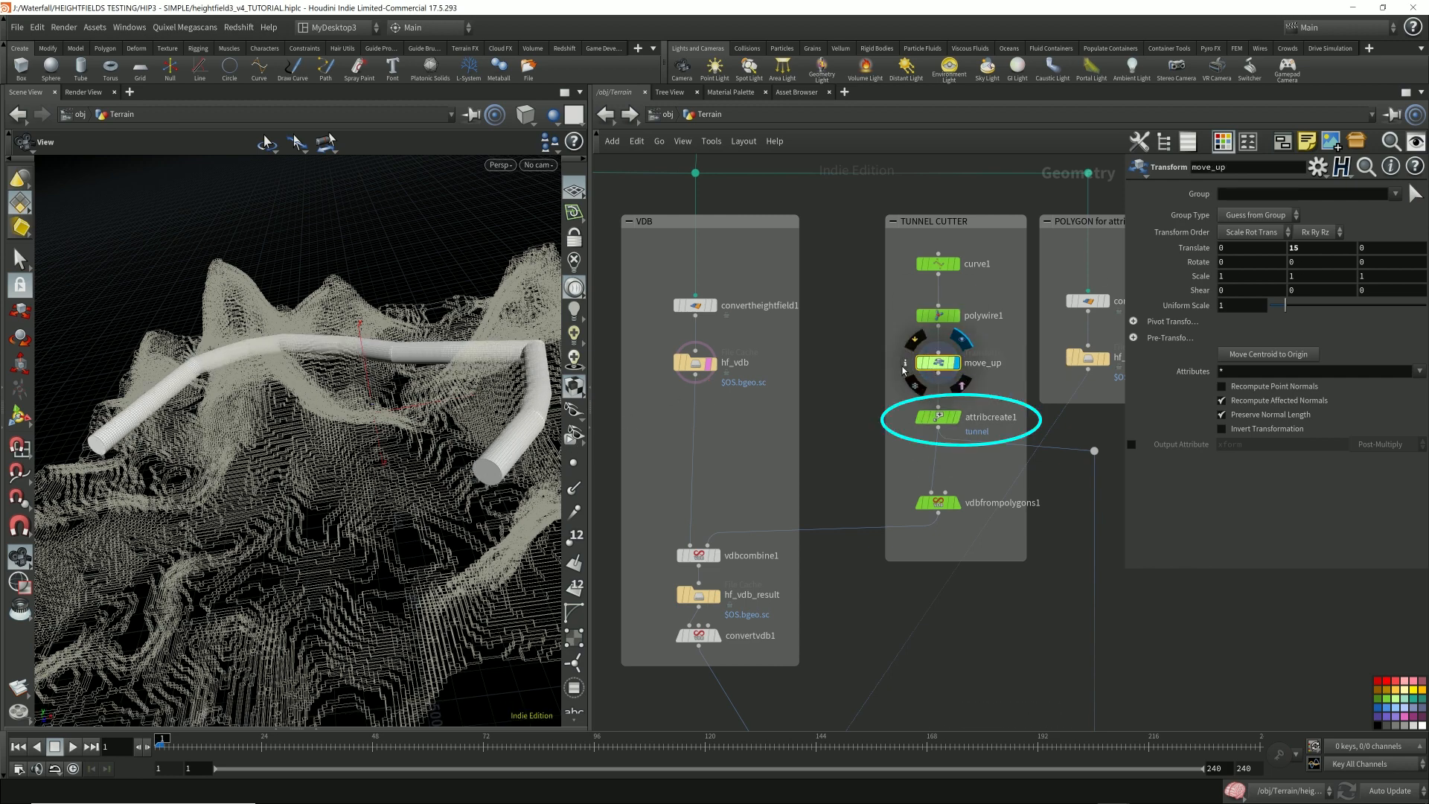
- Display the attribcreate1 node and examine its tunnel attribute on the primitives in the Geometry Spreadsheet
left_click_drag(413, 390, 384, 431)
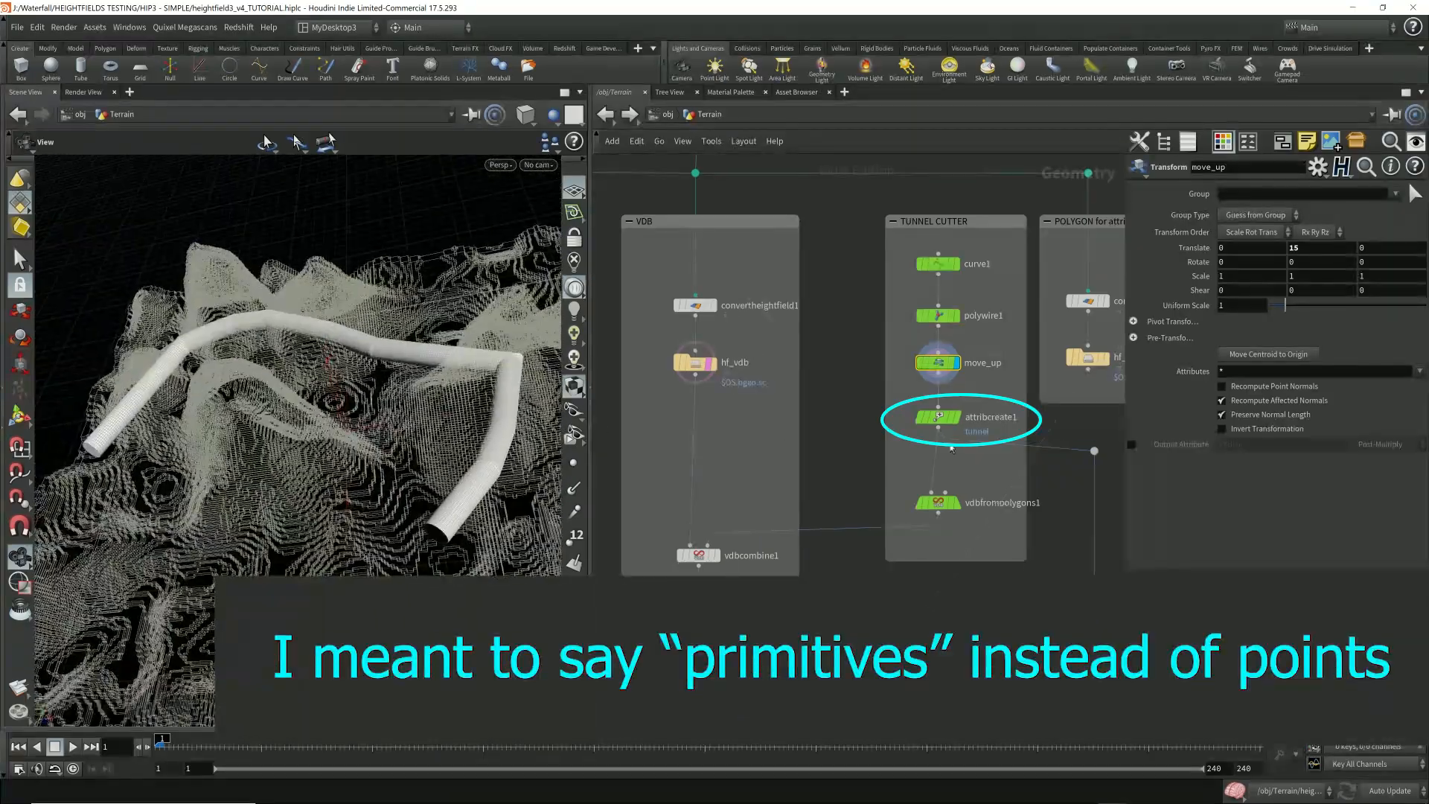
mouse_move(961, 423)
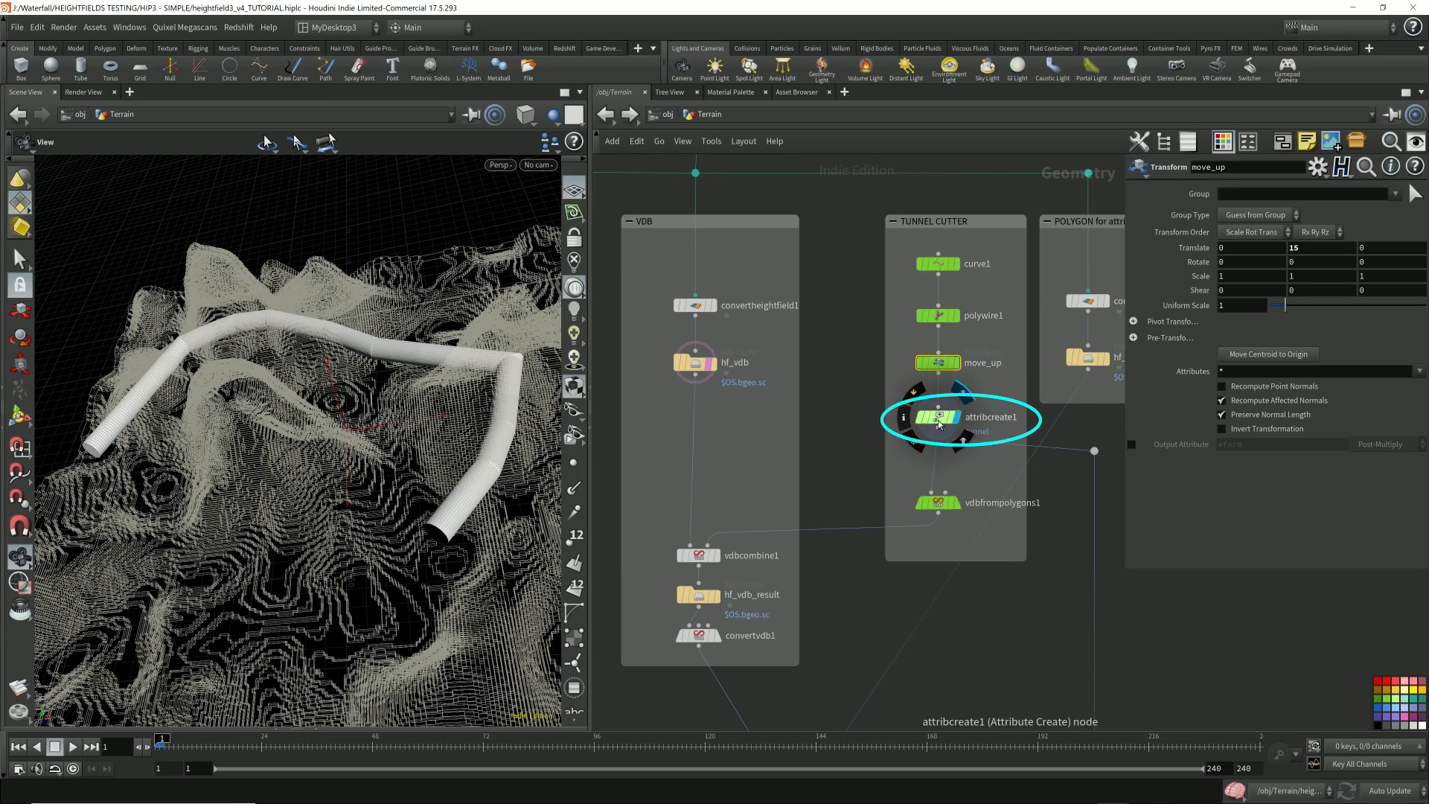
left_click(942, 417)
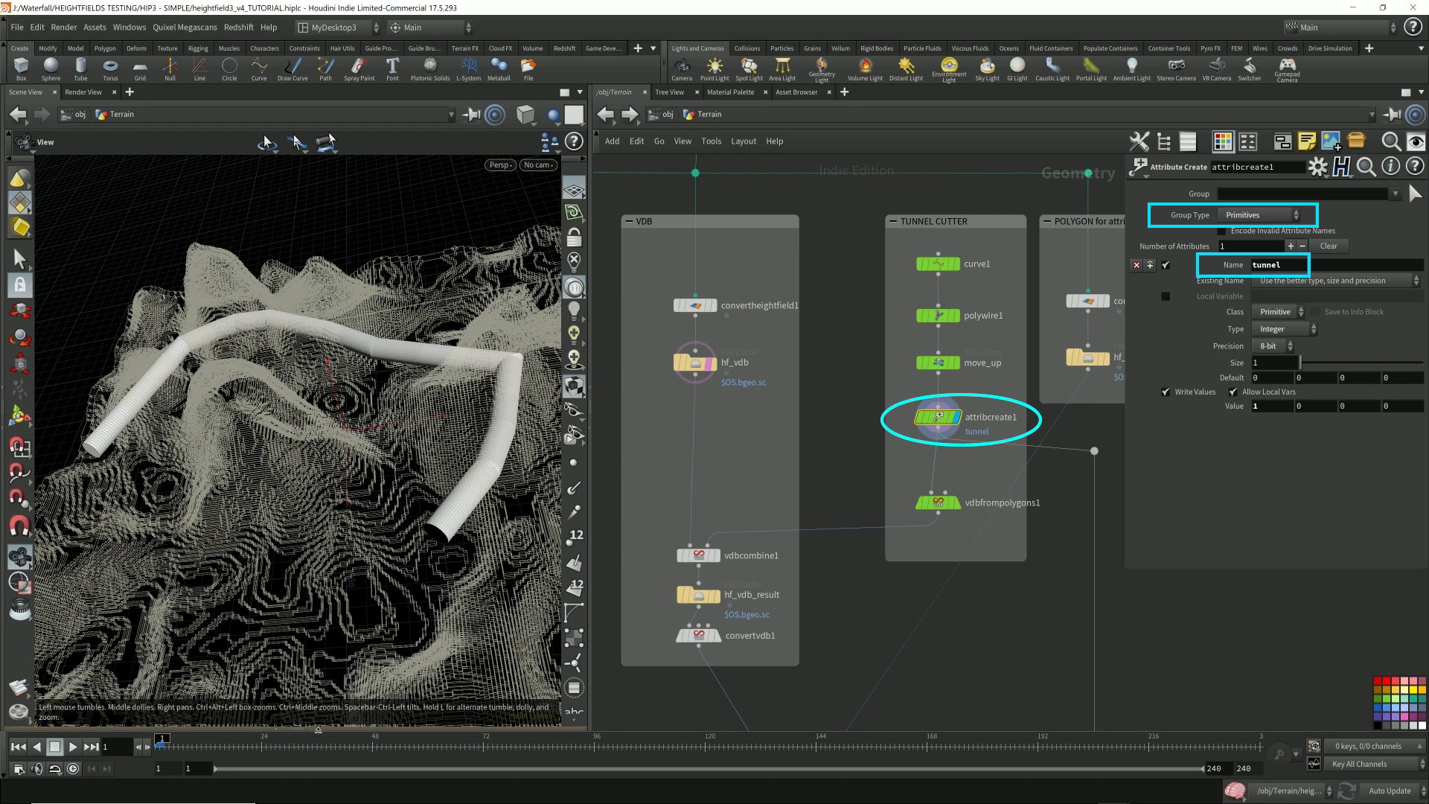
left_click(359, 730)
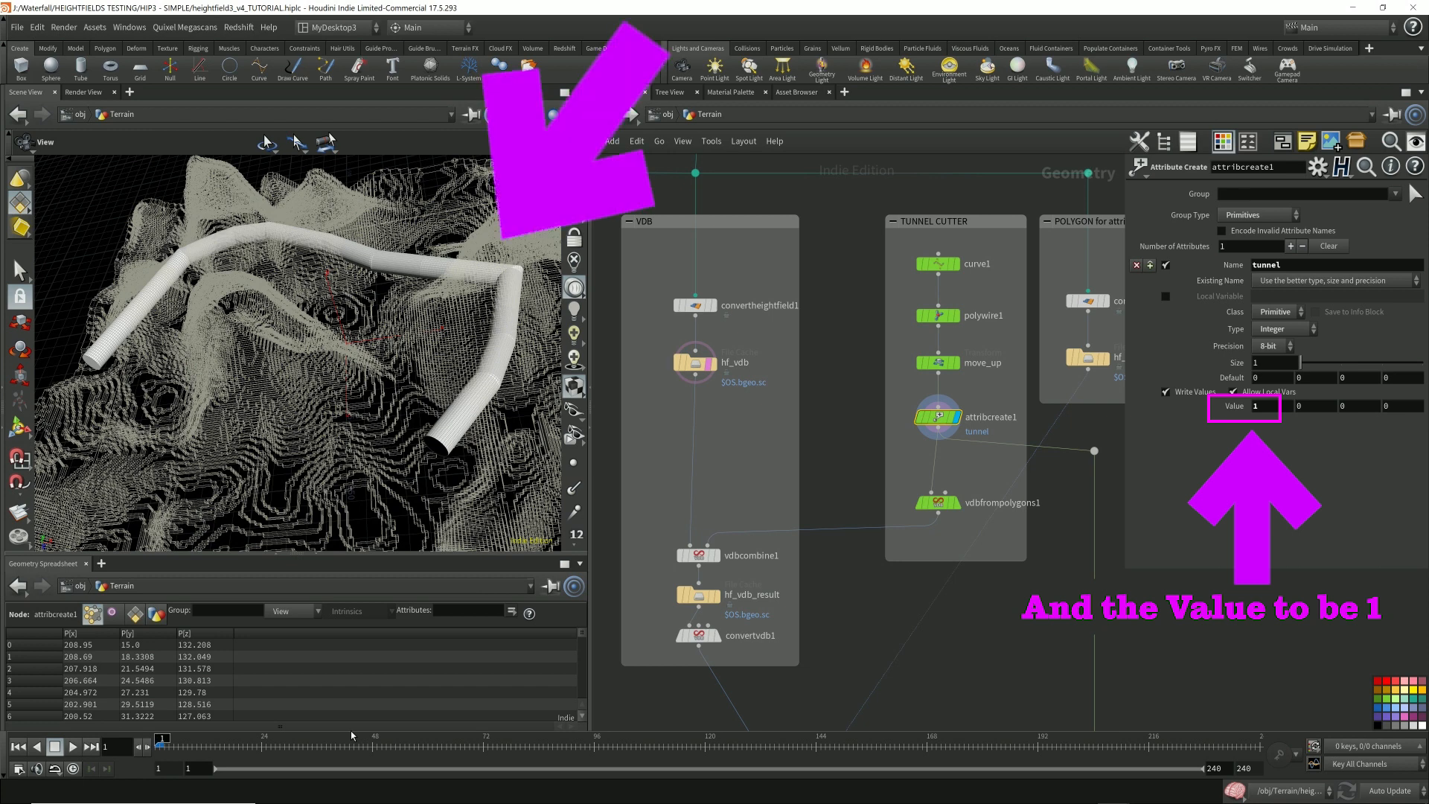
left_click(135, 614)
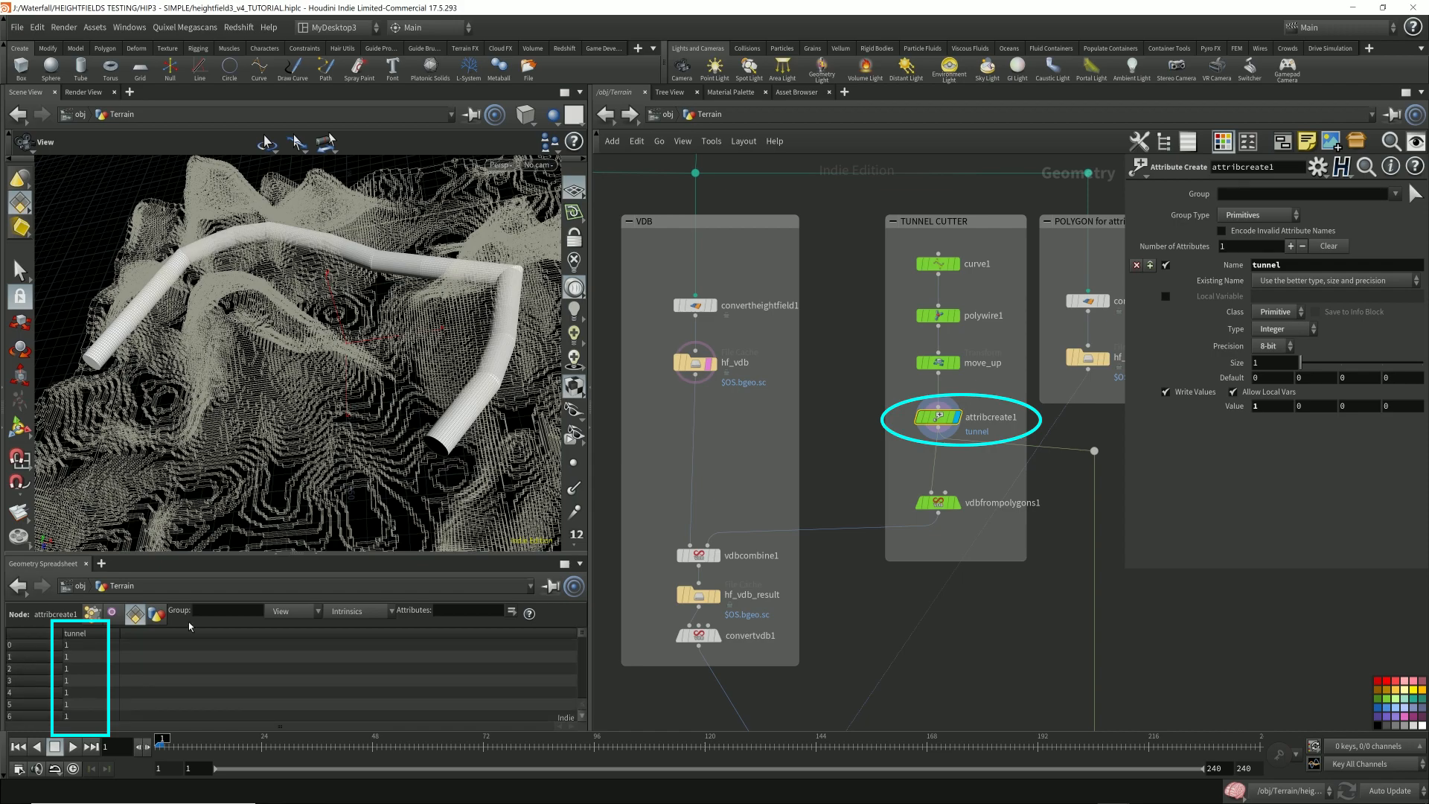
left_click_drag(396, 381, 340, 383)
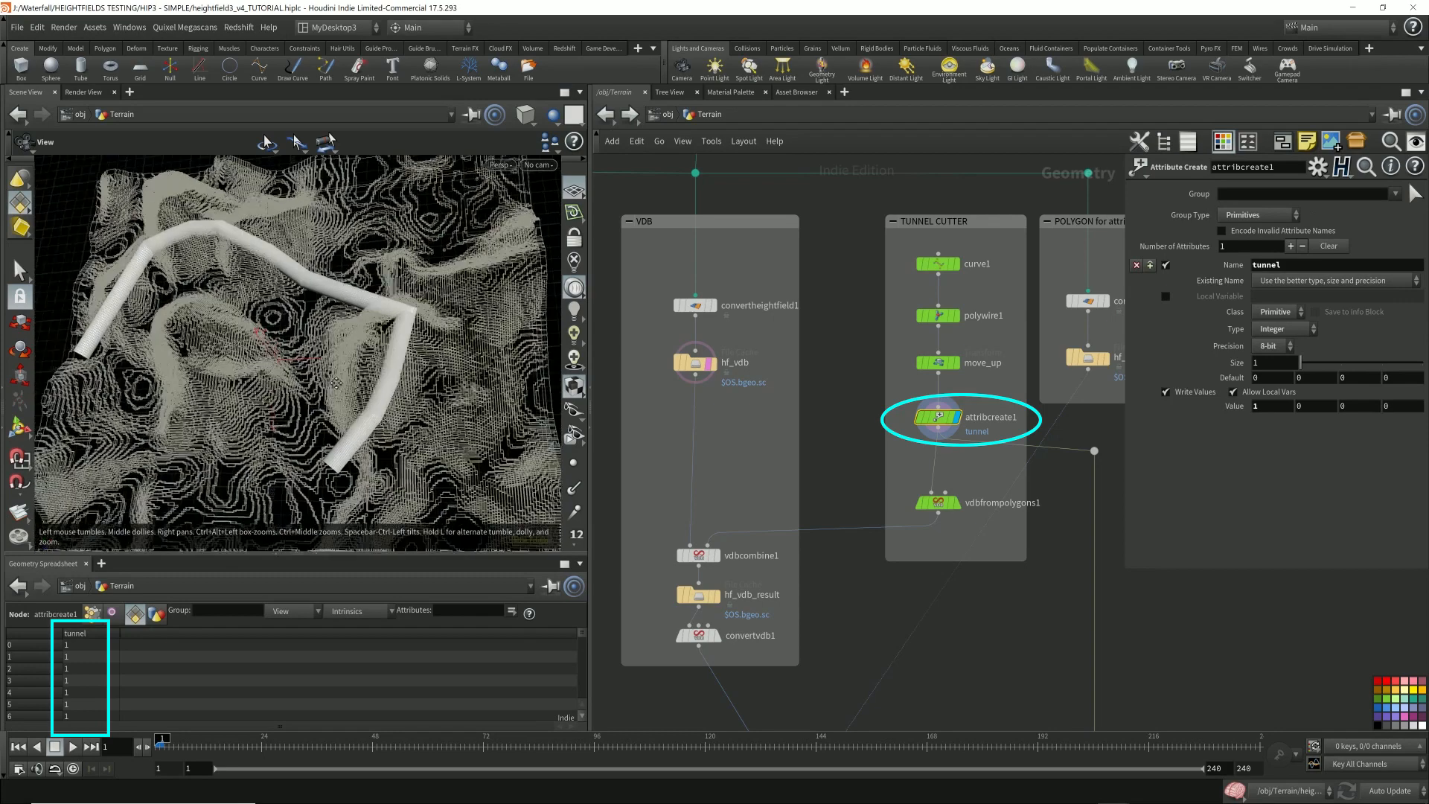
right_click_drag(340, 383, 387, 385)
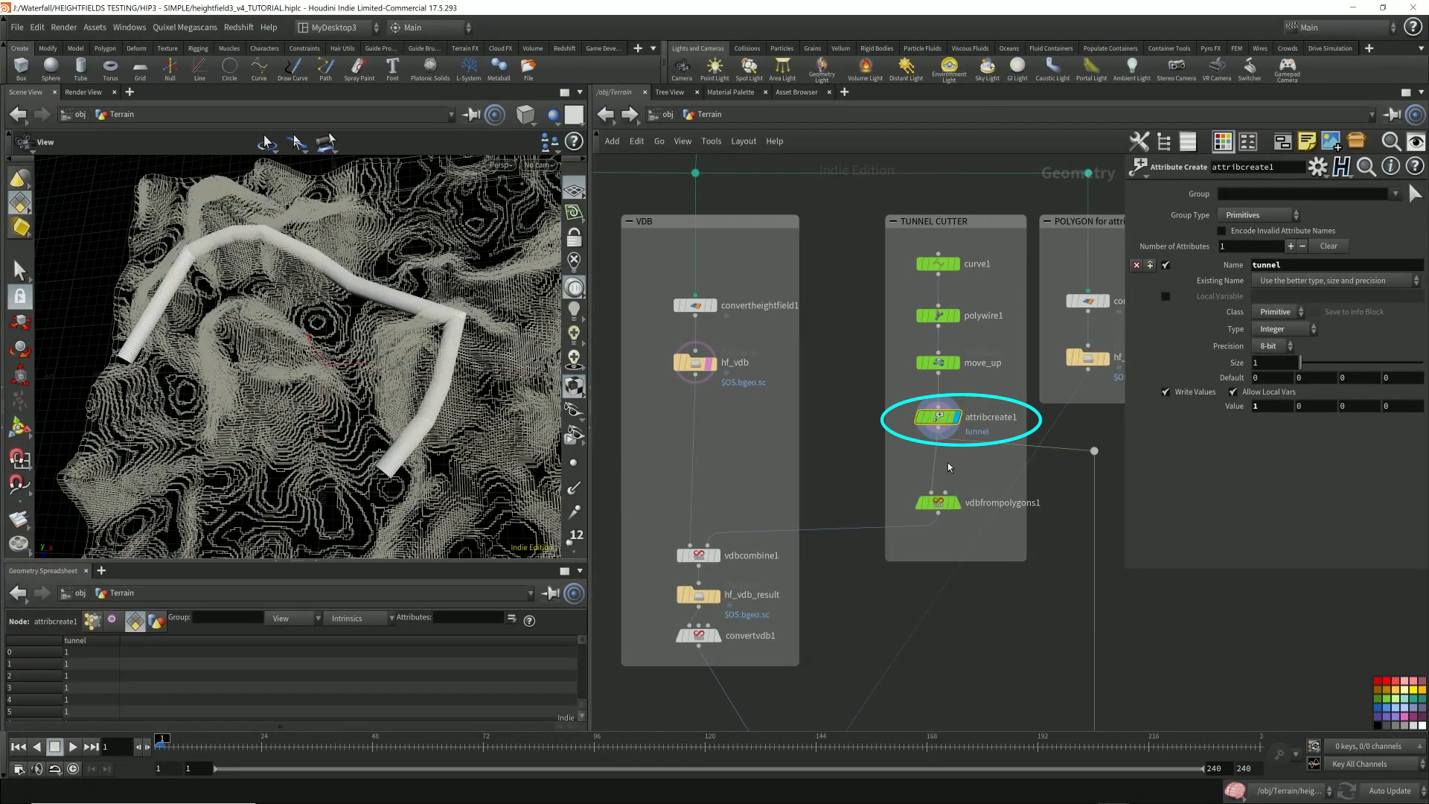
- Display the vdbfrompolygons1 node and insert a File Cache node between it and vdbcombine1
mouse_move(959, 510)
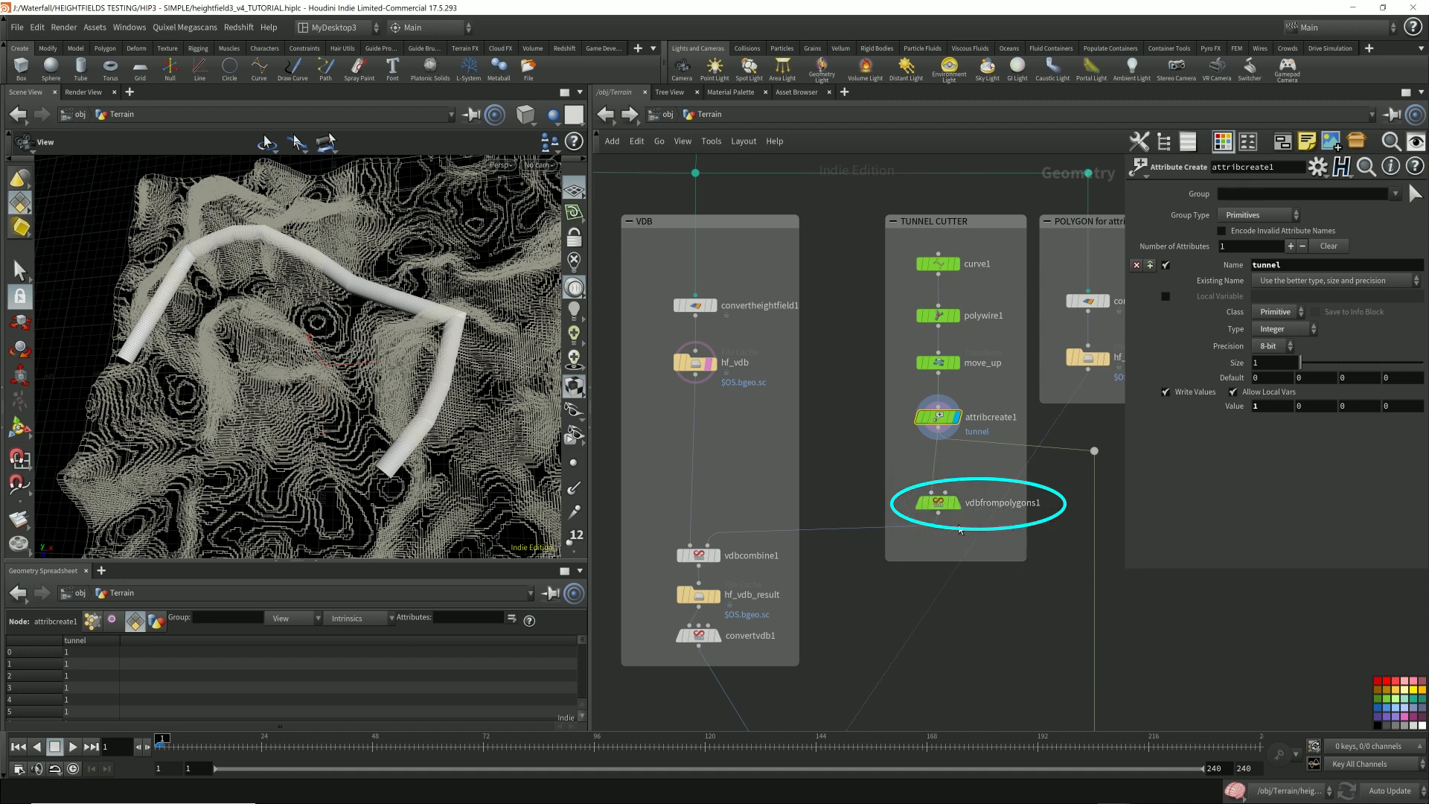
left_click(949, 508)
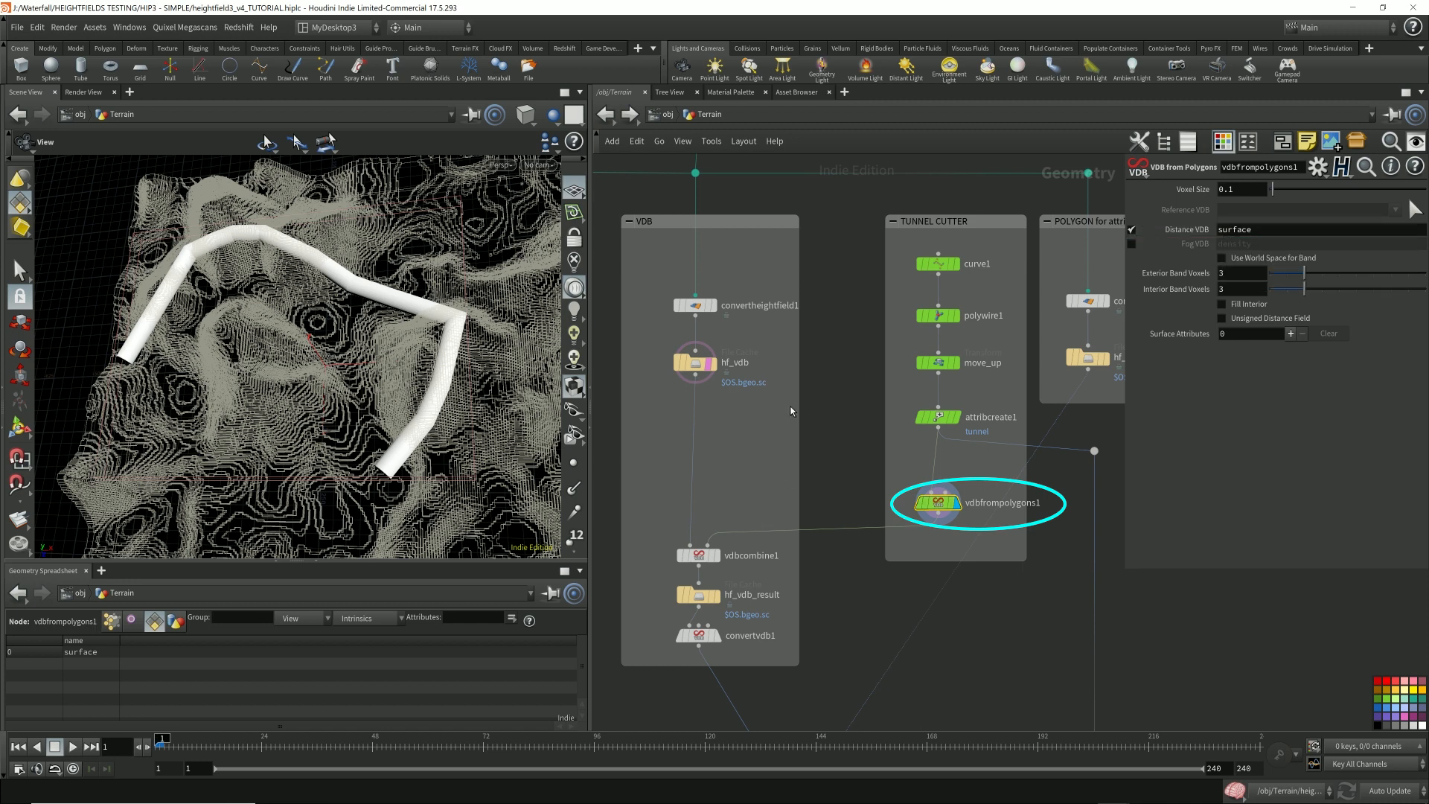
left_click_drag(940, 509, 940, 493)
key("Tab")
type("fil")
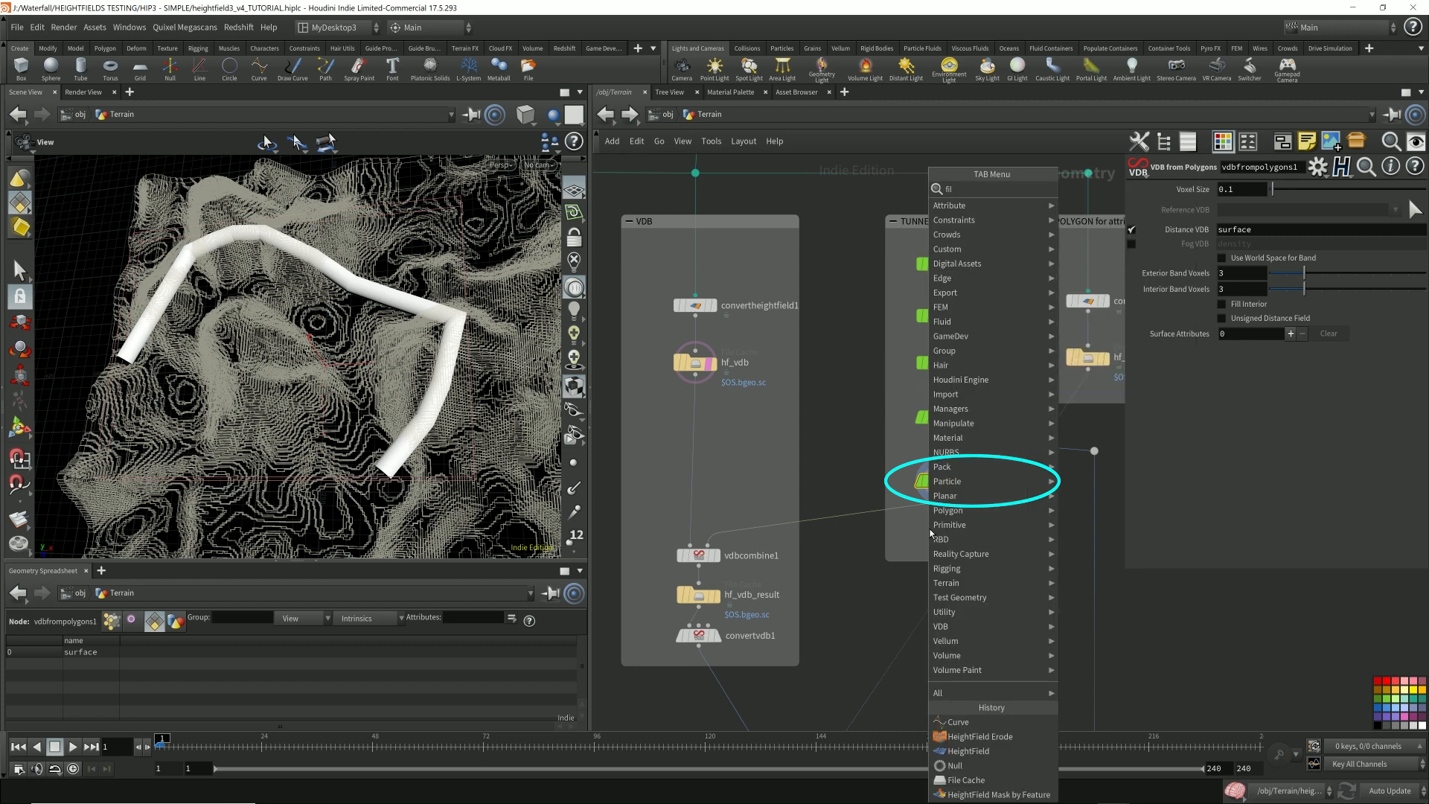
key("Return")
left_click(931, 529)
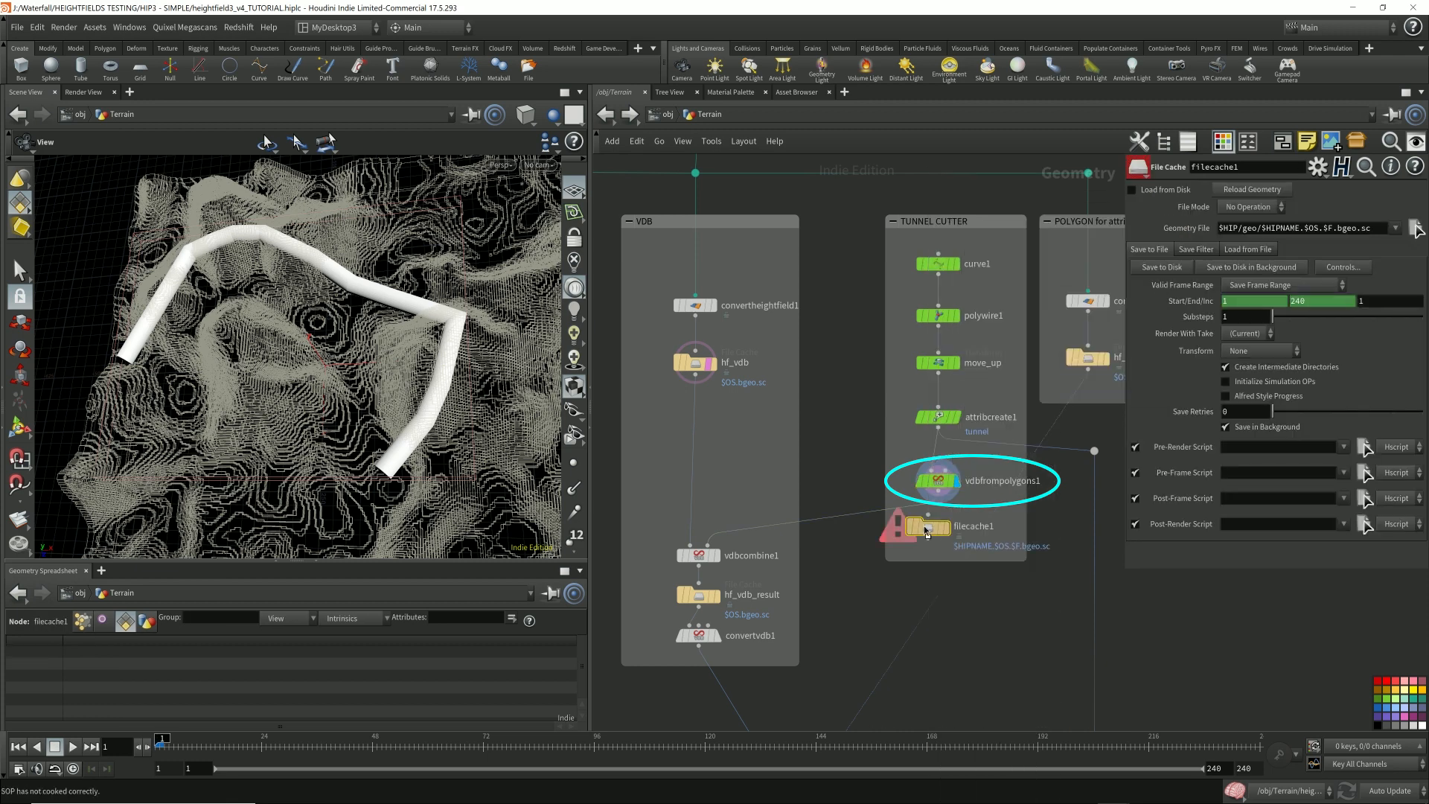
mouse_move(927, 530)
left_mouse_down()
mouse_move(952, 526)
mouse_move(940, 517)
left_mouse_up()
mouse_move(945, 526)
- Rename the new File Cache node tunnel_VDB and remove the frame variable, making its geometry file $HIP/geo/$HIPNAME.$OS.bgeo.sc
left_click(976, 515)
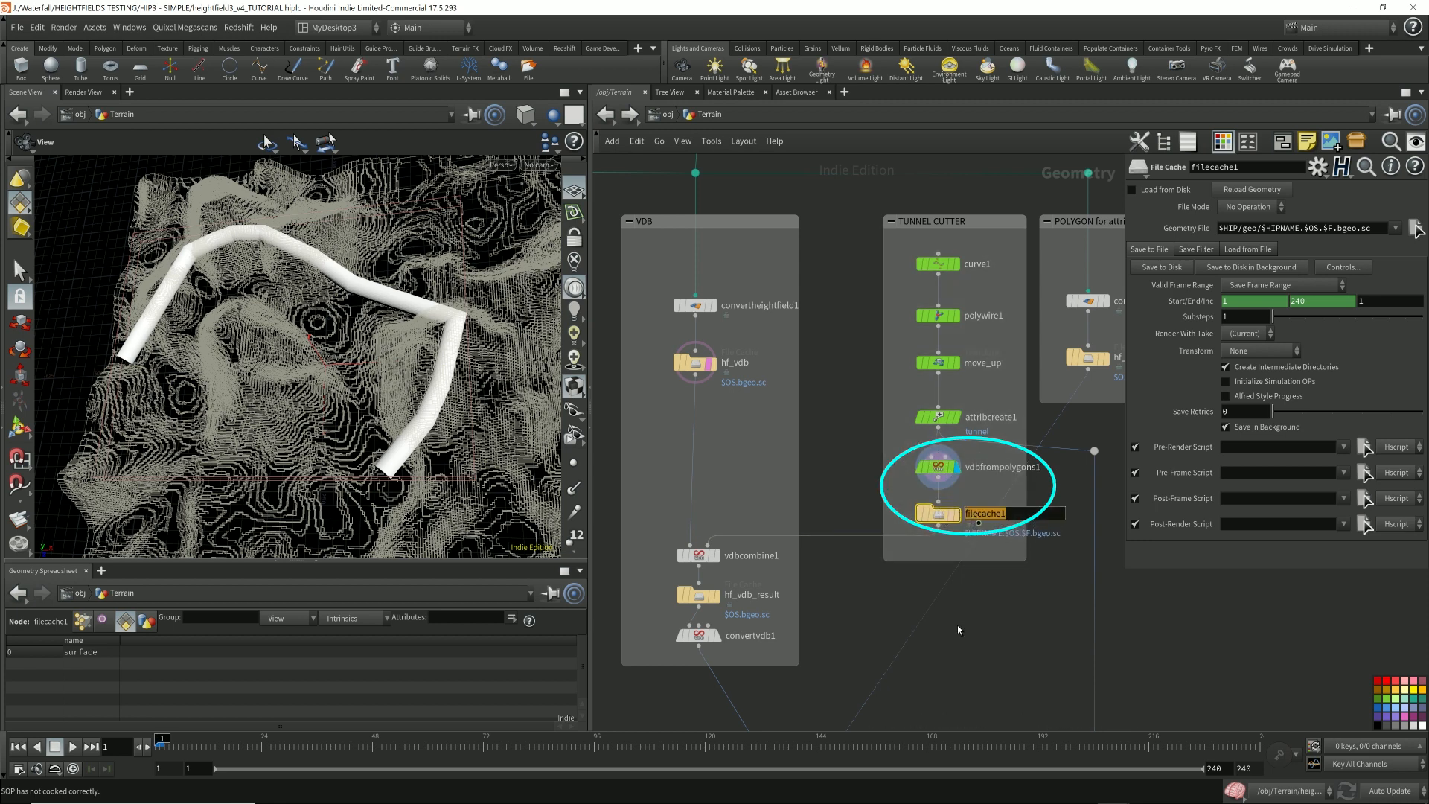
type("tunnel_VDB")
key("Return")
left_click(1333, 228)
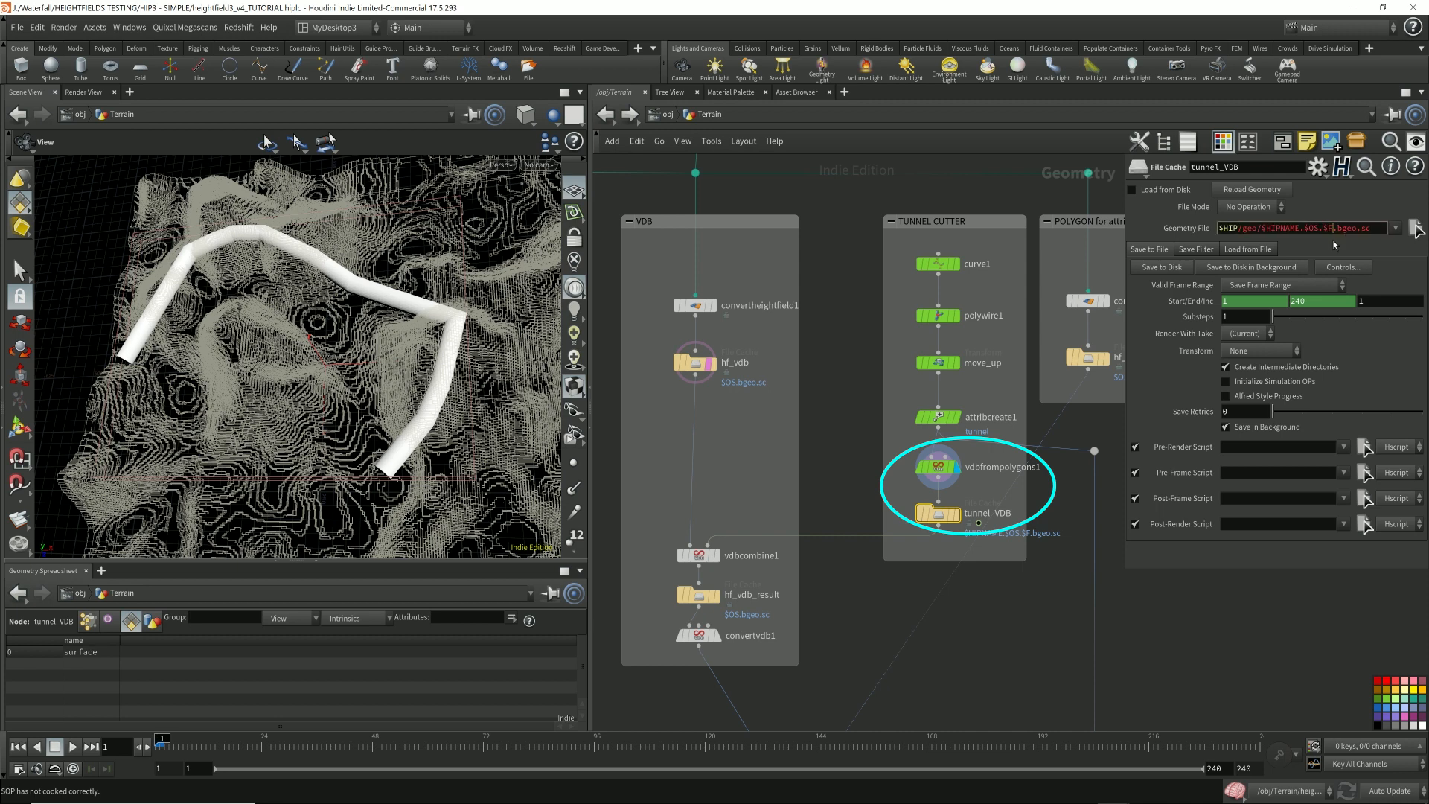
key("BackSpace")
key("BackSpace")
key("BackSpace")
- Cache only the current frame of tunnel_VDB to disk with Load from Disk enabled, and save the scene
left_click(1302, 287)
left_click(1300, 299)
left_click(1154, 190)
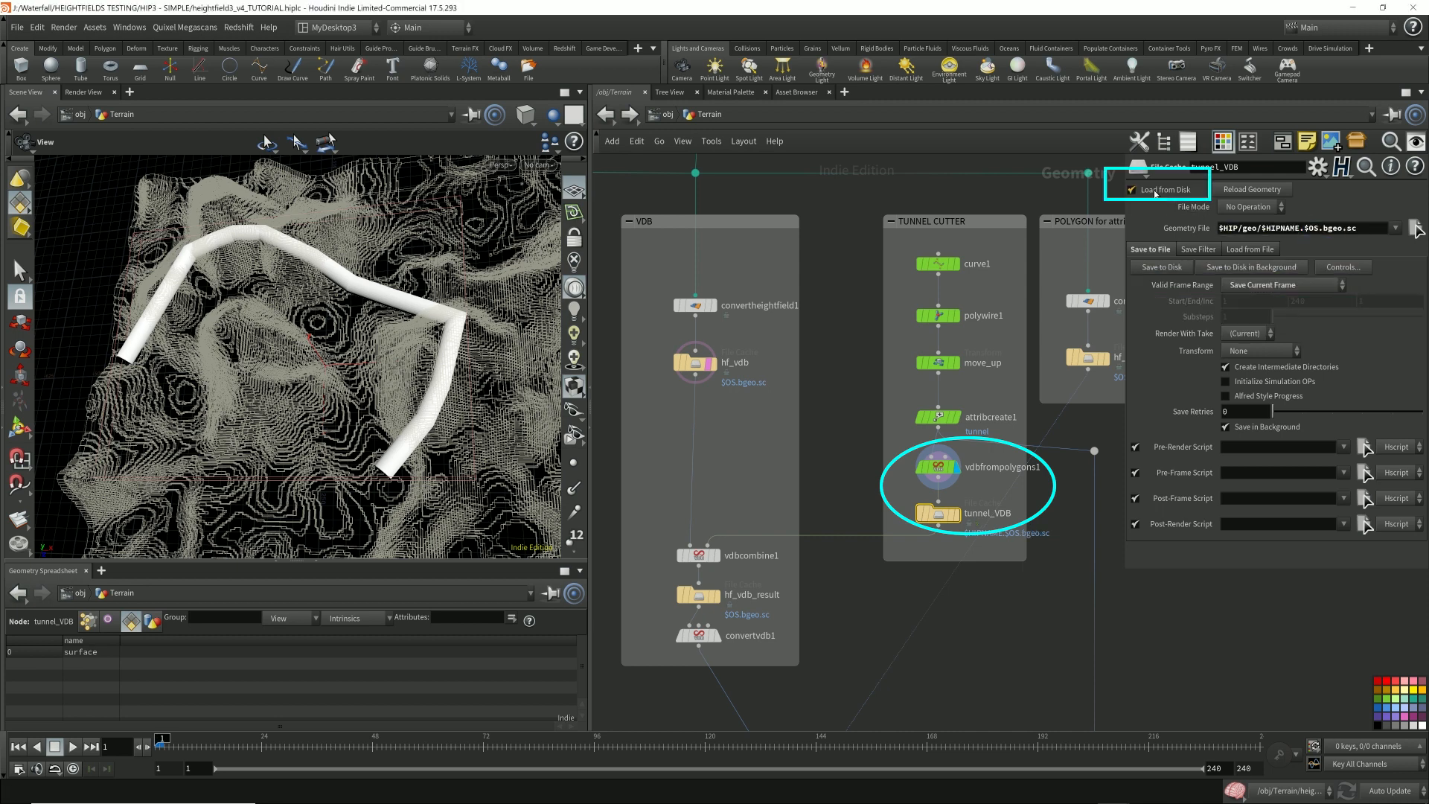
left_click(1172, 268)
key("ctrl+s")
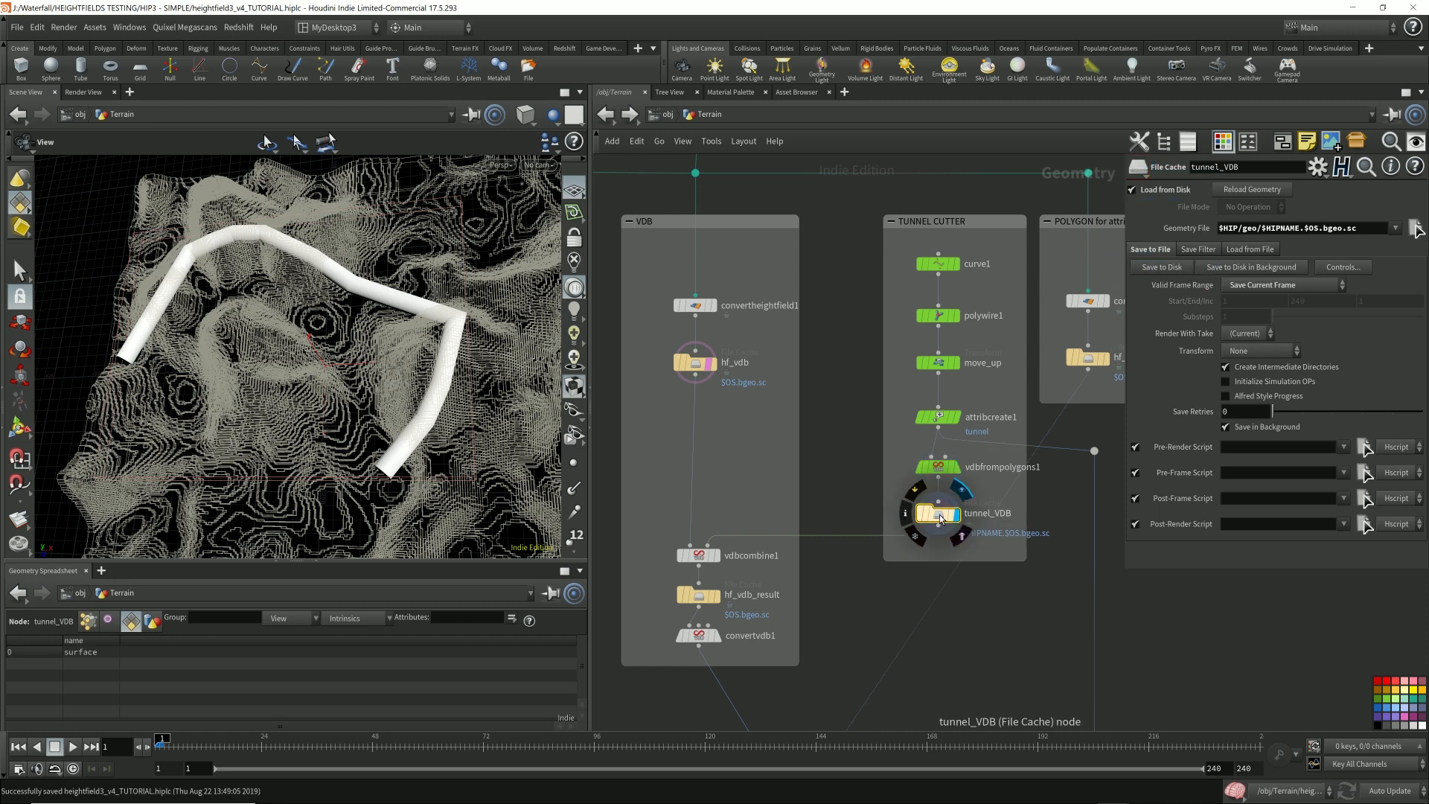
- Collapse the Geometry Spreadsheet pane and compare the hf_vdb terrain with the tunnel_VDB tube by displaying each node in turn
mouse_move(344, 362)
left_mouse_down()
mouse_move(361, 302)
mouse_move(350, 287)
mouse_move(372, 312)
mouse_move(365, 301)
left_mouse_up()
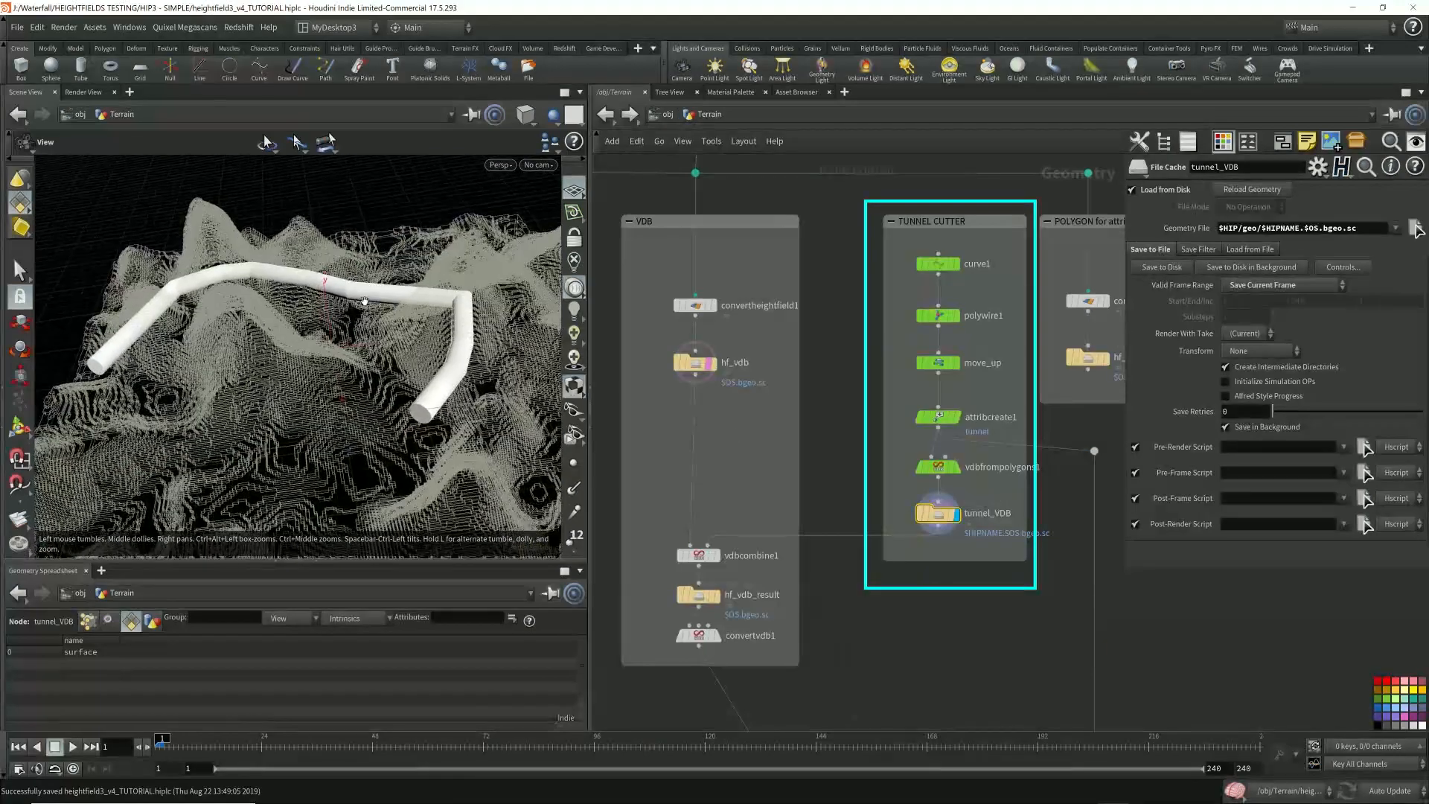
left_click(313, 561)
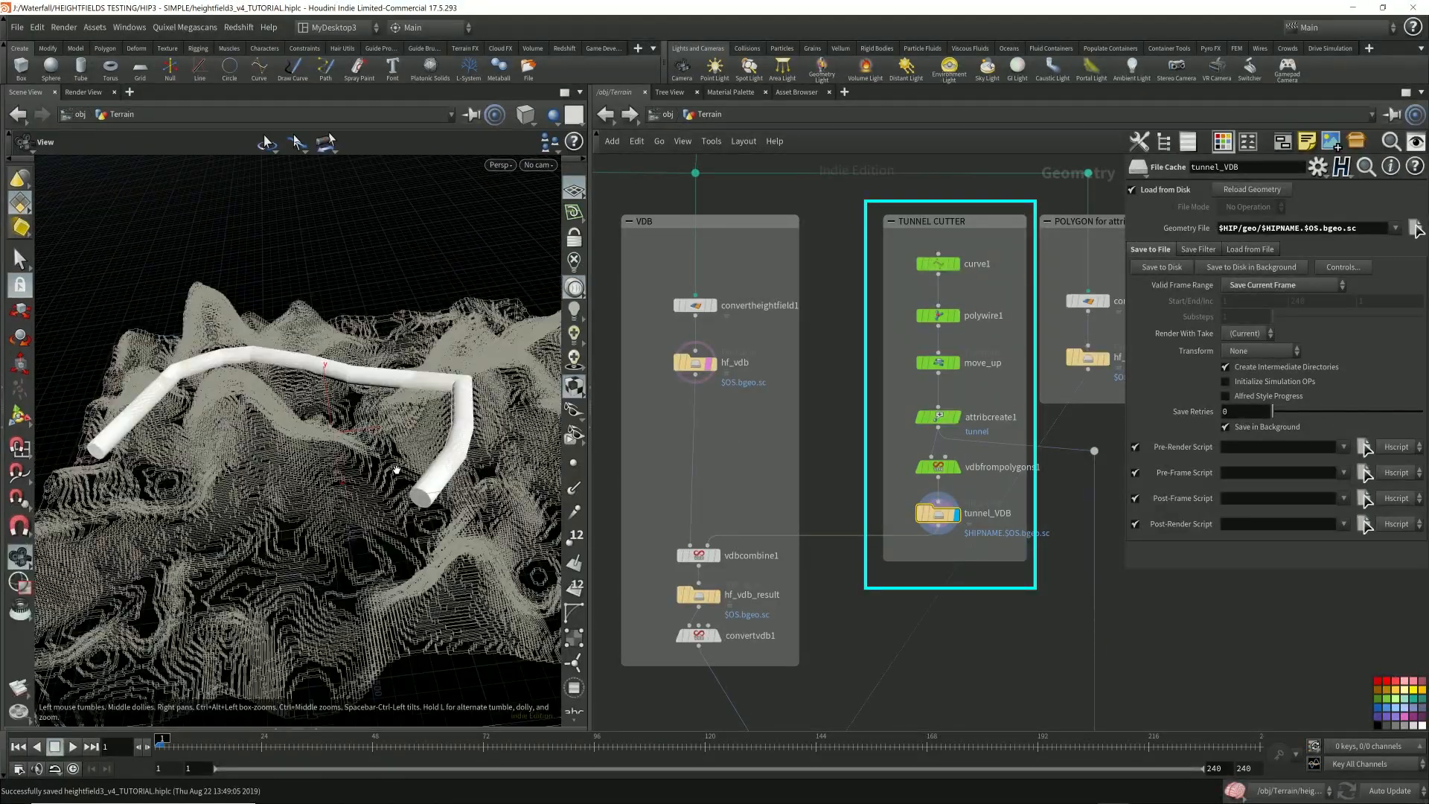
left_click(714, 367)
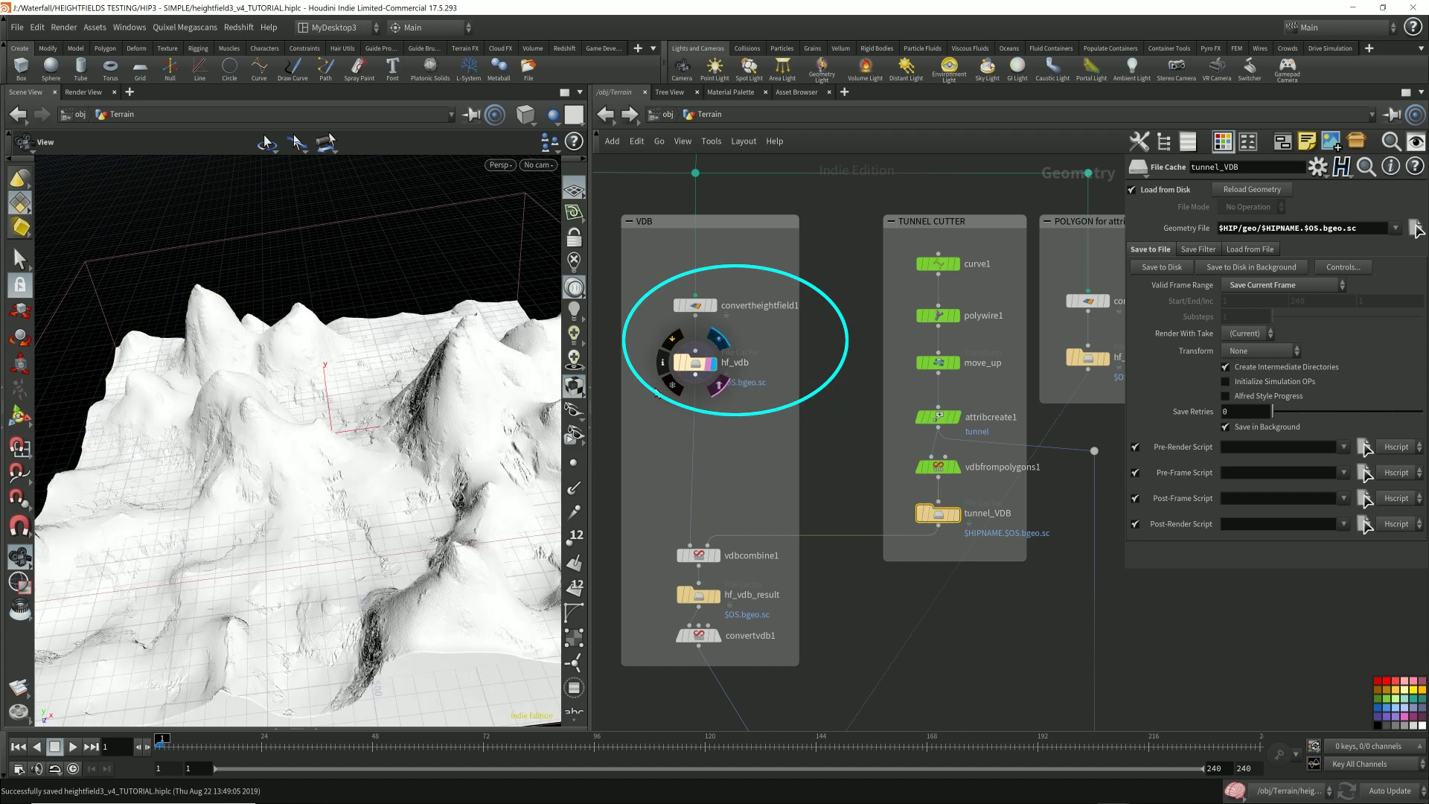
right_click(448, 487)
left_click(366, 451)
mouse_move(437, 457)
left_mouse_down()
mouse_move(370, 456)
mouse_move(387, 476)
mouse_move(428, 380)
mouse_move(380, 469)
left_mouse_up()
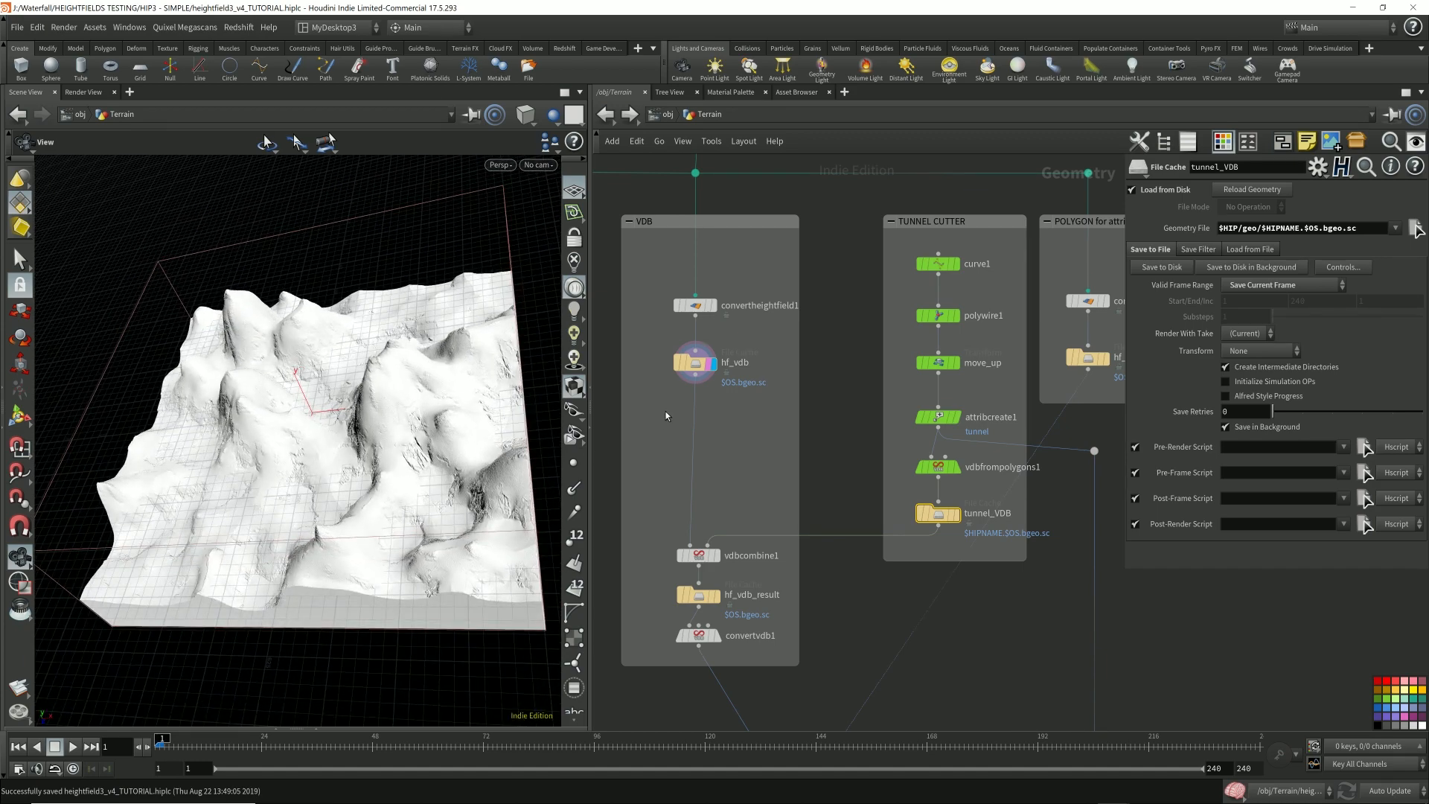
left_click(695, 363)
left_click(935, 517)
left_click(958, 521)
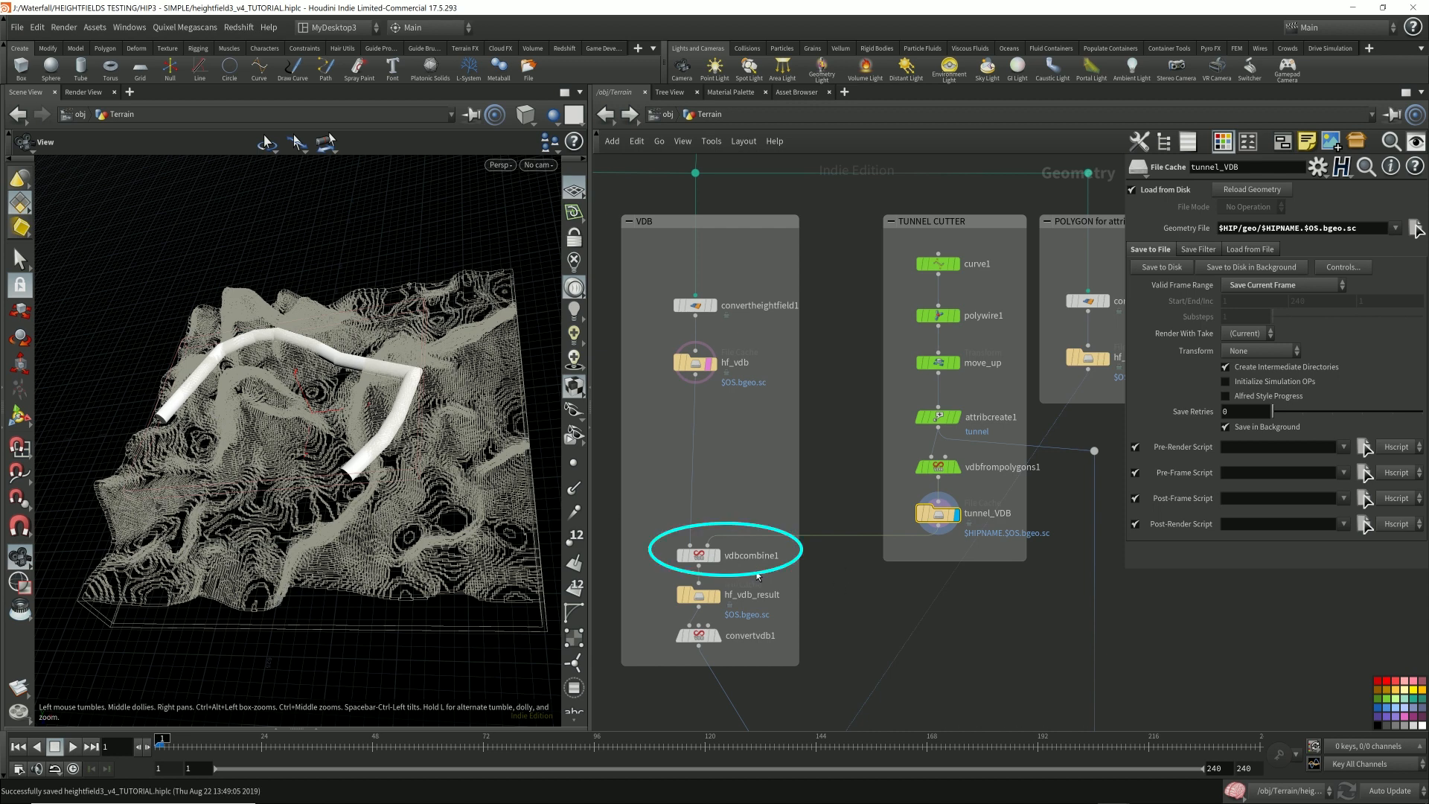
- Show the vdbcombine1 node's parameters and look up the comparable Boolean node without adding it
left_click(699, 556)
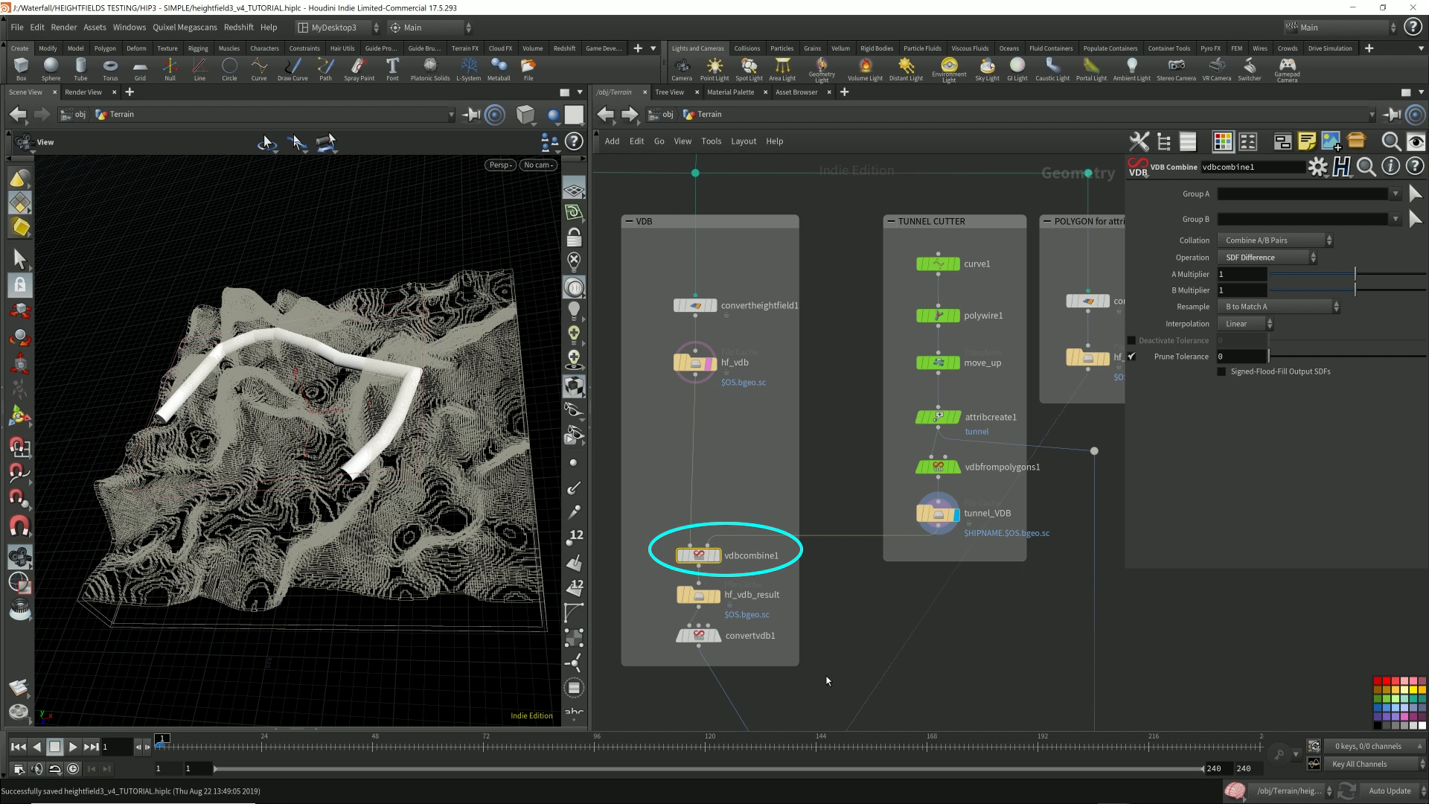
key("Tab")
type("boolean")
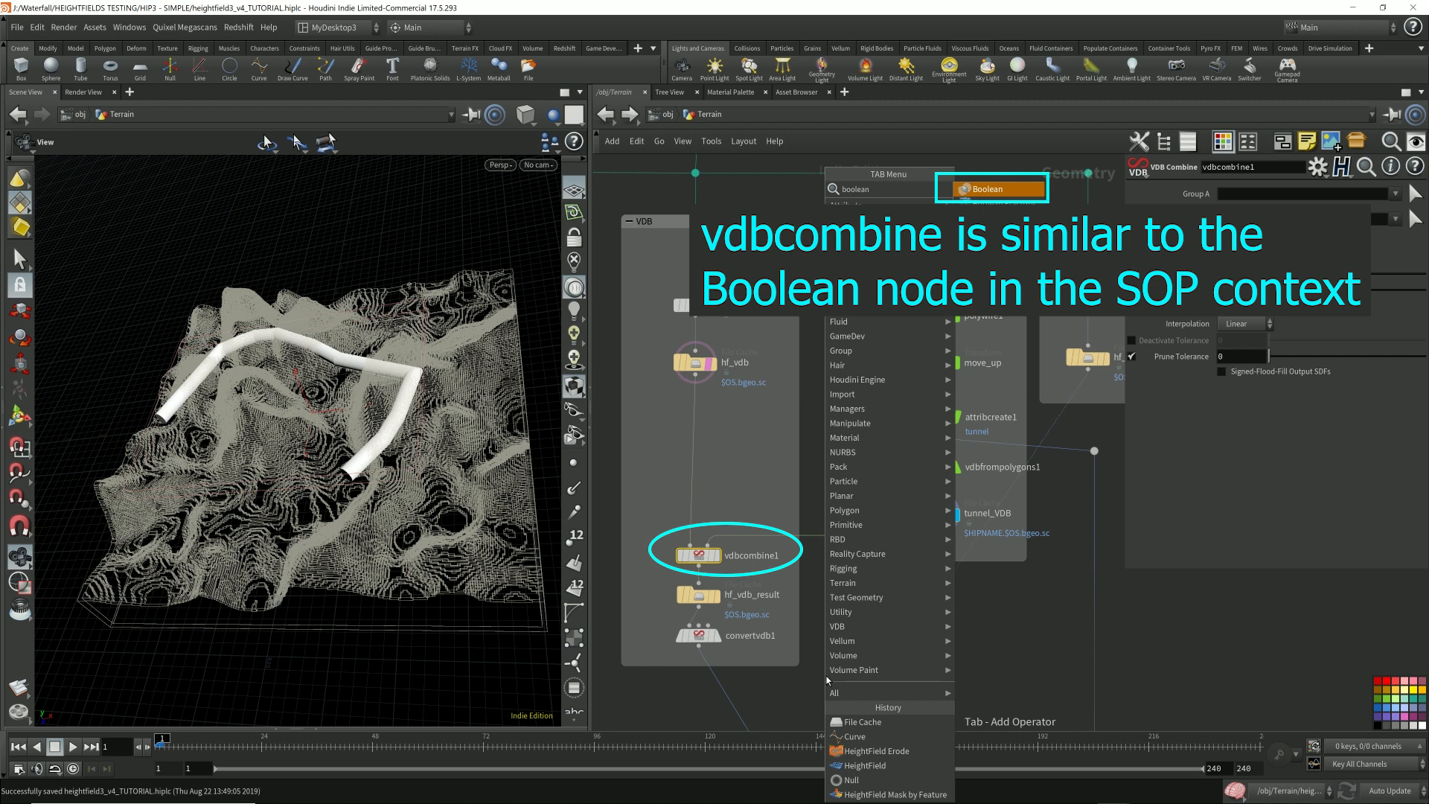
key("Escape")
left_click(696, 362)
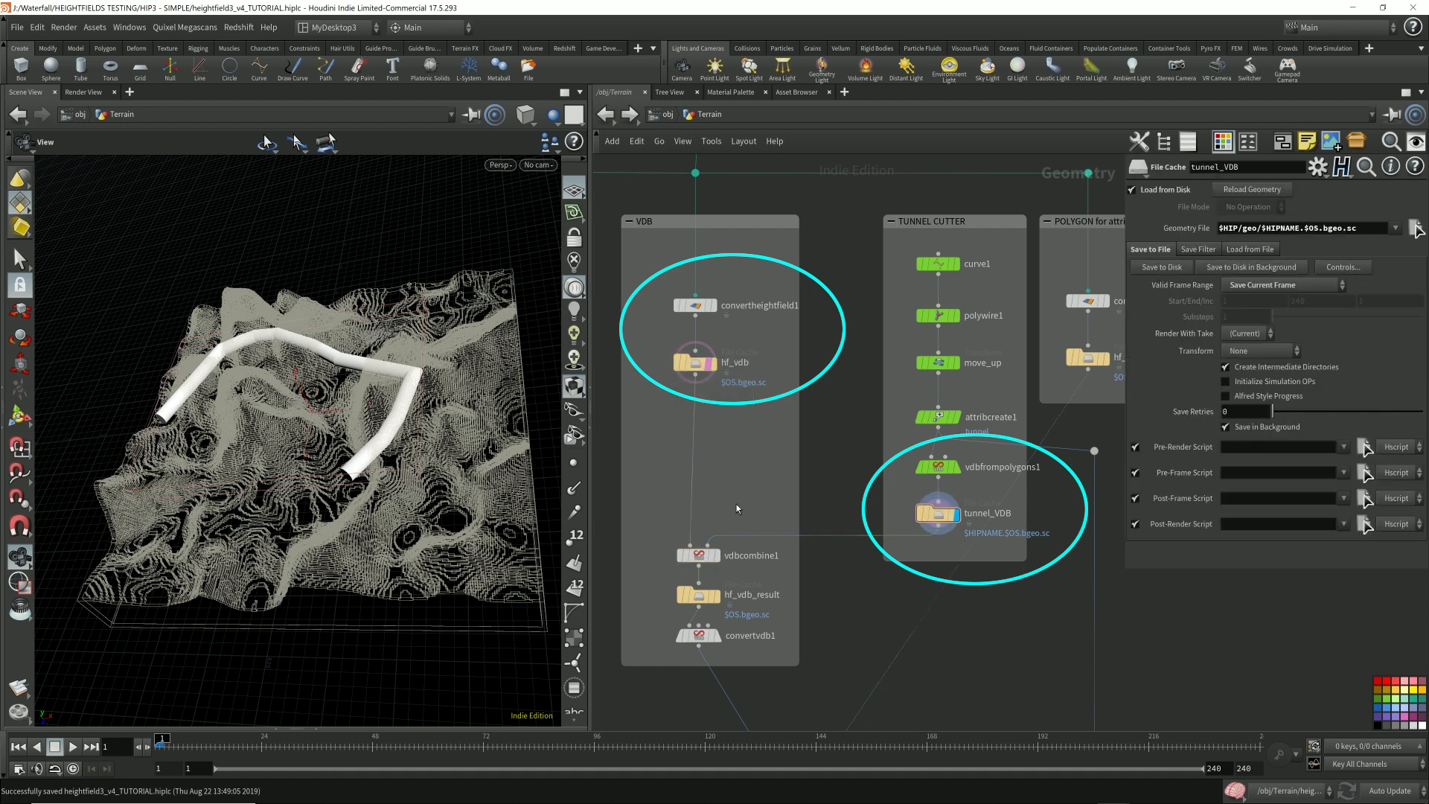
left_click_drag(736, 503, 669, 572)
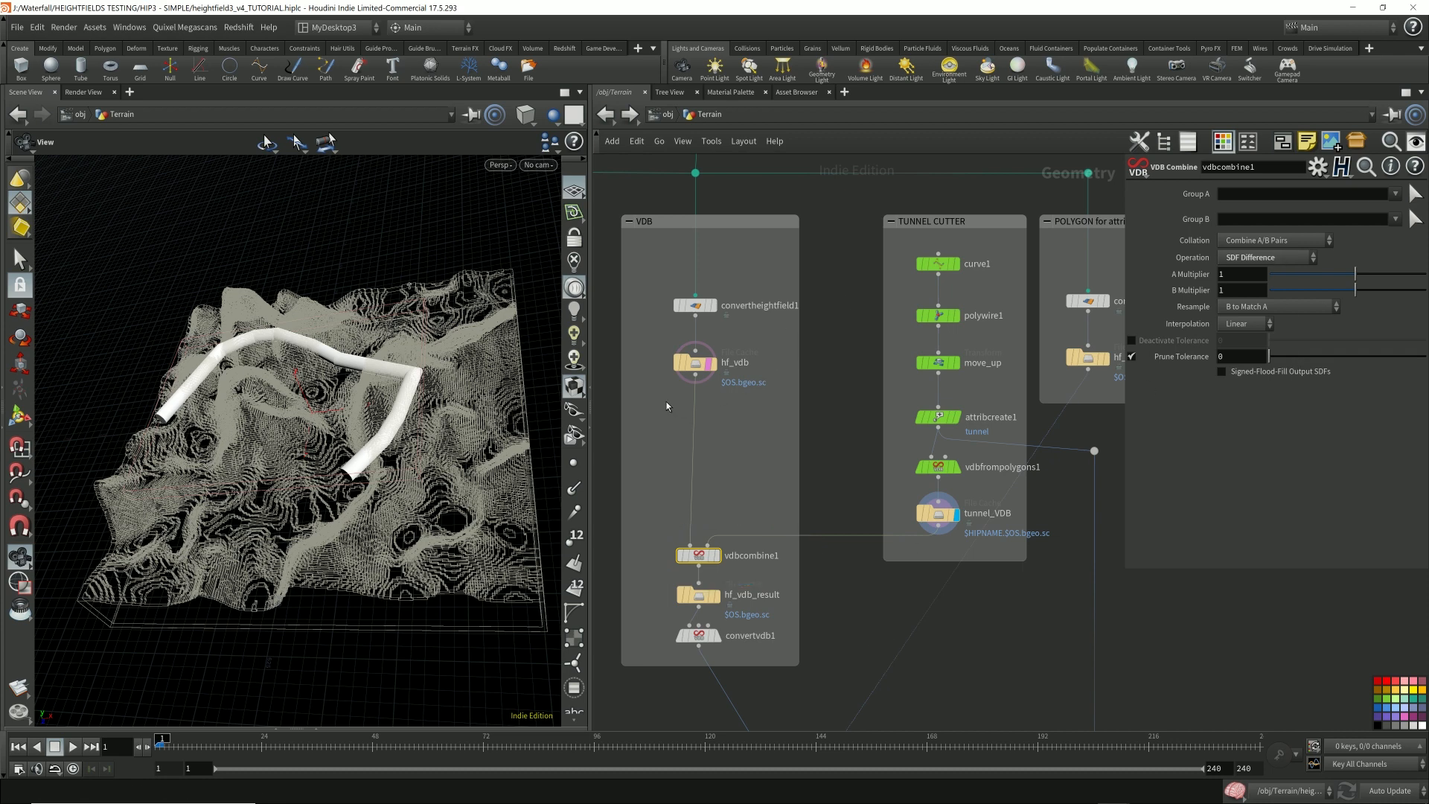
- Compare the hf_vdb terrain and tunnel_VDB tube by displaying each in turn, and display the cached hf_vdb_result
left_click(695, 363)
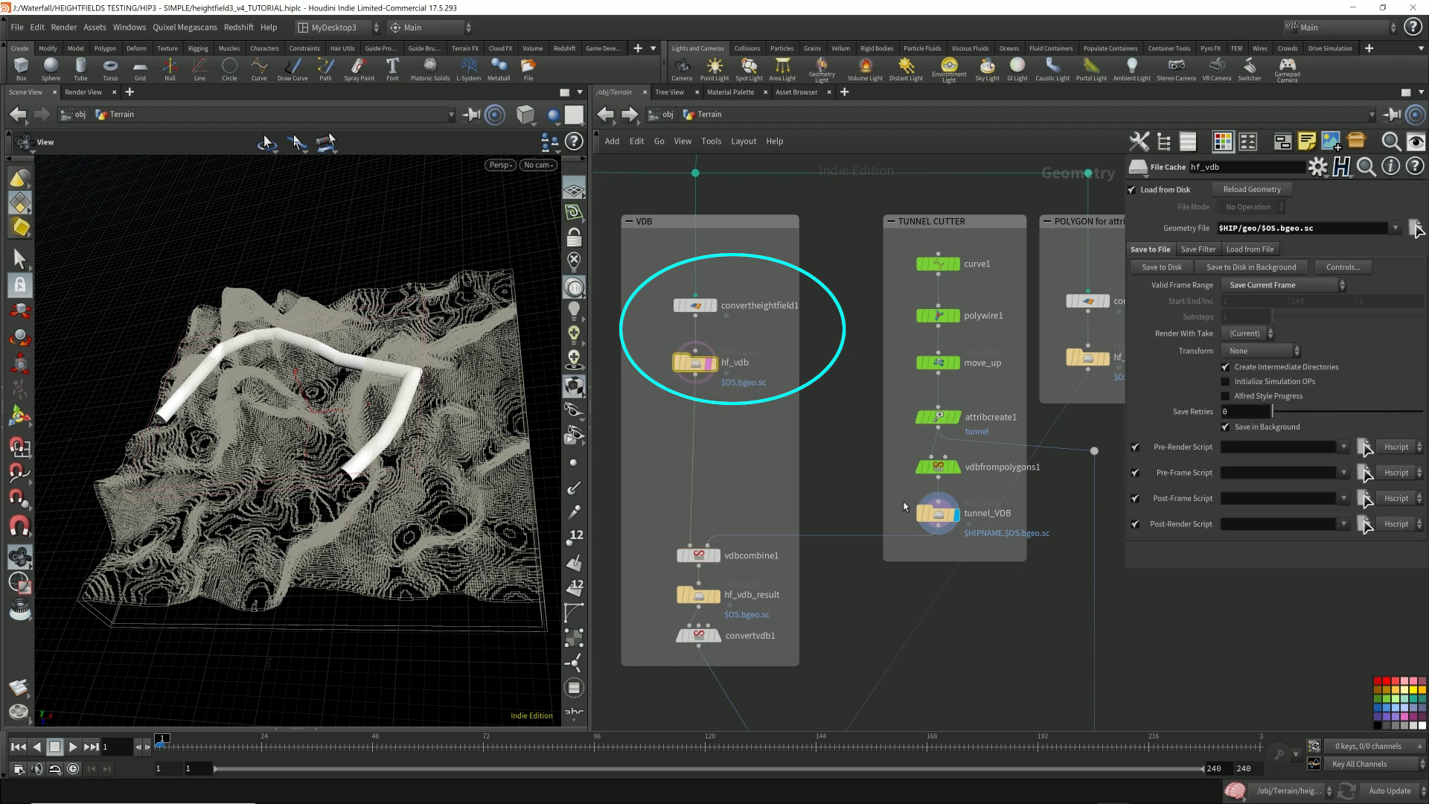
left_click(939, 513)
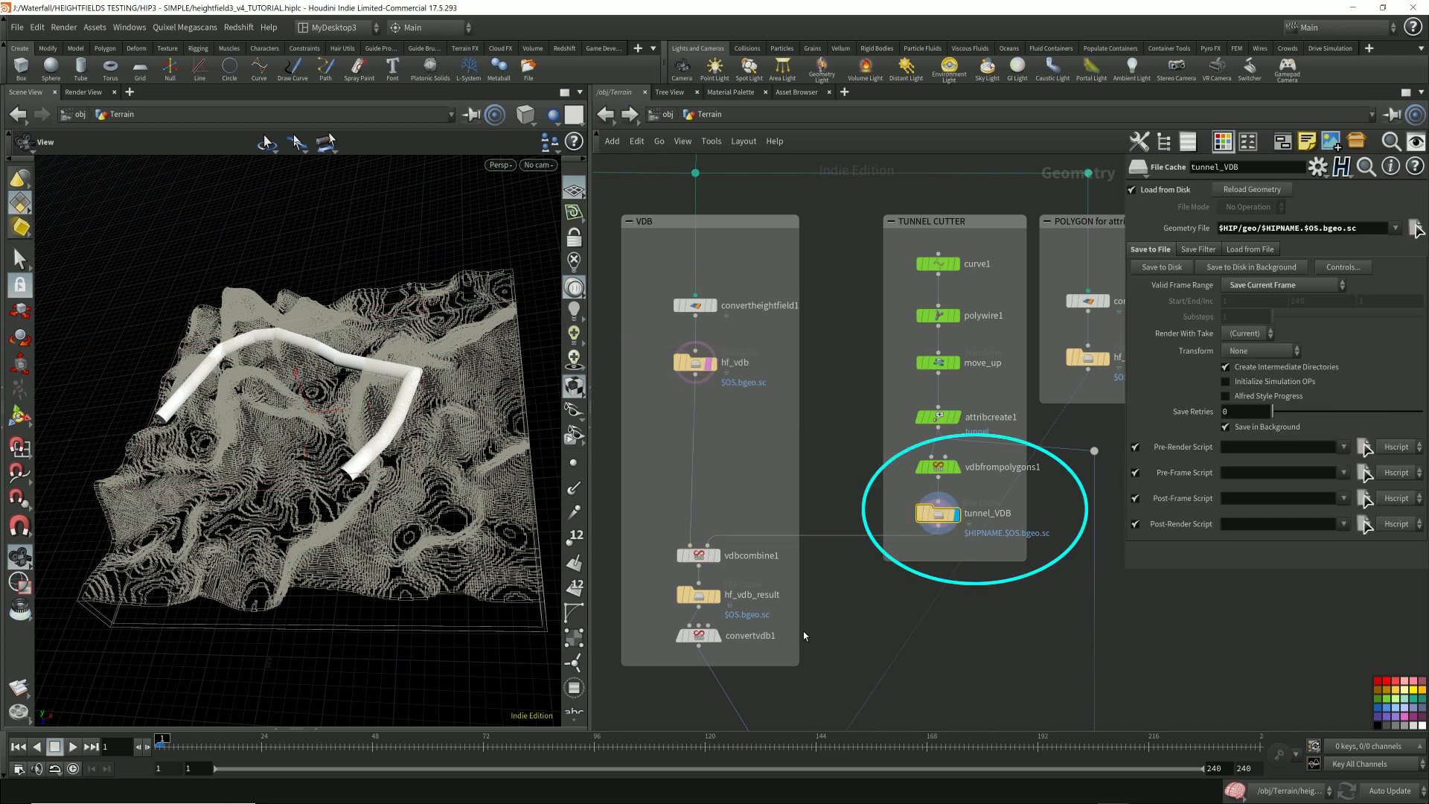
left_click(713, 363)
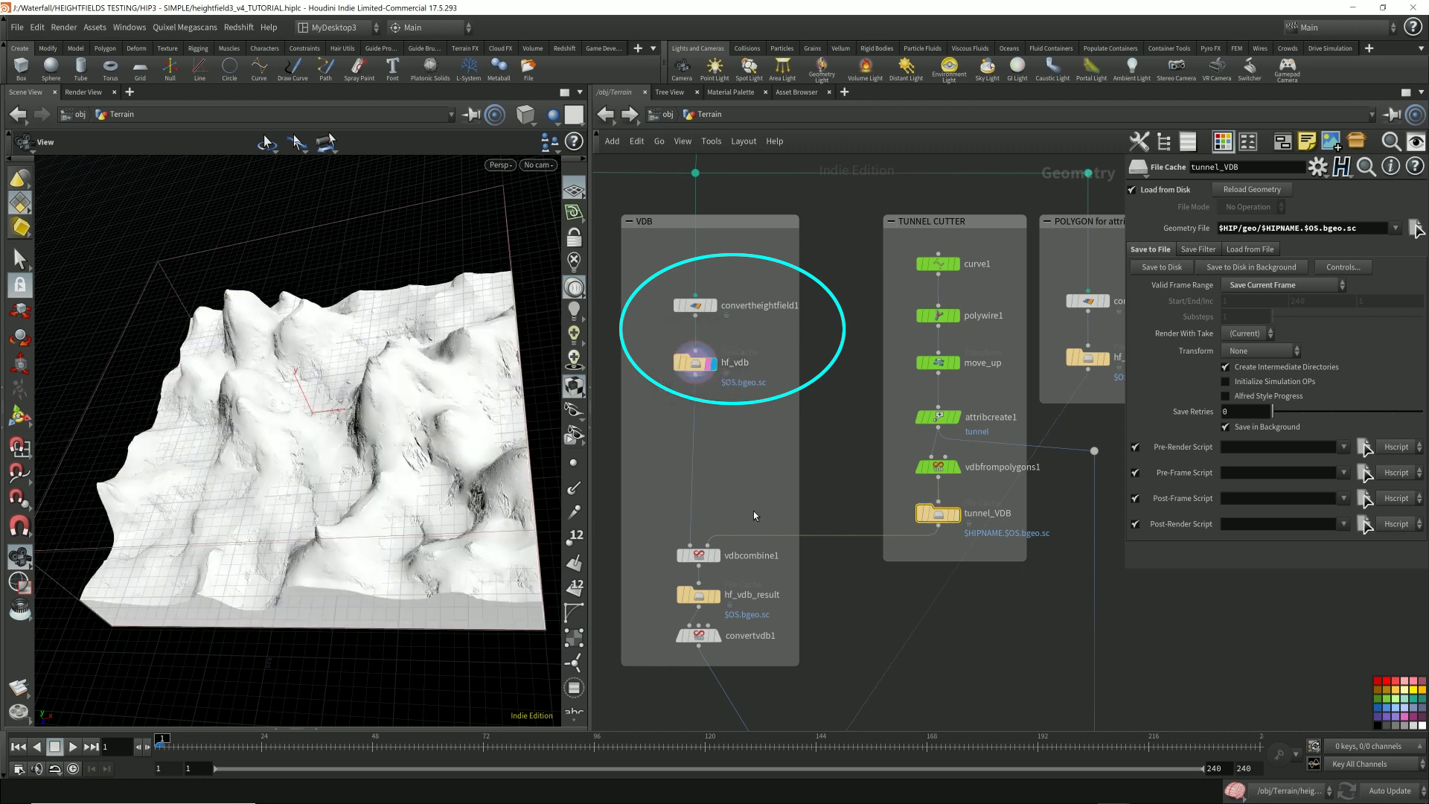
left_click(958, 522)
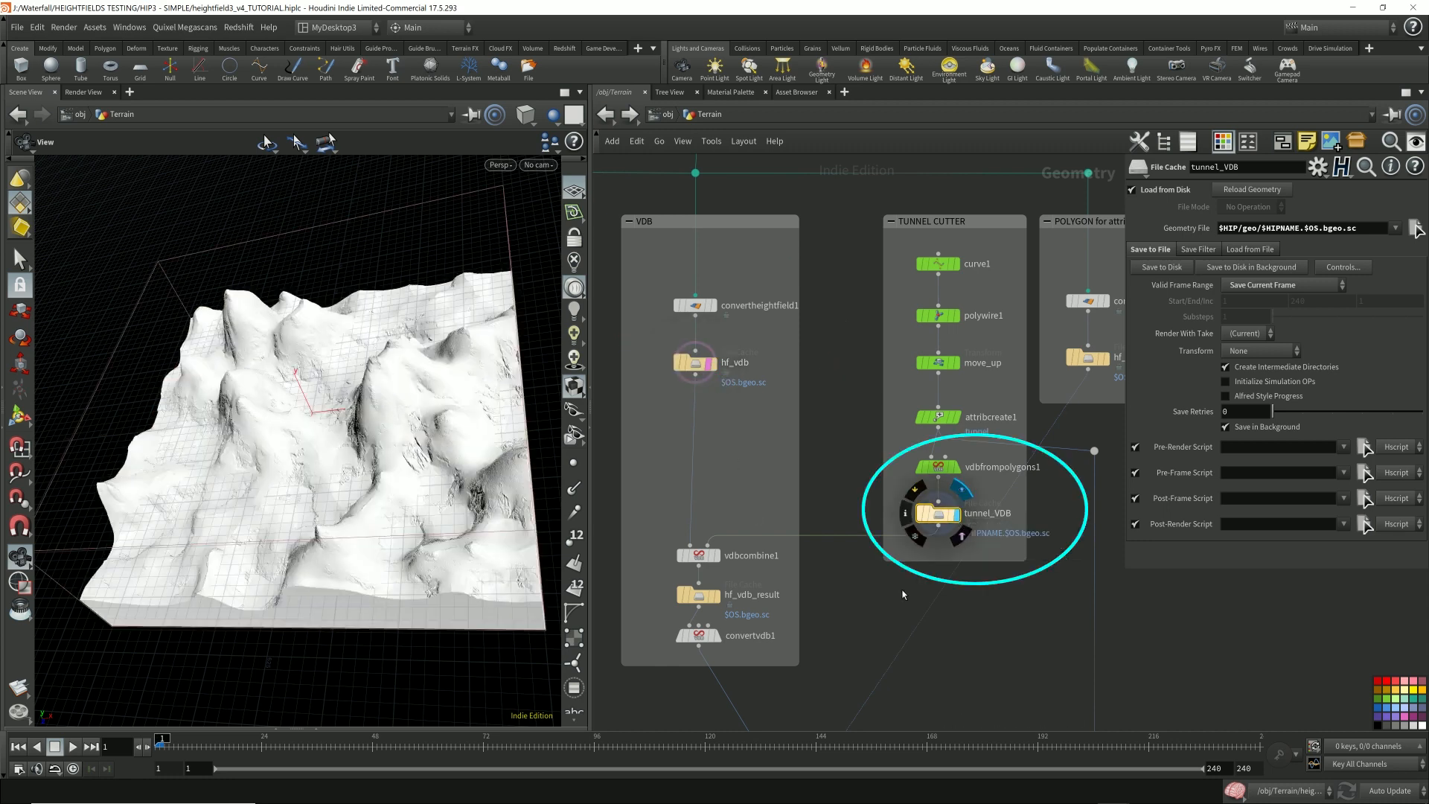
mouse_move(719, 595)
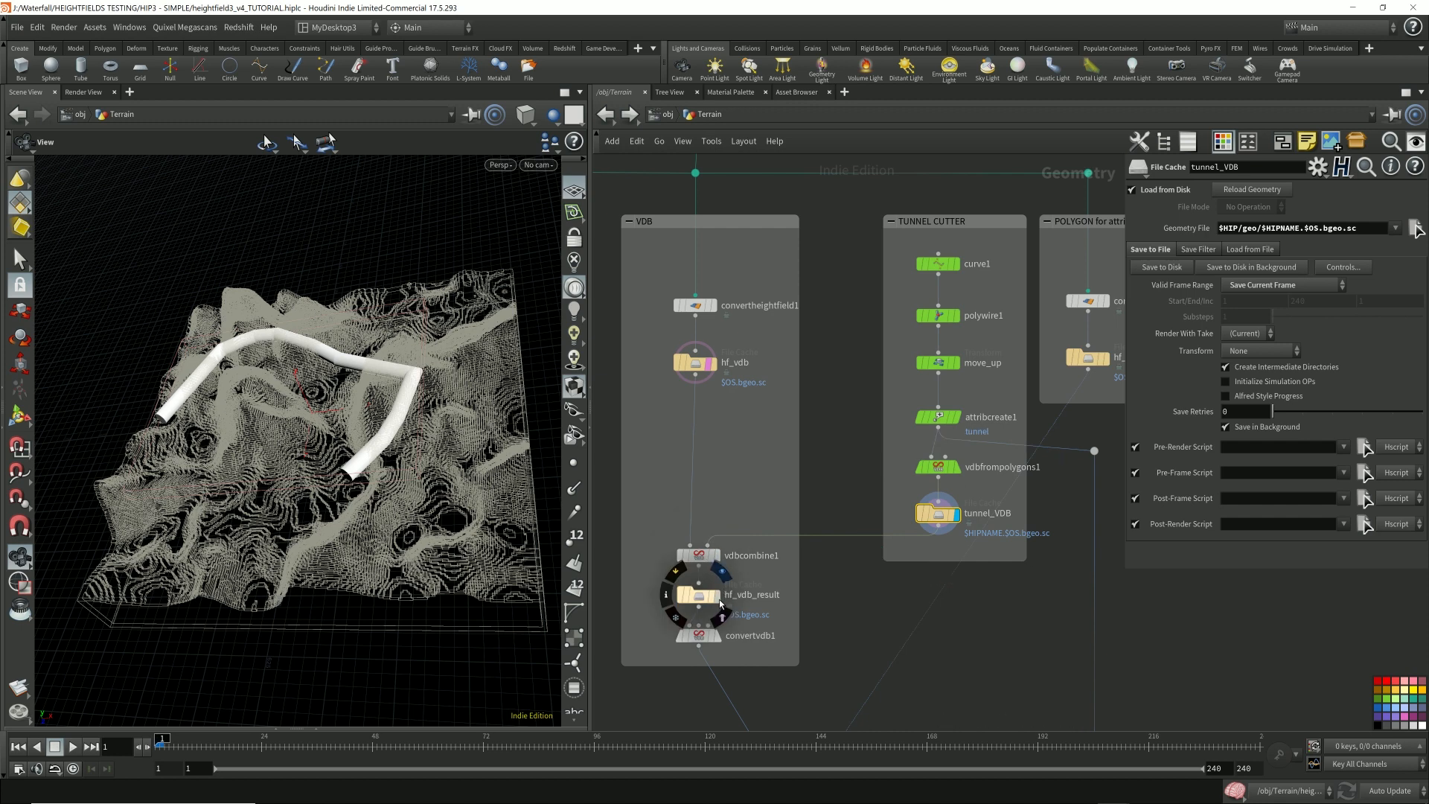
left_click(719, 600)
- Set the operation of the vdbcombine1 node to SDF Difference
left_click(700, 555)
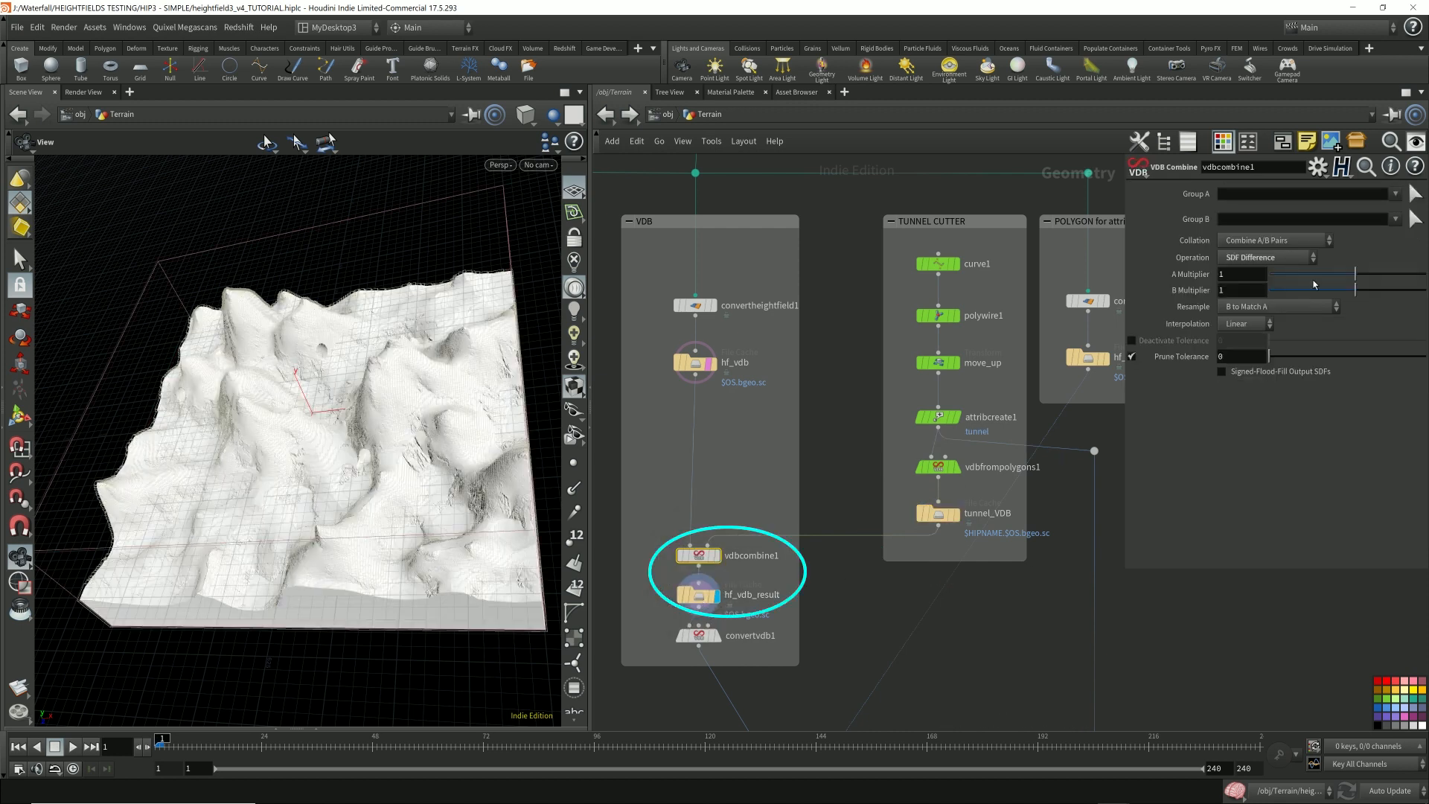
mouse_move(661, 519)
left_mouse_down()
mouse_move(690, 556)
mouse_move(737, 575)
left_mouse_up()
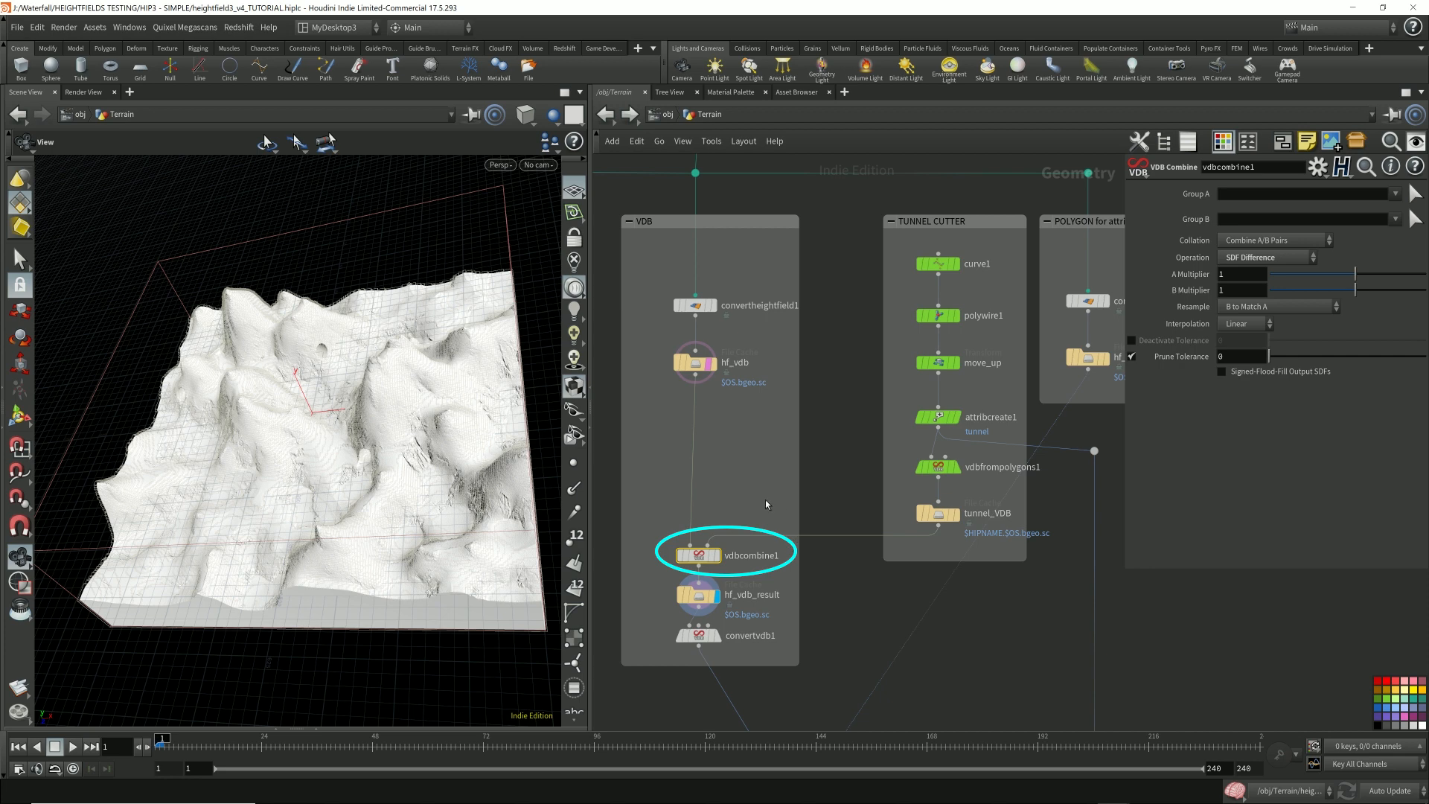
left_click(1247, 261)
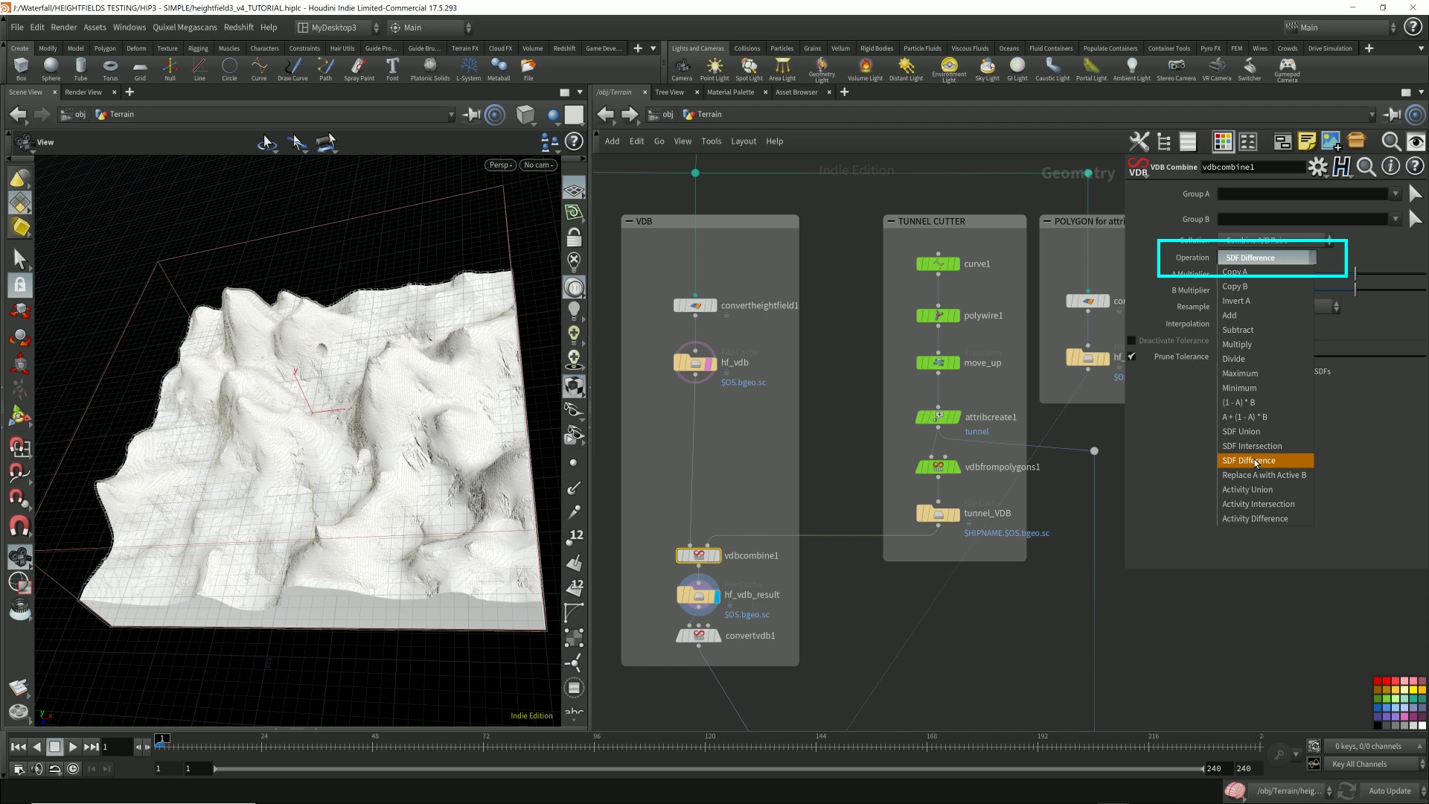
left_click(1256, 461)
- Review the hf_vdb, tunnel_VDB and hf_vdb_result cache nodes, and examine the tunnel opening in the combined terrain up close
left_click(696, 363)
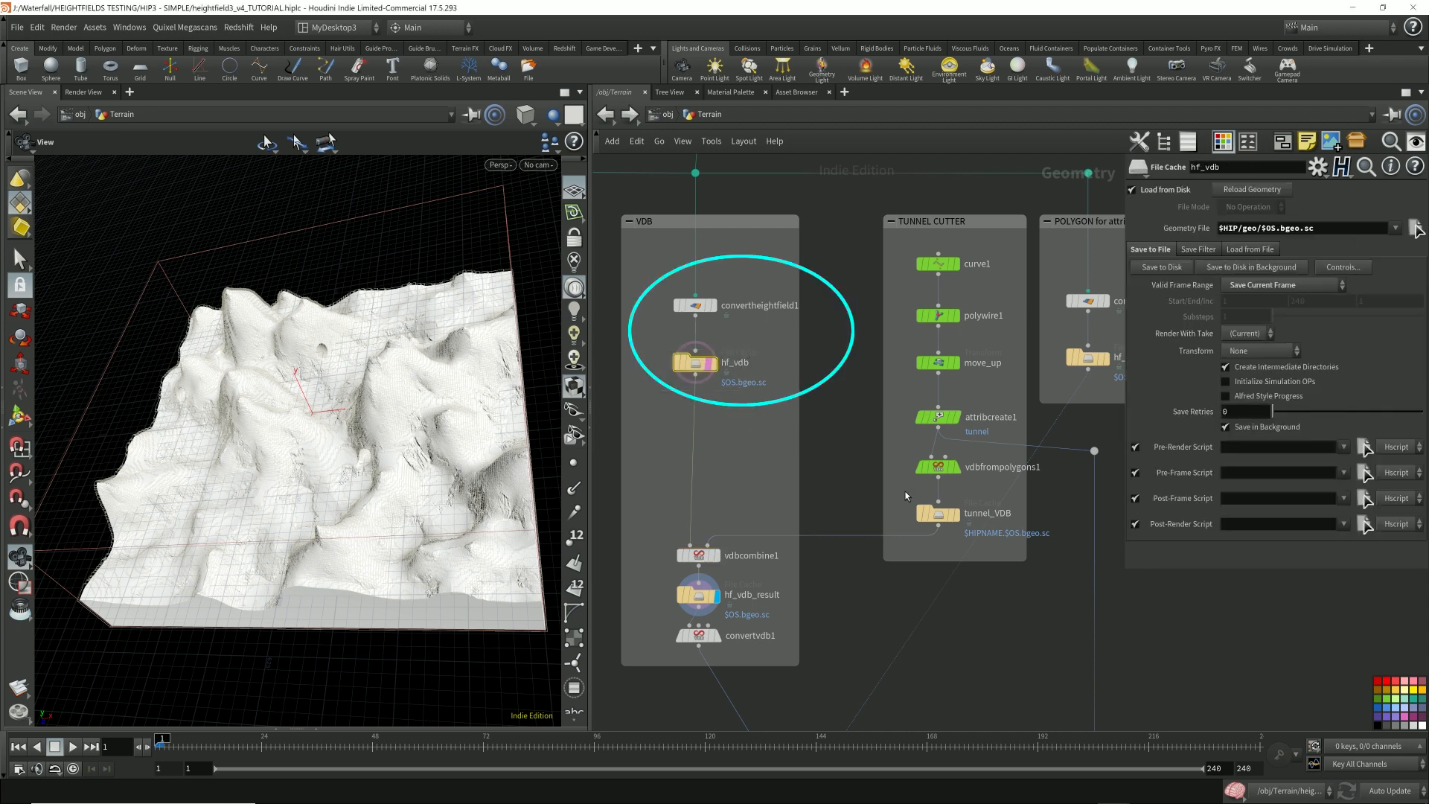
left_click(938, 513)
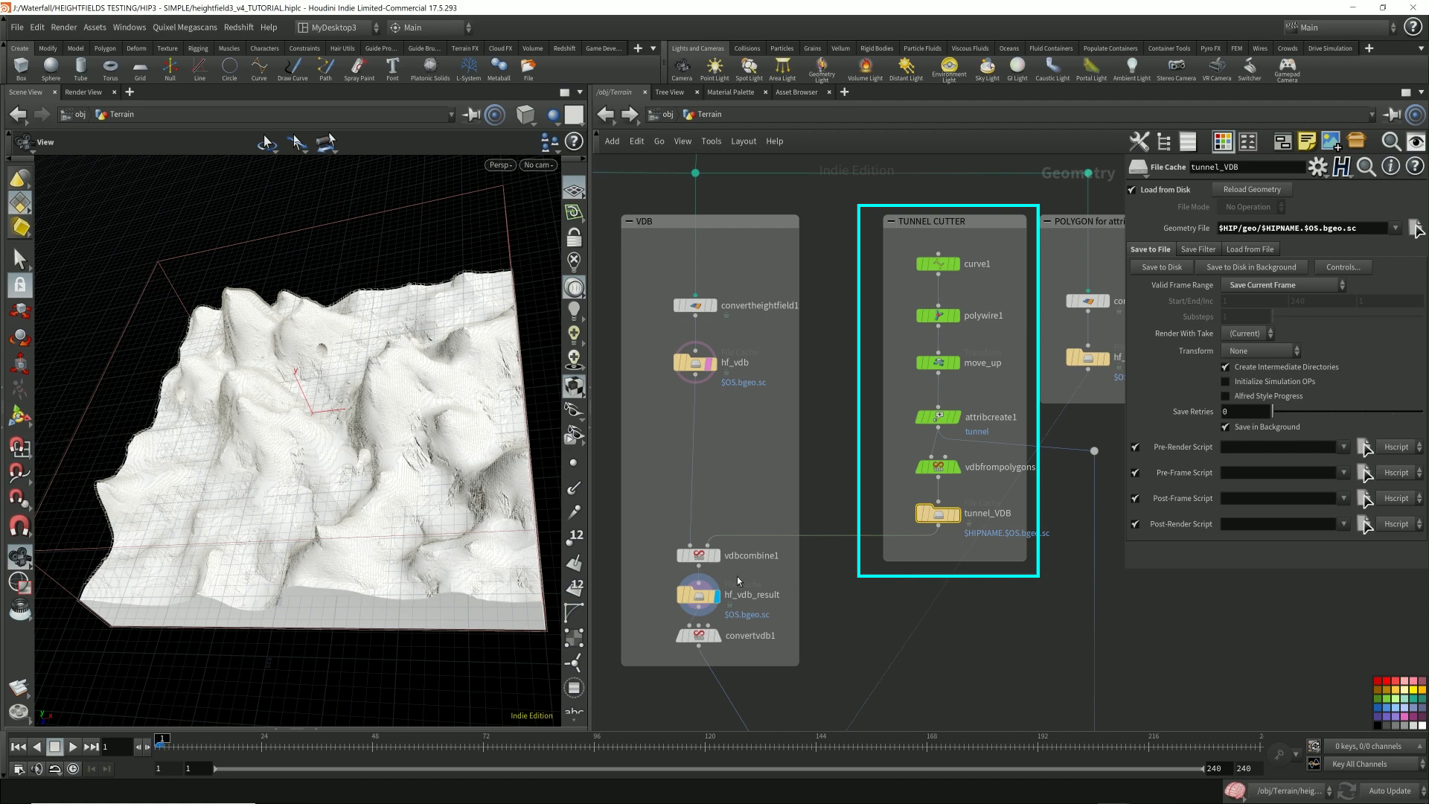
left_click(754, 594)
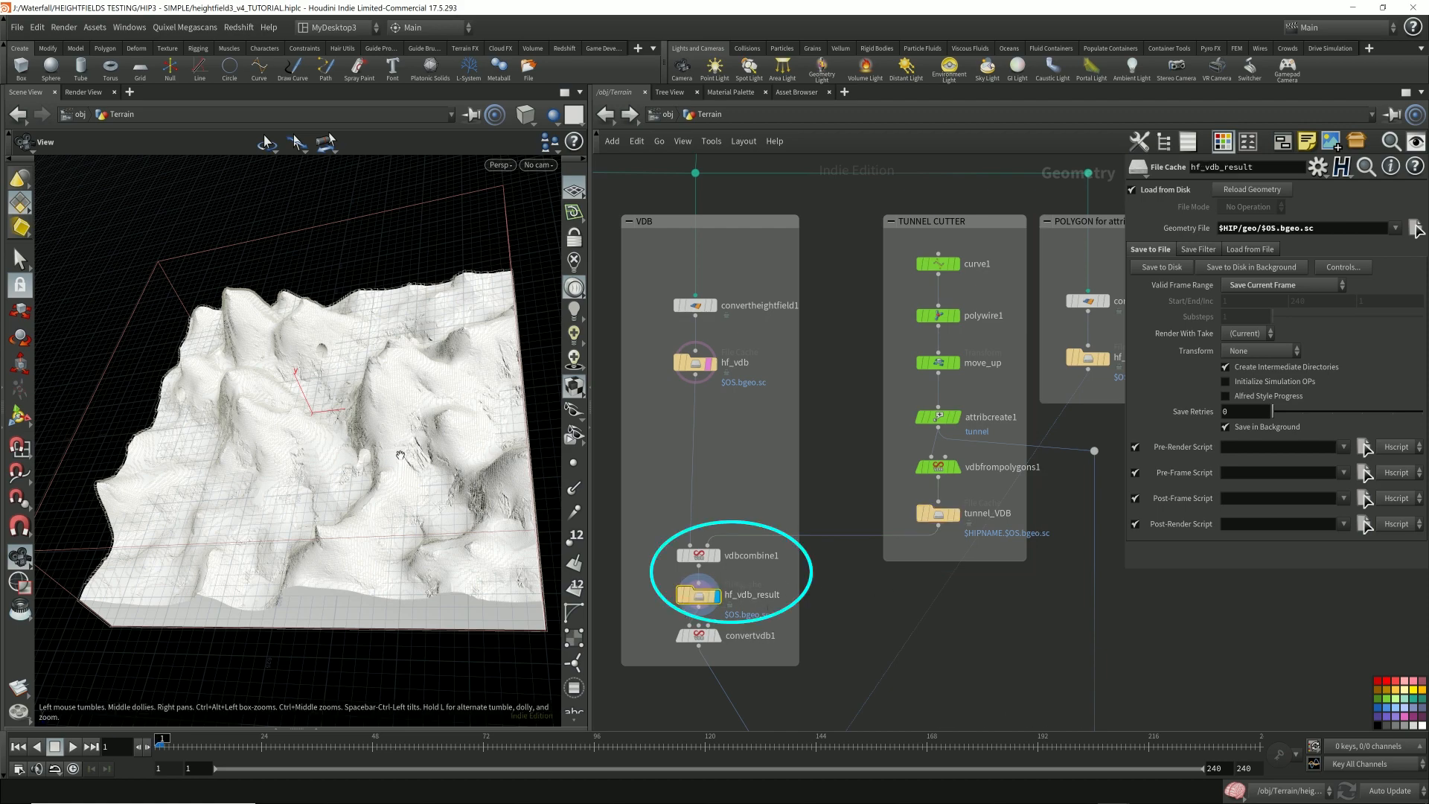
left_click_drag(401, 454, 367, 467)
middle_click_drag(366, 467, 756, 476)
left_click_drag(535, 461, 476, 379)
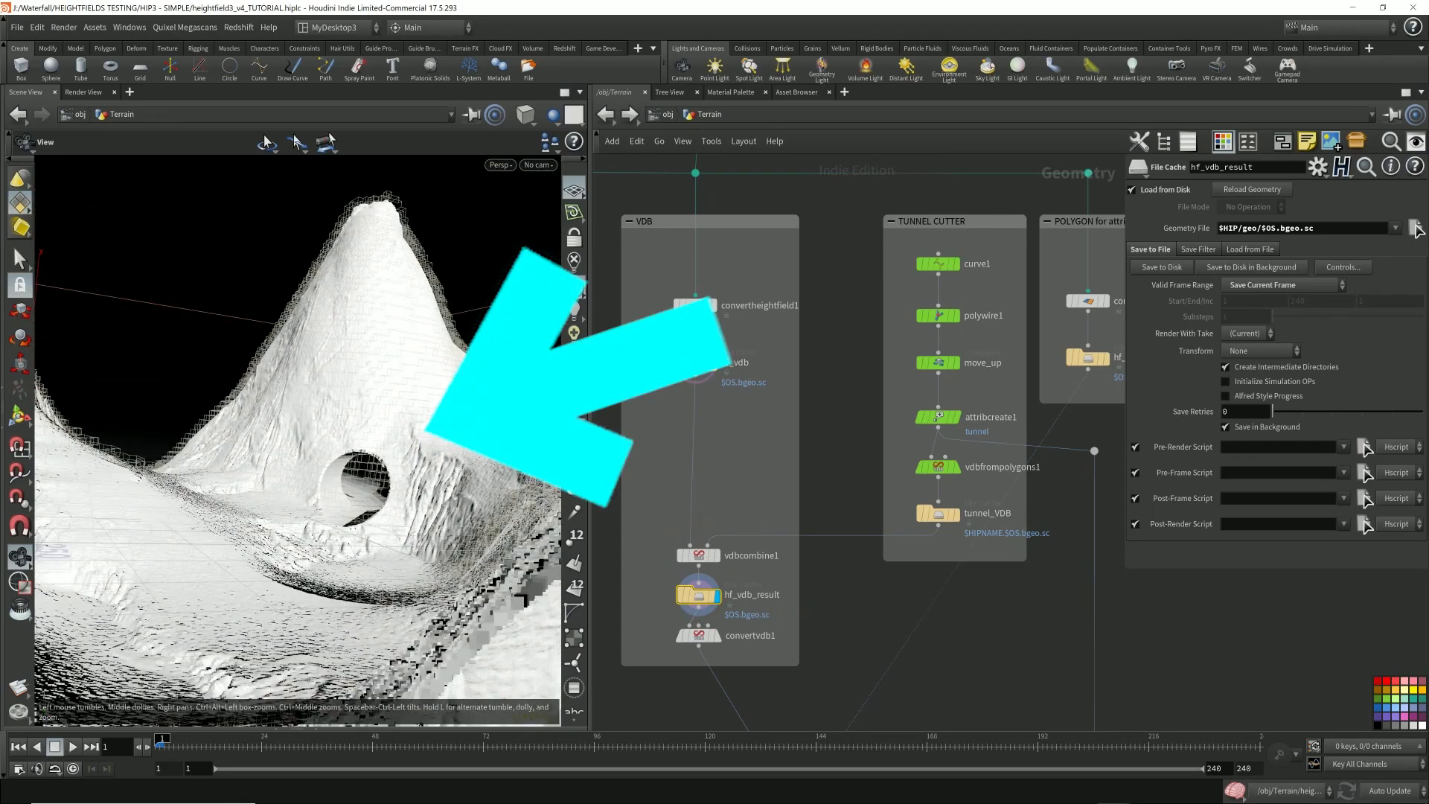
left_click_drag(387, 298, 335, 380)
middle_click_drag(334, 380, 357, 402)
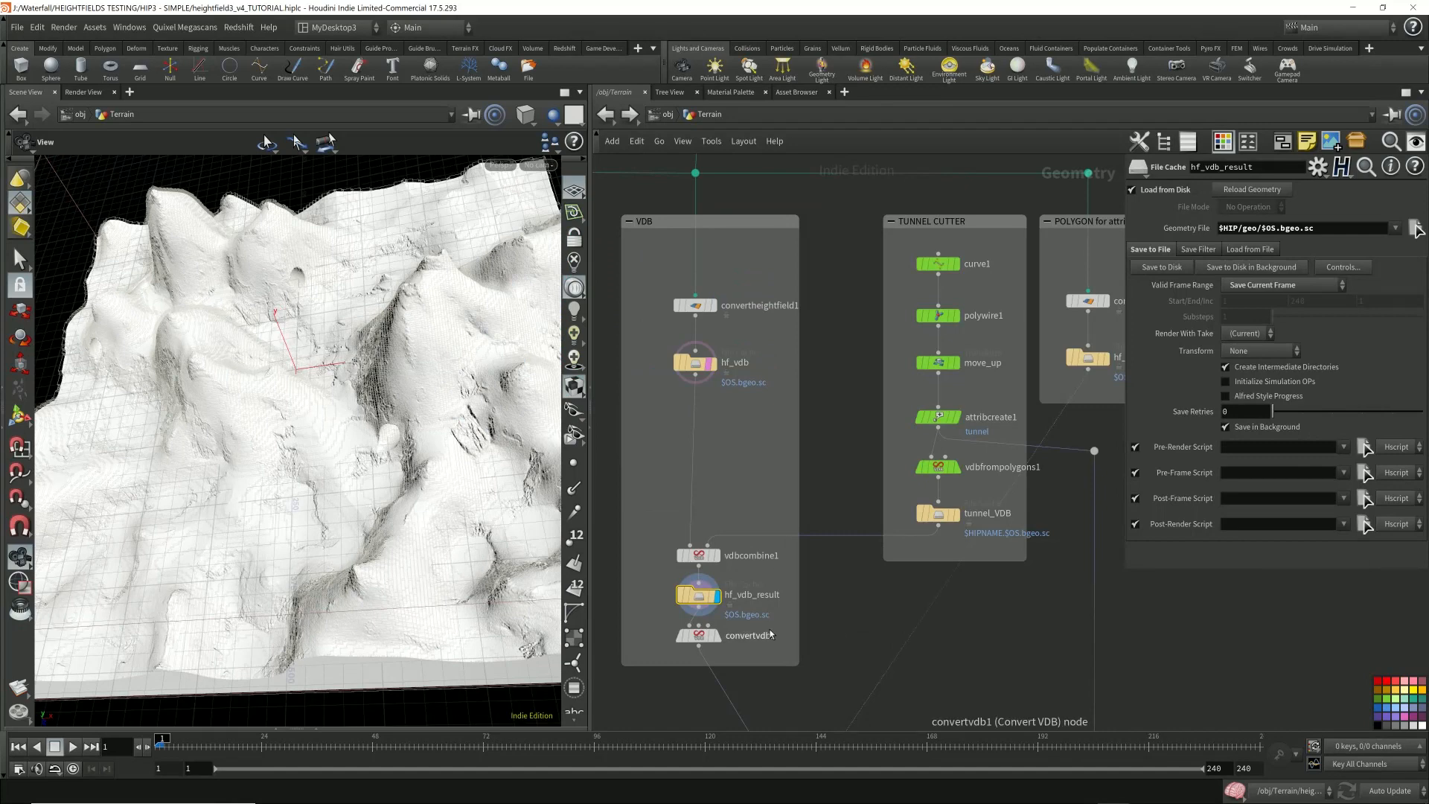
- Review the conversion parameters of the convertvdb1 node and of the convertheightfield1 node
middle_click_drag(841, 623, 850, 593)
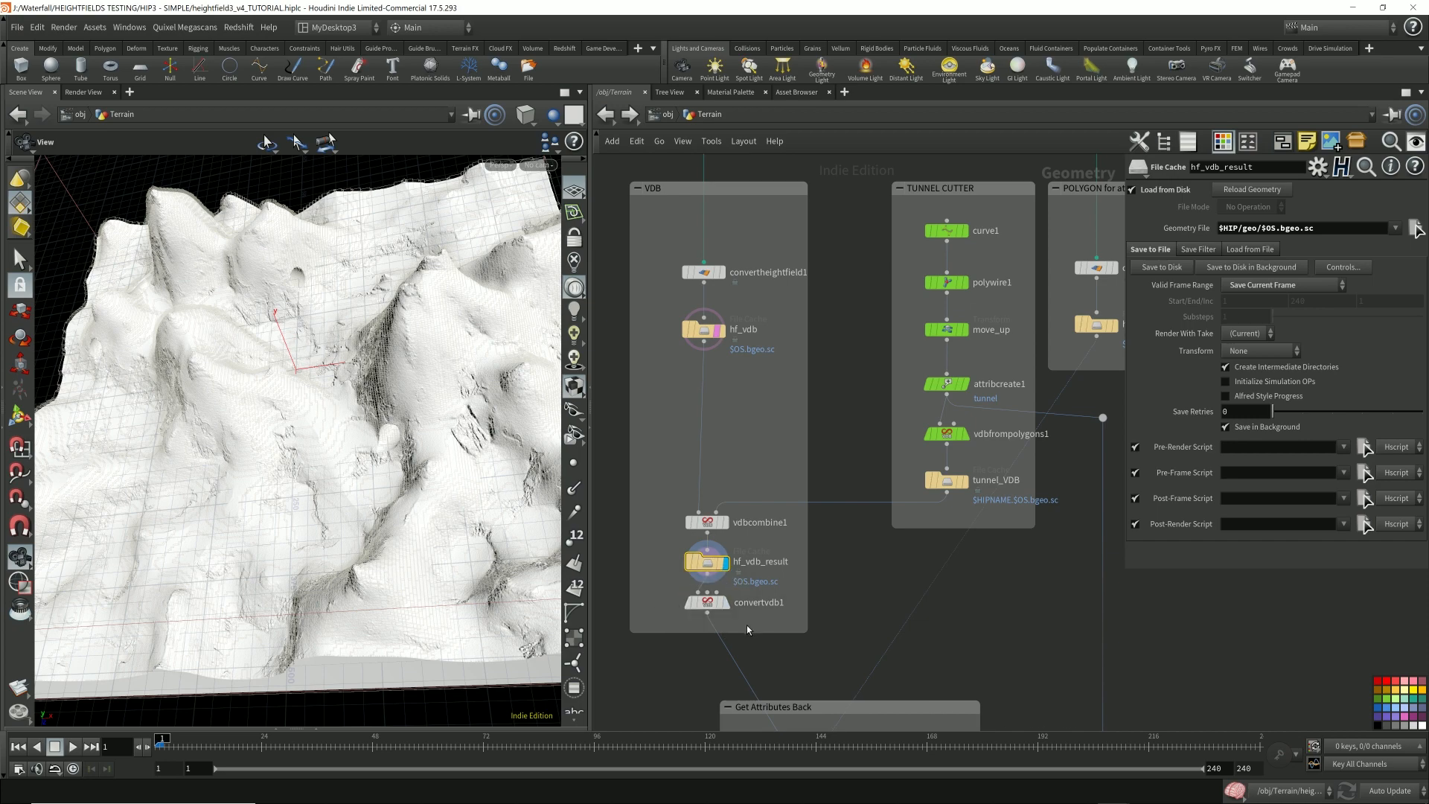
left_click(707, 603)
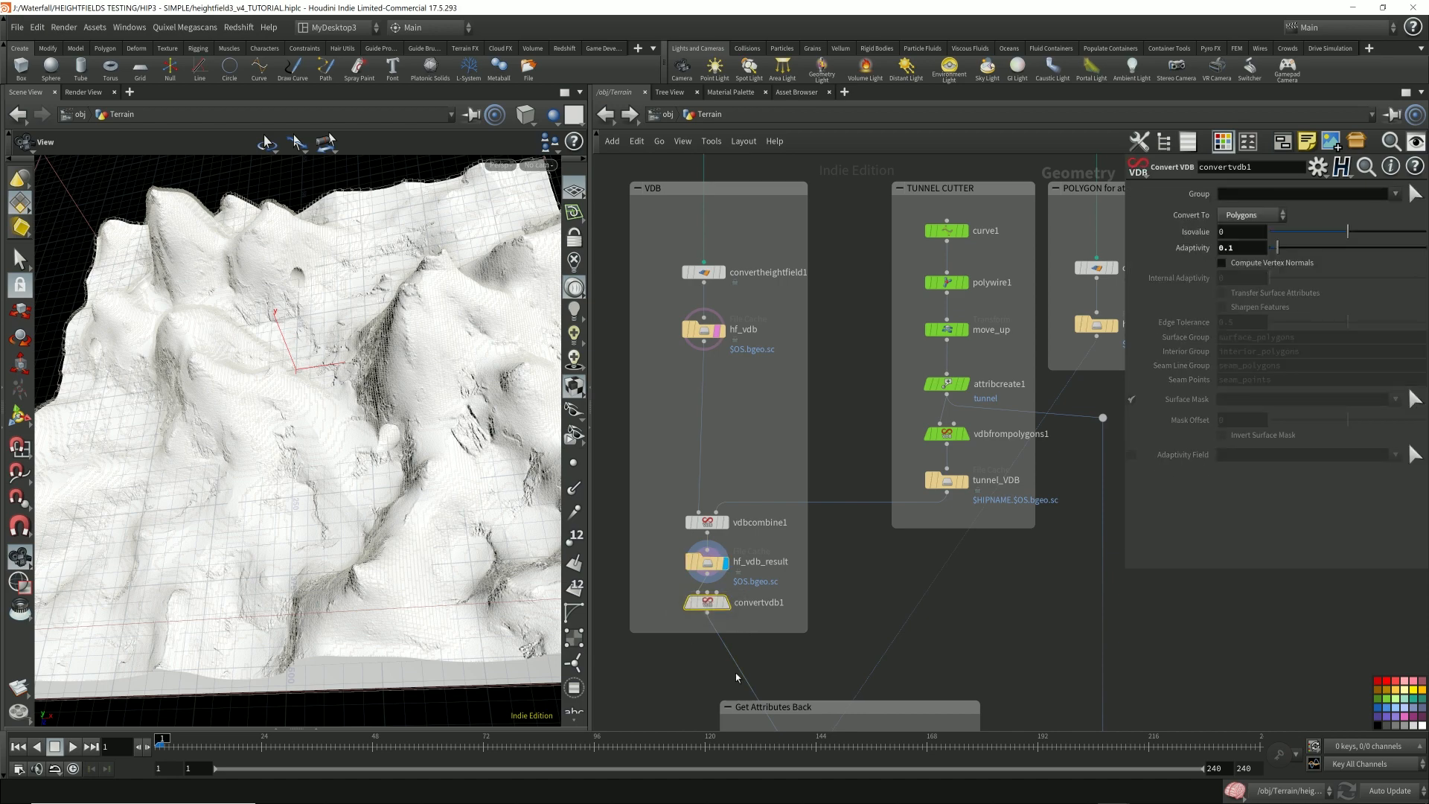
left_click_drag(663, 291, 741, 247)
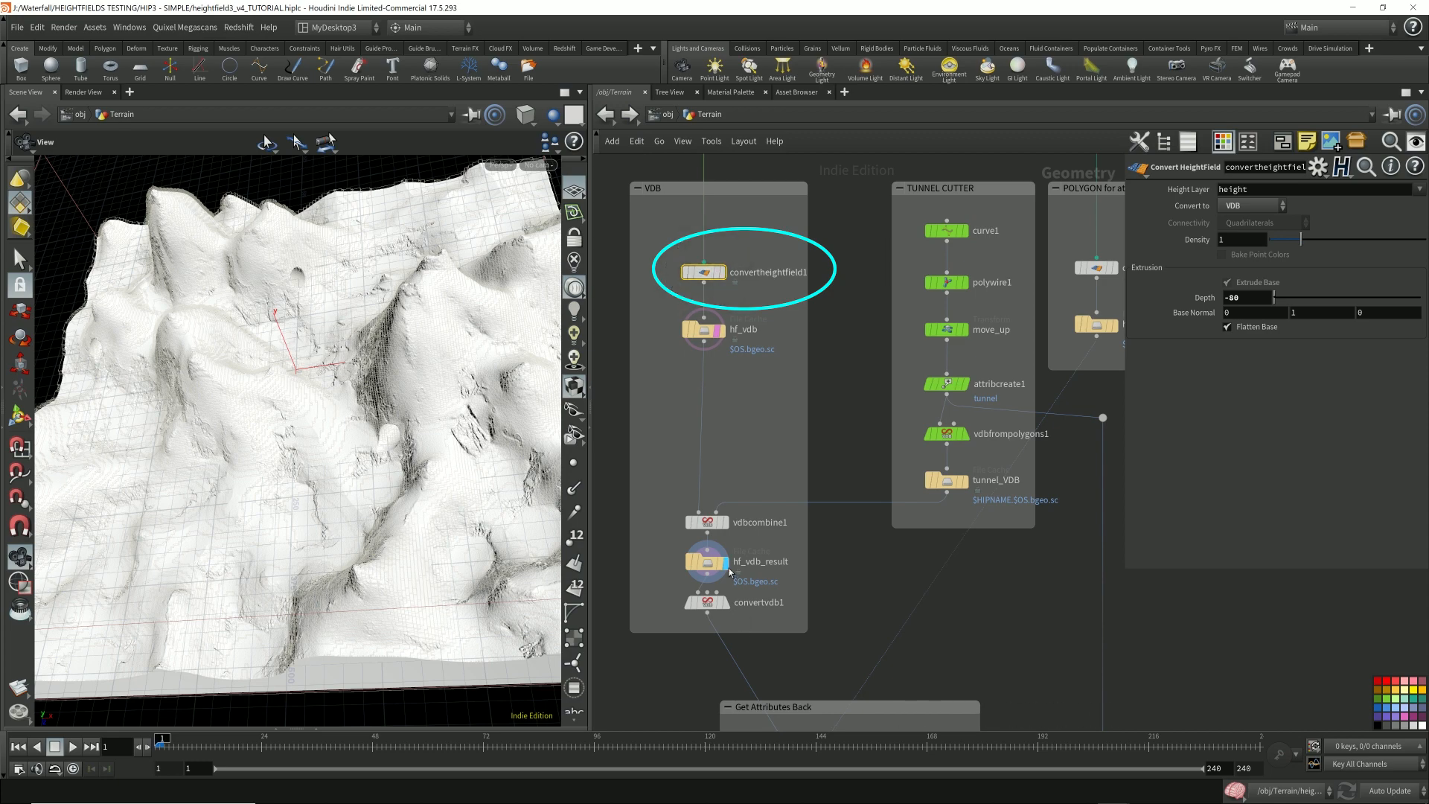
- Inspect the hf_vdb_result terrain from several angles and check the data types and attributes in its node info
left_click(710, 564)
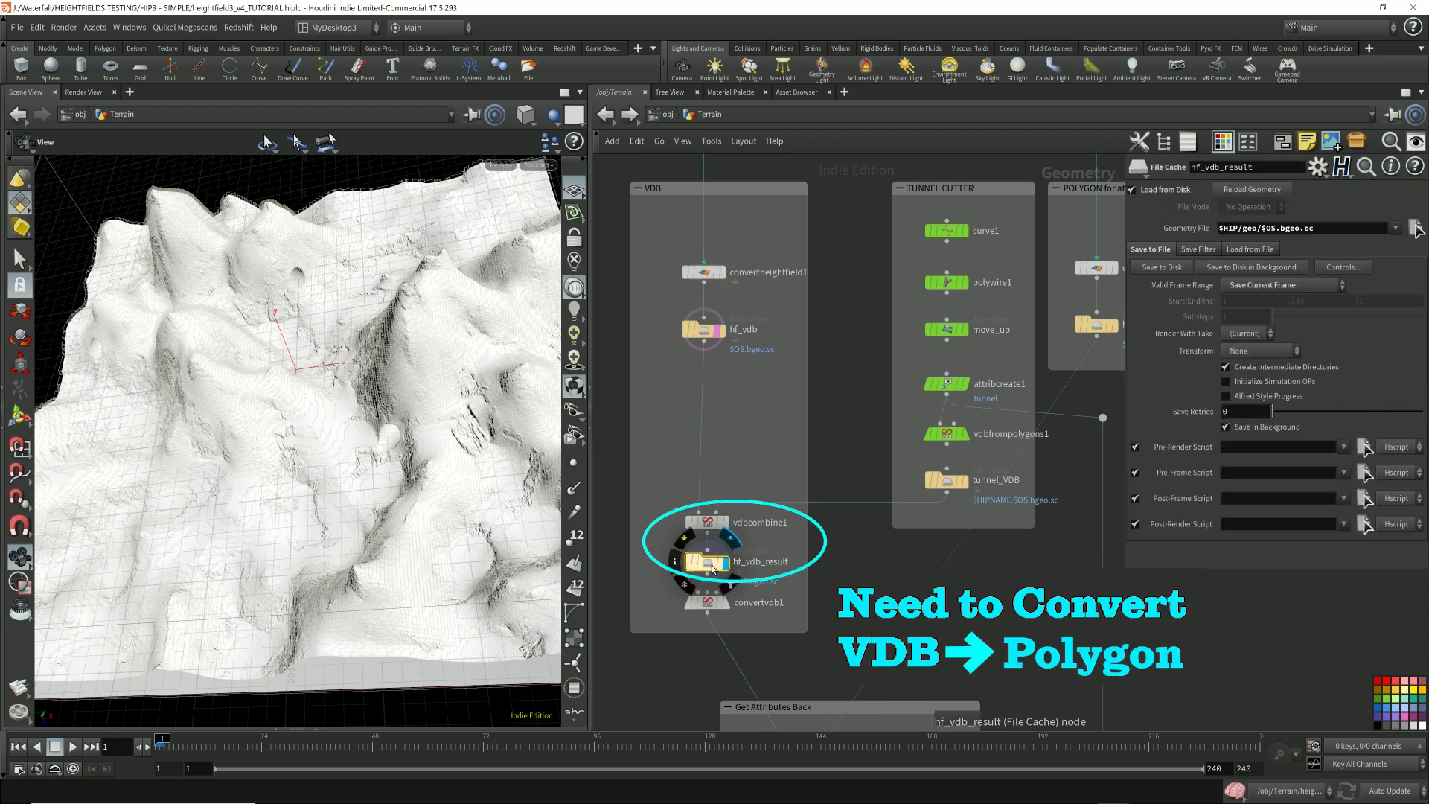
left_click_drag(387, 425, 412, 325)
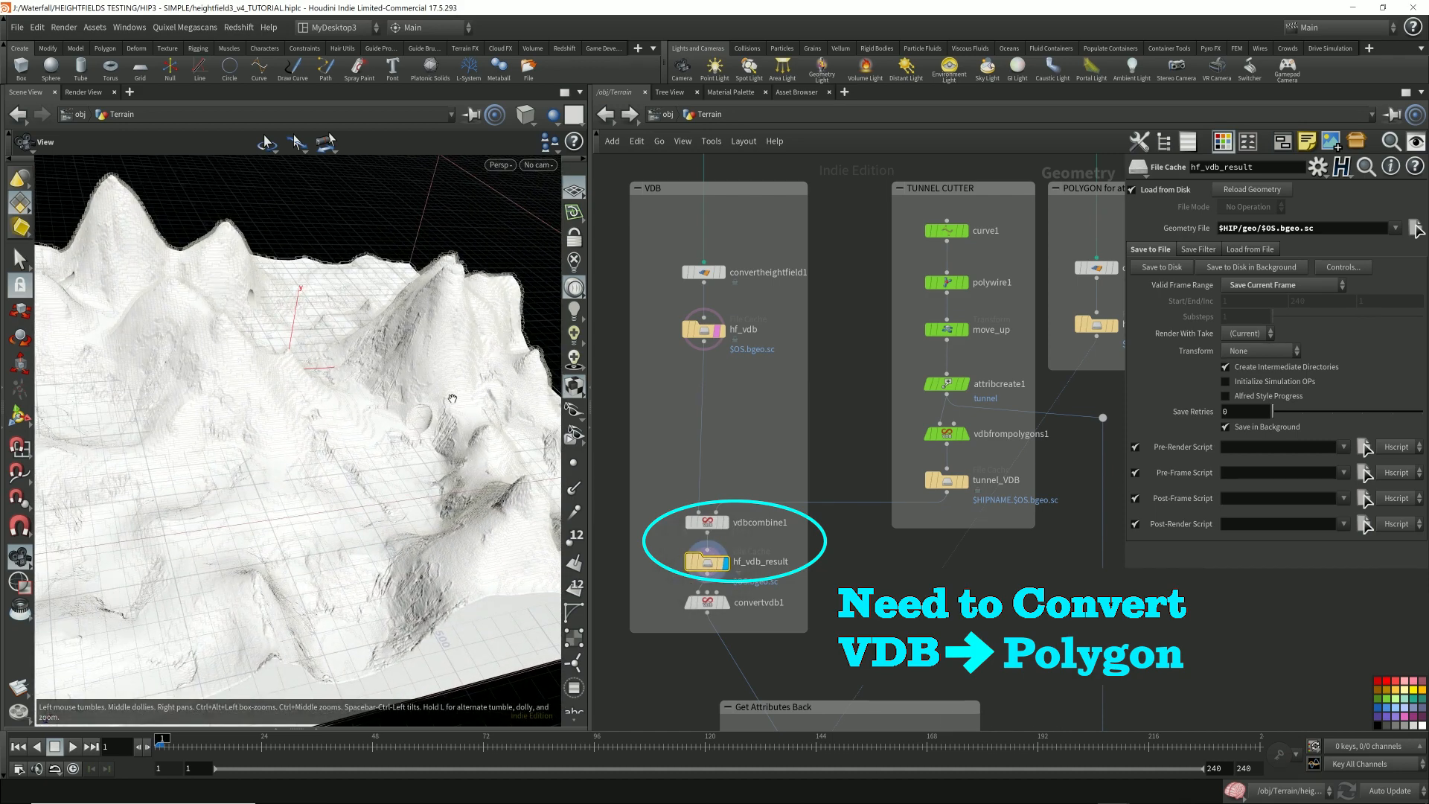
left_click_drag(437, 363, 390, 384)
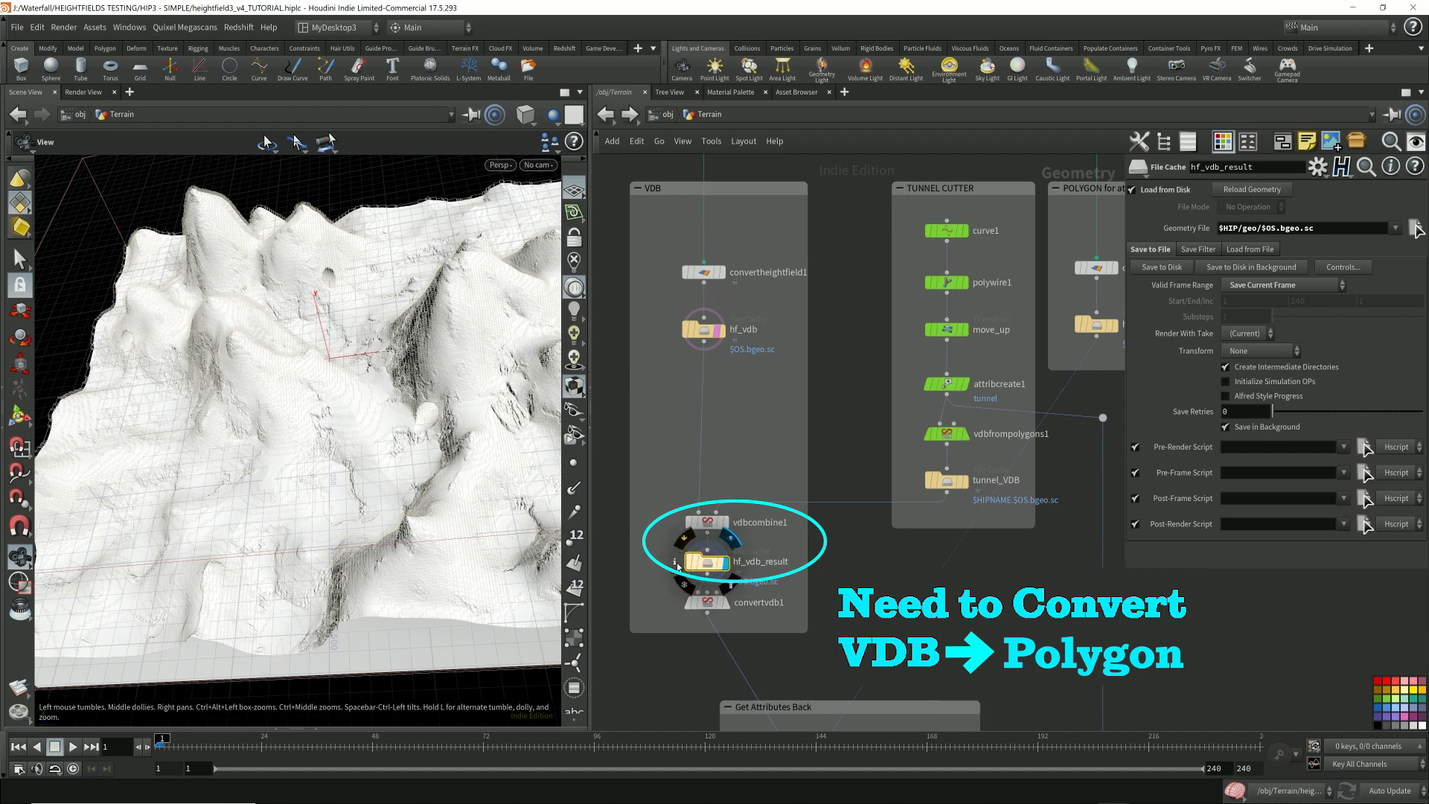
left_click(676, 562)
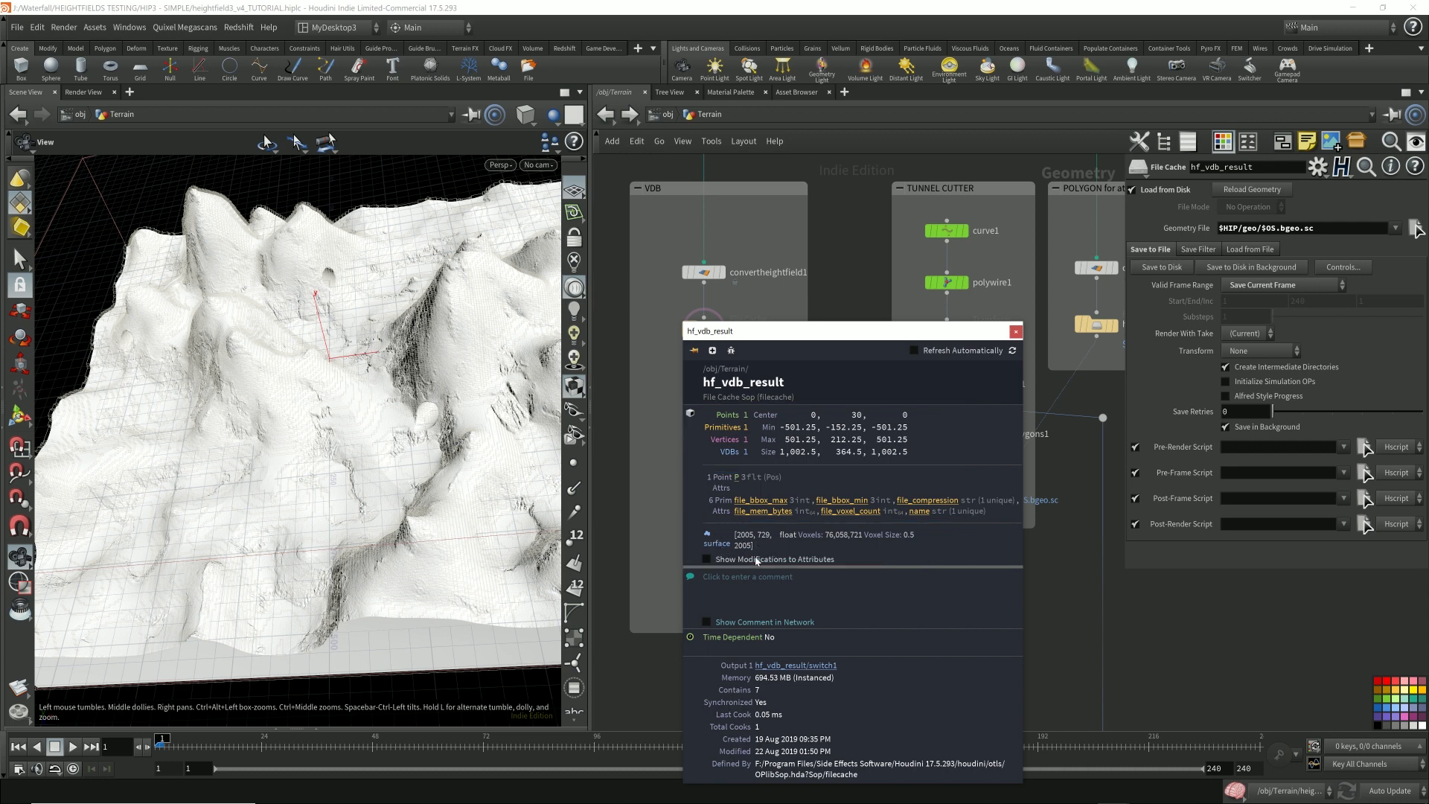
left_click(1015, 331)
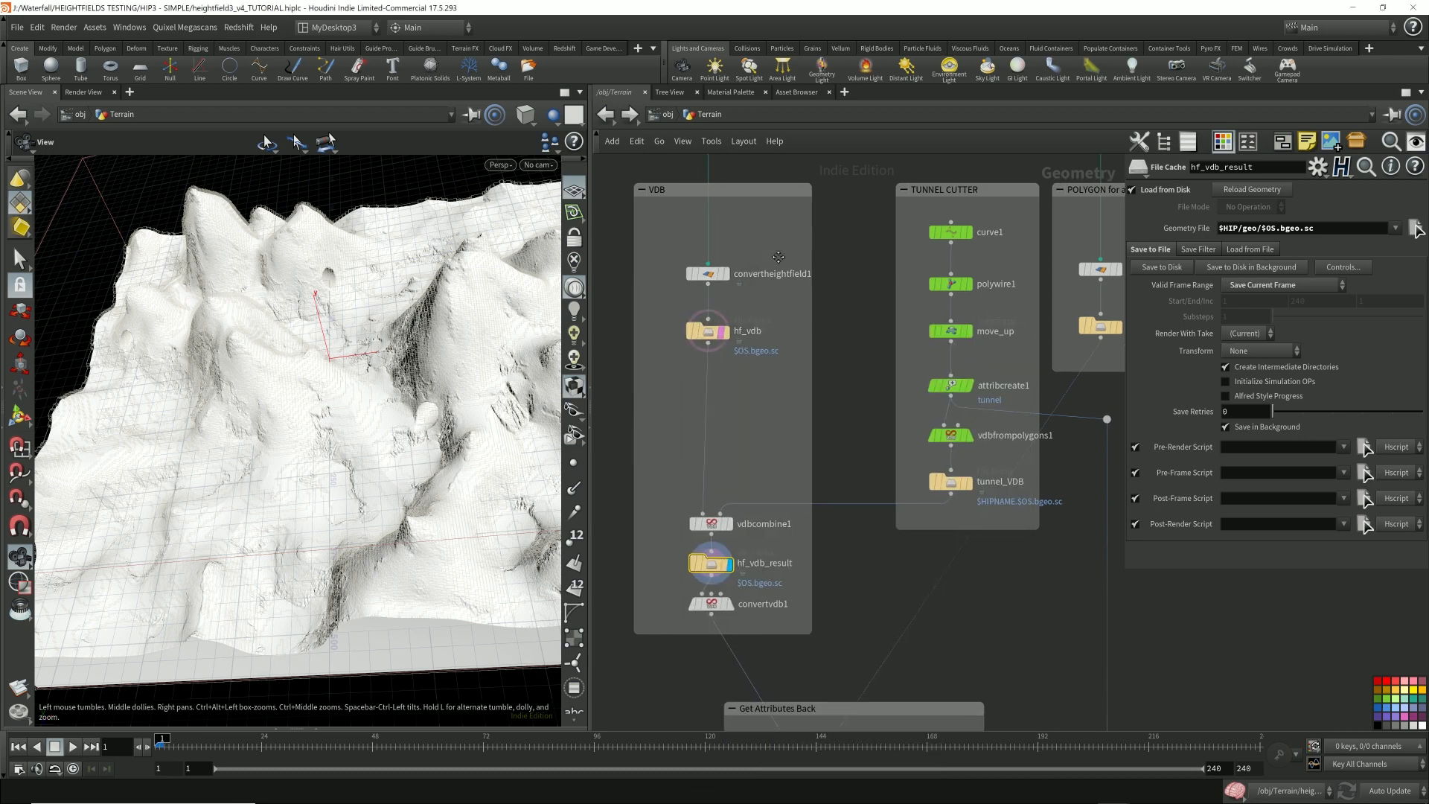
- Display hf_erode_checkpoint in the 2nd Erosion box, and pin its node info window beside the network to examine its layers
middle_click_drag(778, 257, 779, 536)
left_click(736, 291)
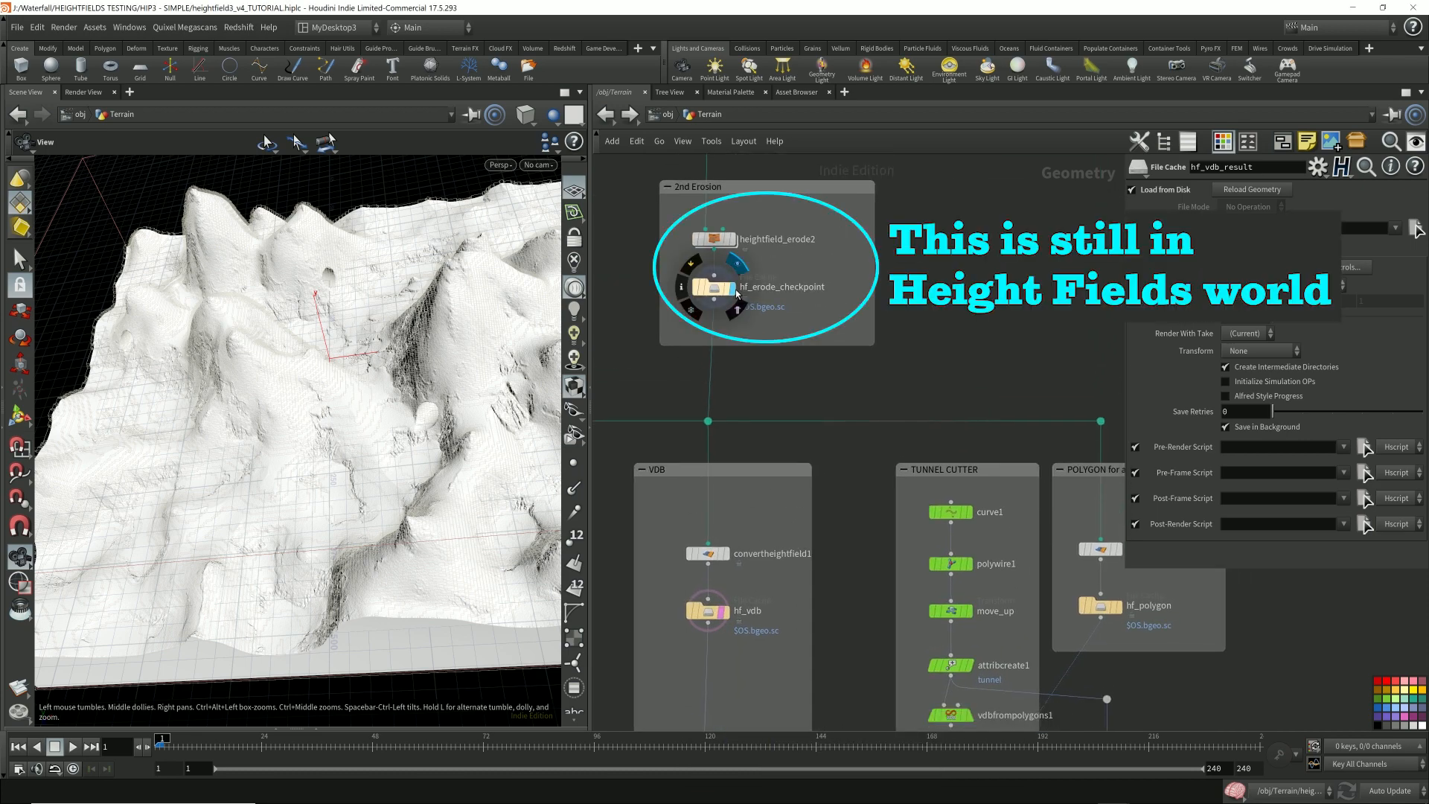
left_click(724, 285)
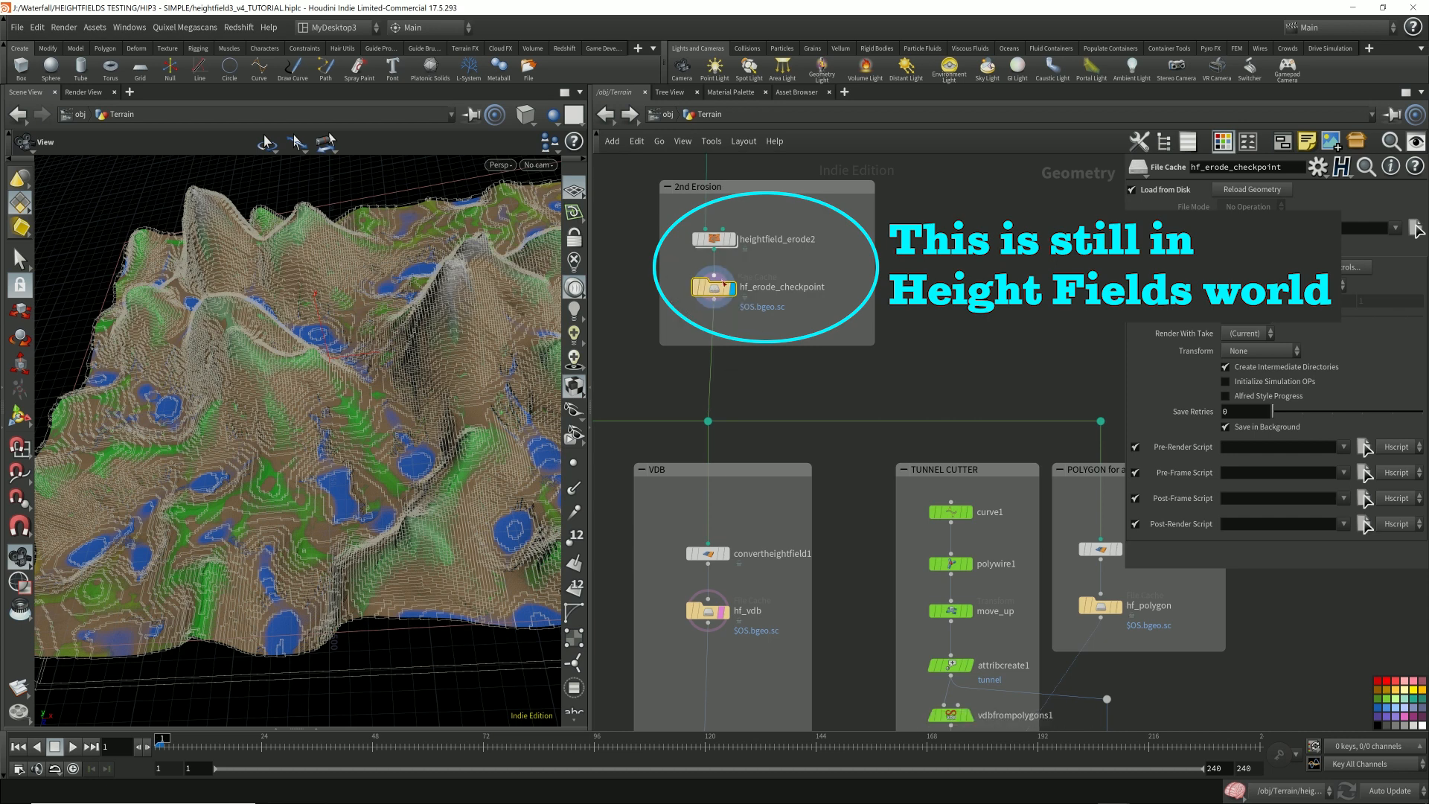
left_click(685, 289)
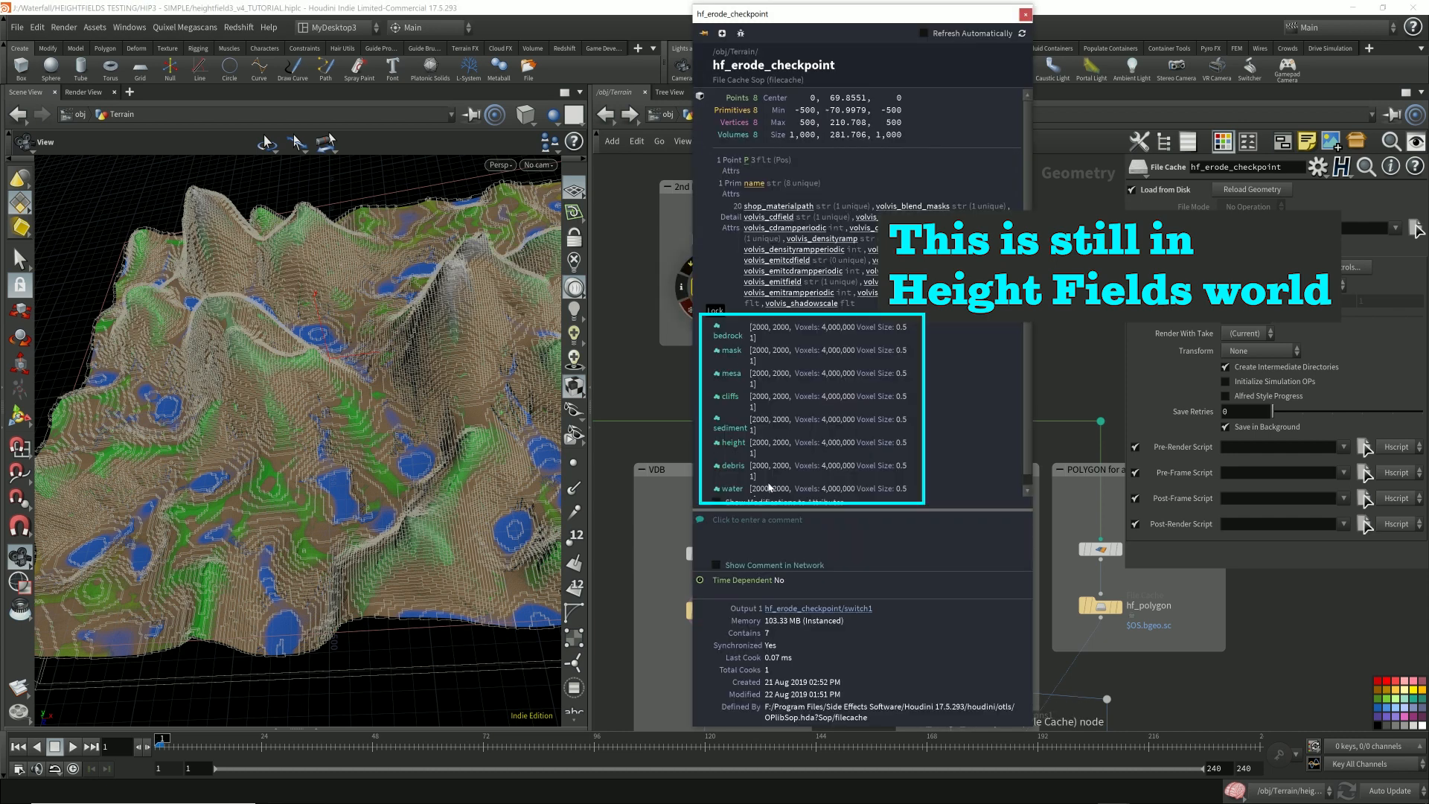
left_click(703, 33)
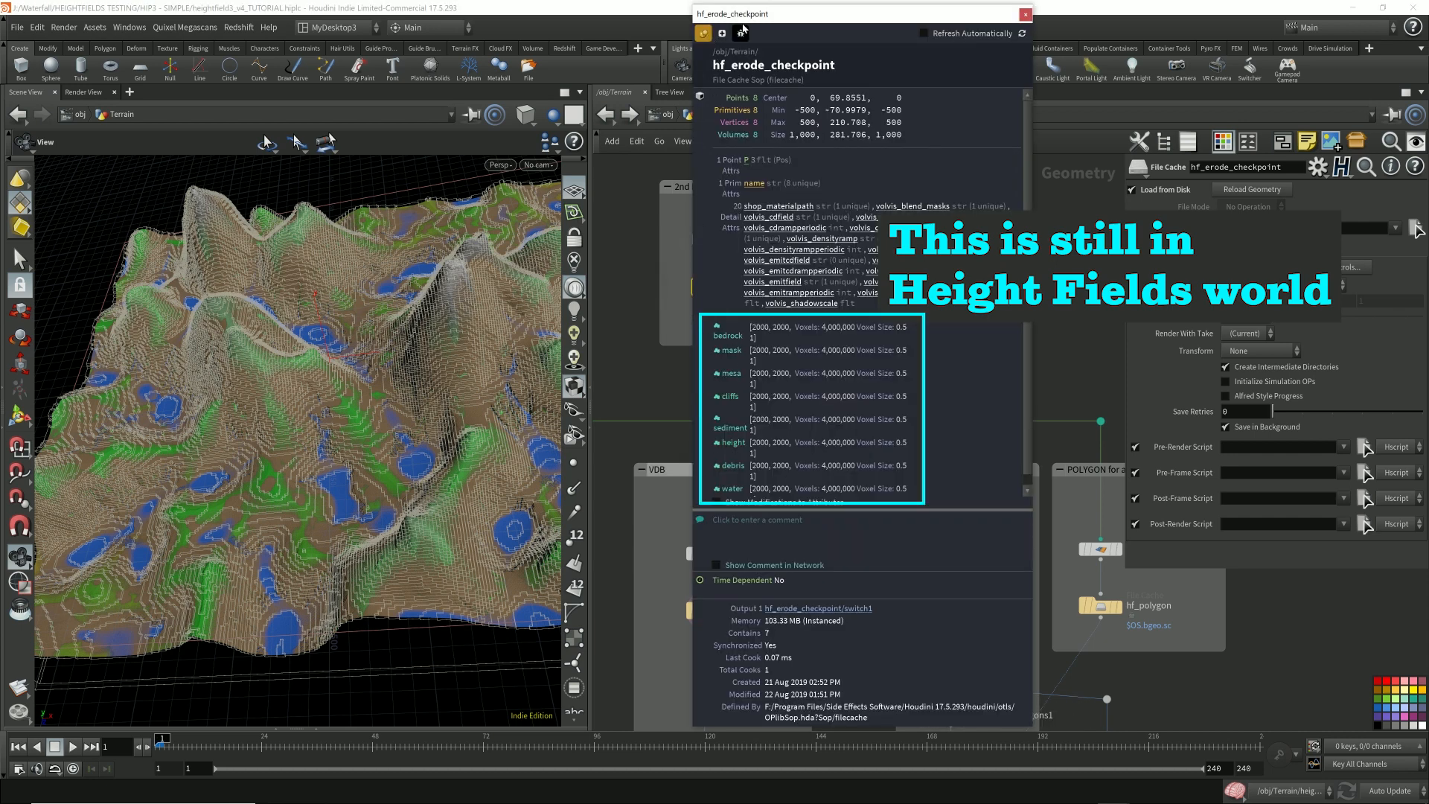
left_click_drag(743, 29, 1193, 77)
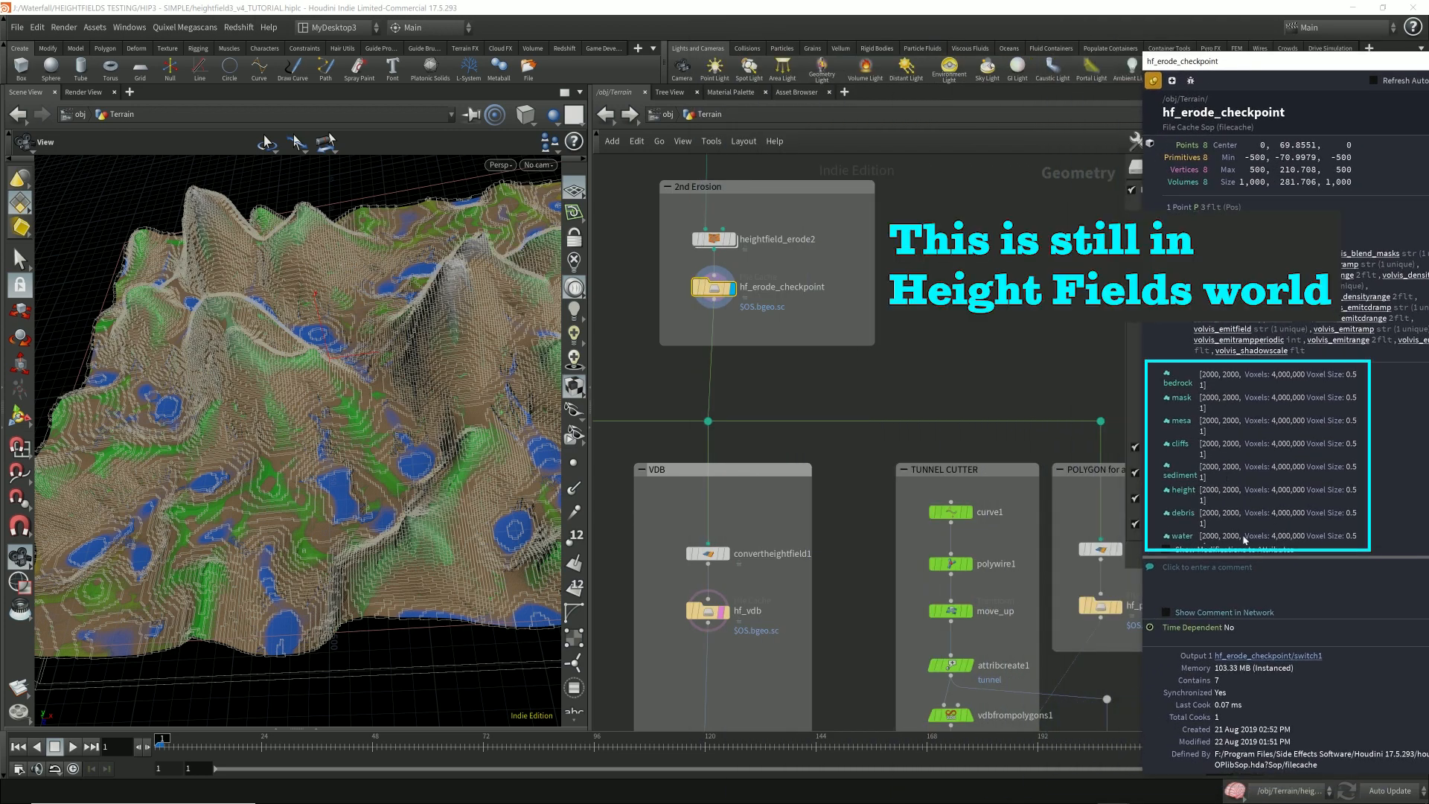
- Check the node info of convertheightfield1 in the VDB box and close it
middle_click_drag(844, 612, 854, 449)
mouse_move(721, 398)
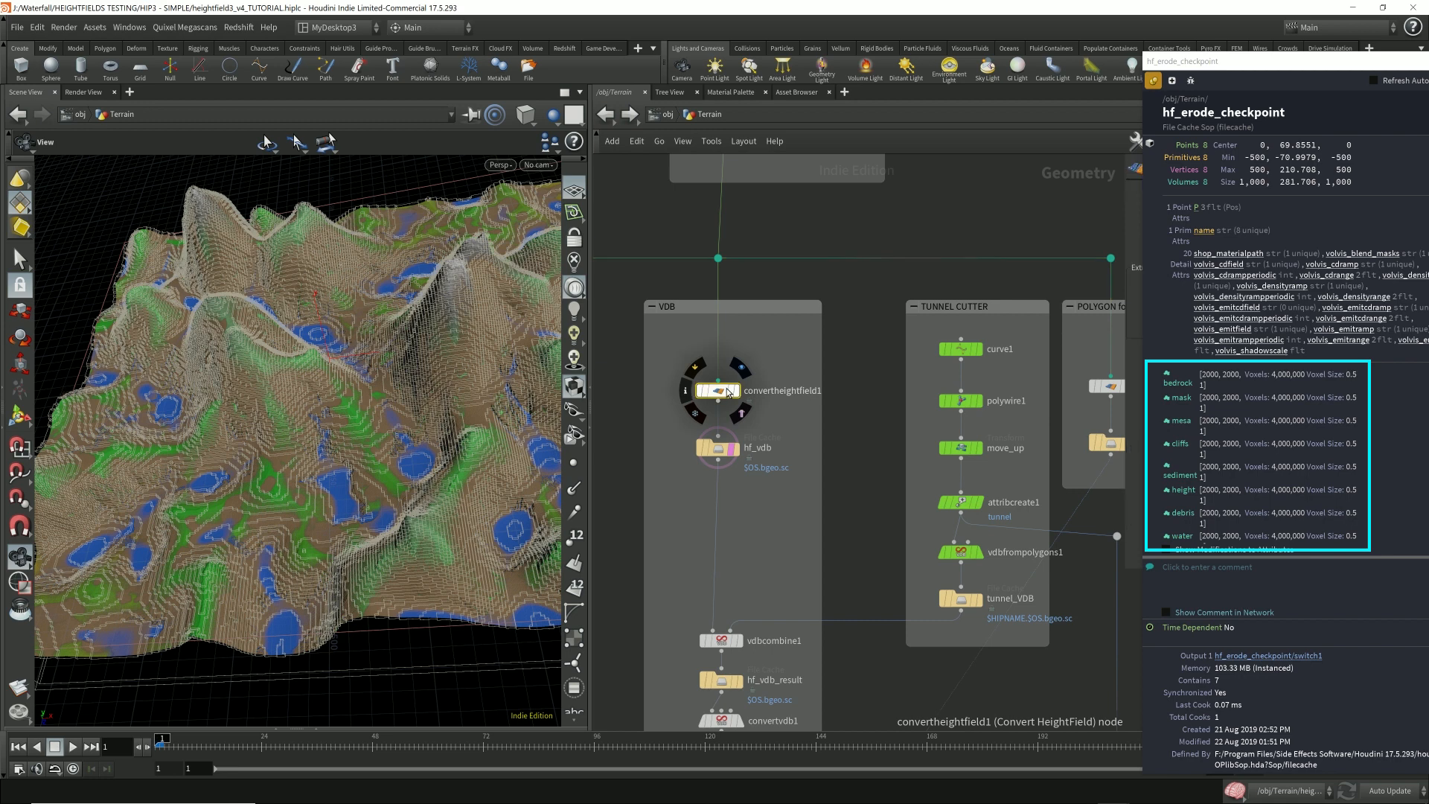
left_click(687, 392)
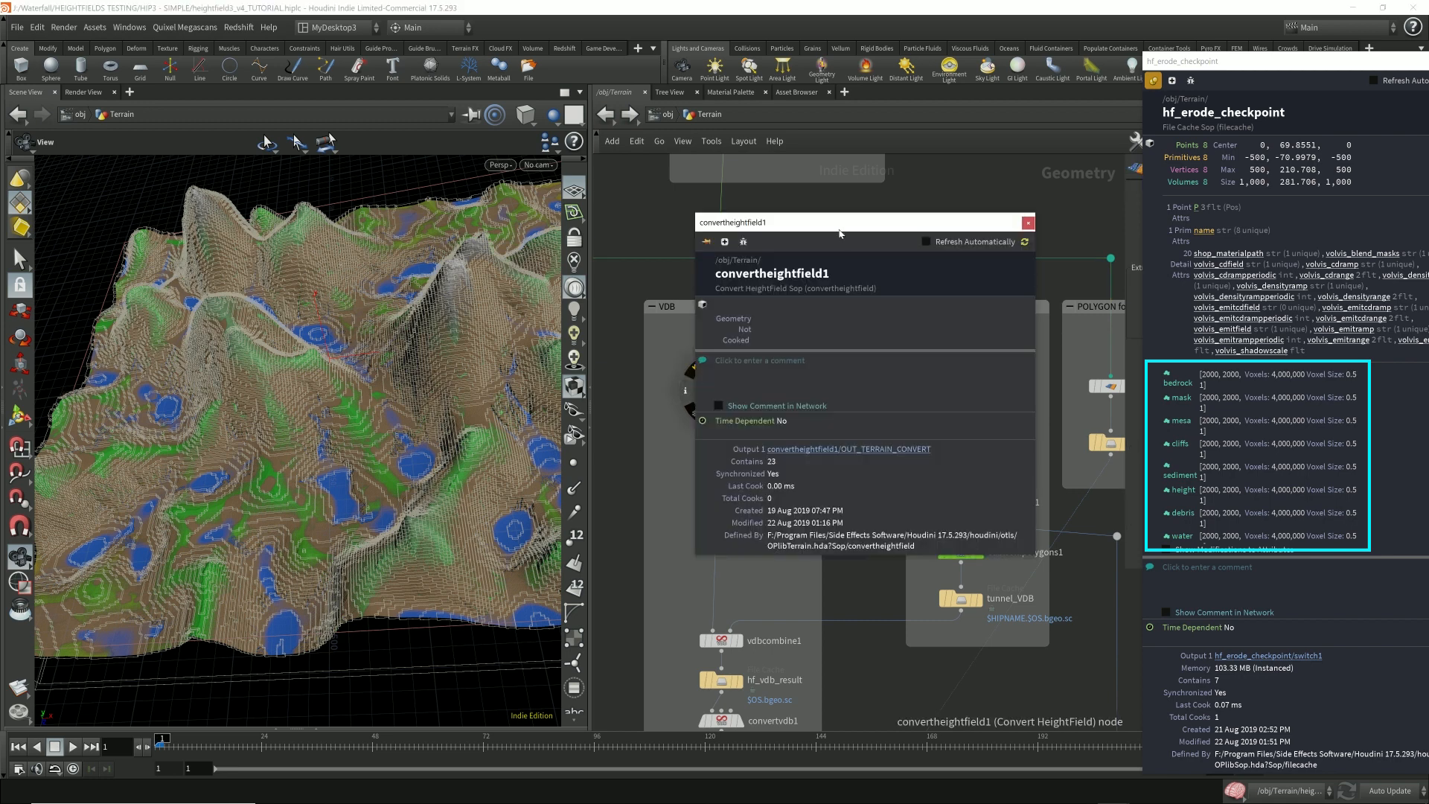
left_click_drag(840, 230, 952, 223)
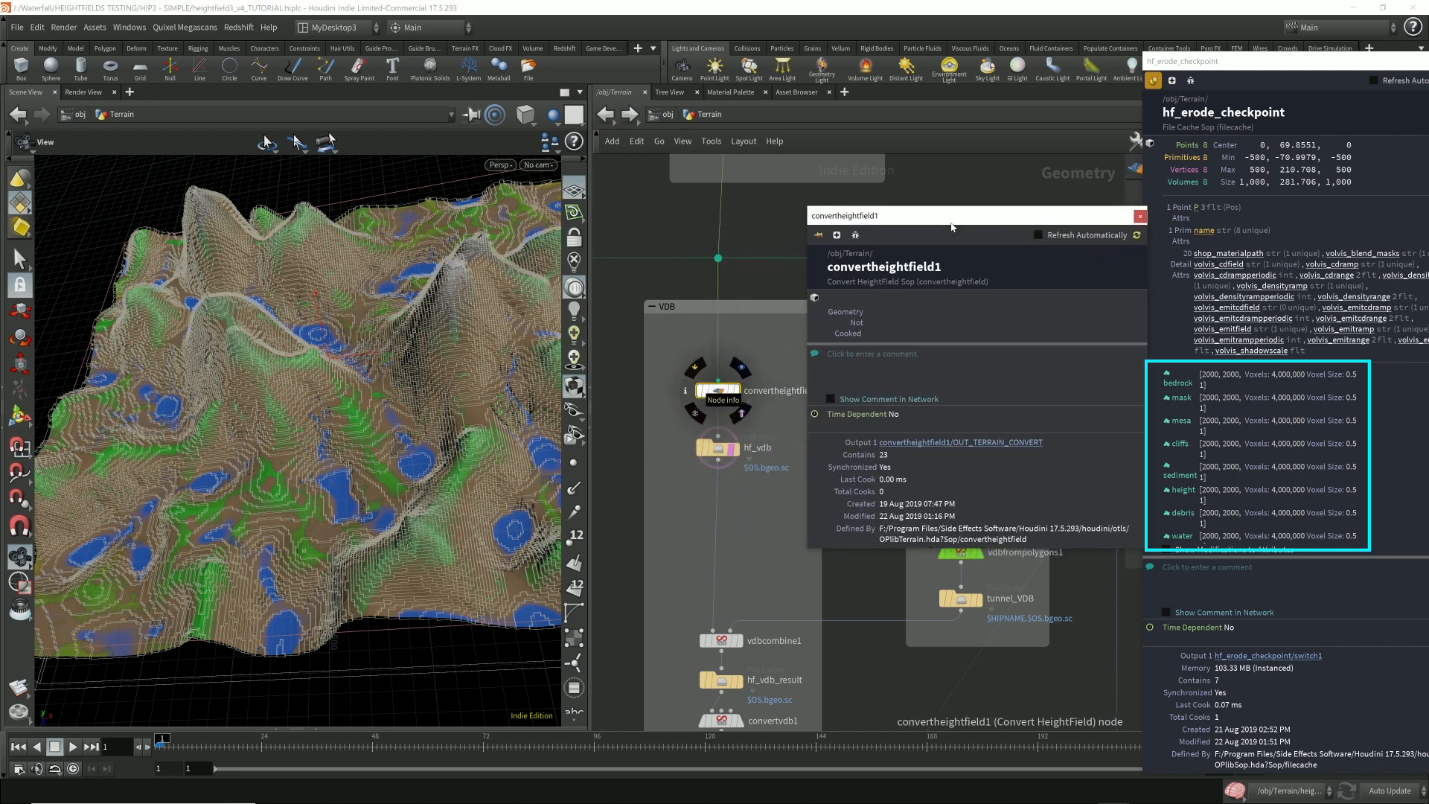
left_click(1139, 216)
- Display hf_vdb, compare its node info with the height field layers of hf_erode_checkpoint, and close the hf_vdb info window
left_click(736, 449)
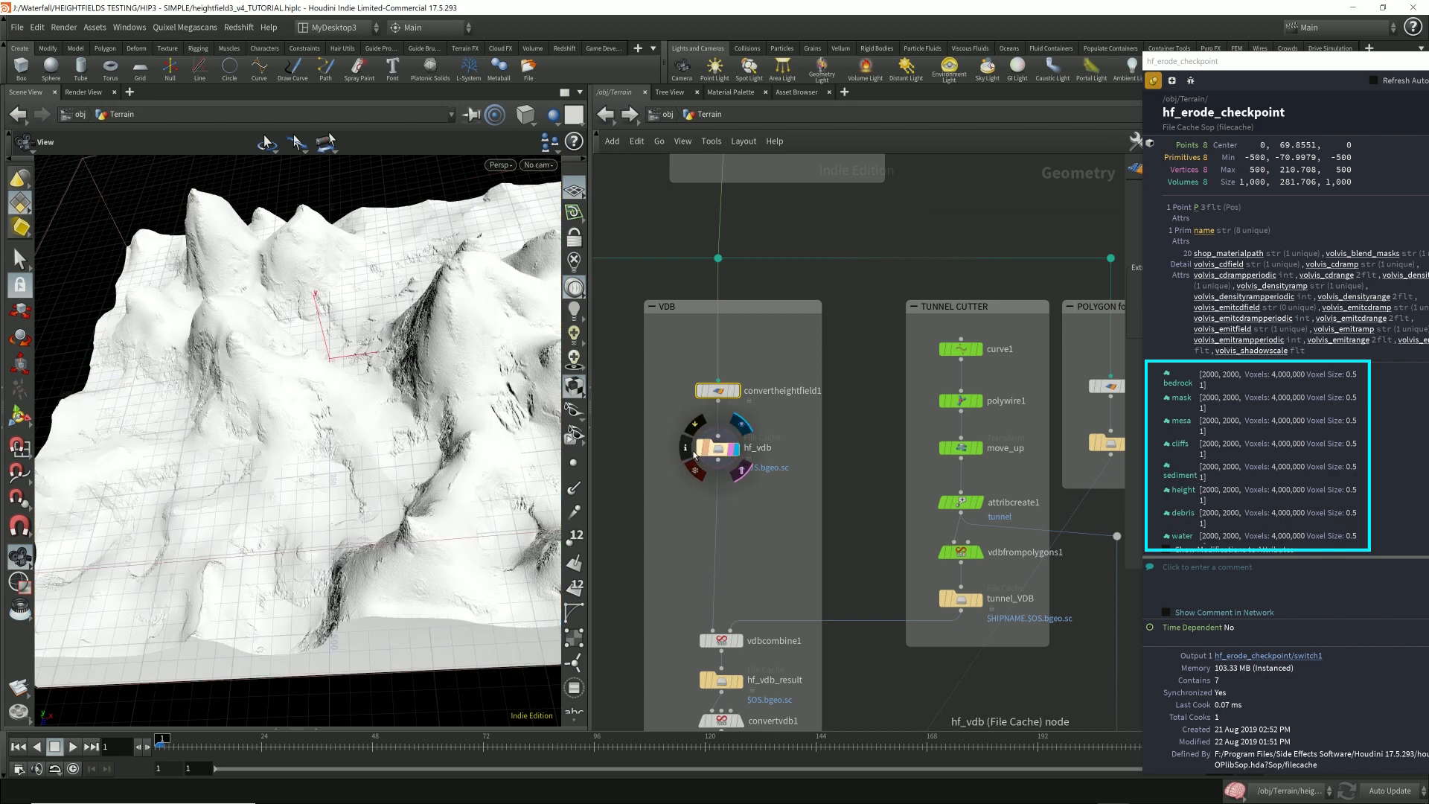
left_click(686, 449)
left_click_drag(804, 218, 921, 220)
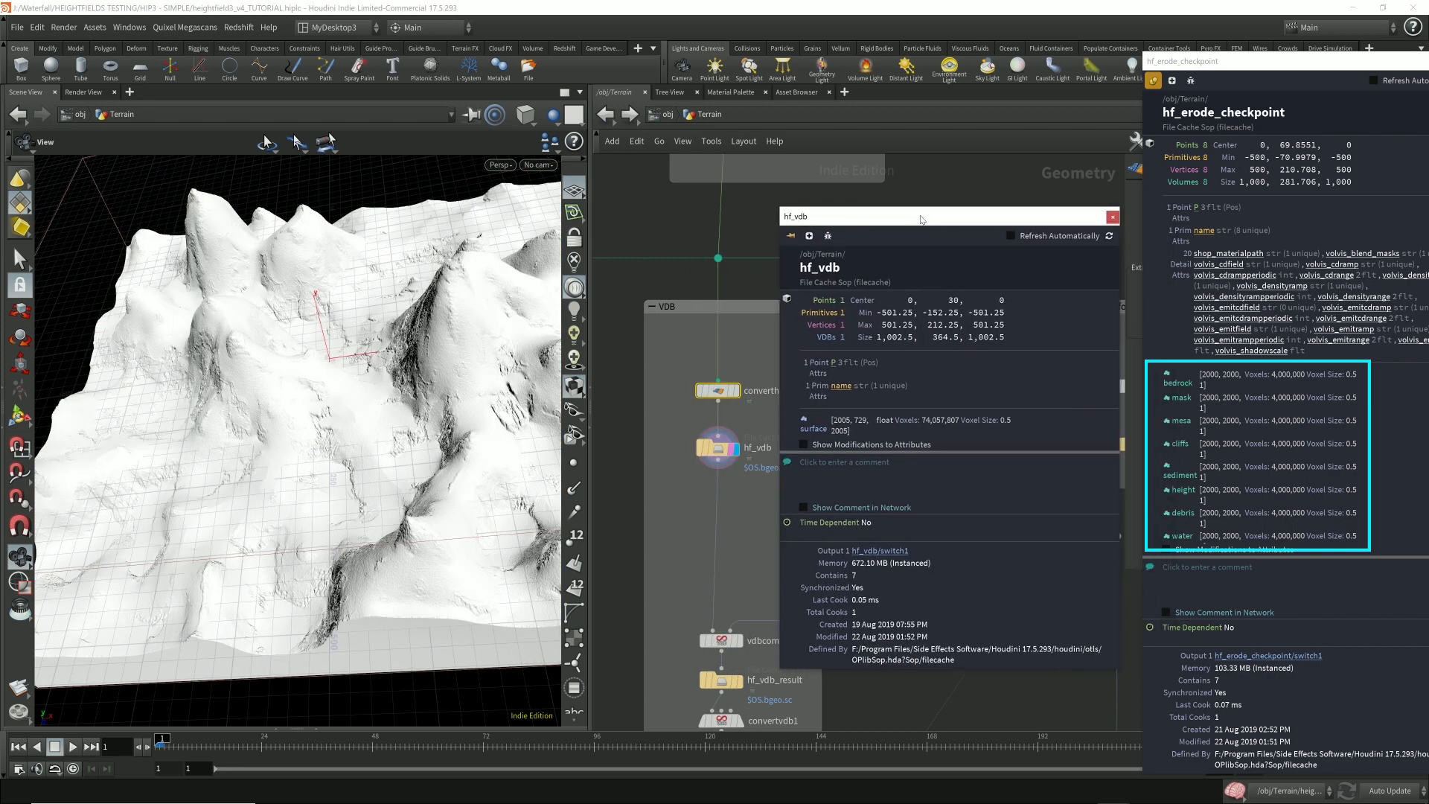
mouse_move(739, 391)
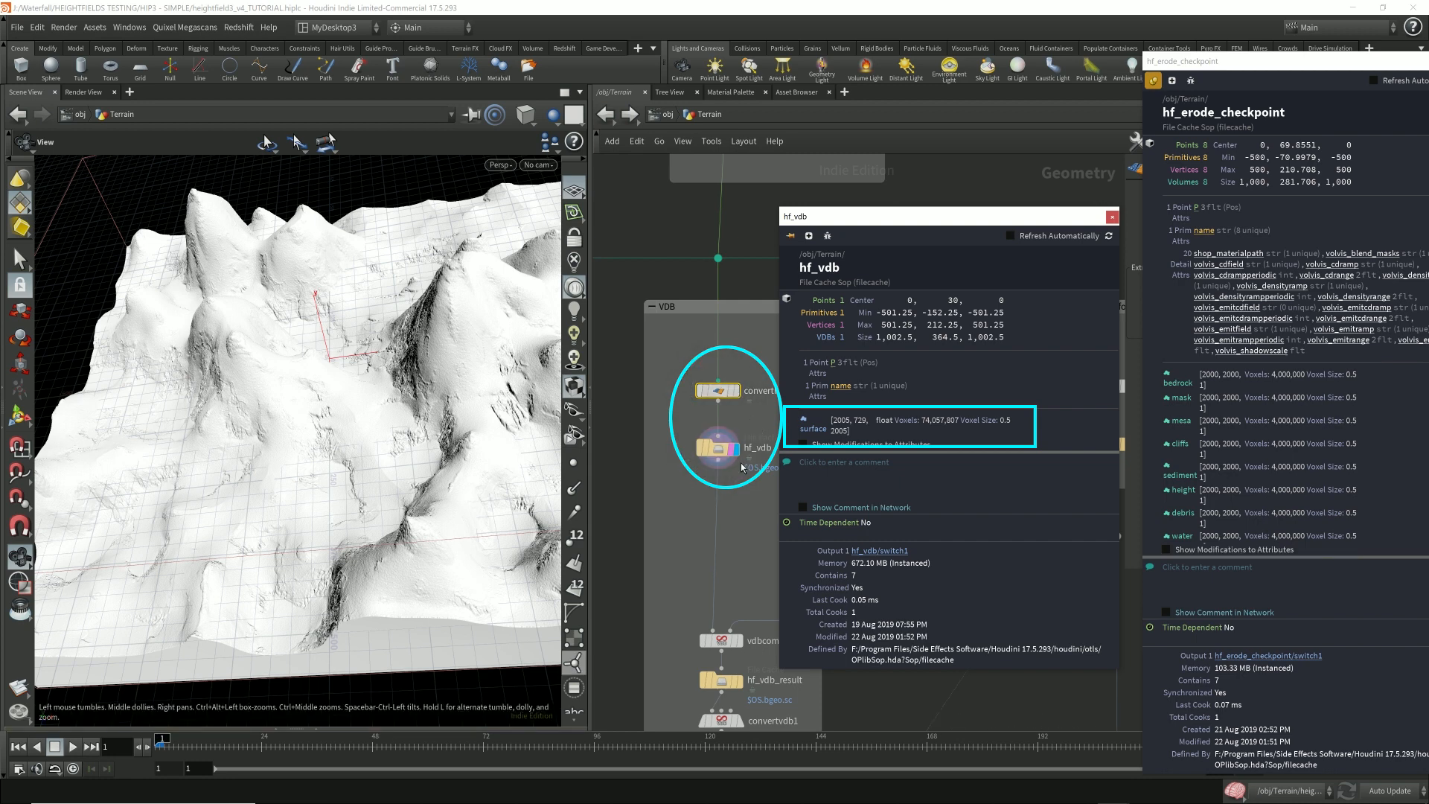
mouse_move(721, 452)
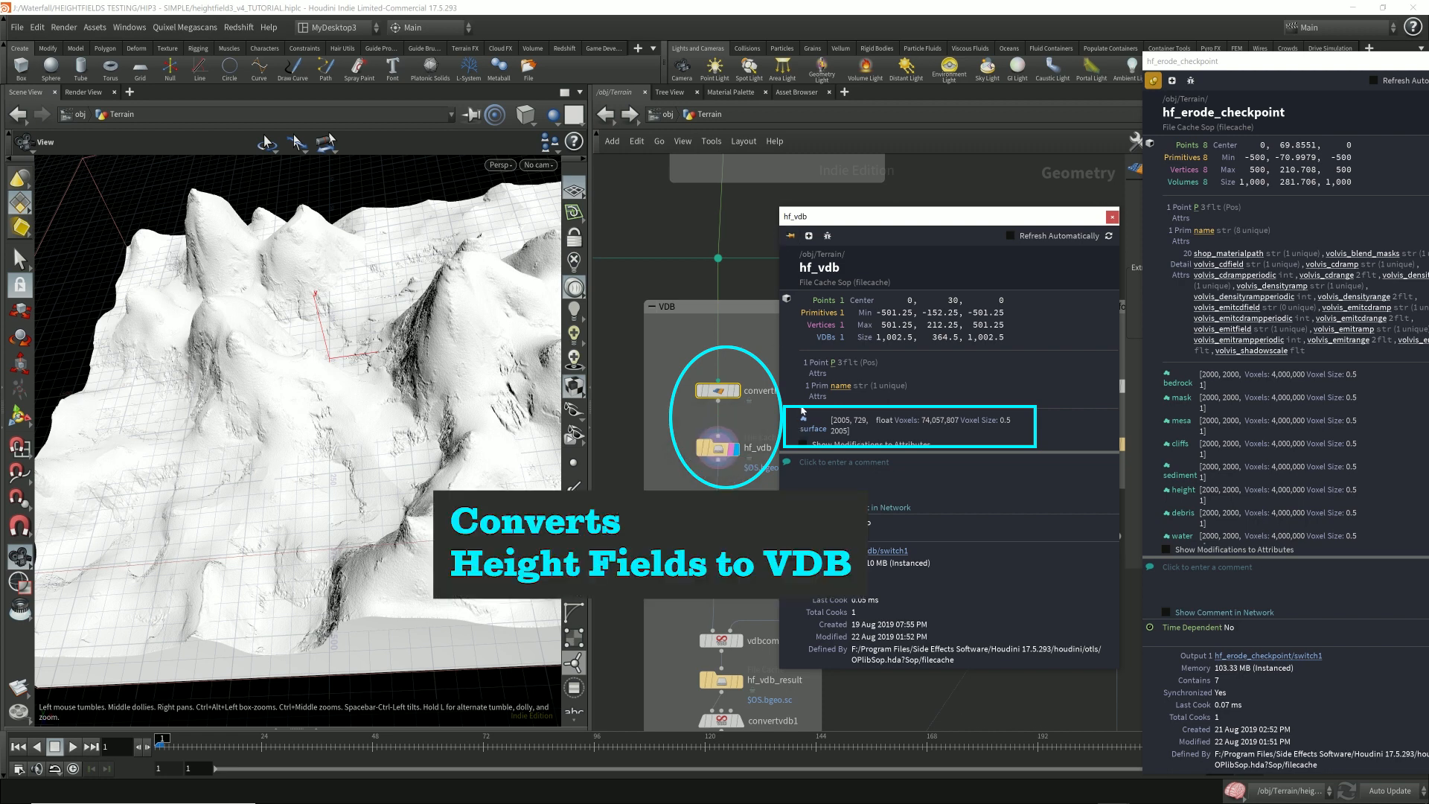
left_click(790, 236)
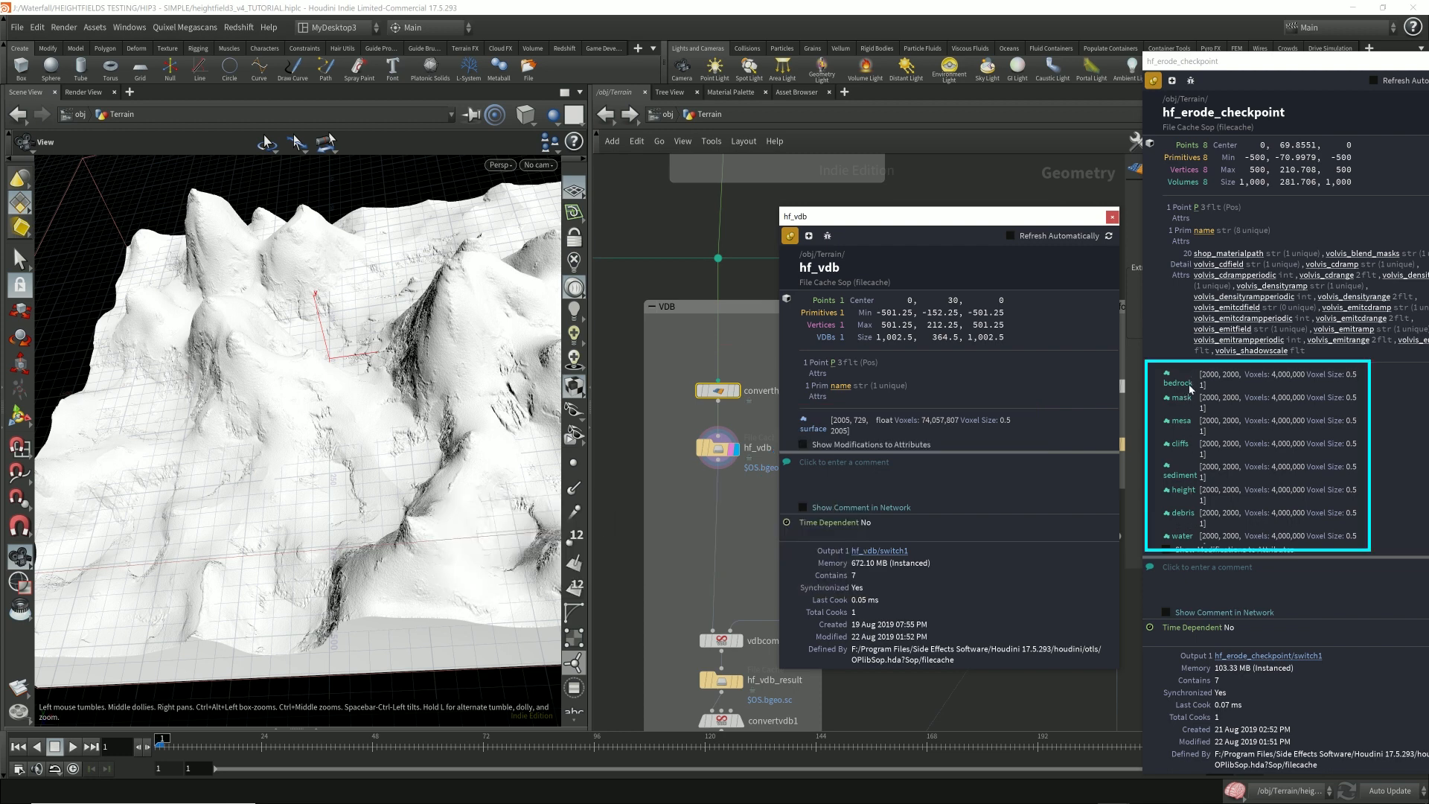
left_click(1112, 217)
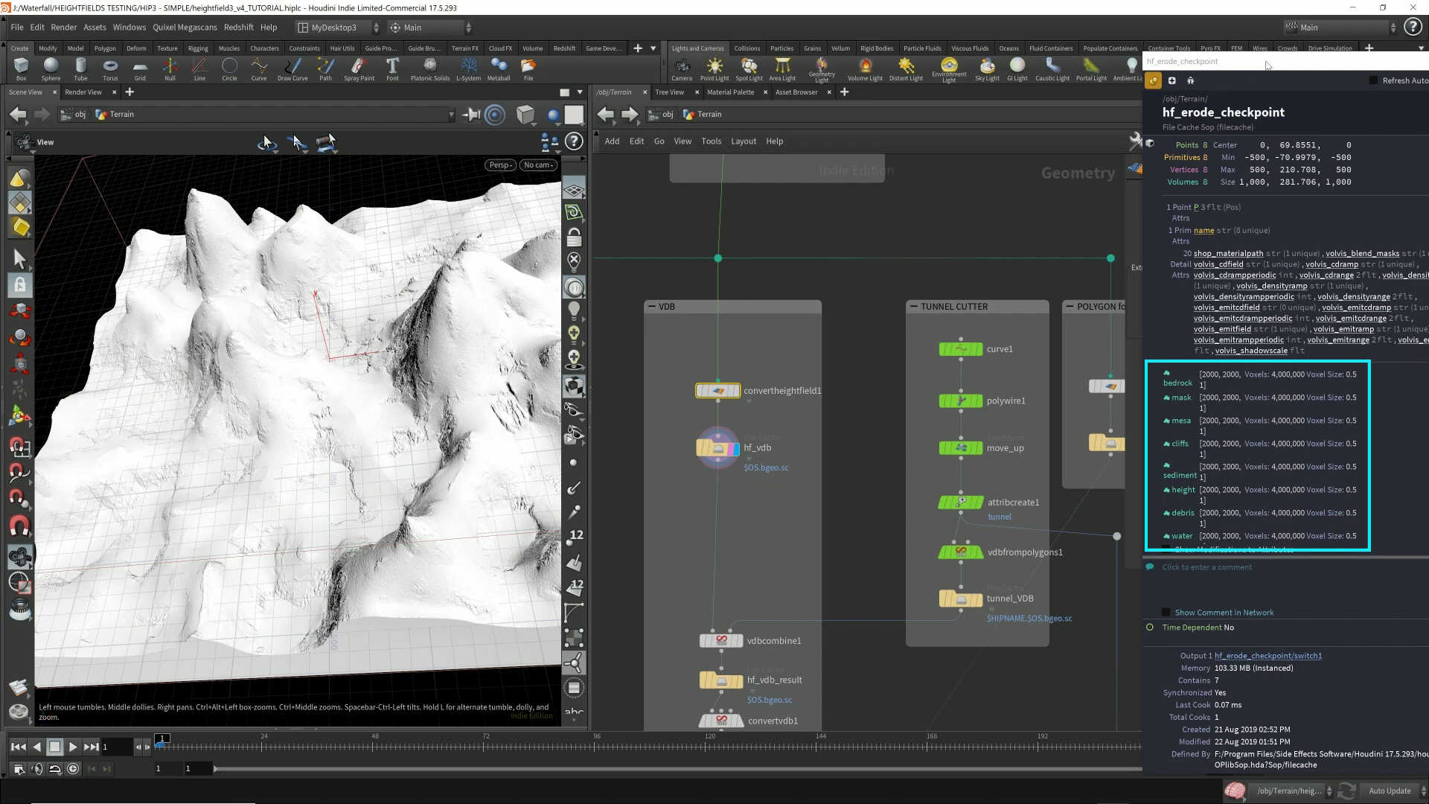
- Close the hf_erode_checkpoint info window and review the parameters of hf_vdb and vdbcombine1 in the VDB box
left_click_drag(1266, 61, 1116, 85)
left_click(1325, 87)
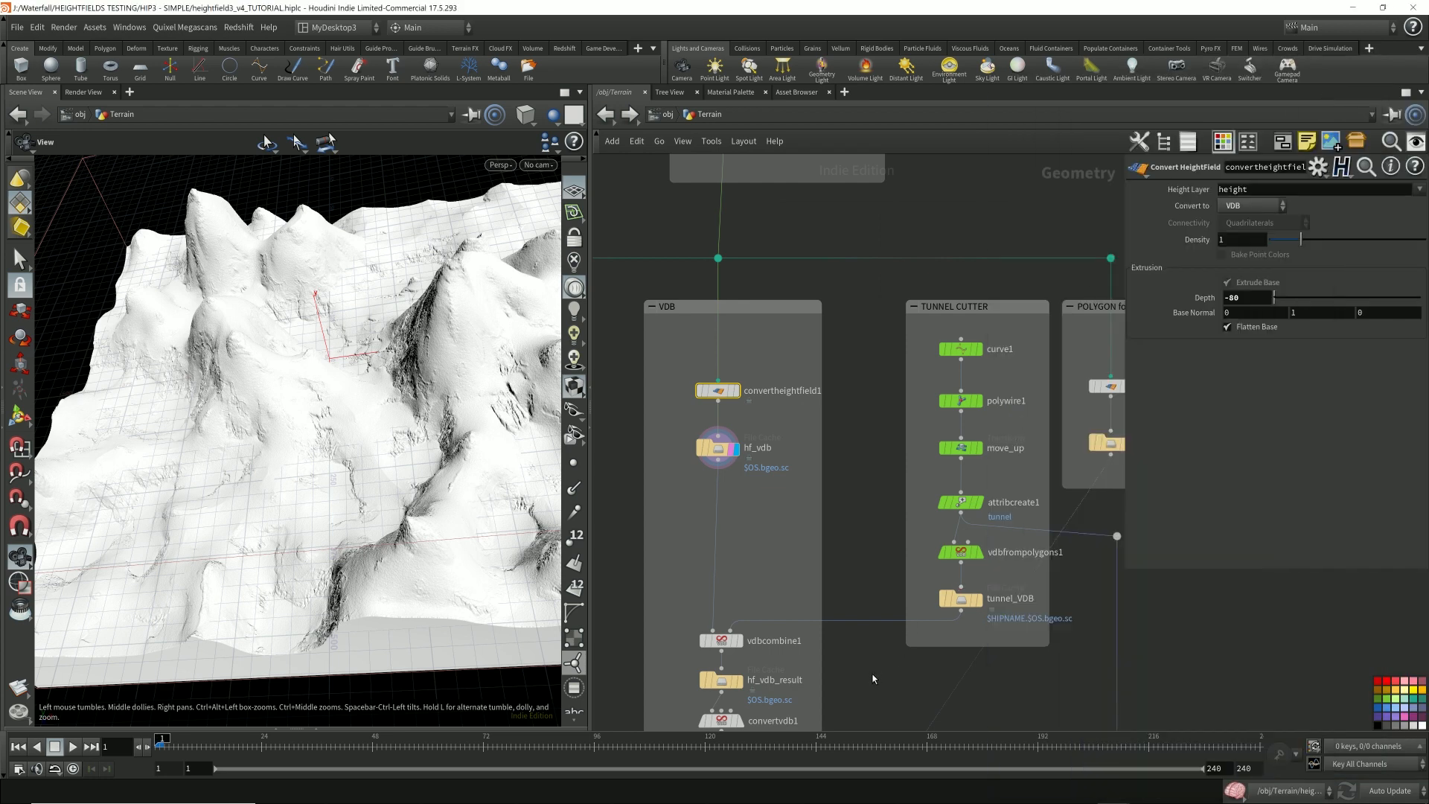
middle_click_drag(873, 679, 866, 526)
left_click(711, 298)
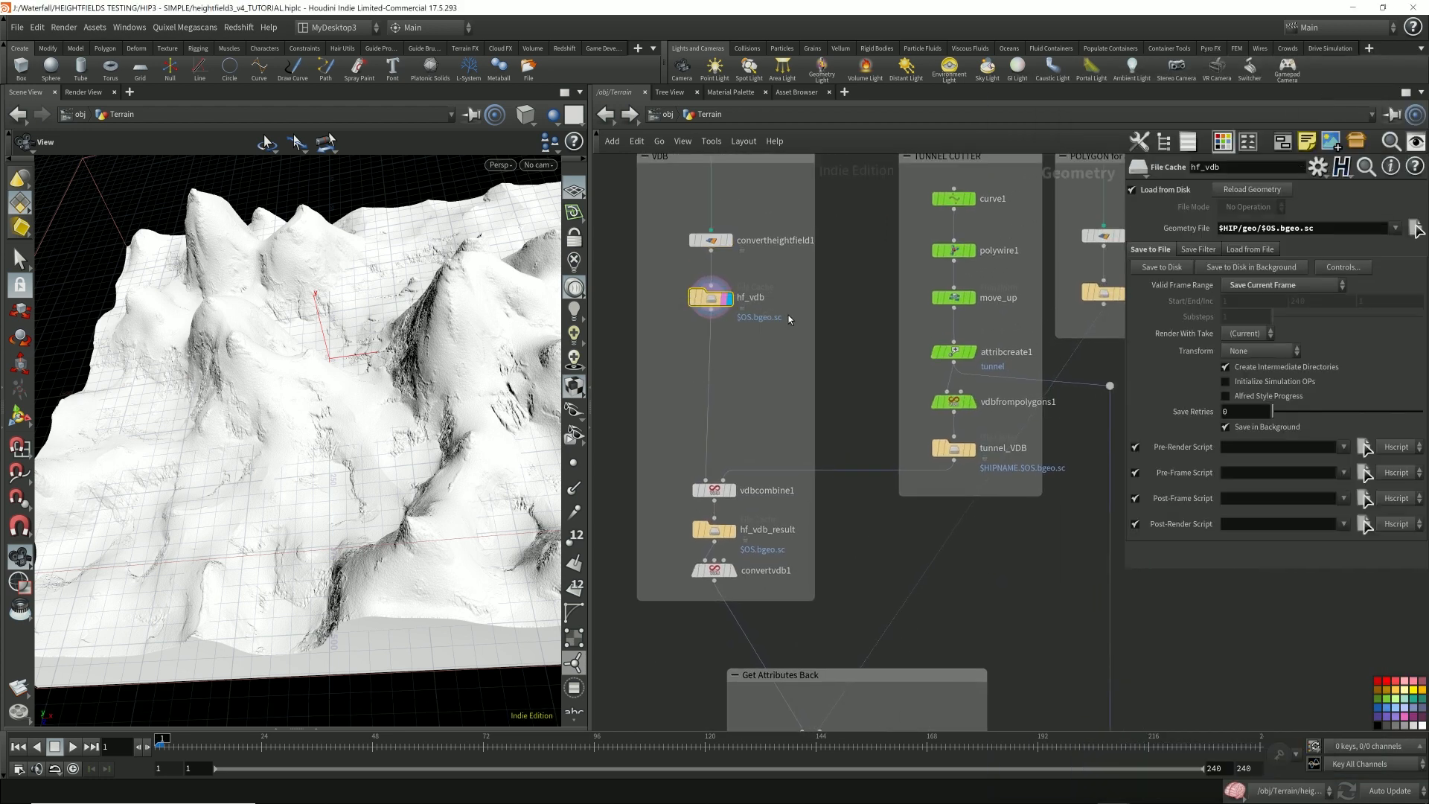
left_click(715, 490)
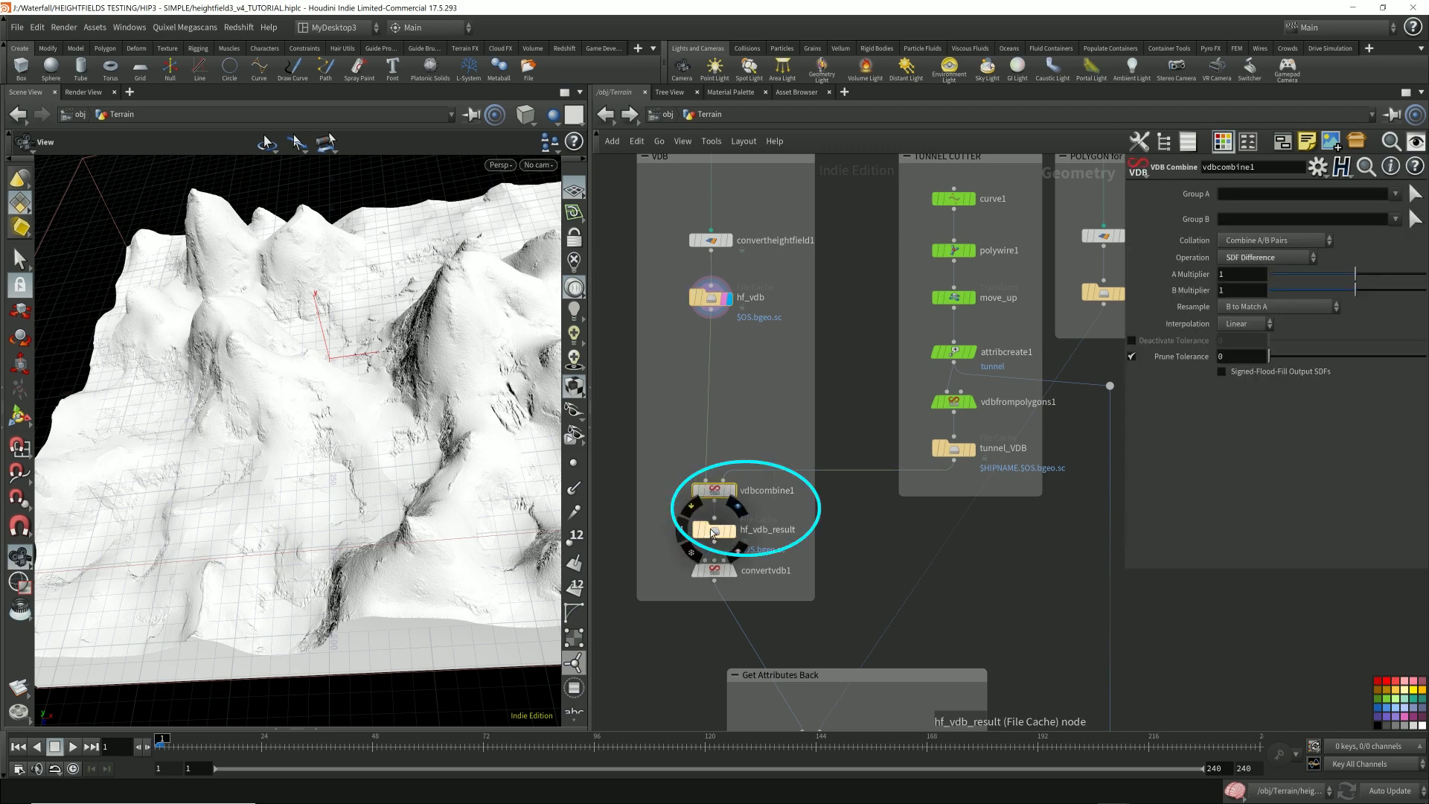
- Display hf_vdb_result, check the surface volume in its node info, and close the info window
mouse_move(492, 389)
left_mouse_down()
mouse_move(477, 358)
mouse_move(513, 402)
left_mouse_up()
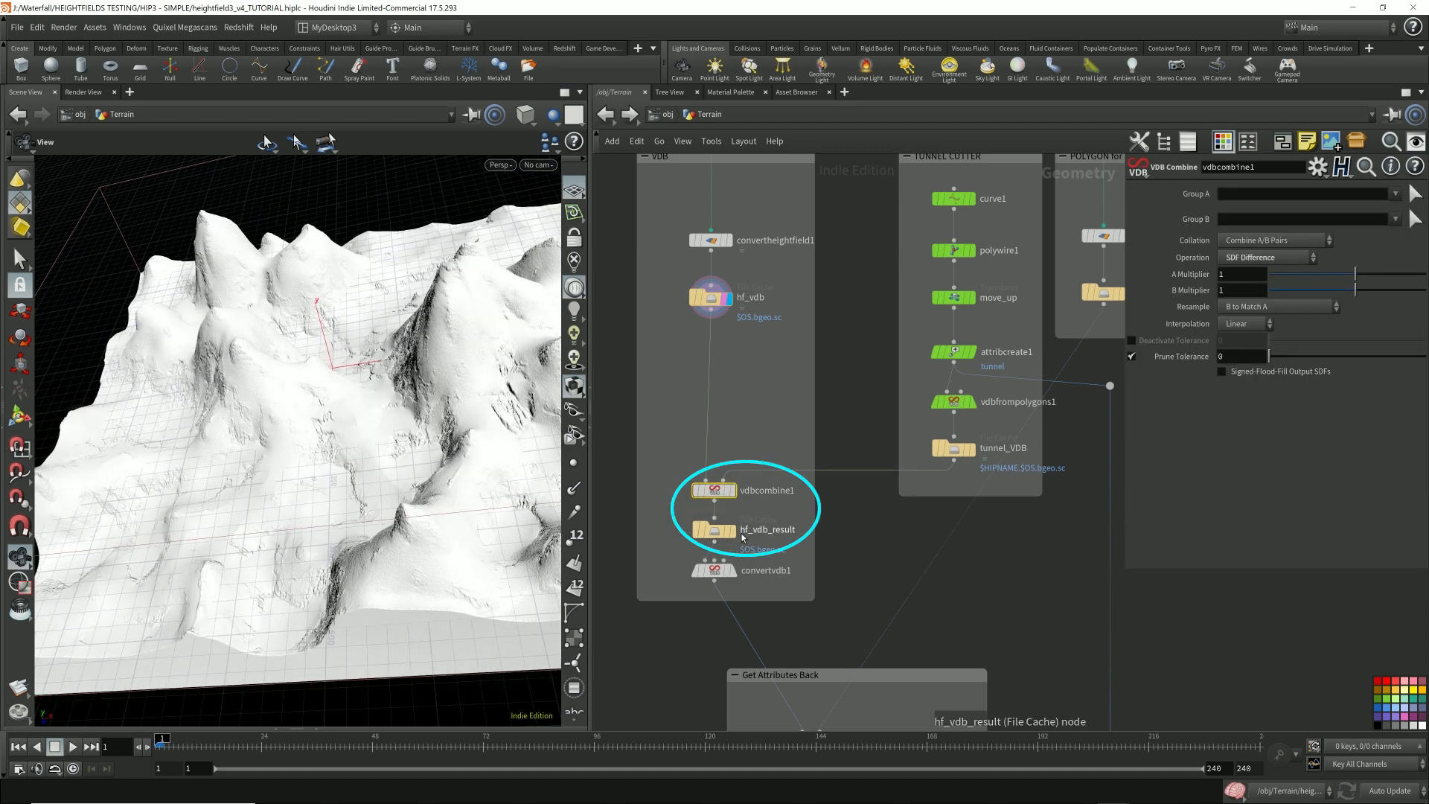
left_click(734, 531)
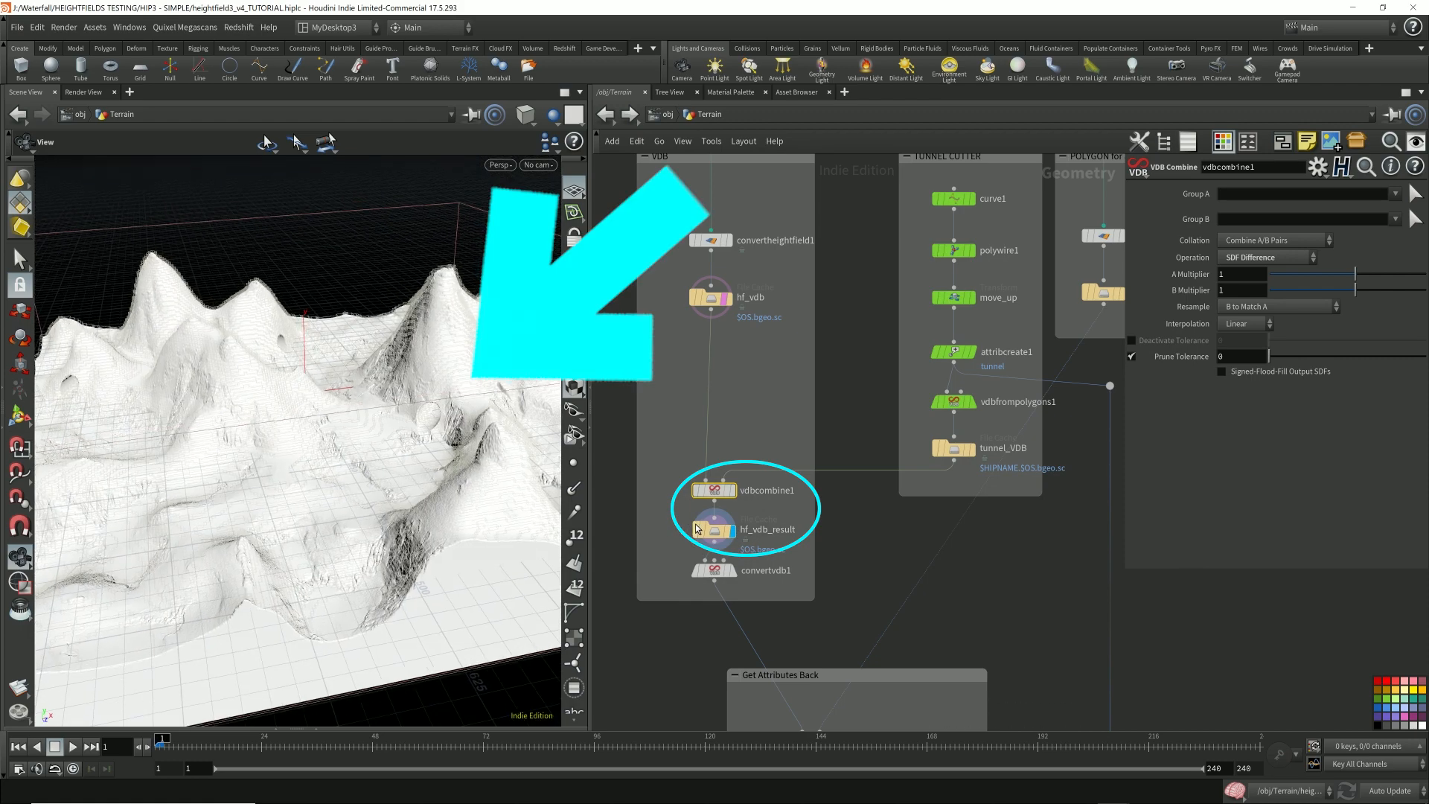
left_click(719, 533)
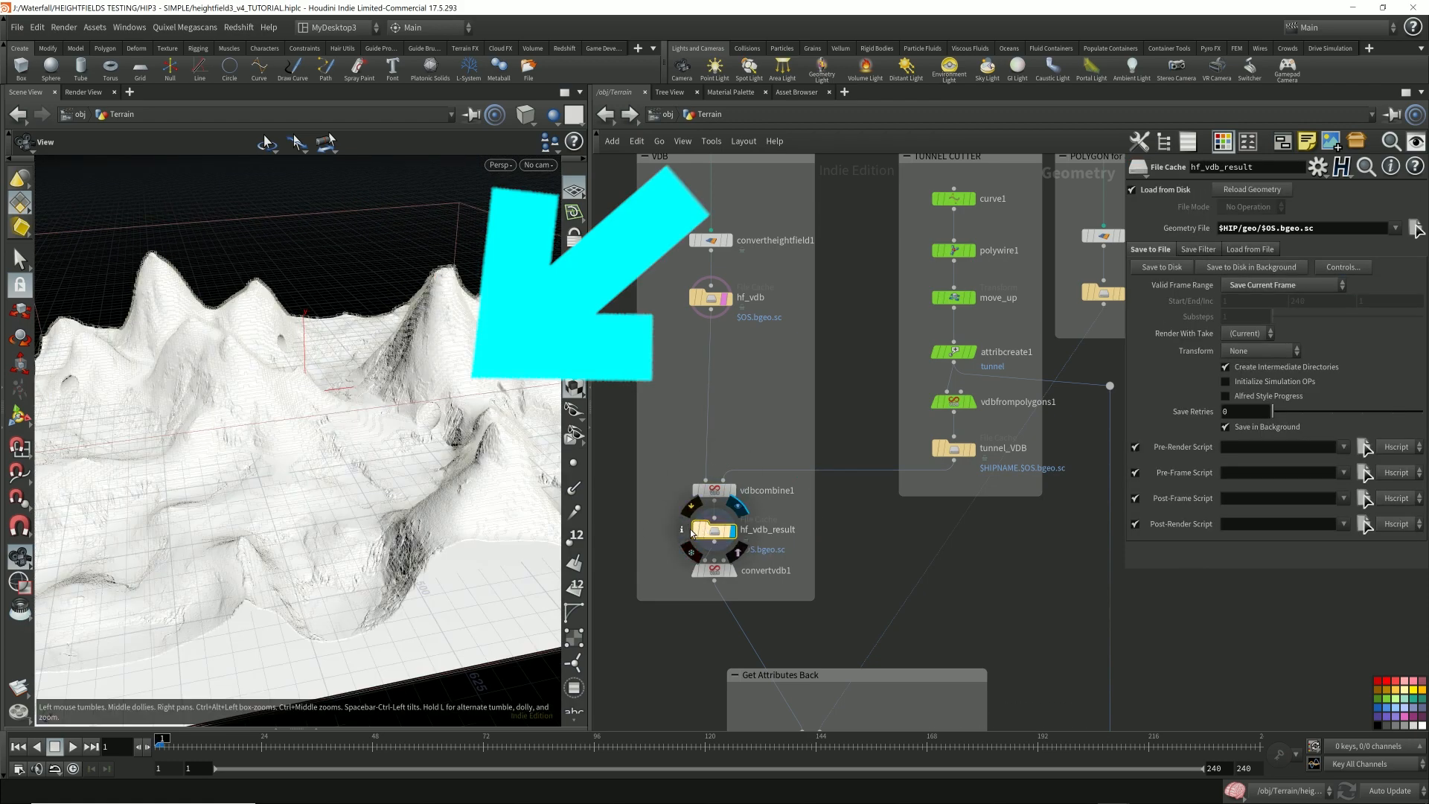
left_click(685, 530)
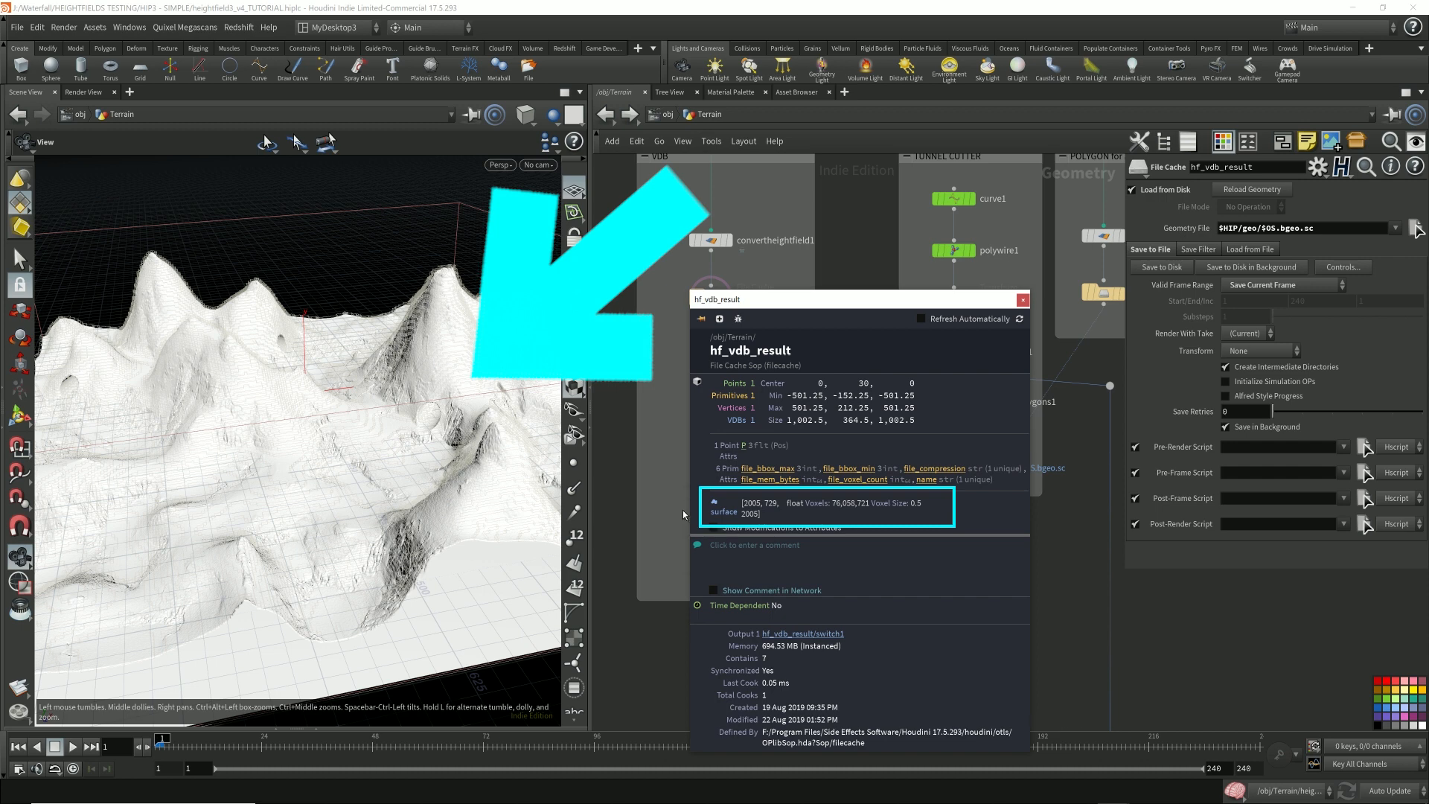
left_click(1023, 300)
- Select convertvdb1 and look up the Convert VDB operator with "vdb conv" without adding a node
left_click(759, 573)
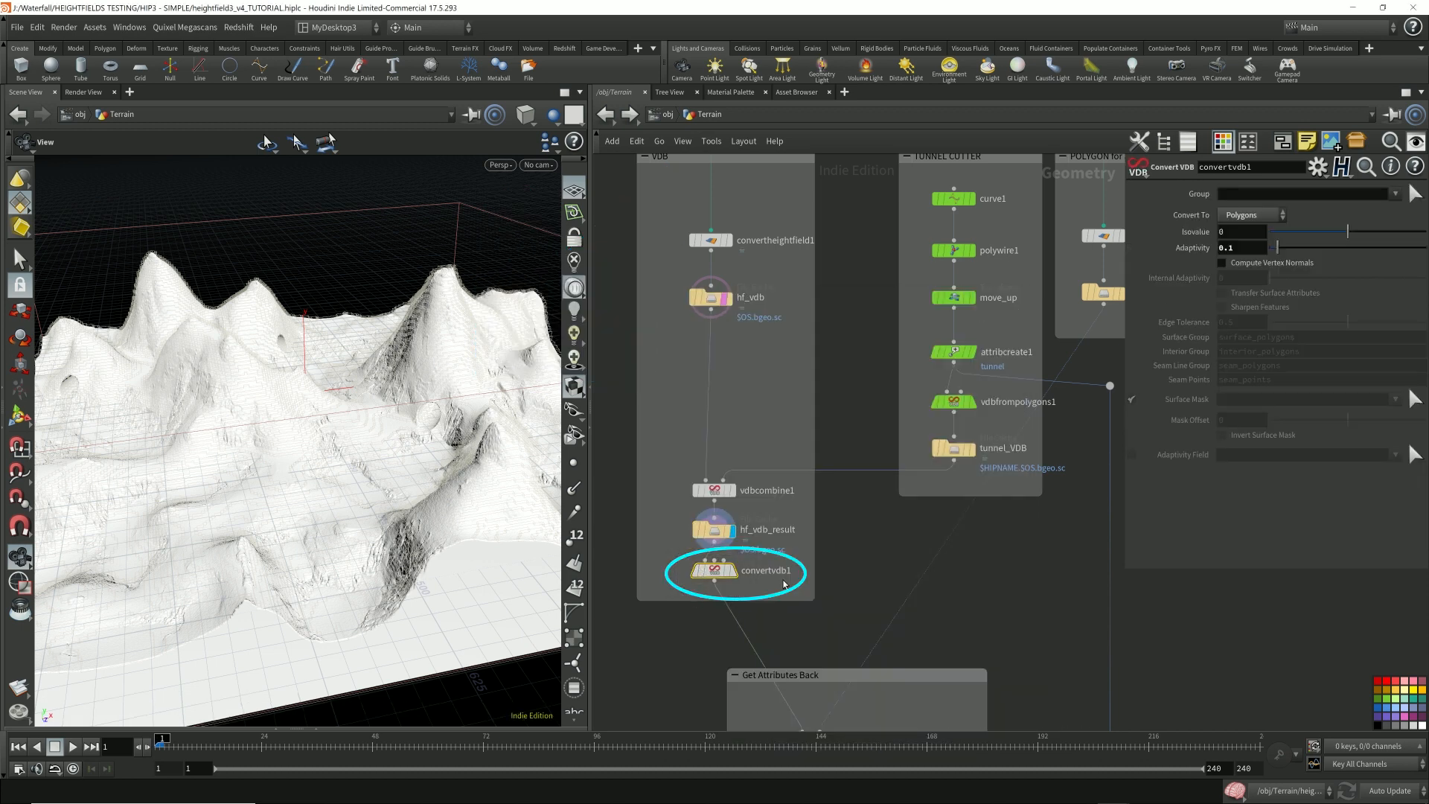
key("Tab")
type("vdb")
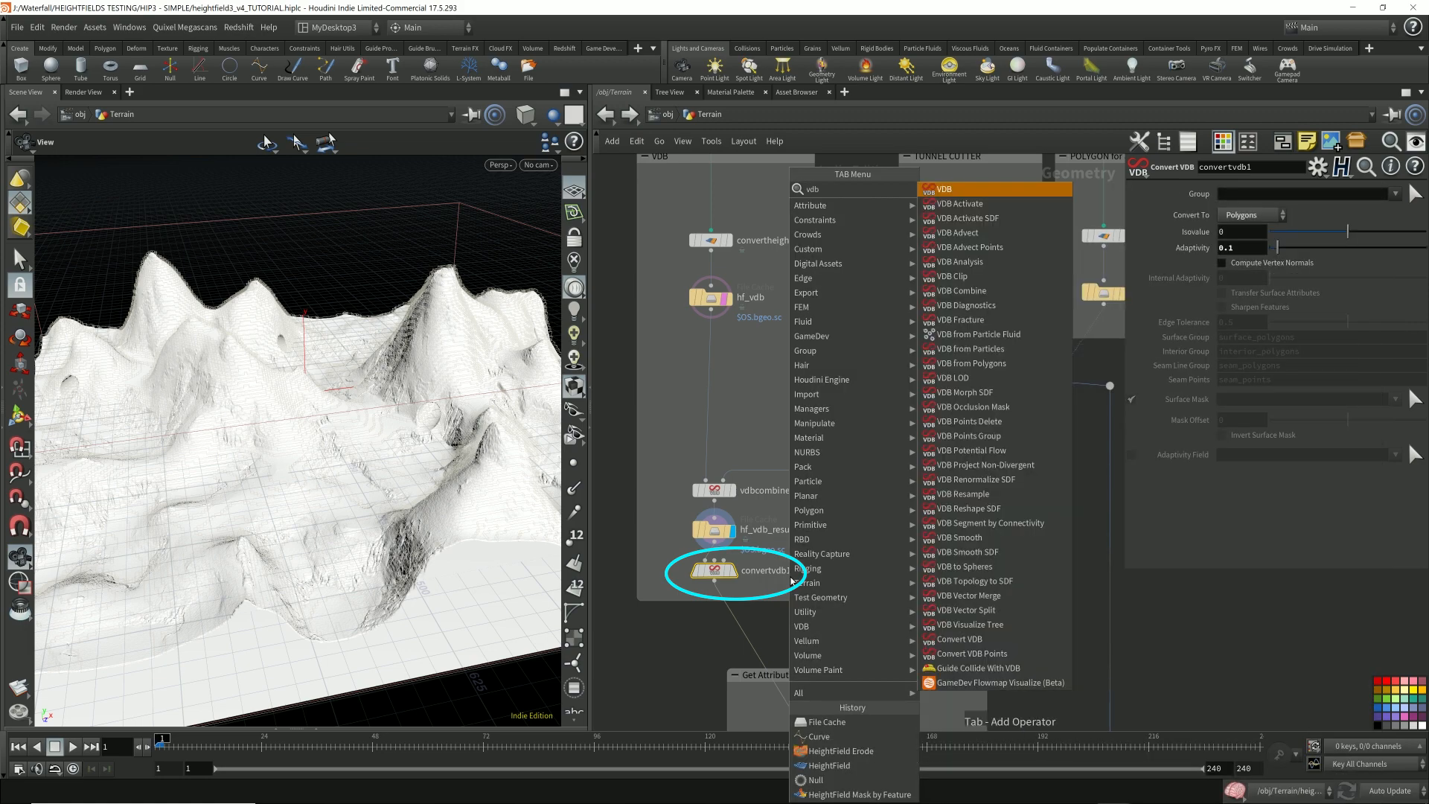
type(" con")
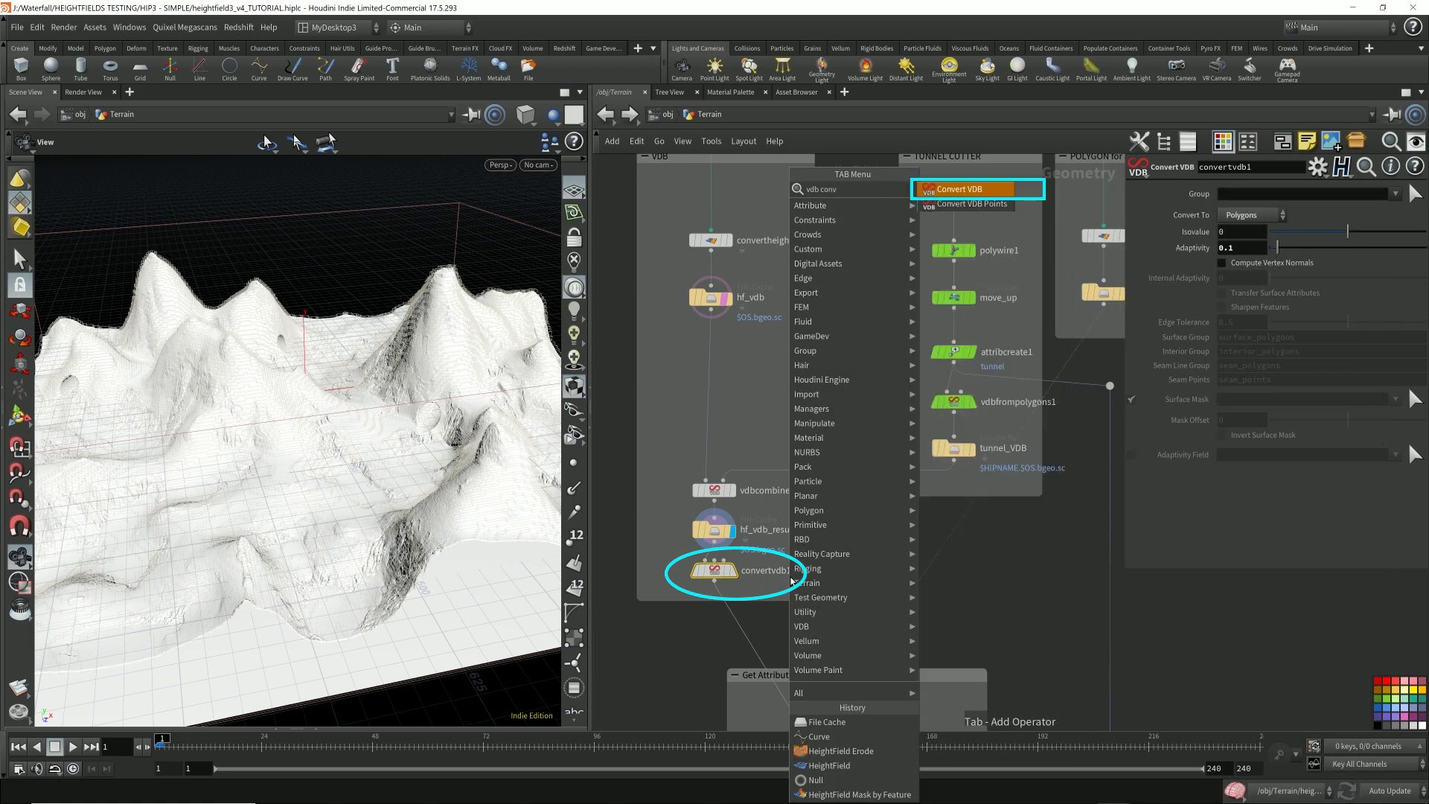
type("v")
key("Escape")
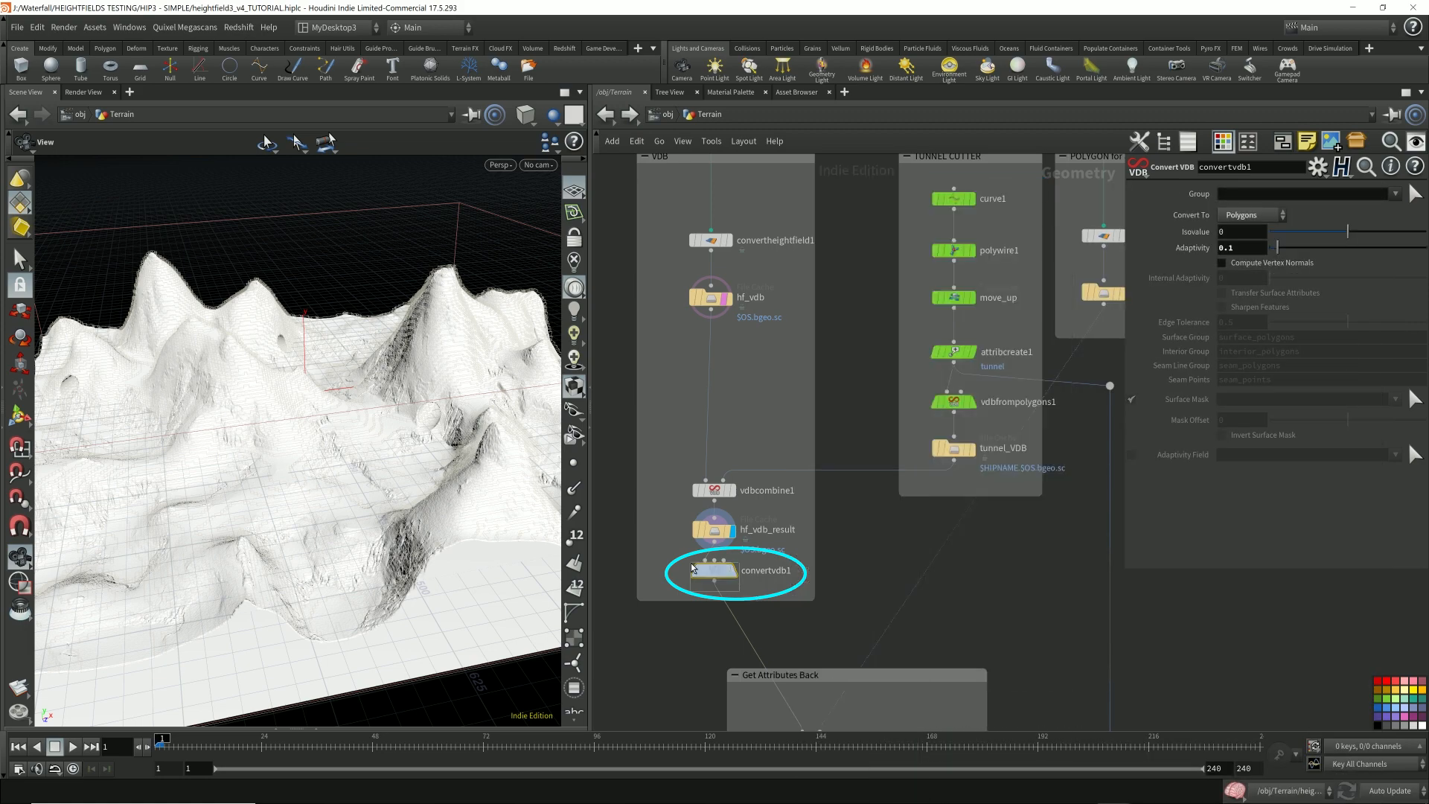
- Display convertvdb1, review its Convert To options while keeping Polygons, and inspect the converted terrain
left_click(734, 571)
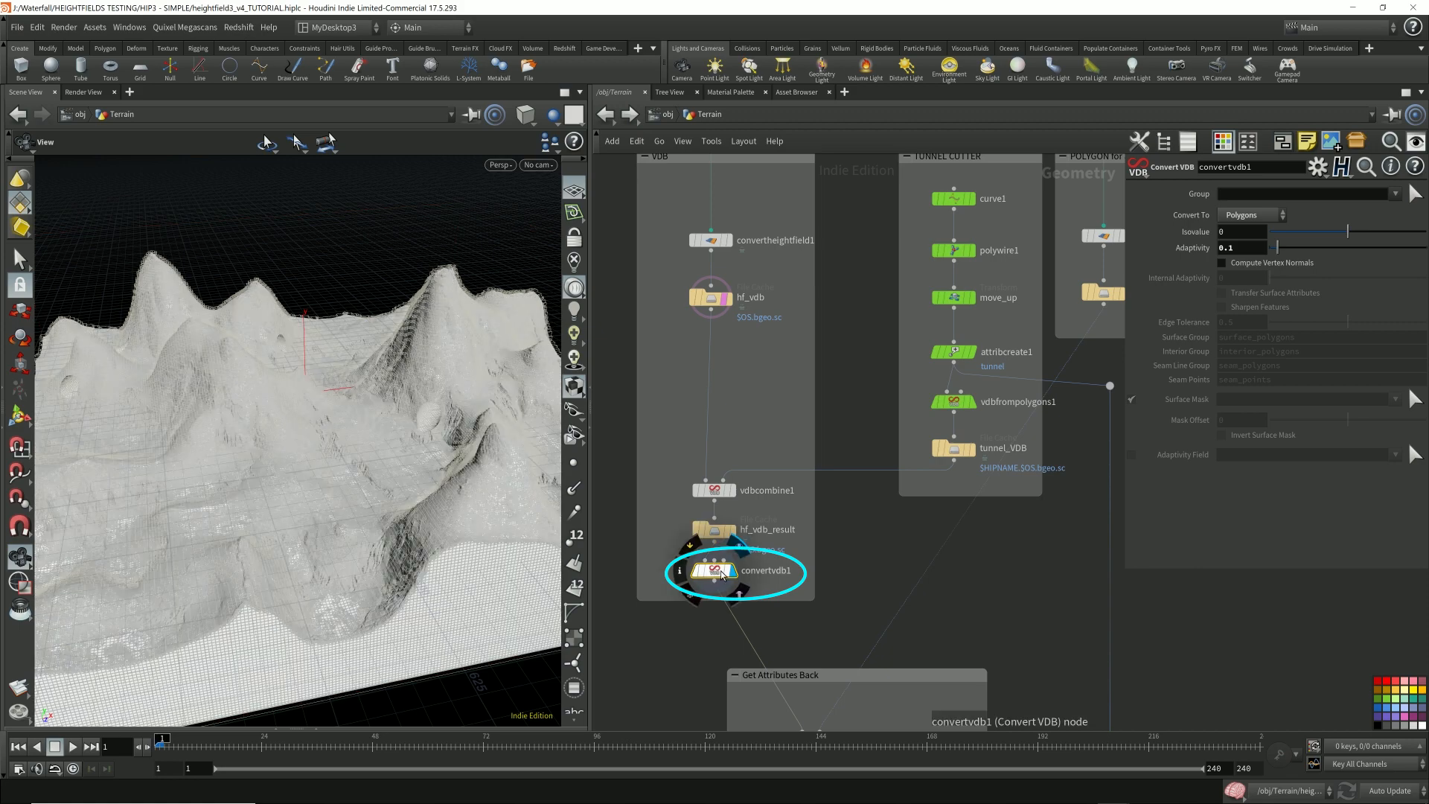
left_click(1252, 219)
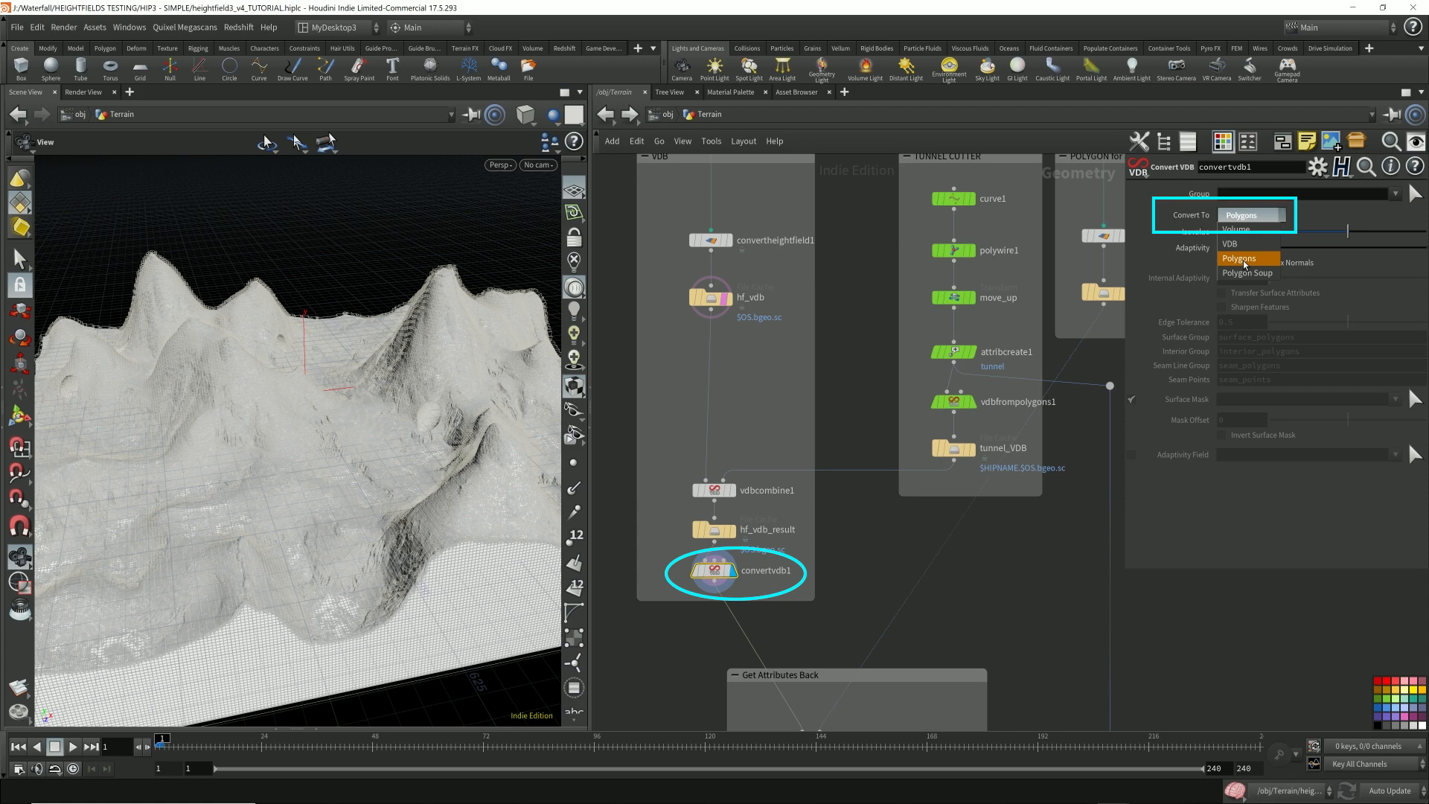
left_click(1306, 217)
left_click_drag(445, 439, 402, 445)
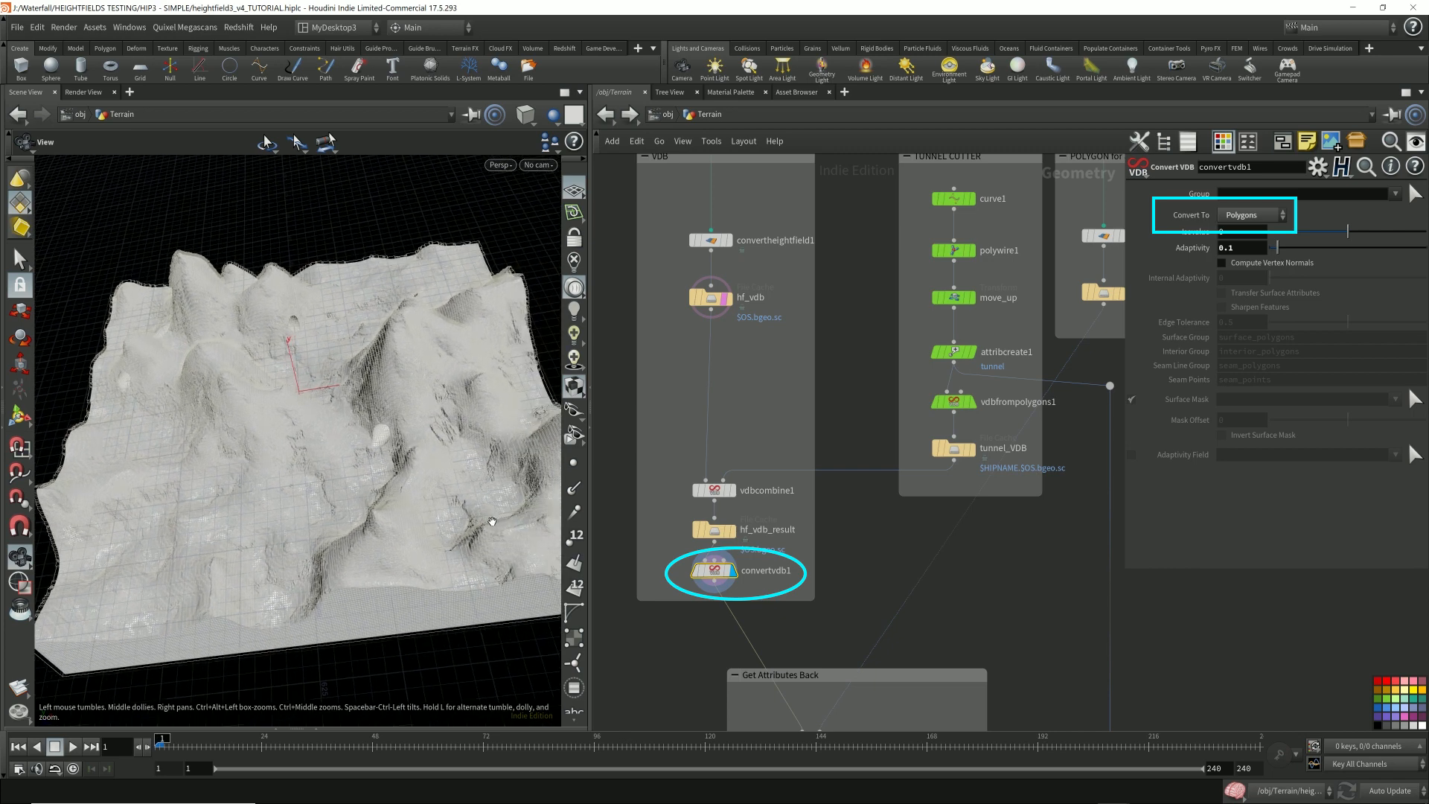
left_click(733, 575)
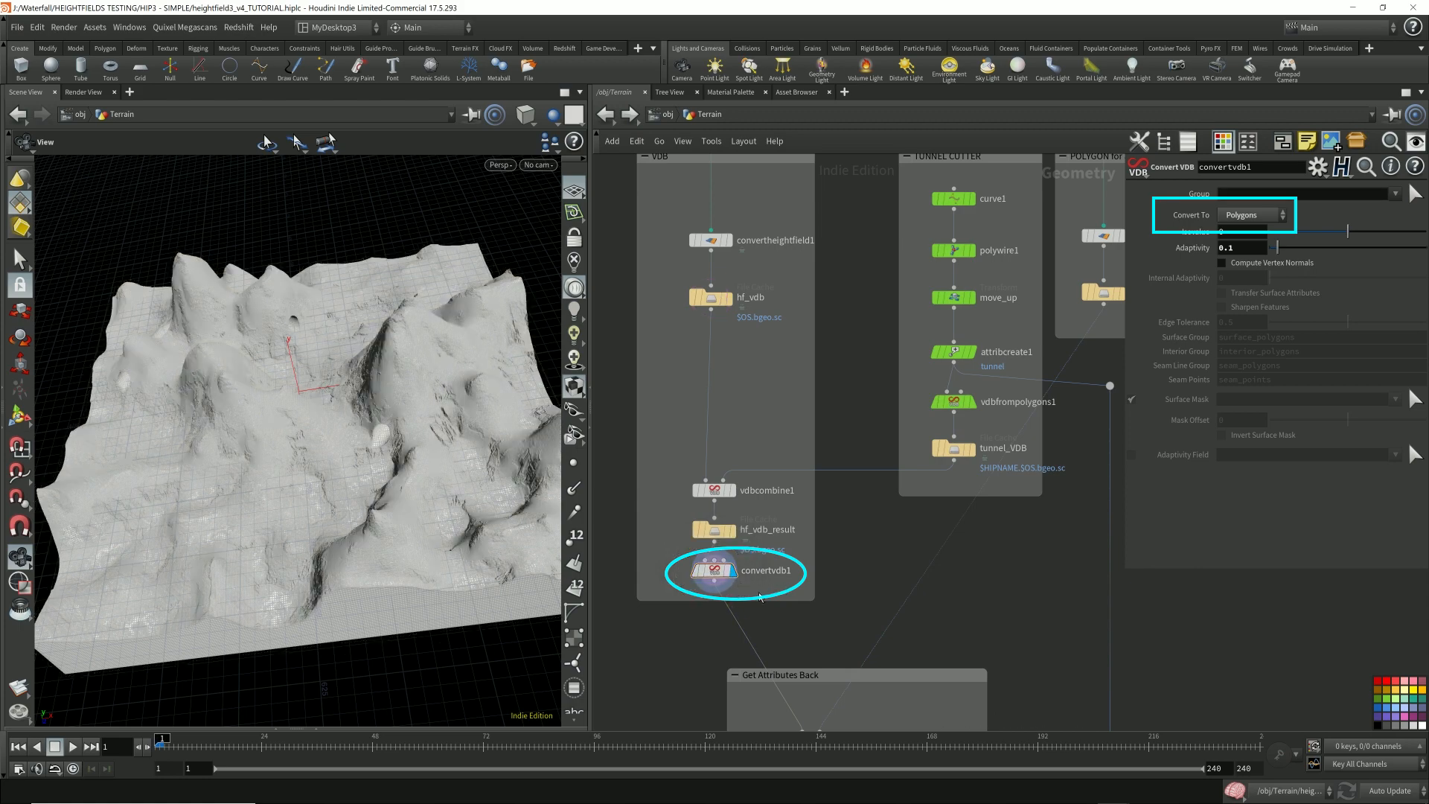
mouse_move(444, 378)
left_mouse_down()
mouse_move(449, 344)
mouse_move(437, 381)
left_mouse_up()
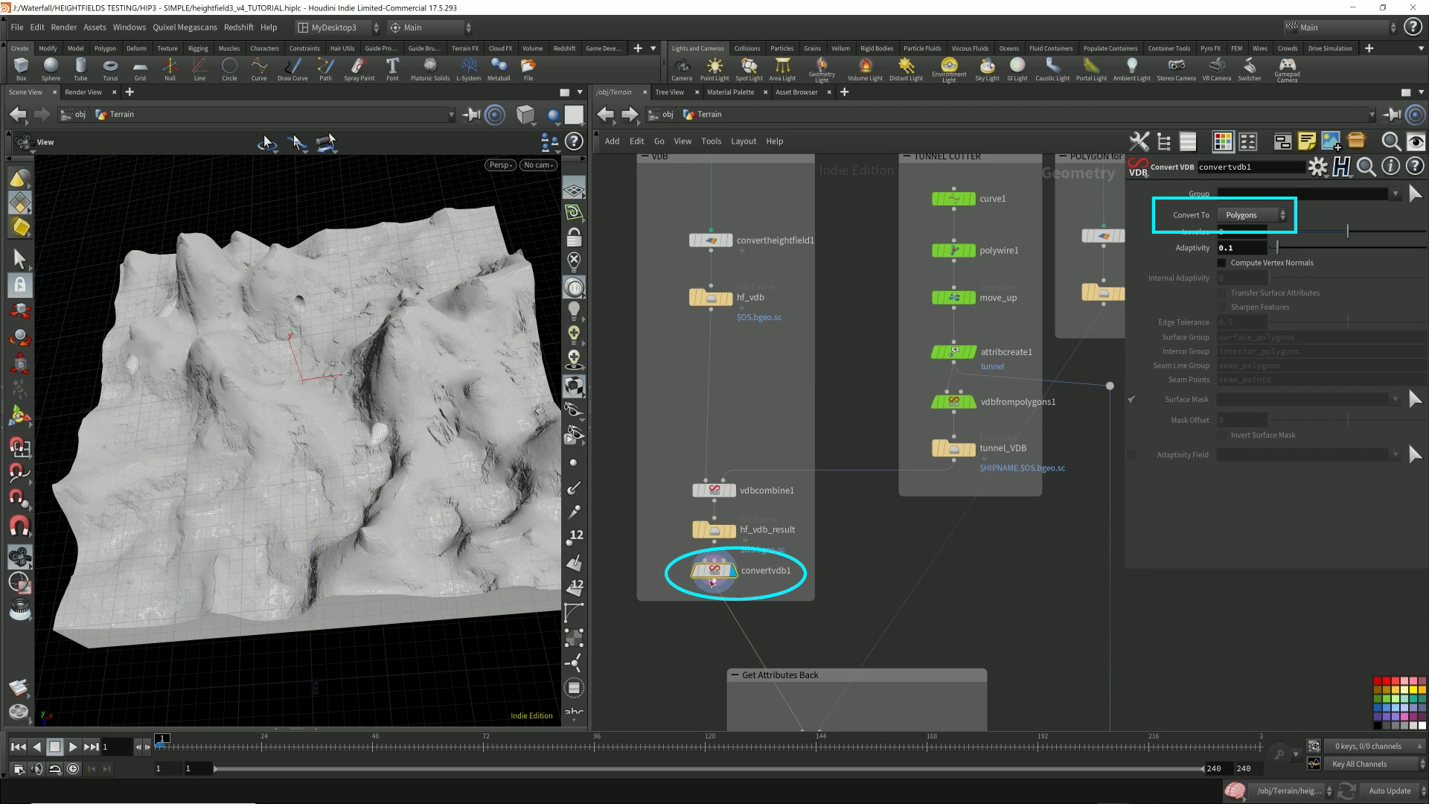
- Compare the node info of convertvdb1 with that of hf_vdb_result, closing each info window
left_click(680, 571)
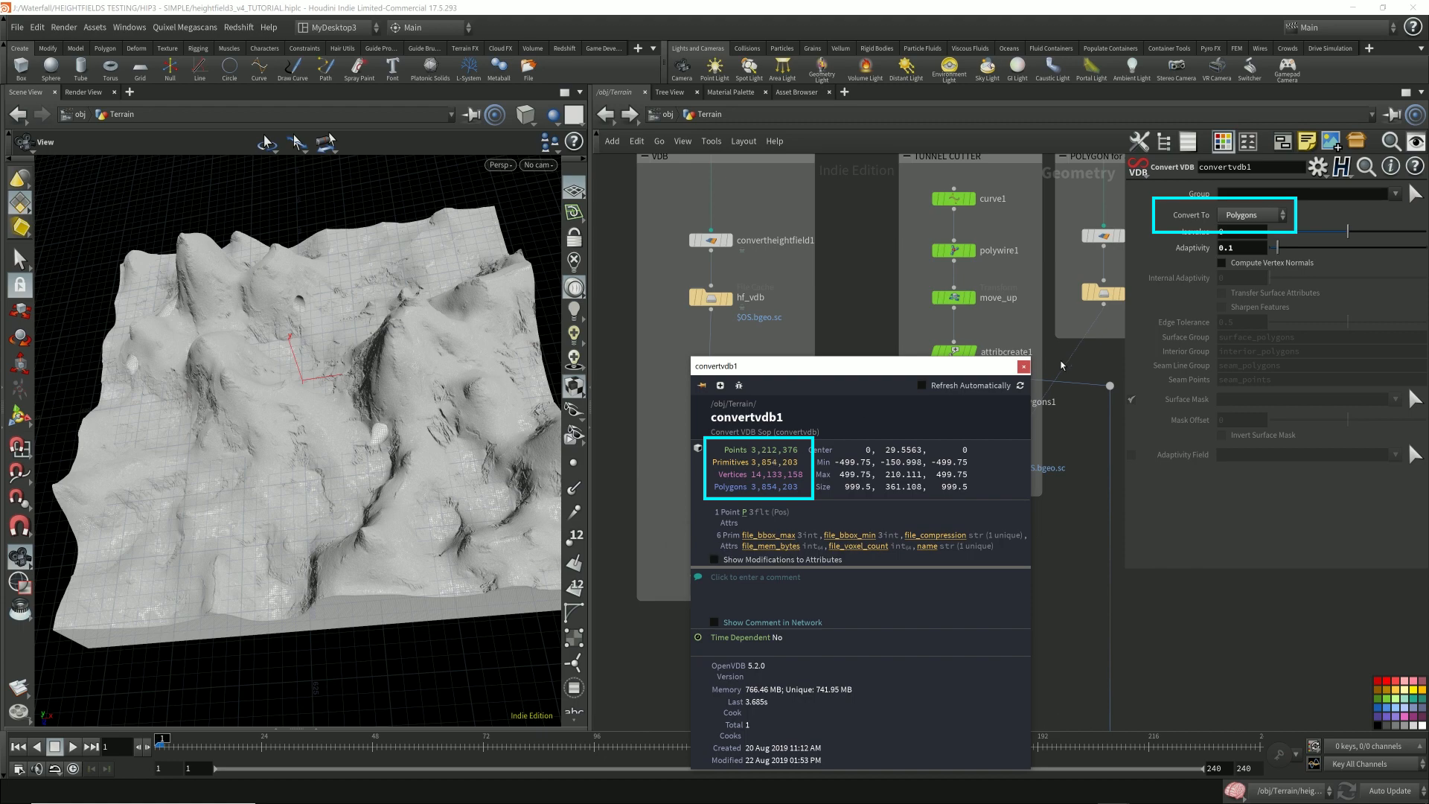
left_click(1023, 366)
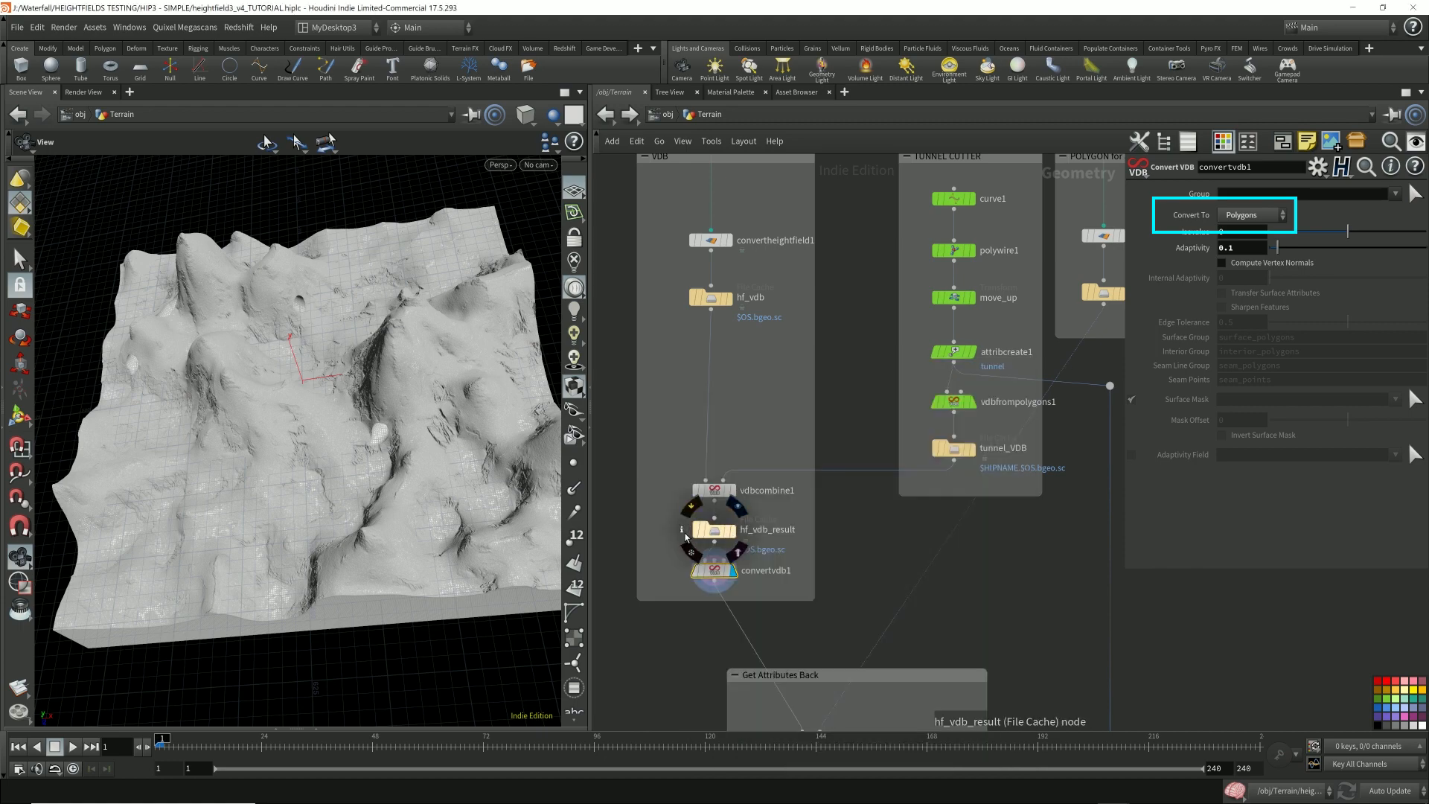
left_click(682, 529)
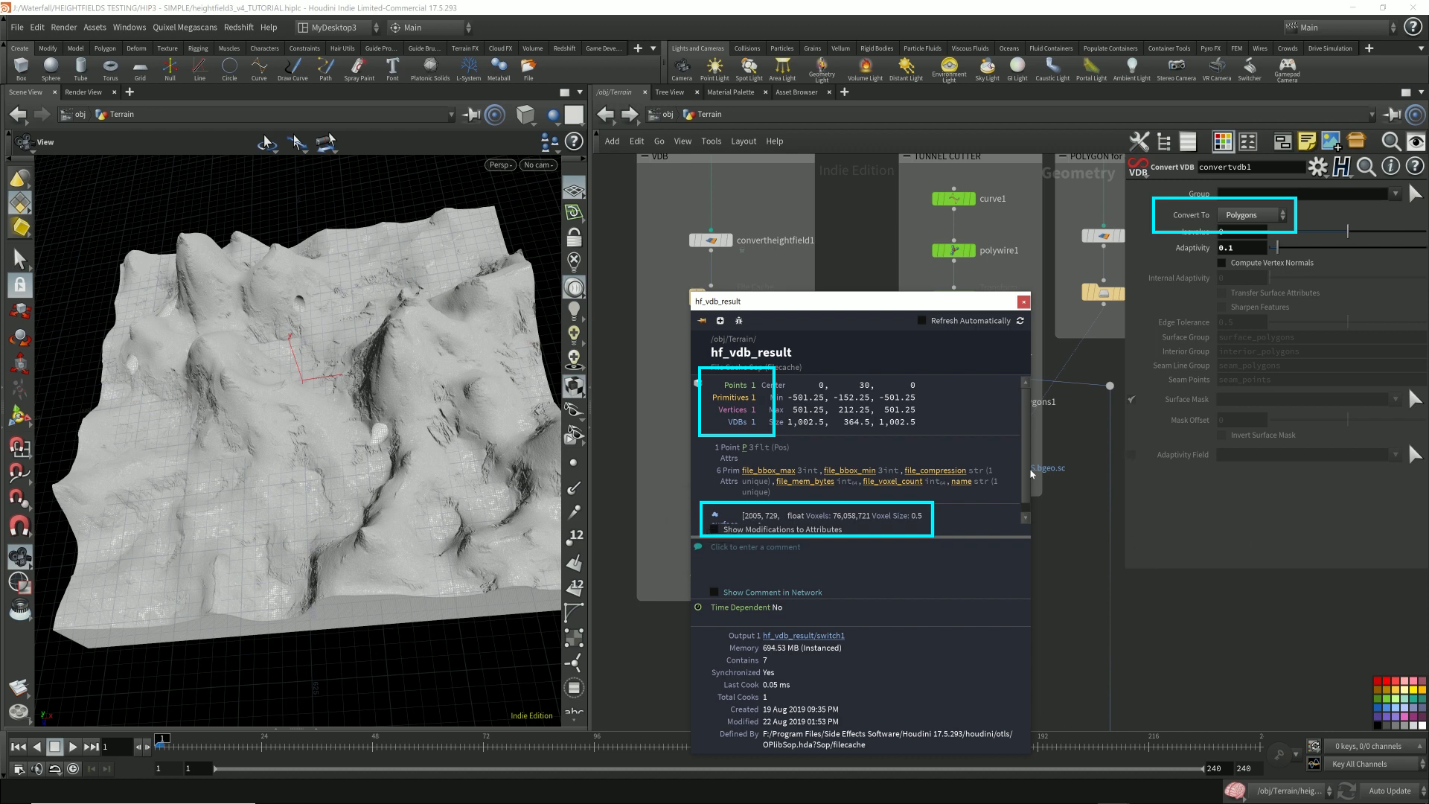
scroll(1025, 505, "down", 1)
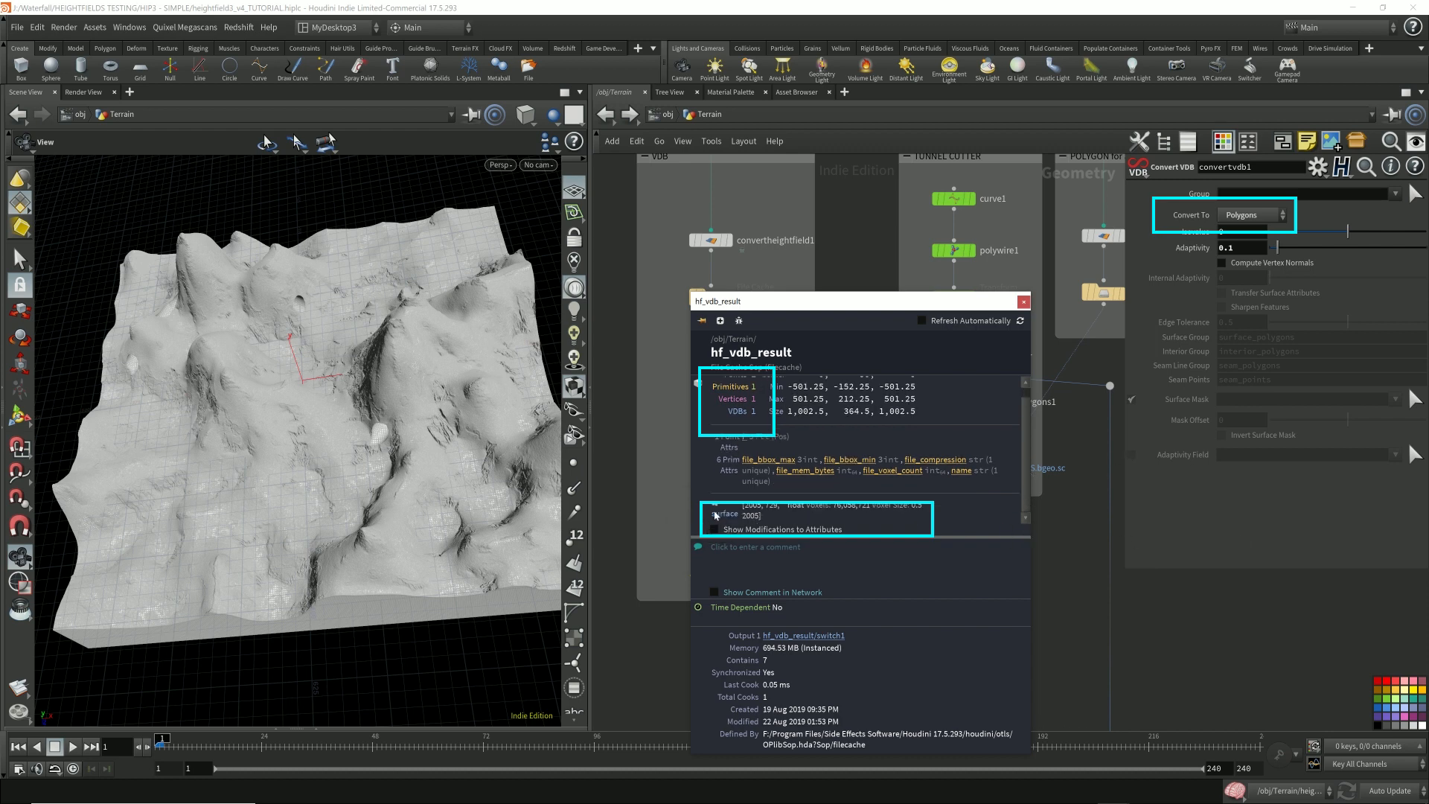
left_click(1023, 301)
- Select attribtransfer1 in the Get Attributes Back box to review its Attribute Transfer parameters
middle_click_drag(790, 624, 735, 347)
scroll(788, 347, "down", 3)
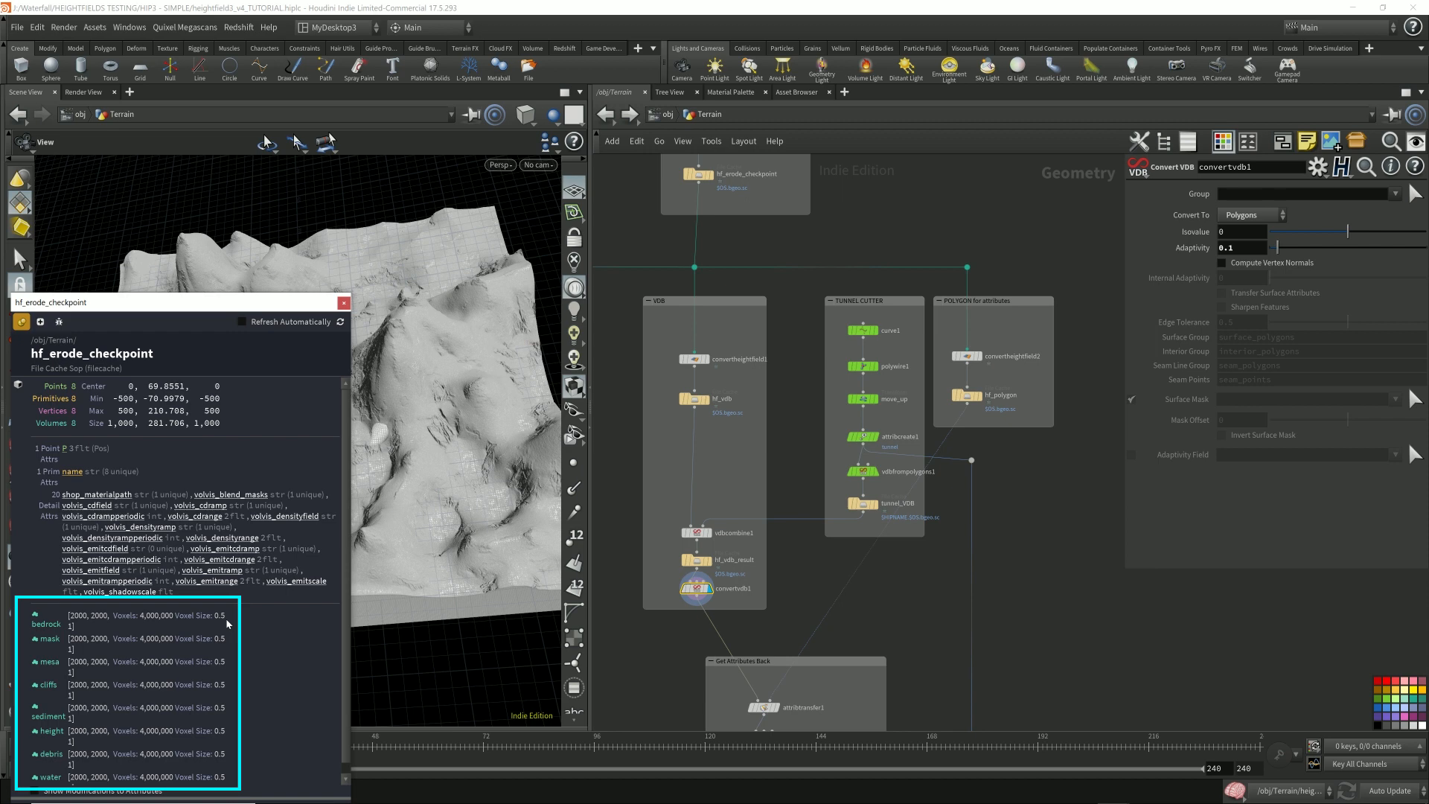
middle_click_drag(675, 687, 644, 531)
scroll(644, 531, "up", 3)
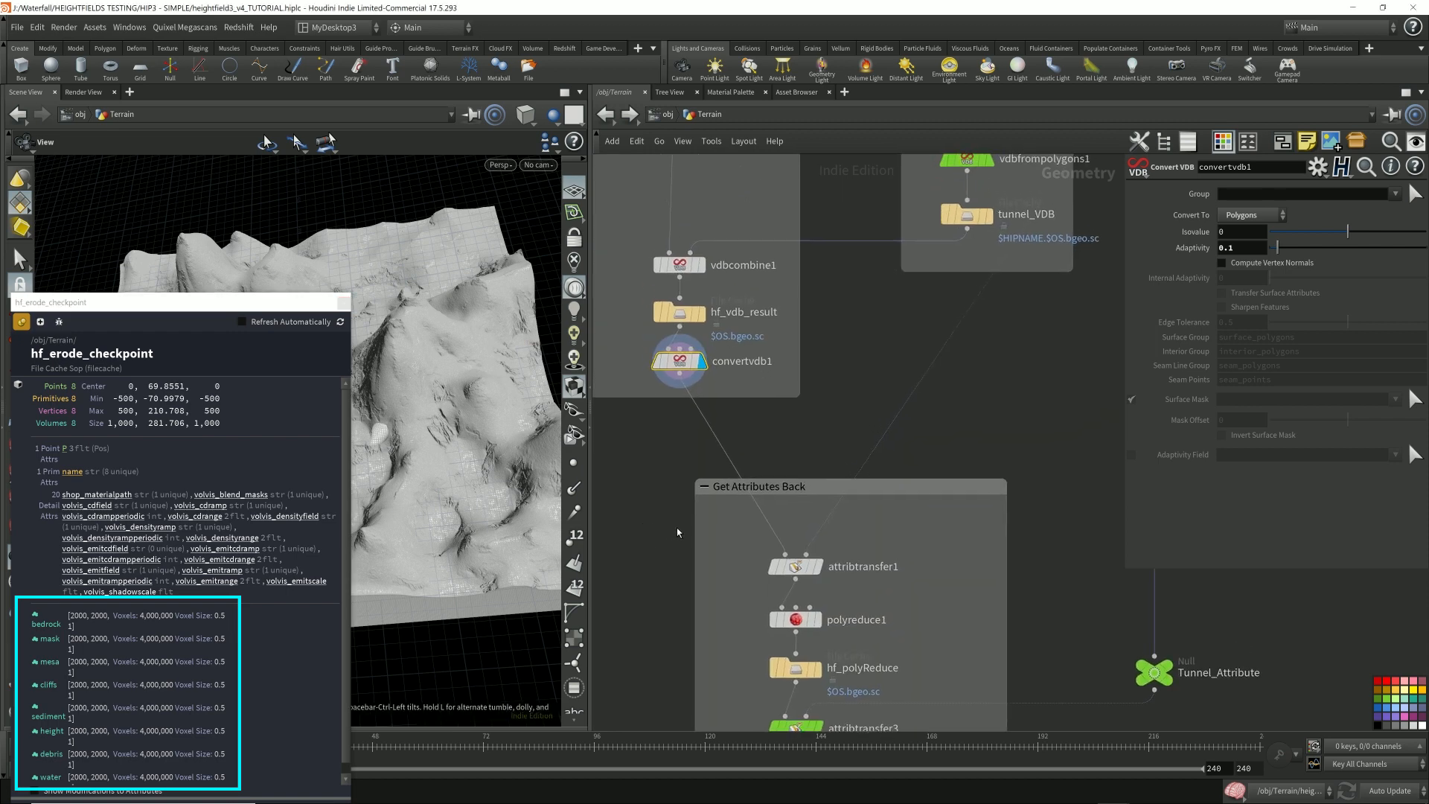
left_click(795, 566)
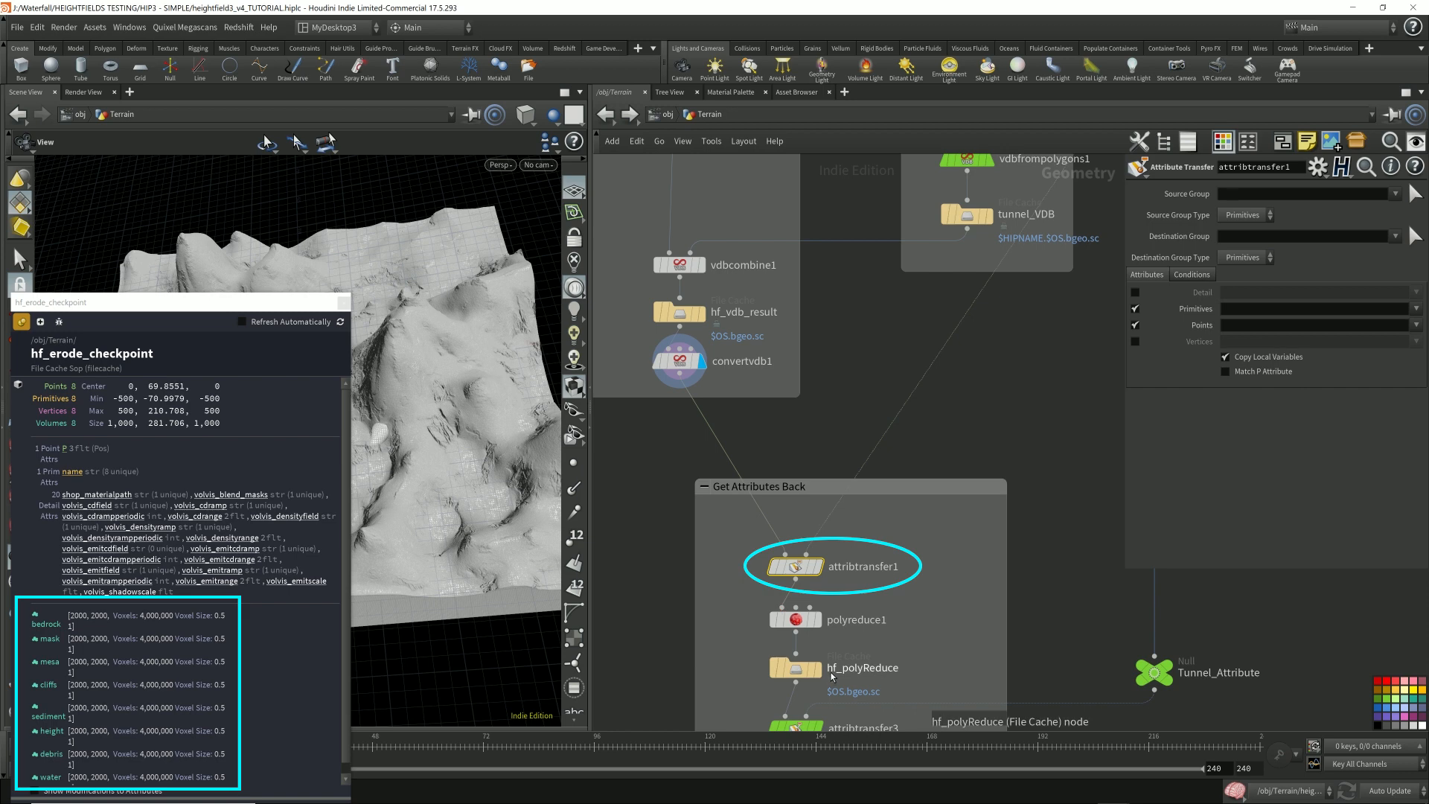
- Display and select hf_erode_checkpoint in the 2nd Erosion box to view the original height field
scroll(895, 423, "down", 1)
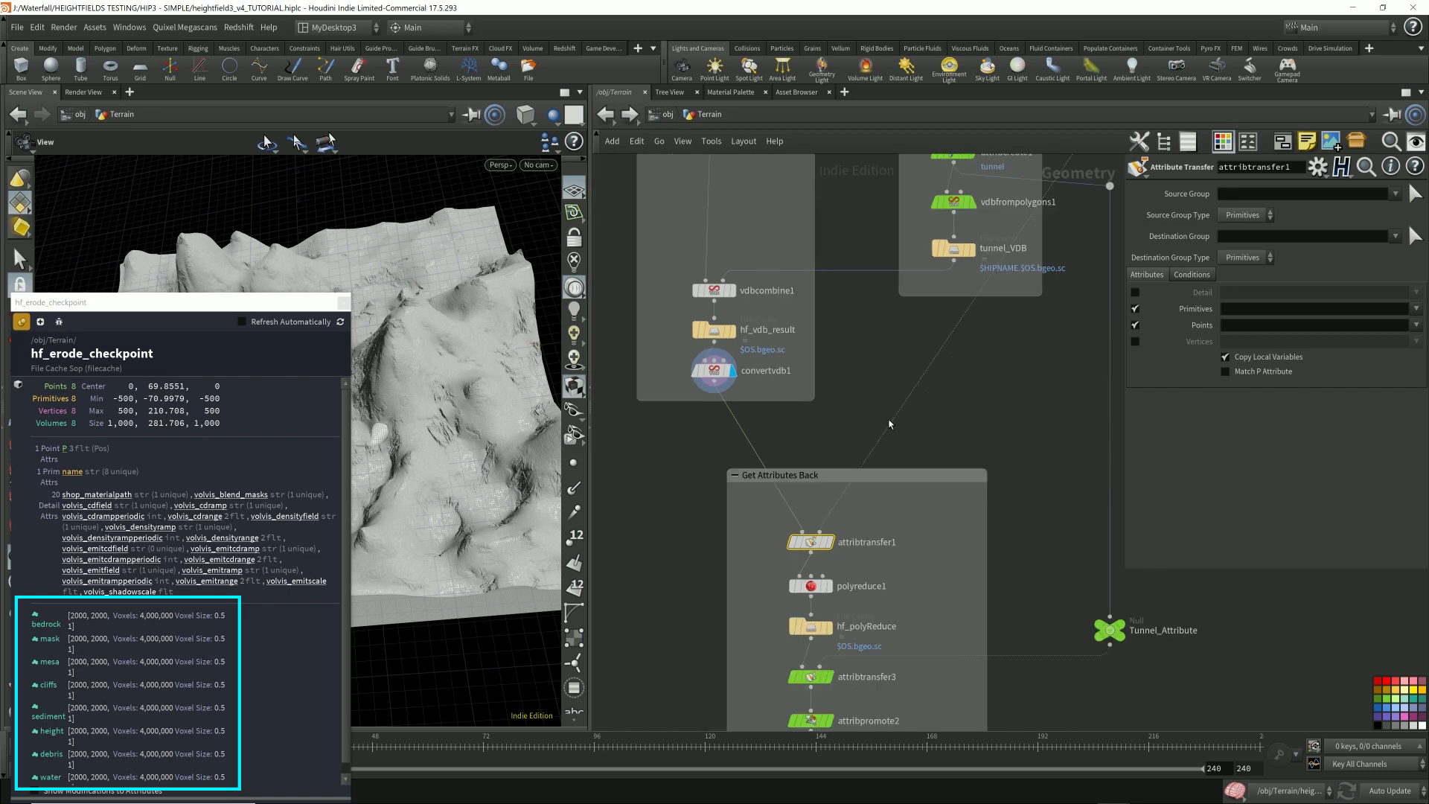
middle_click_drag(958, 437, 899, 756)
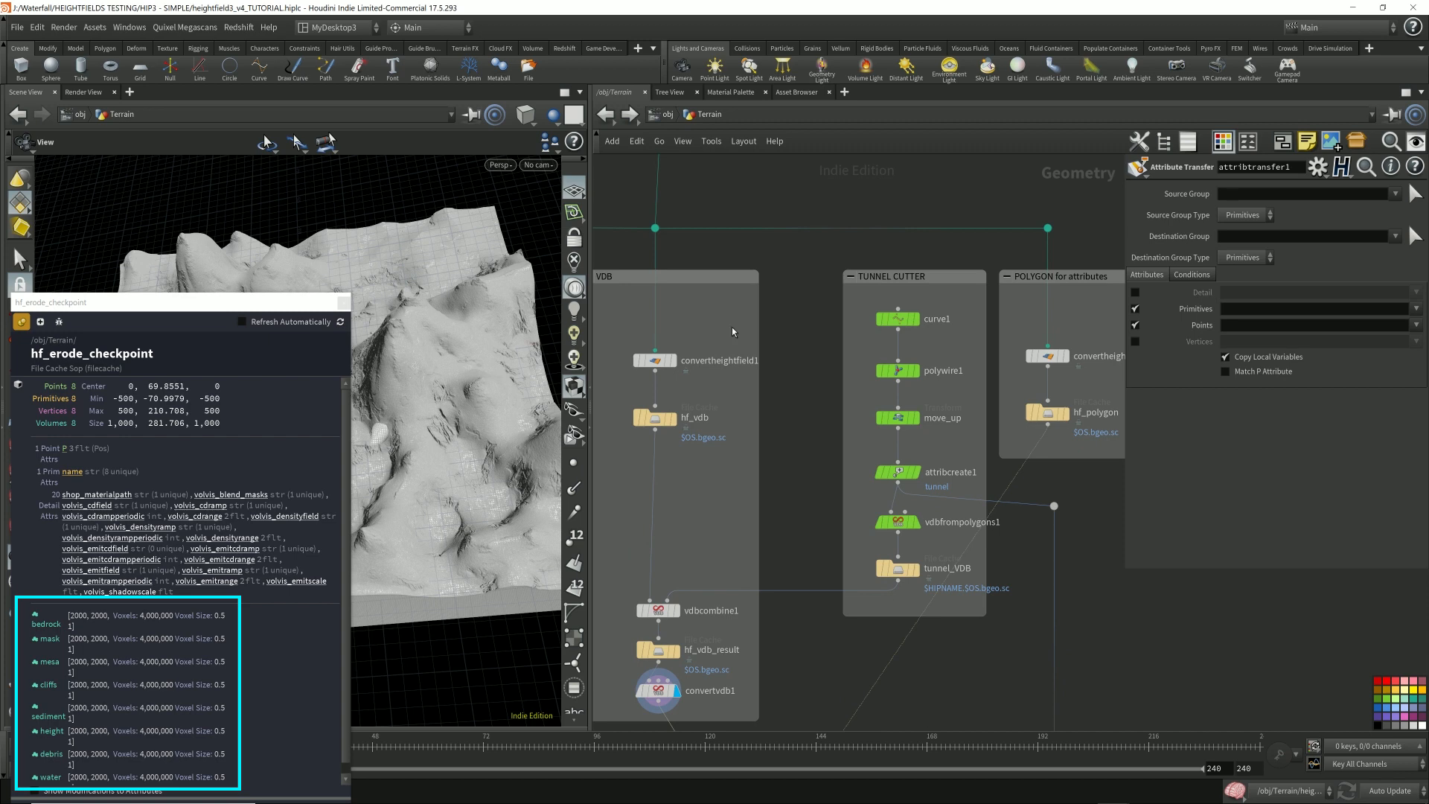
middle_click_drag(783, 318, 817, 560)
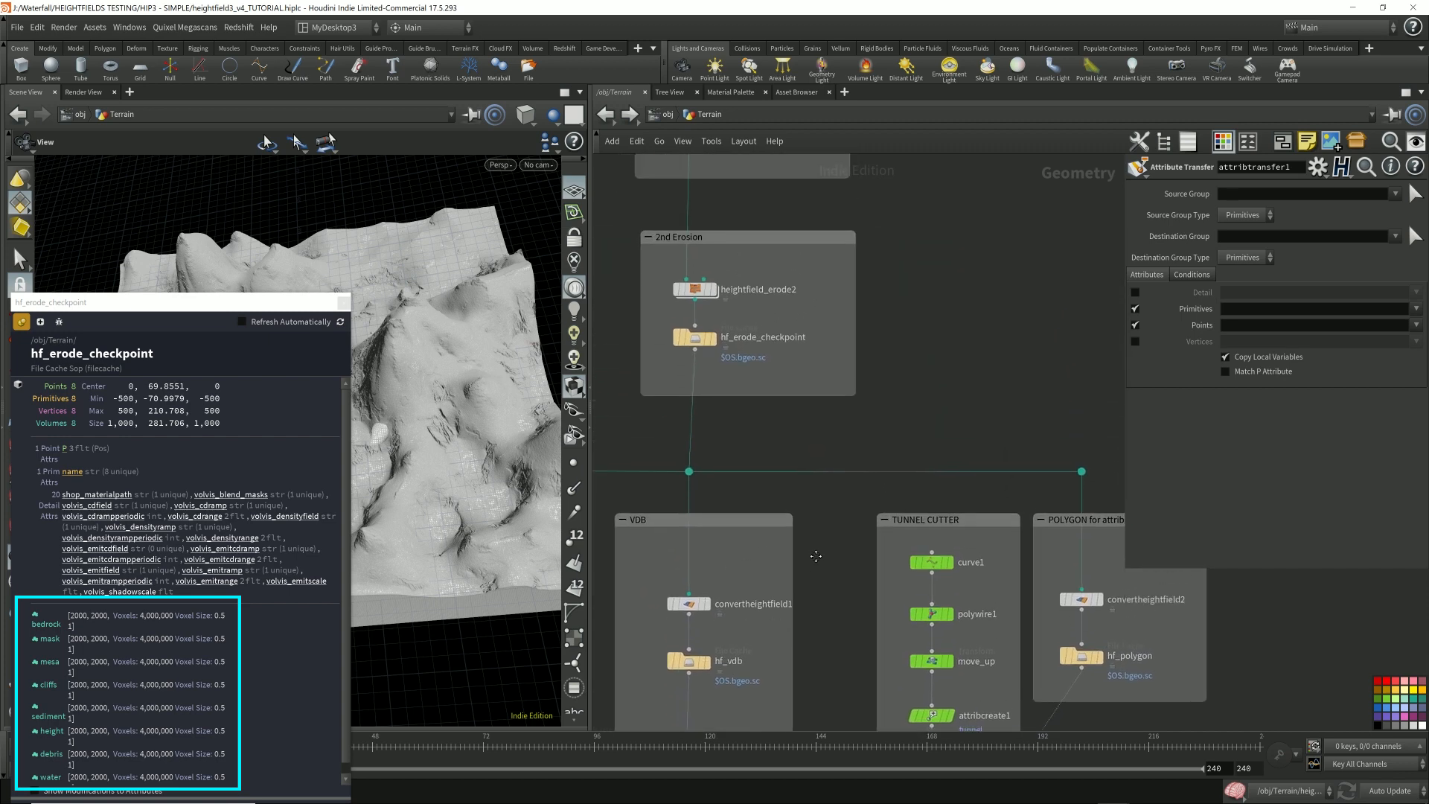
left_click(700, 339)
left_click(697, 340)
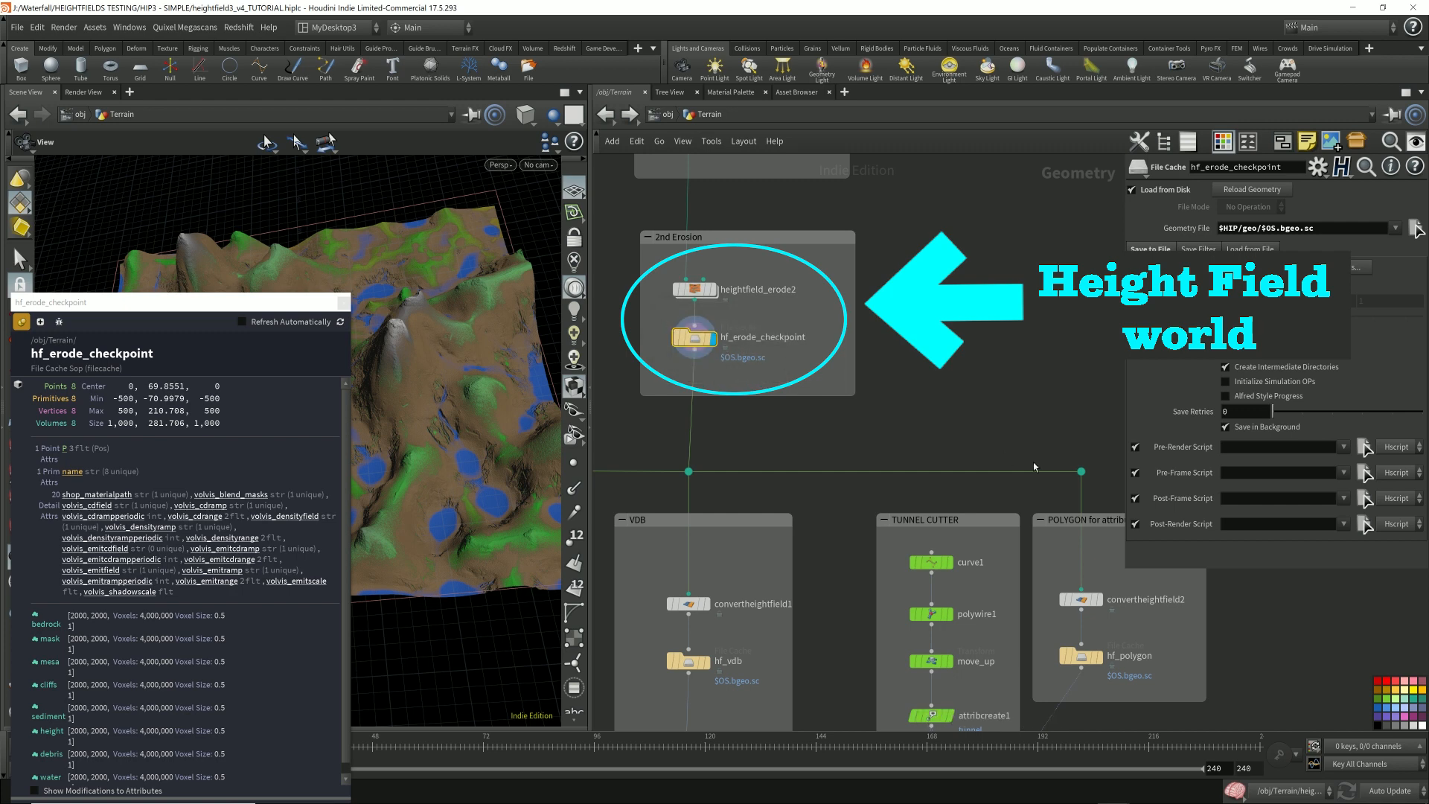
- Review convertheightfield2's polygon conversion settings in the POLYGON for attributes box and display hf_polygon
middle_click_drag(1109, 565, 930, 503)
left_click(913, 535)
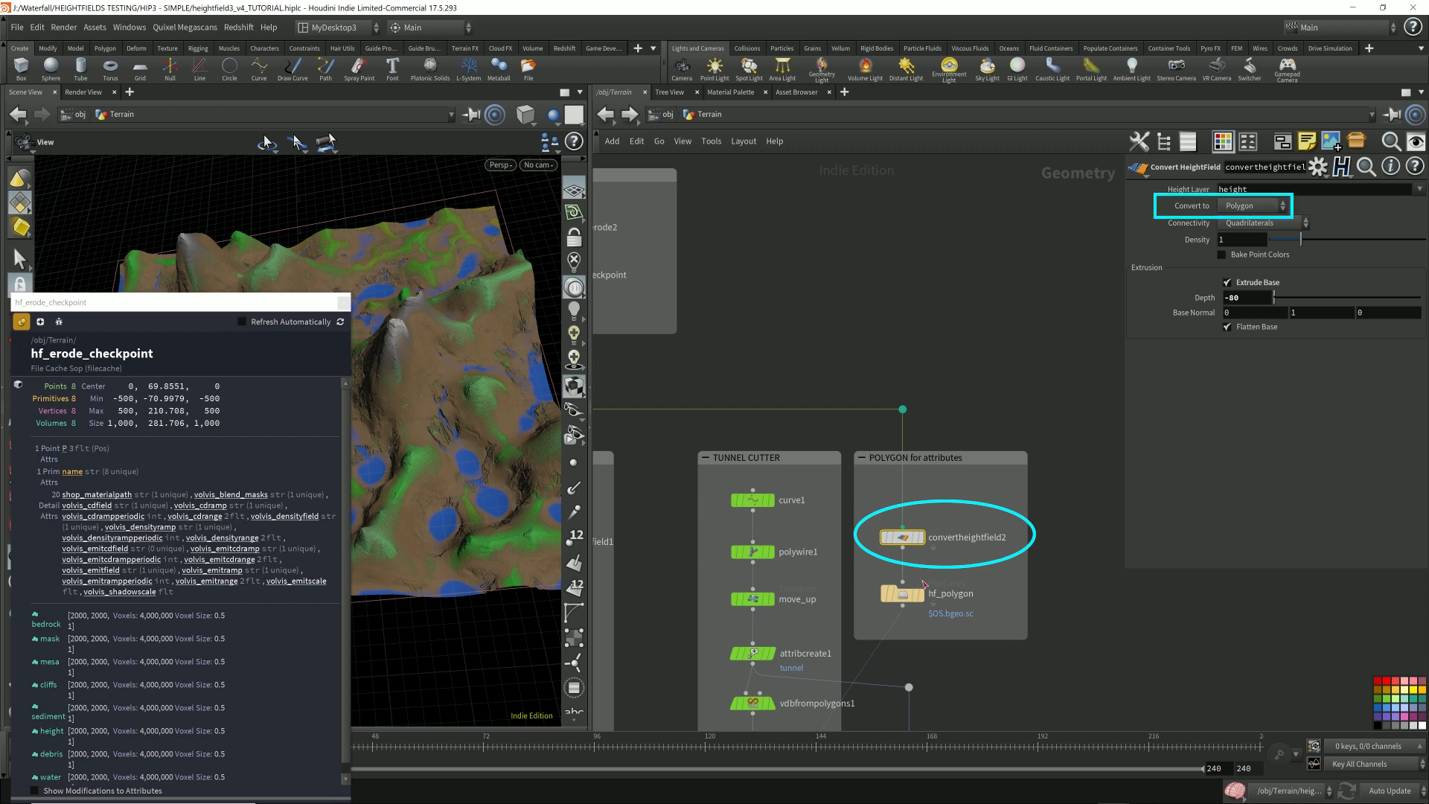
left_click(922, 593)
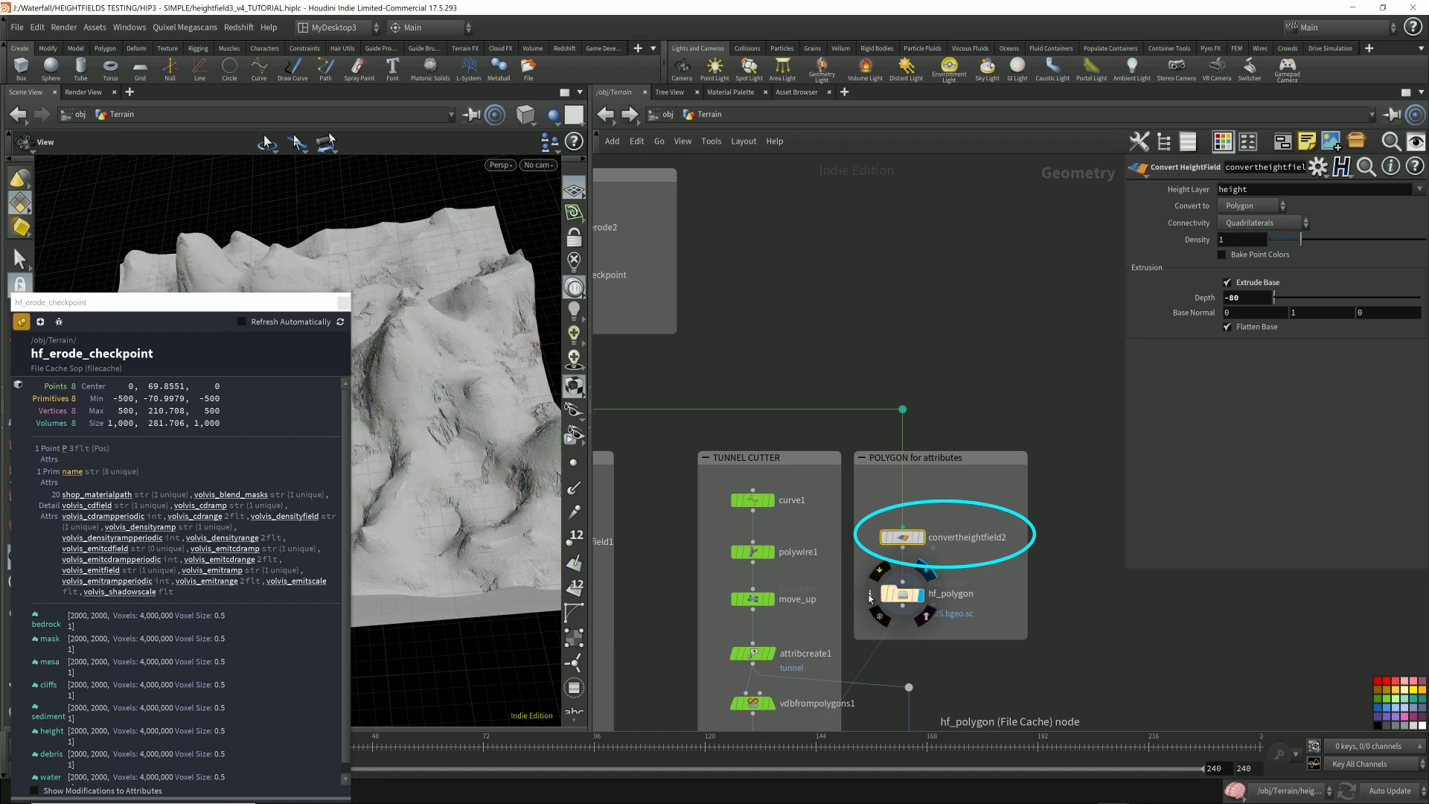
- Pin the hf_polygon node info beside the hf_erode_checkpoint info to compare their attributes, and select hf_polygon
left_click(873, 599)
left_click_drag(1061, 348, 1096, 342)
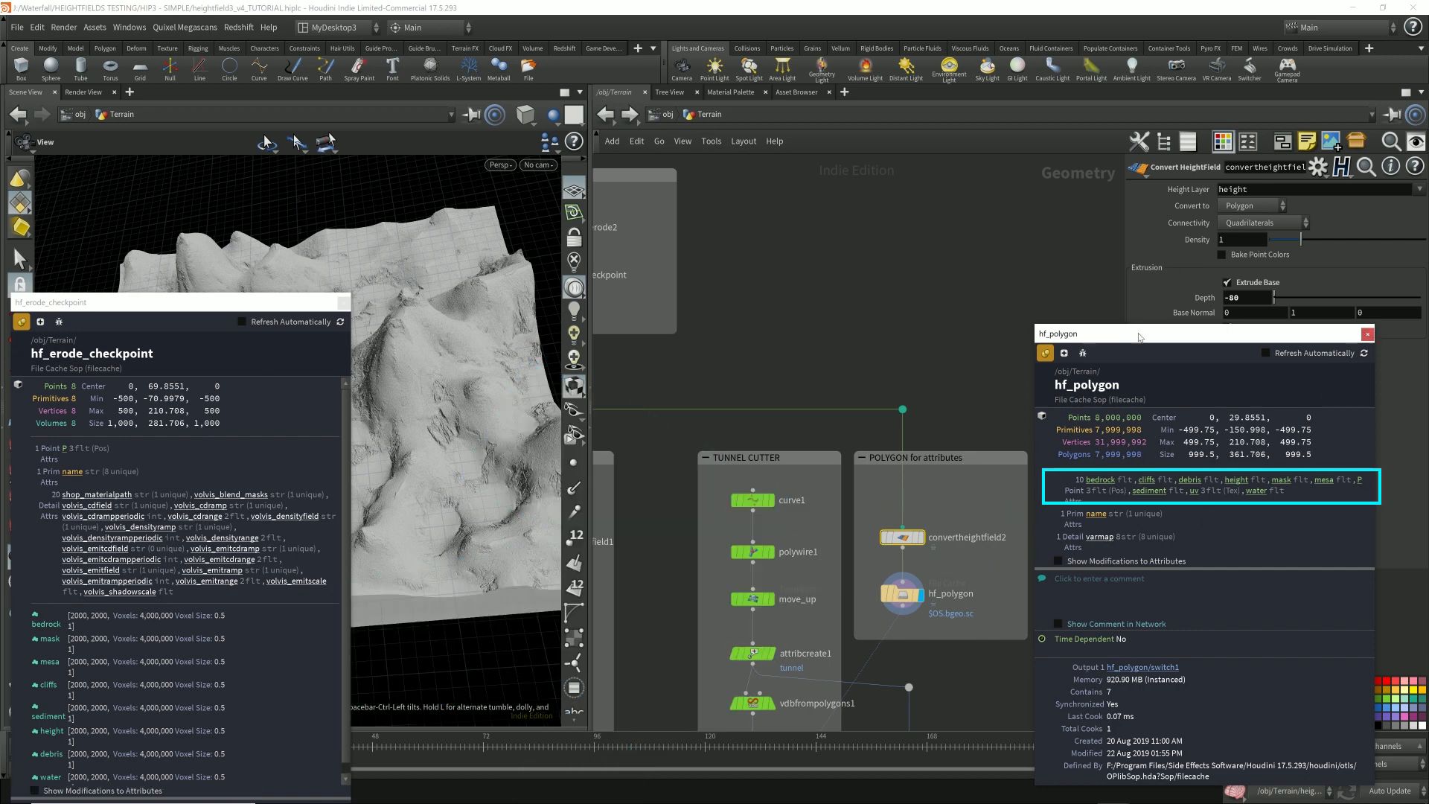
mouse_move(1141, 337)
left_mouse_down()
mouse_move(346, 344)
mouse_move(343, 481)
left_mouse_up()
middle_click_drag(907, 599, 934, 441)
left_click(935, 442)
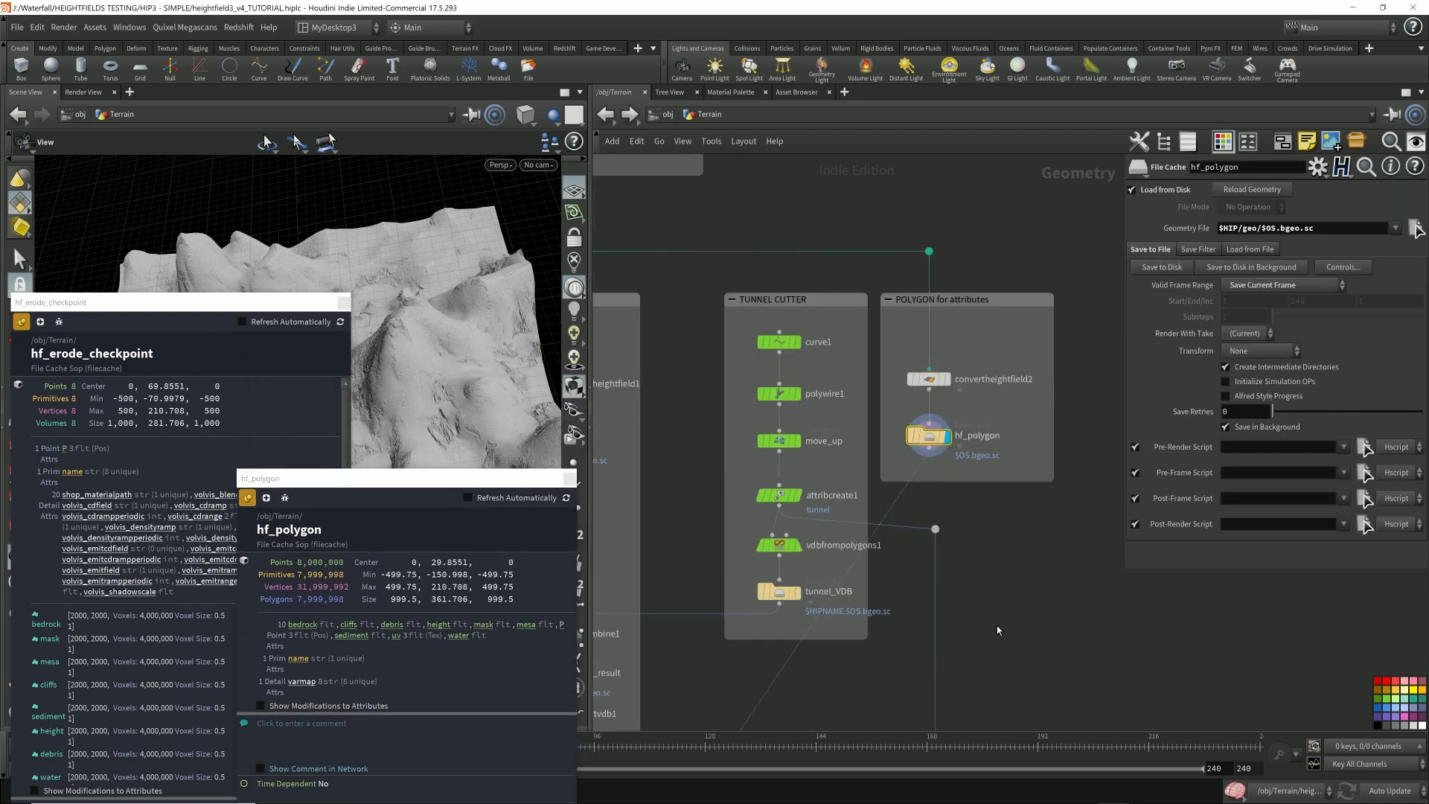
- Move the hf_erode_checkpoint info window aside, inspect the hf_polygon terrain up close, and select hf_vdb
middle_click_drag(997, 626, 1089, 374)
middle_click_drag(913, 524, 930, 561)
scroll(928, 562, "down", 1)
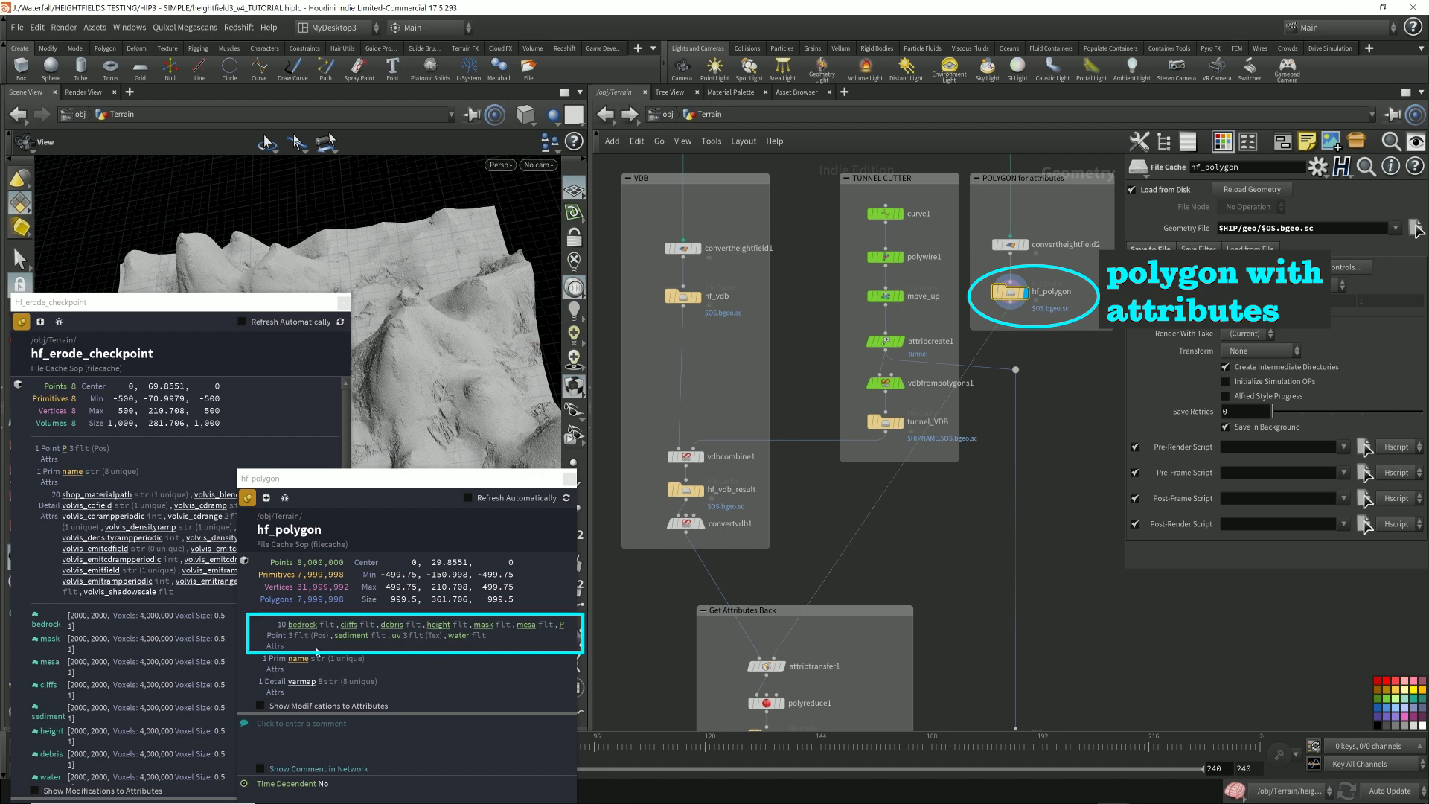
middle_click_drag(434, 403, 494, 295)
scroll(445, 299, "down", 2)
left_click_drag(327, 302, 306, 311)
middle_click_drag(432, 303, 476, 318)
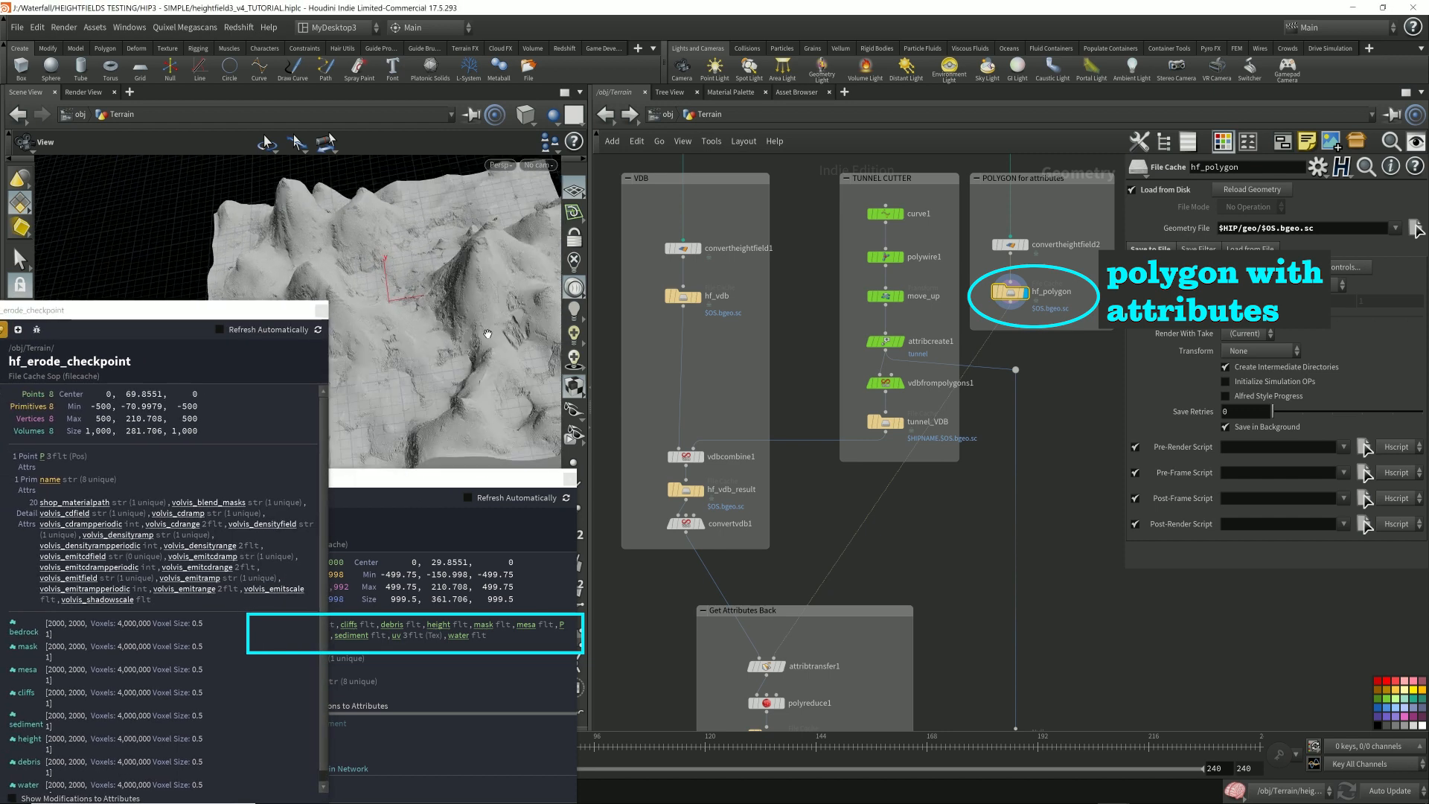
right_click_drag(482, 342, 541, 318)
mouse_move(457, 344)
left_mouse_down()
mouse_move(482, 308)
mouse_move(452, 377)
mouse_move(472, 357)
left_mouse_up()
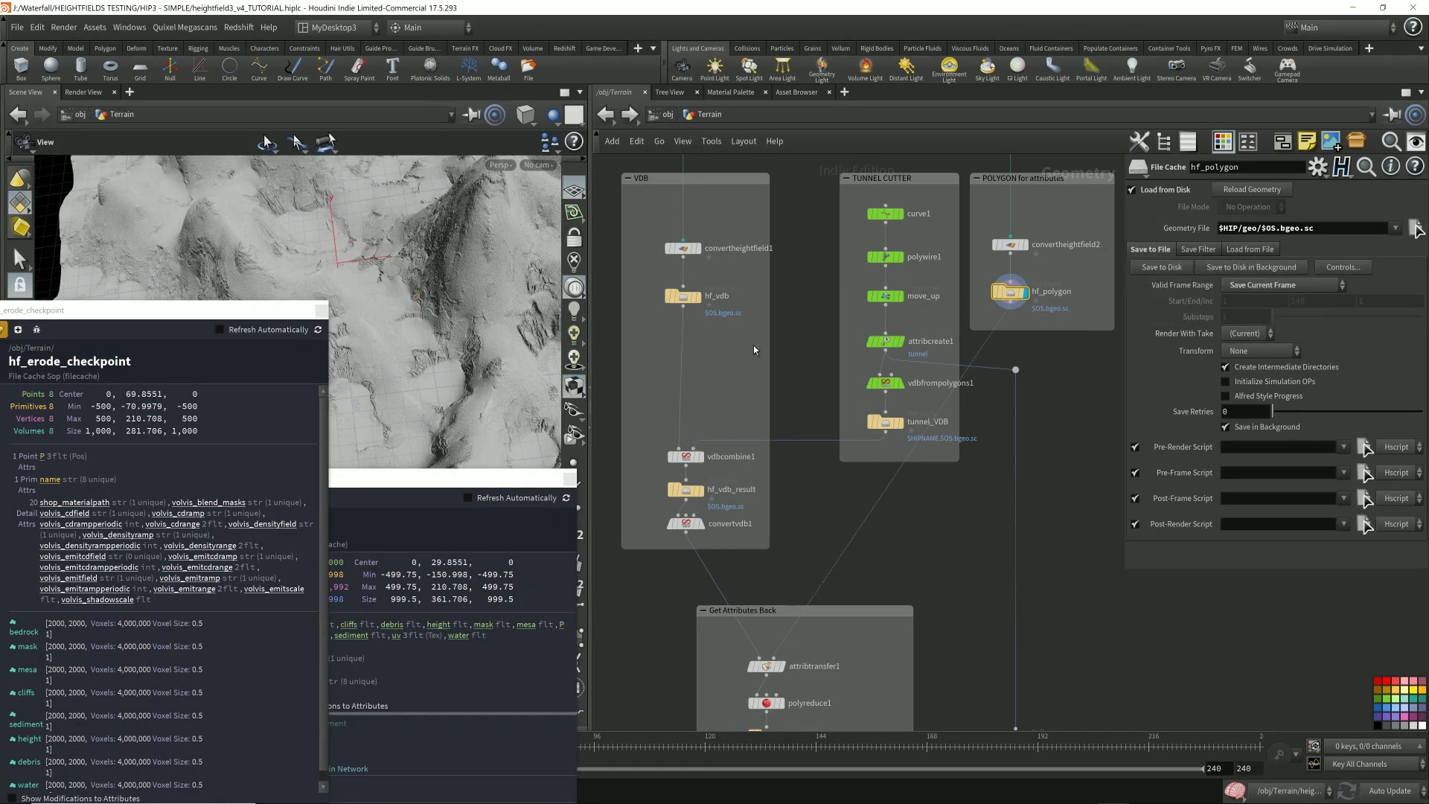
left_click(681, 296)
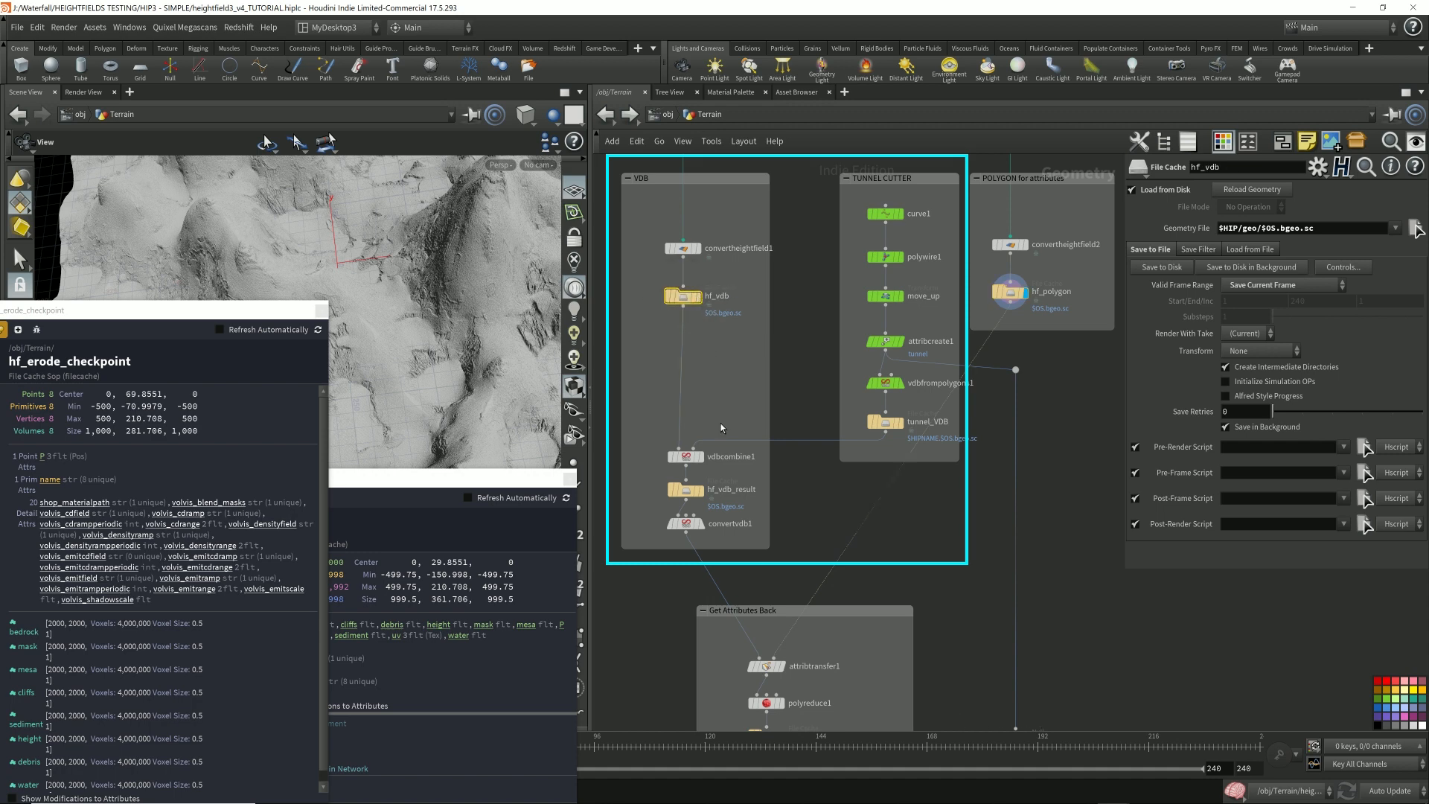
- Display hf_vdb_result, inspect the tunnel cut in the terrain, and bring the hf_polygon info window forward
left_click(688, 489)
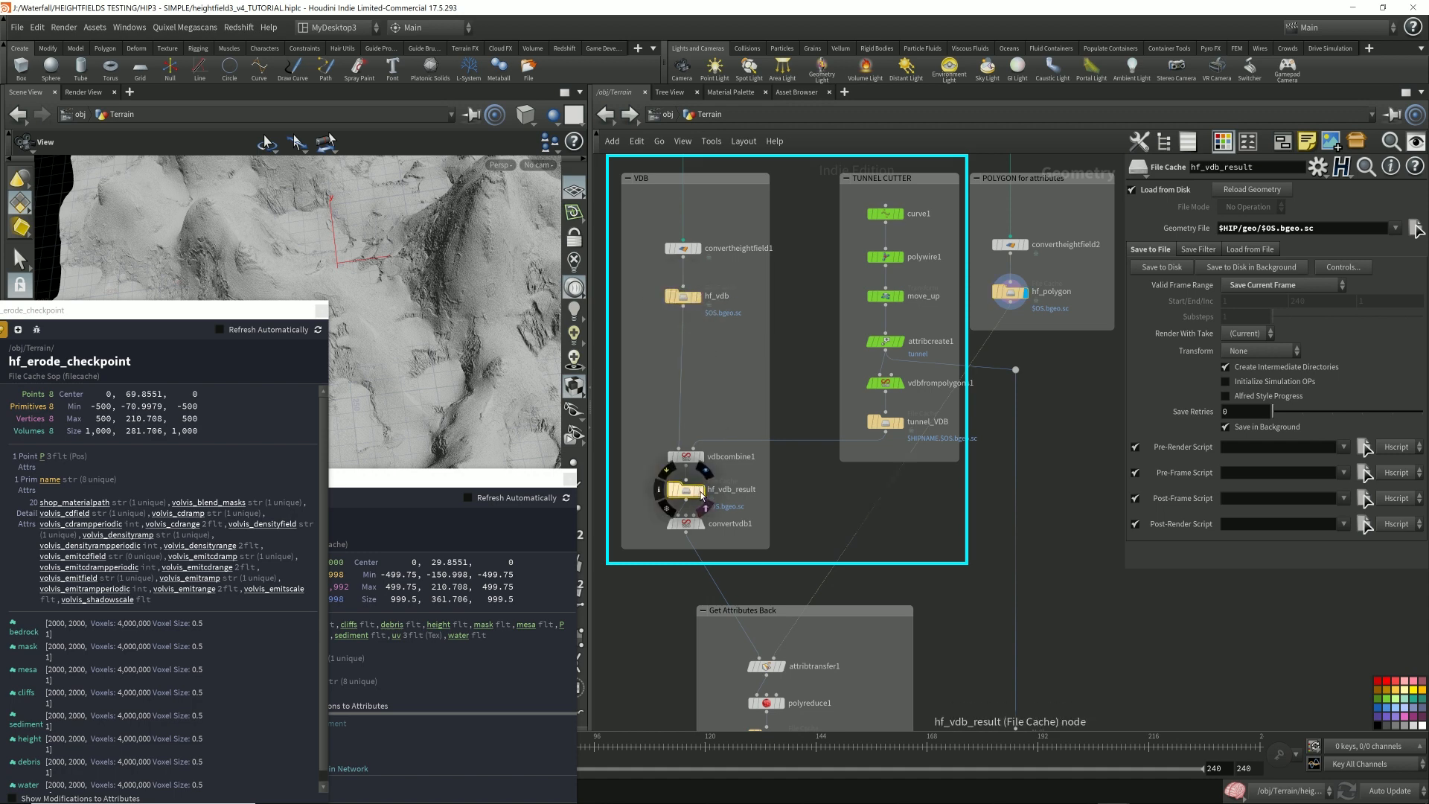
left_click_drag(510, 364, 491, 421)
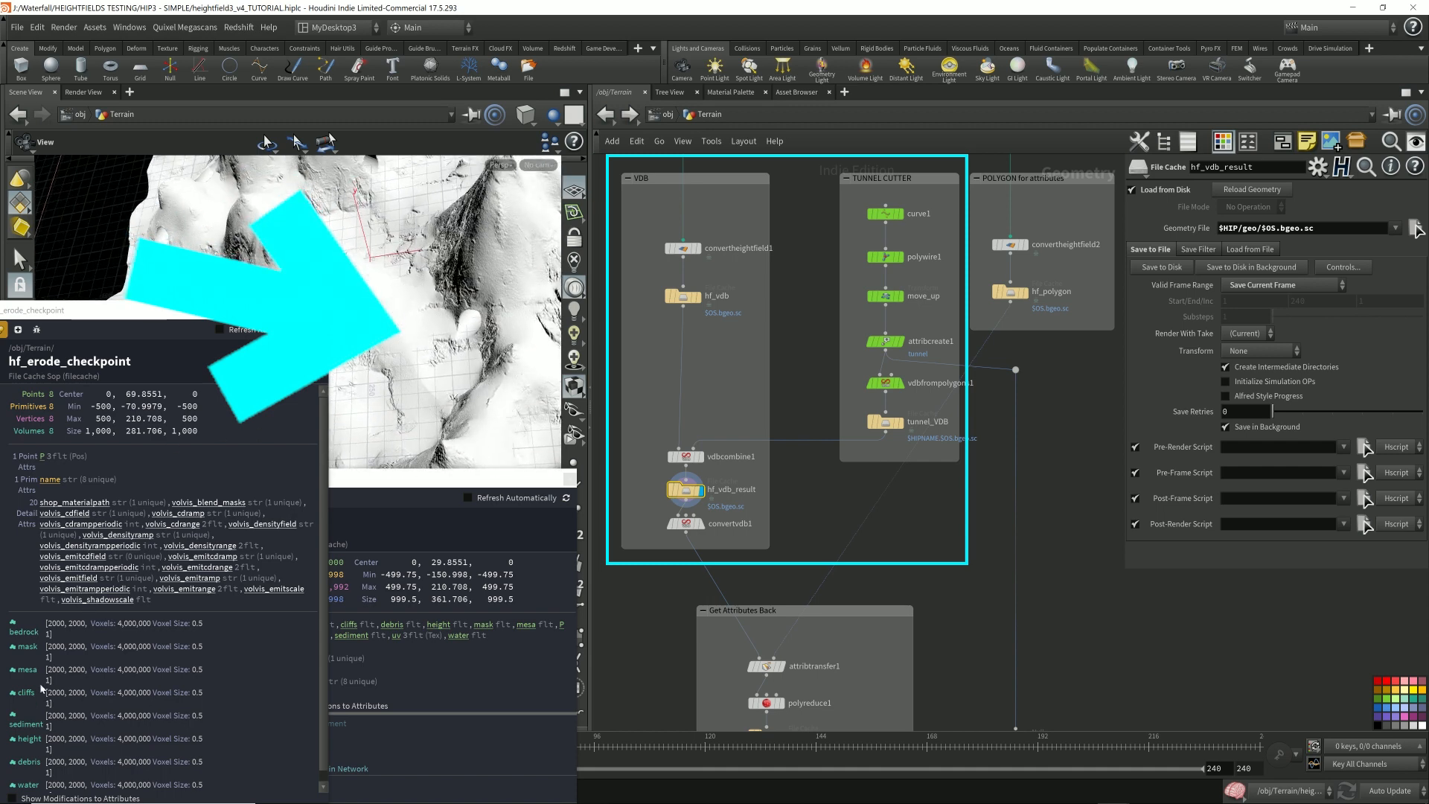
left_click(432, 536)
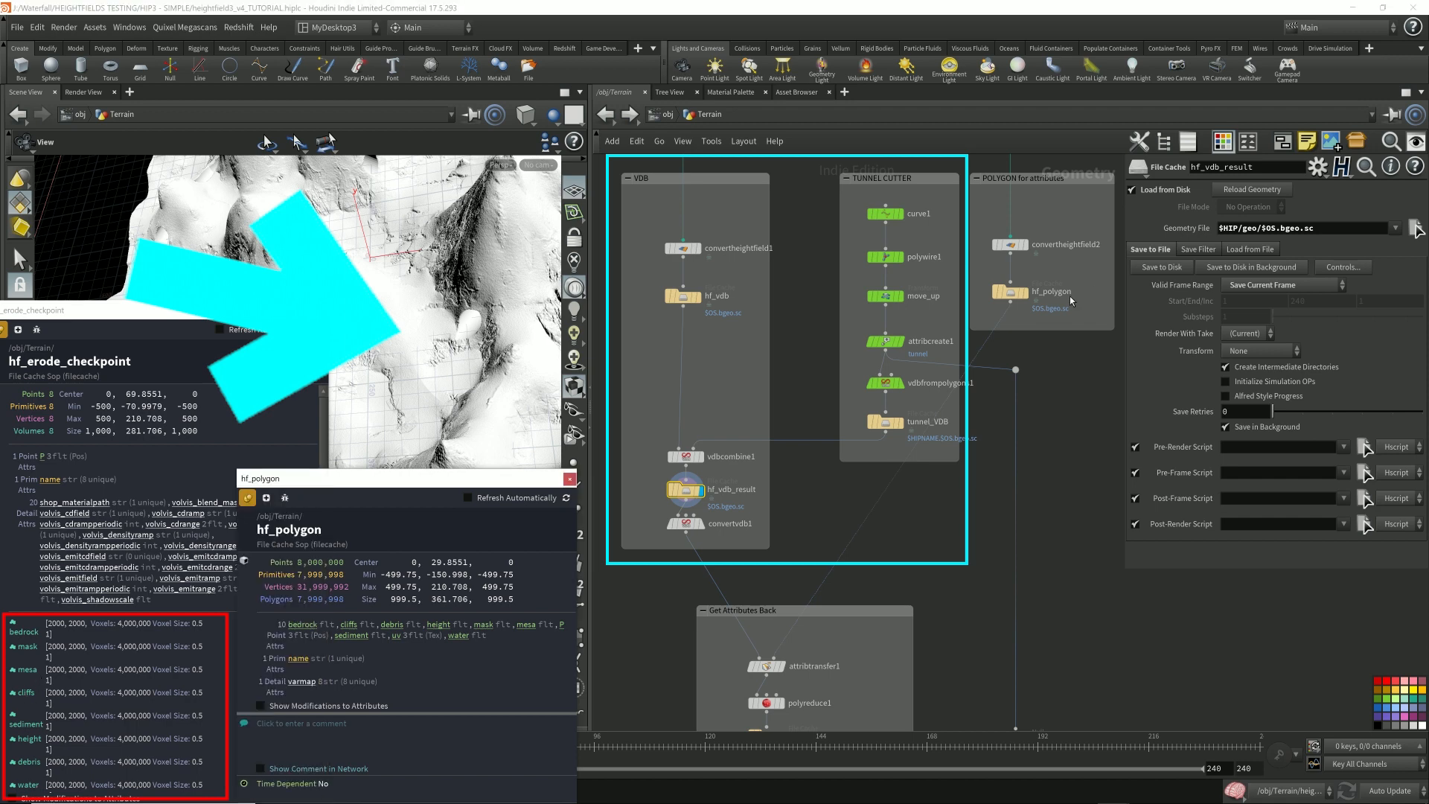
- Compare the hf_polygon and convertvdb1 geometry feeding attribtransfer1, and select attribtransfer1 to review its transfer settings
left_click(1026, 298)
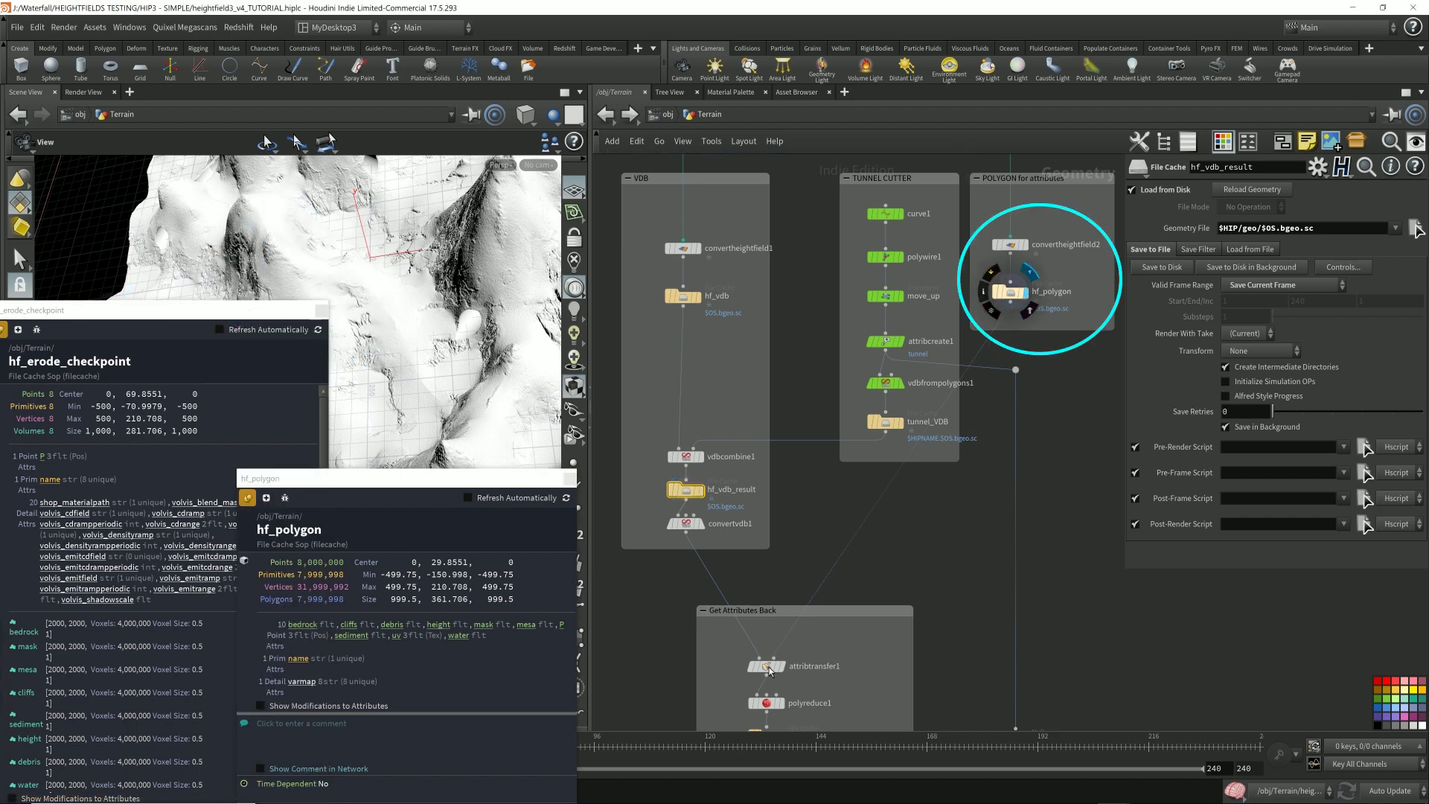
left_click(769, 667)
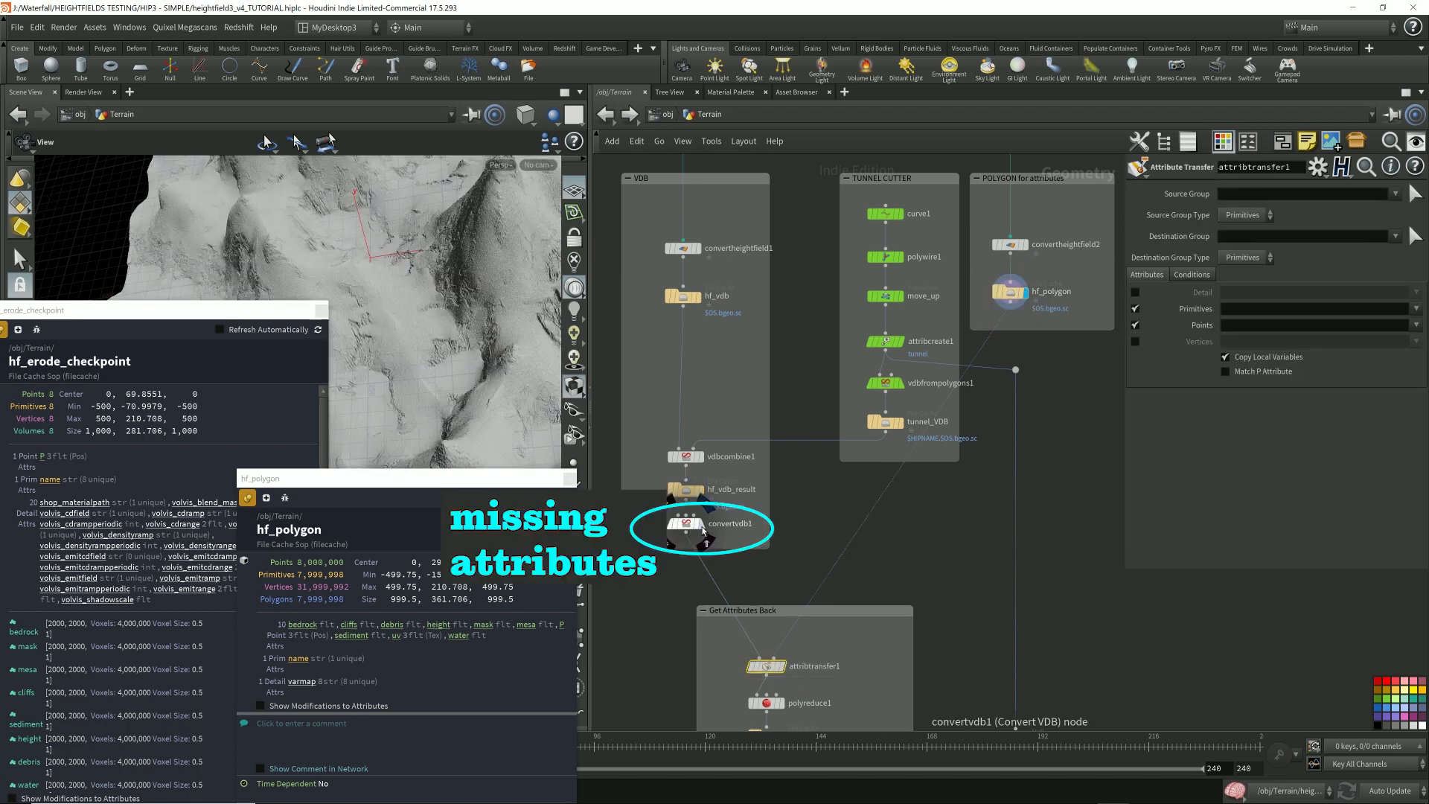
left_click(1025, 292)
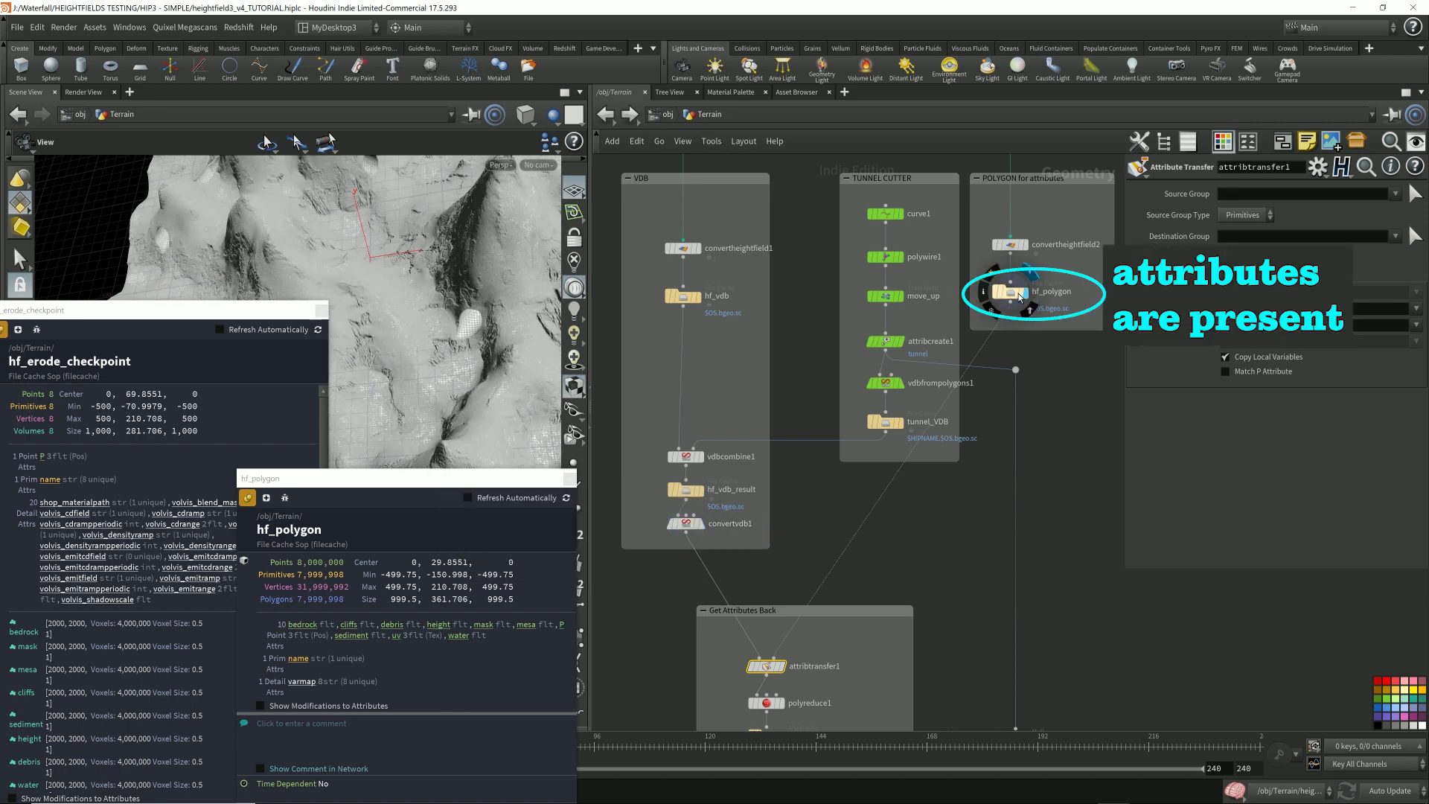
- Add Null nodes named HF_with_attribute_data after hf_polygon and HF_with_tunnel after convertvdb1
left_click(1037, 309)
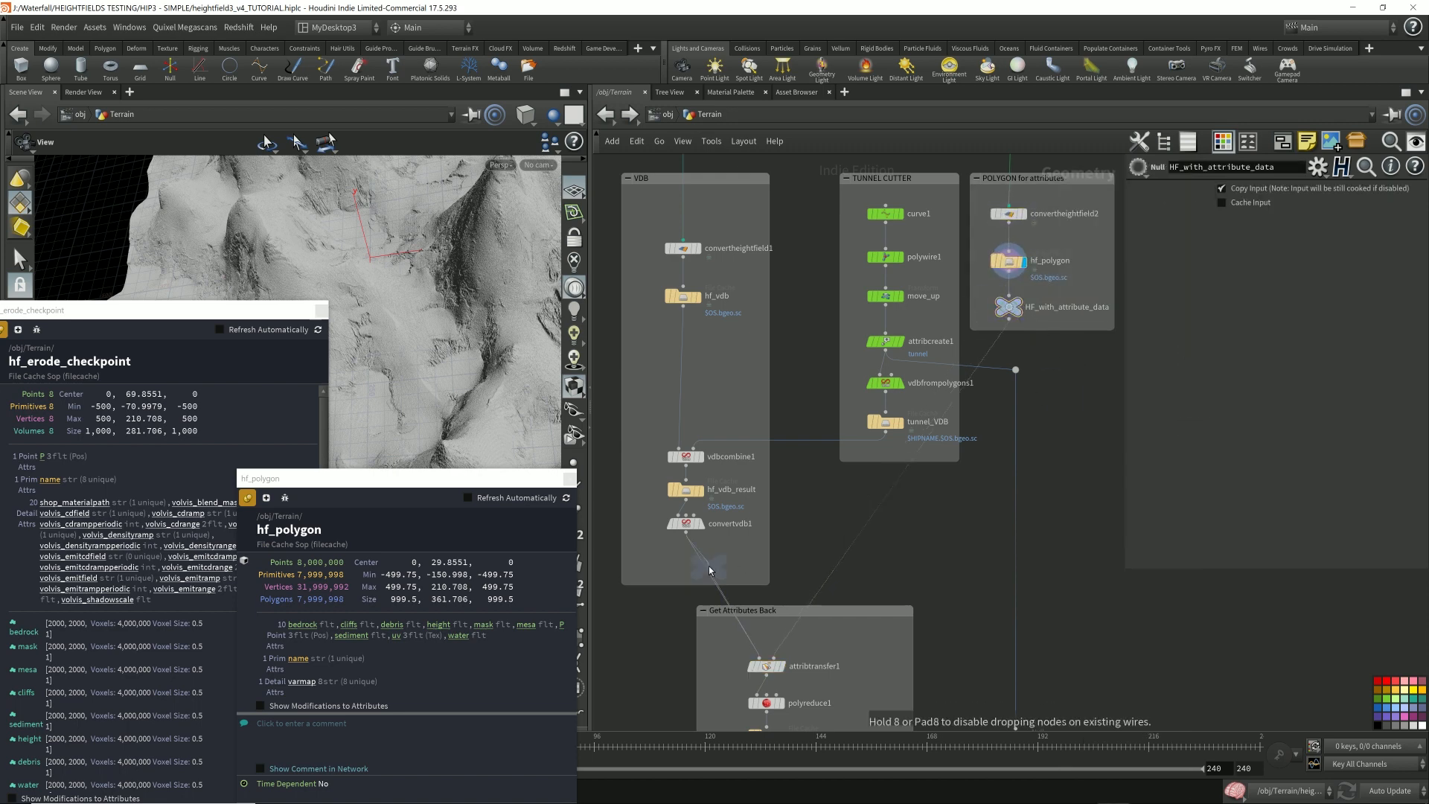
left_click(705, 564)
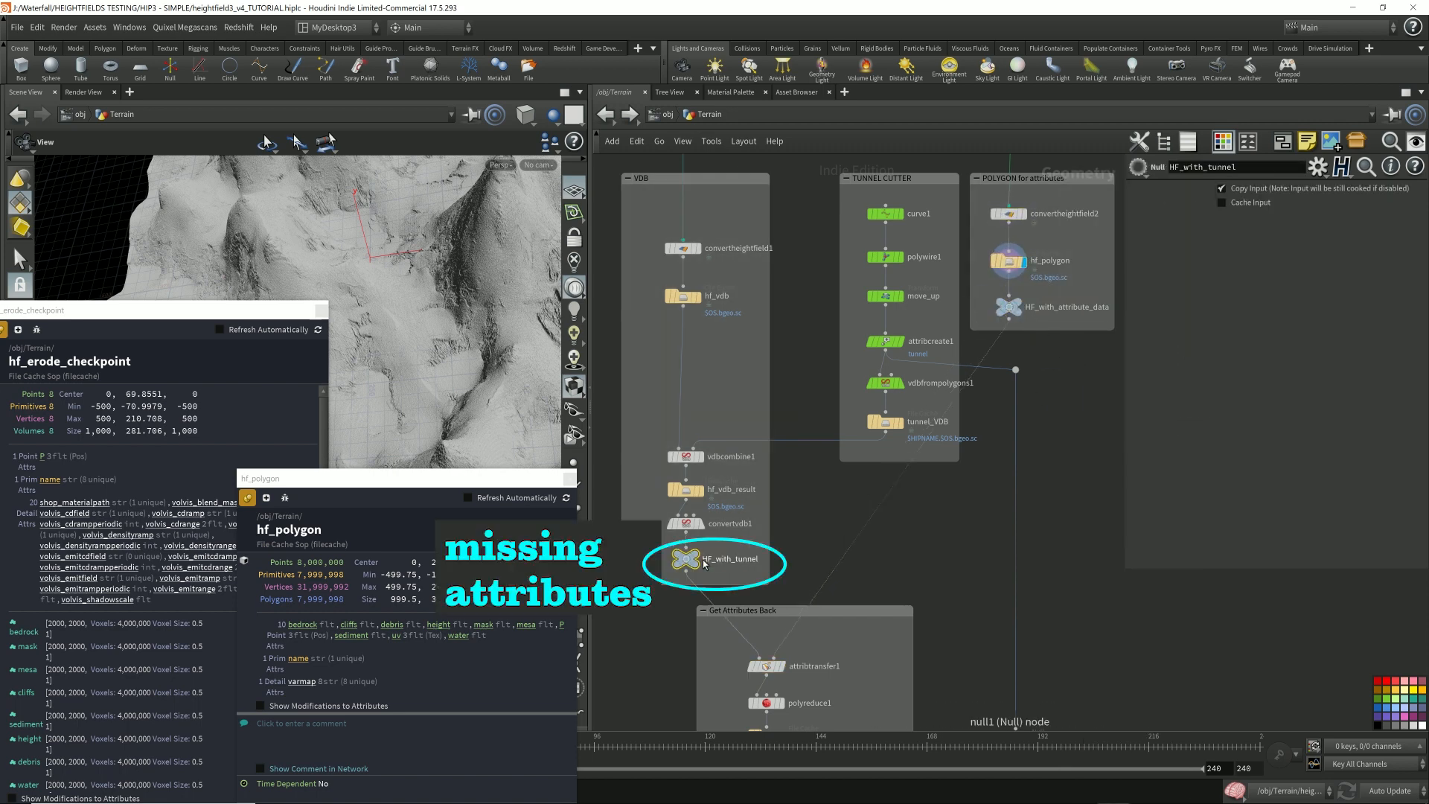
- Display attribtransfer1, pin its node info clear of the network, and inspect its attributes and the tunnel terrain
left_click(768, 664)
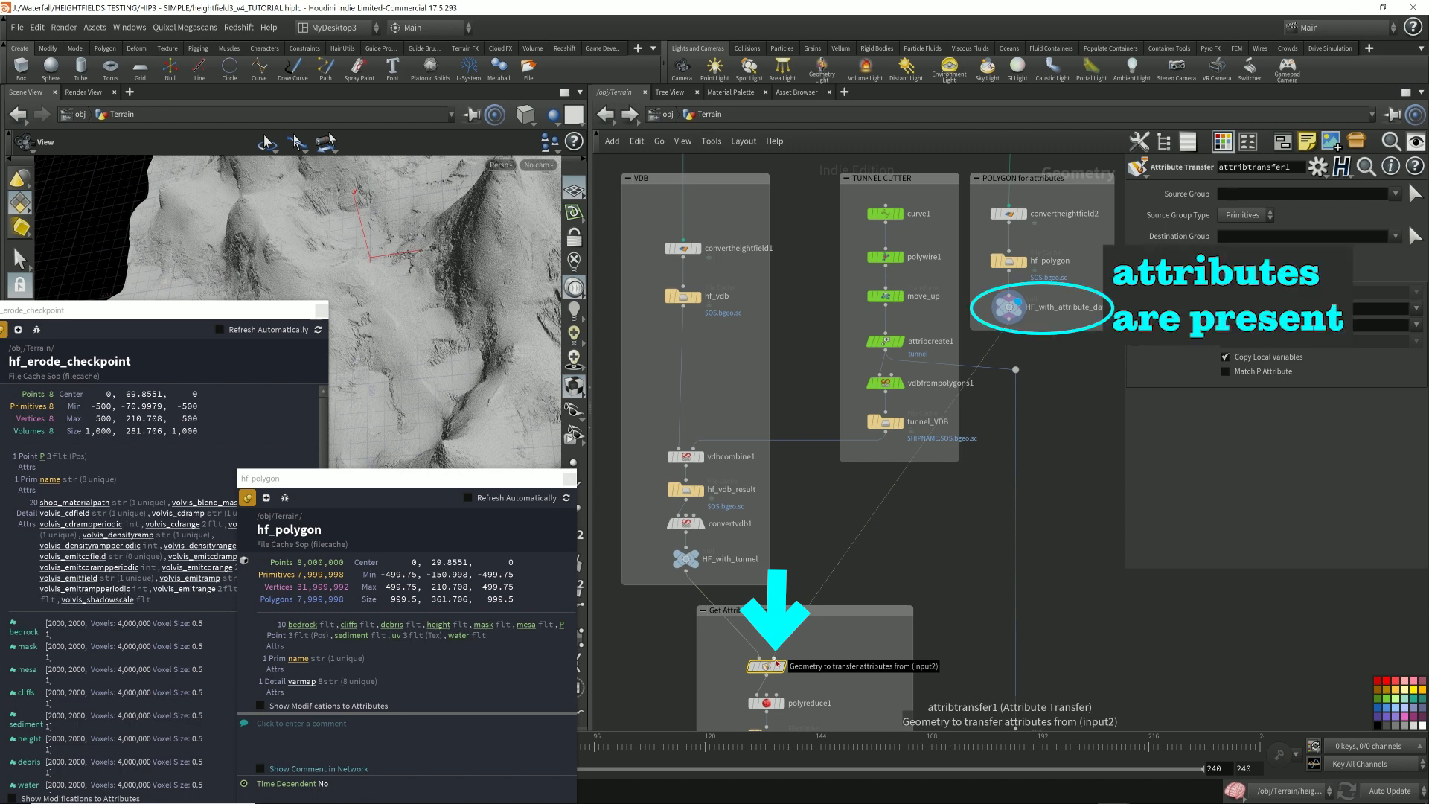
mouse_move(780, 669)
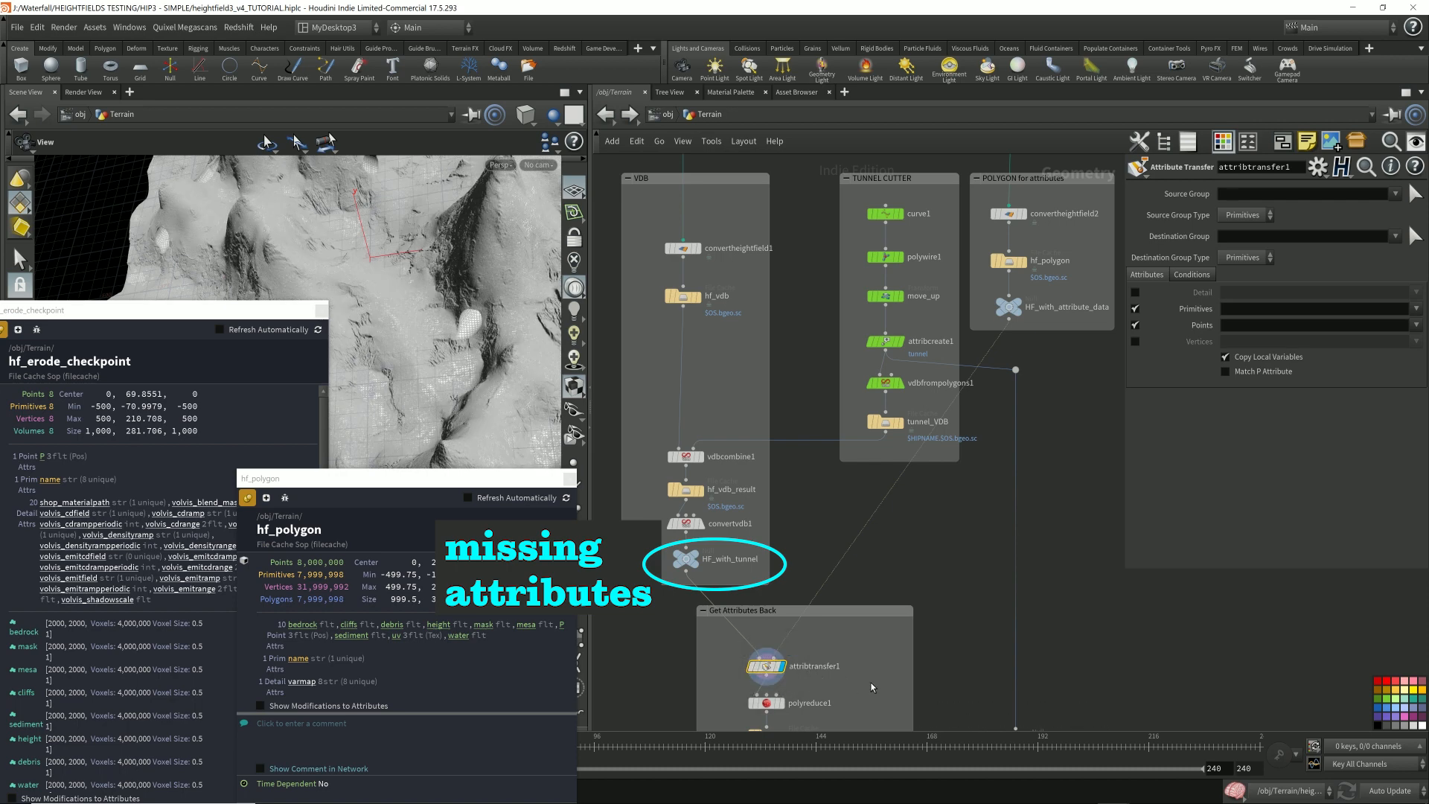
left_click(737, 666)
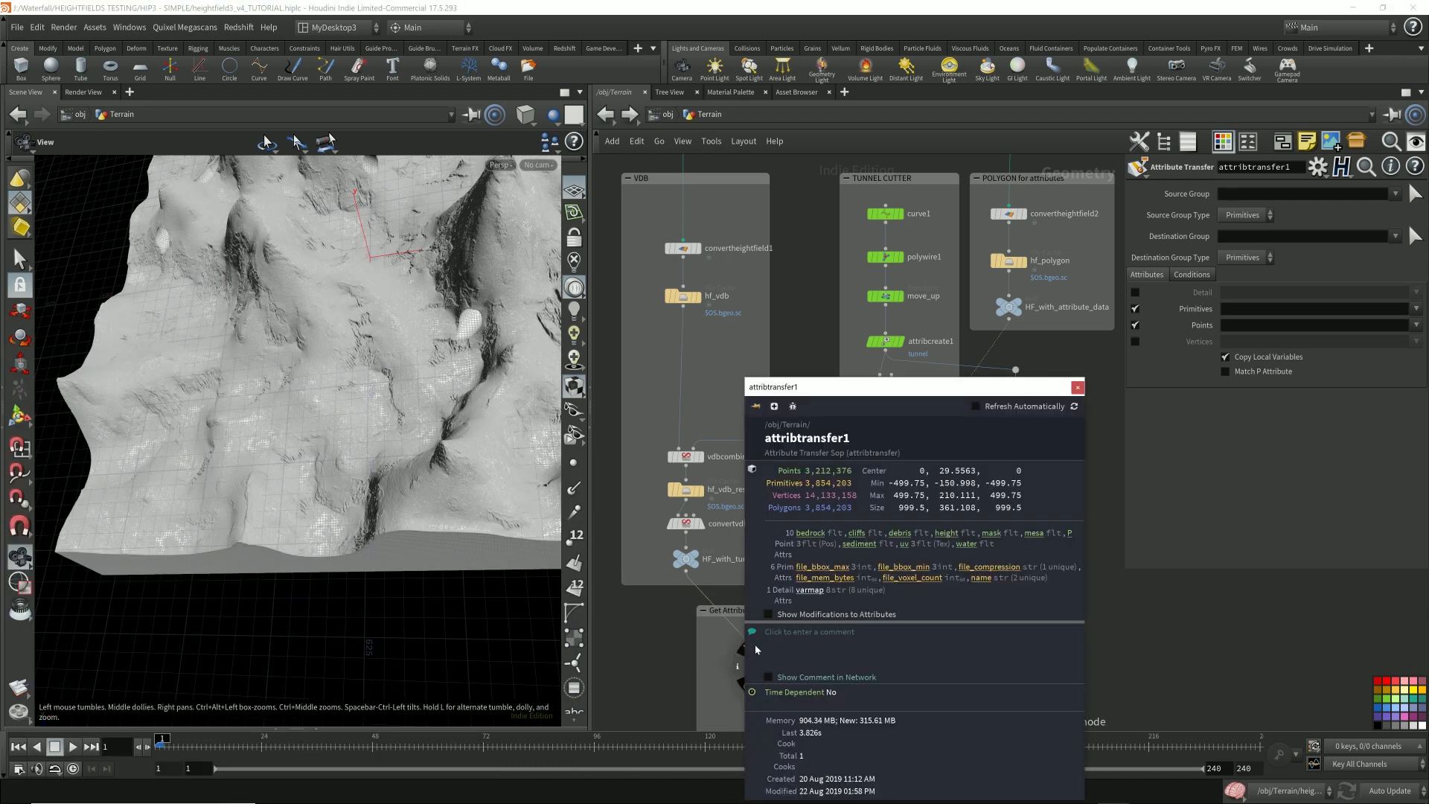
left_click_drag(919, 398, 490, 434)
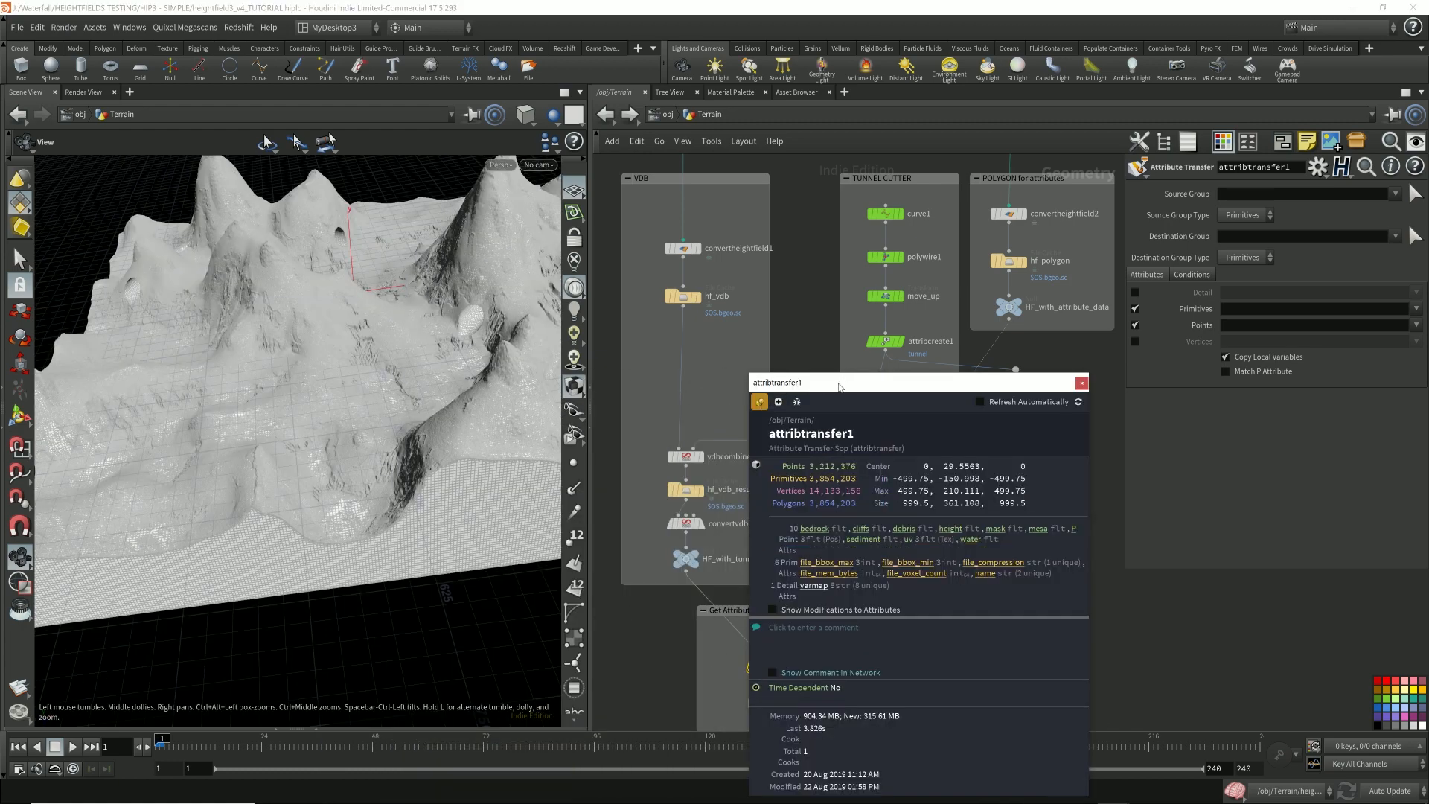
mouse_move(846, 382)
left_mouse_down()
mouse_move(402, 489)
mouse_move(379, 536)
left_mouse_up()
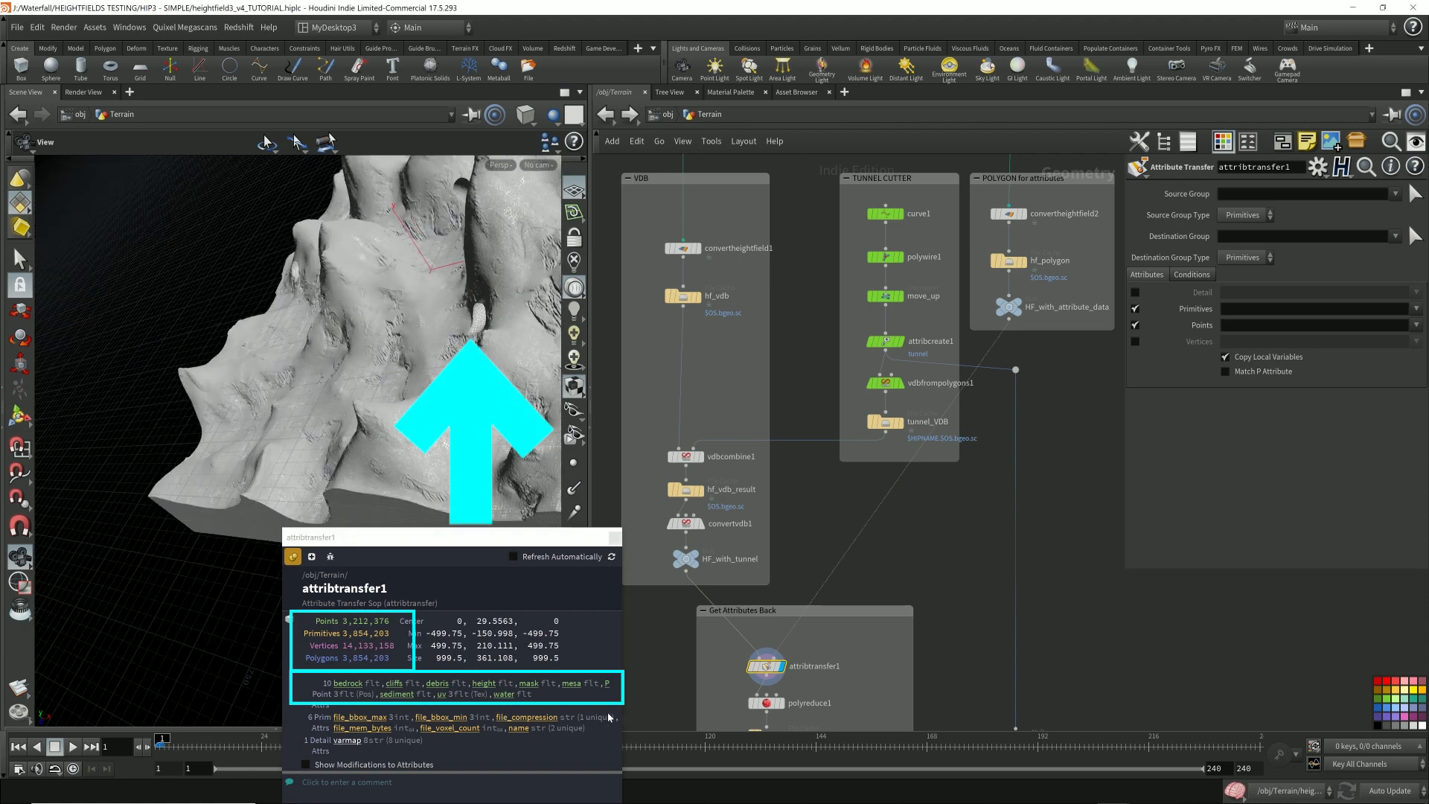
left_click_drag(327, 395, 438, 416)
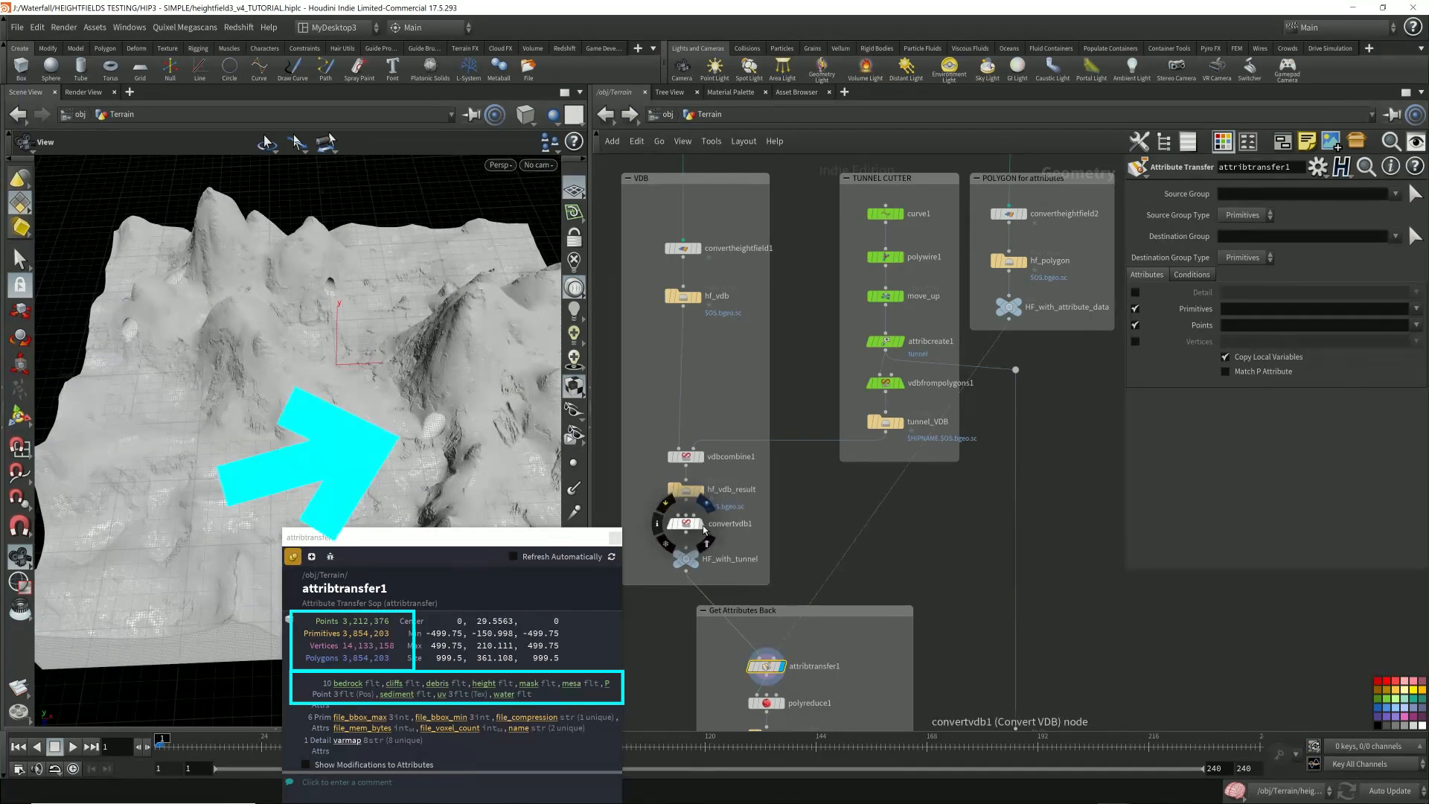
- Close the pinned attribtransfer1 info, reopen it from the Get Attributes Back box to check the point count, and dismiss it
left_click(615, 537)
middle_click_drag(957, 660, 962, 385)
scroll(805, 392, "up", 4)
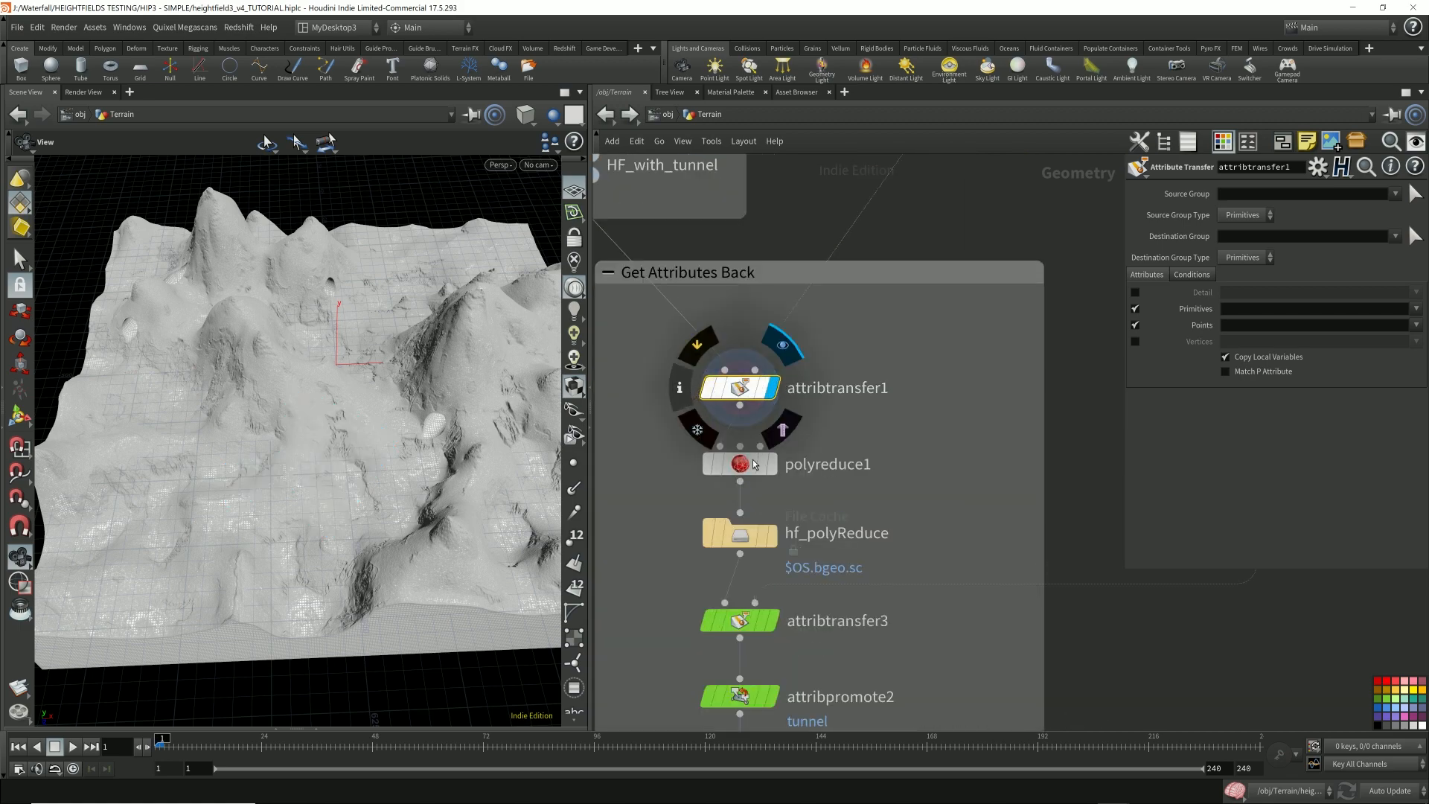
left_click(681, 388)
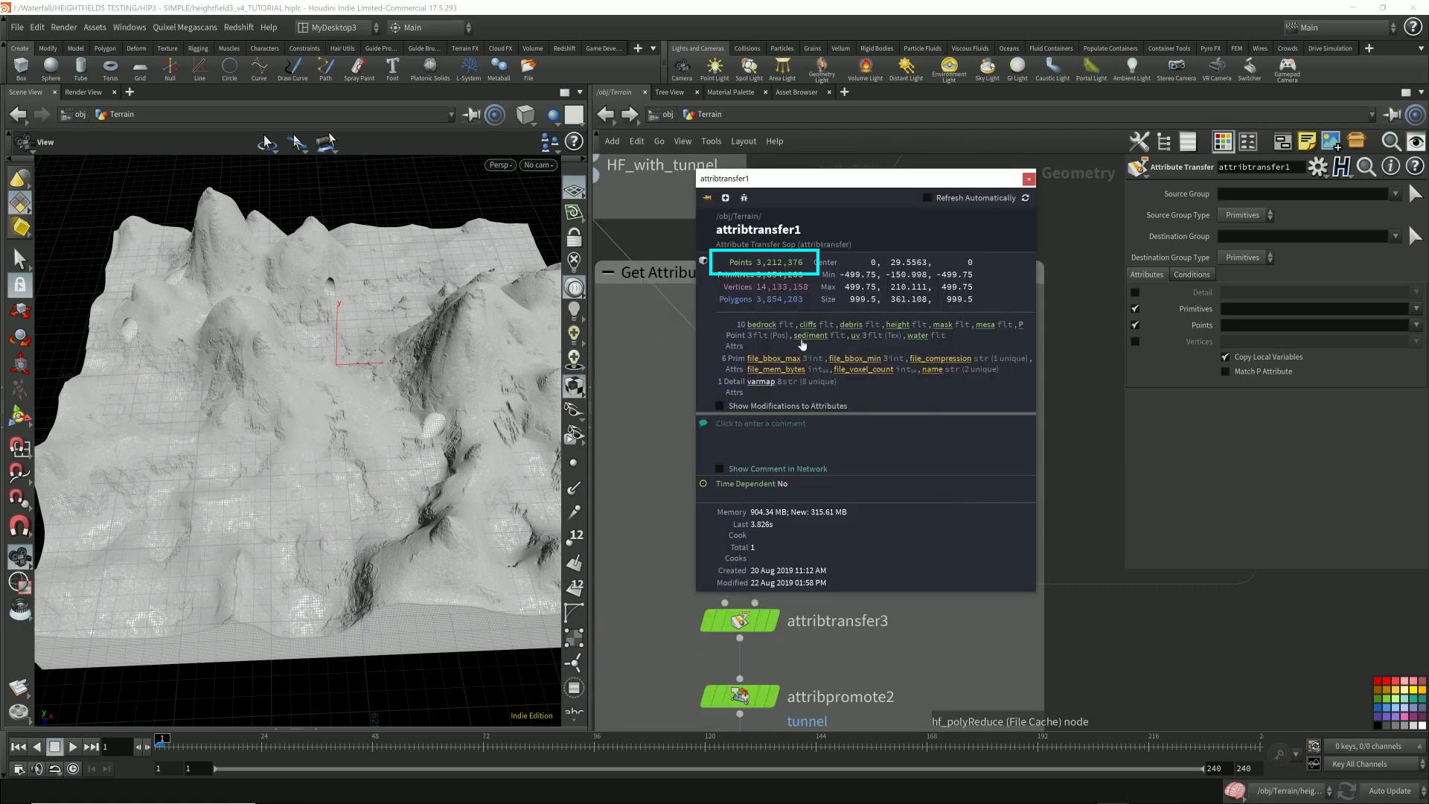
left_click(1028, 179)
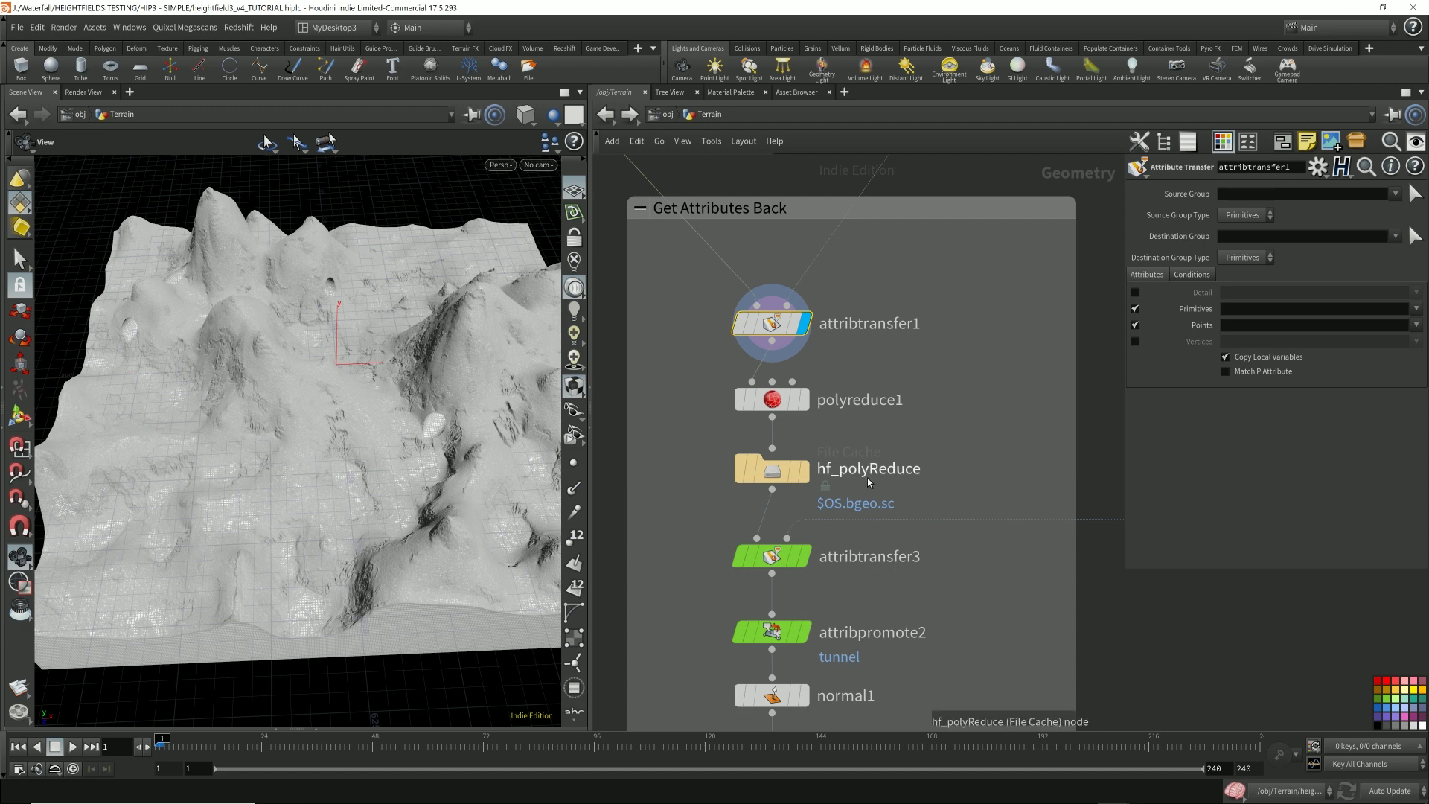
- Display the hf_polyReduce cache and review the Percent To Keep setting on polyreduce1
left_click_drag(919, 434, 707, 375)
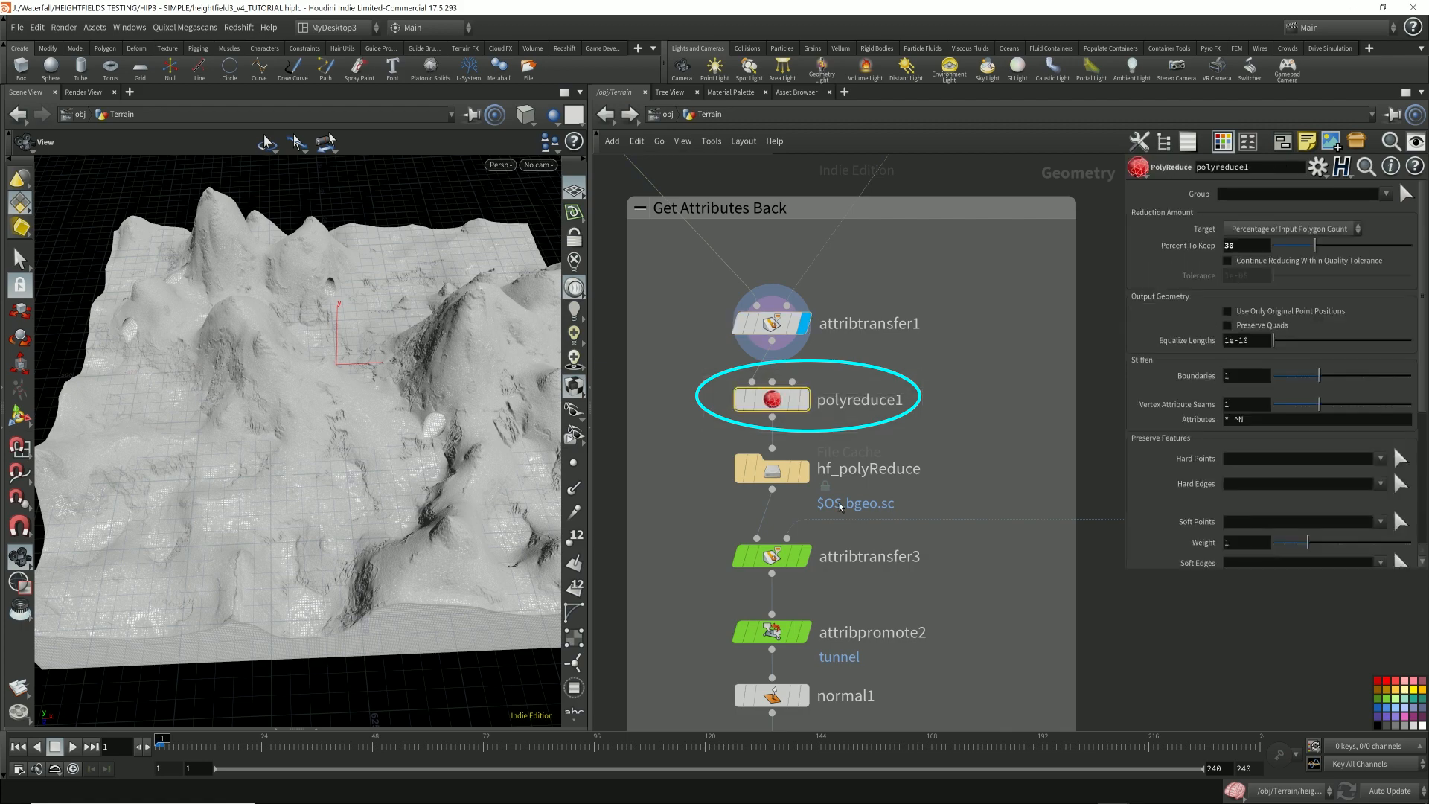
left_click(772, 475)
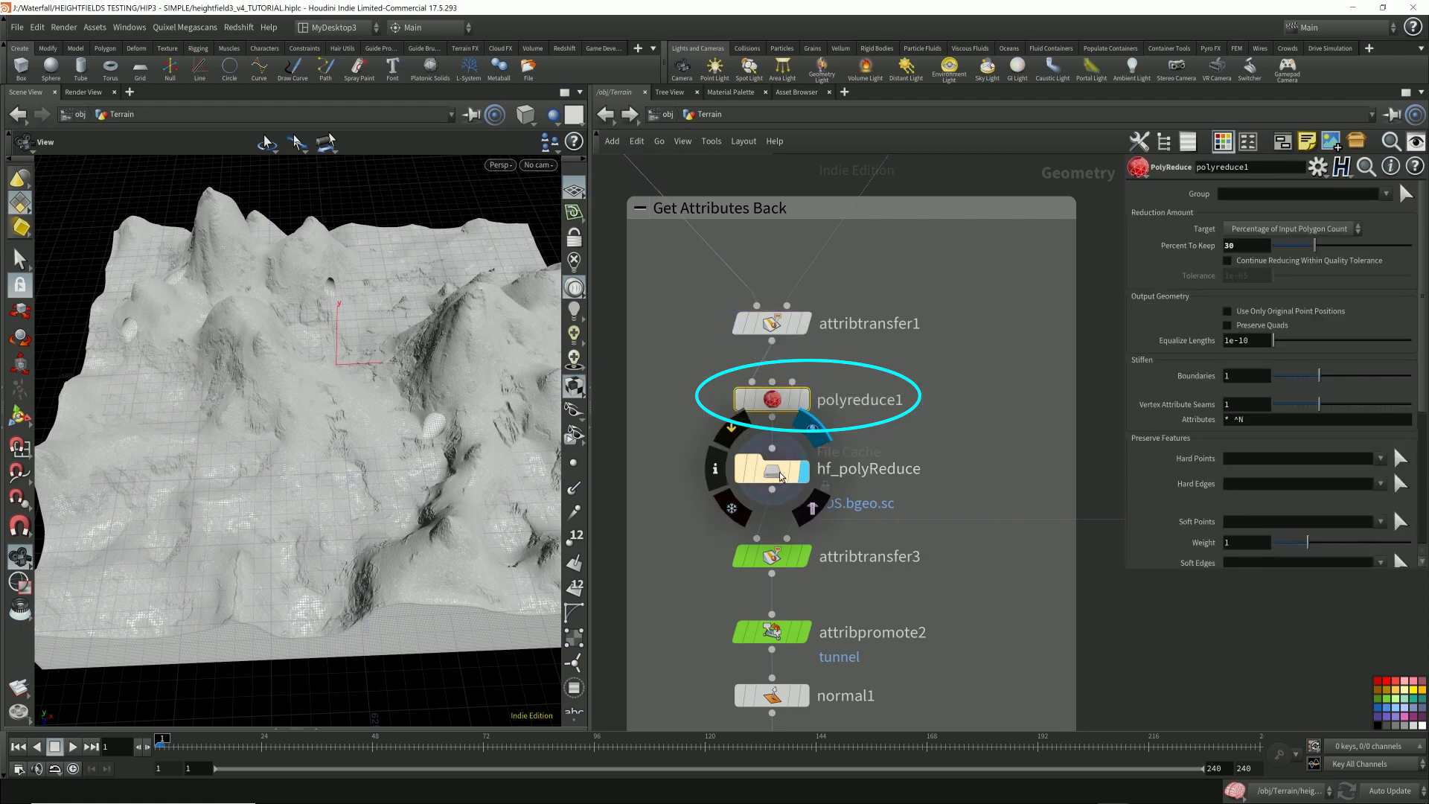
mouse_move(804, 400)
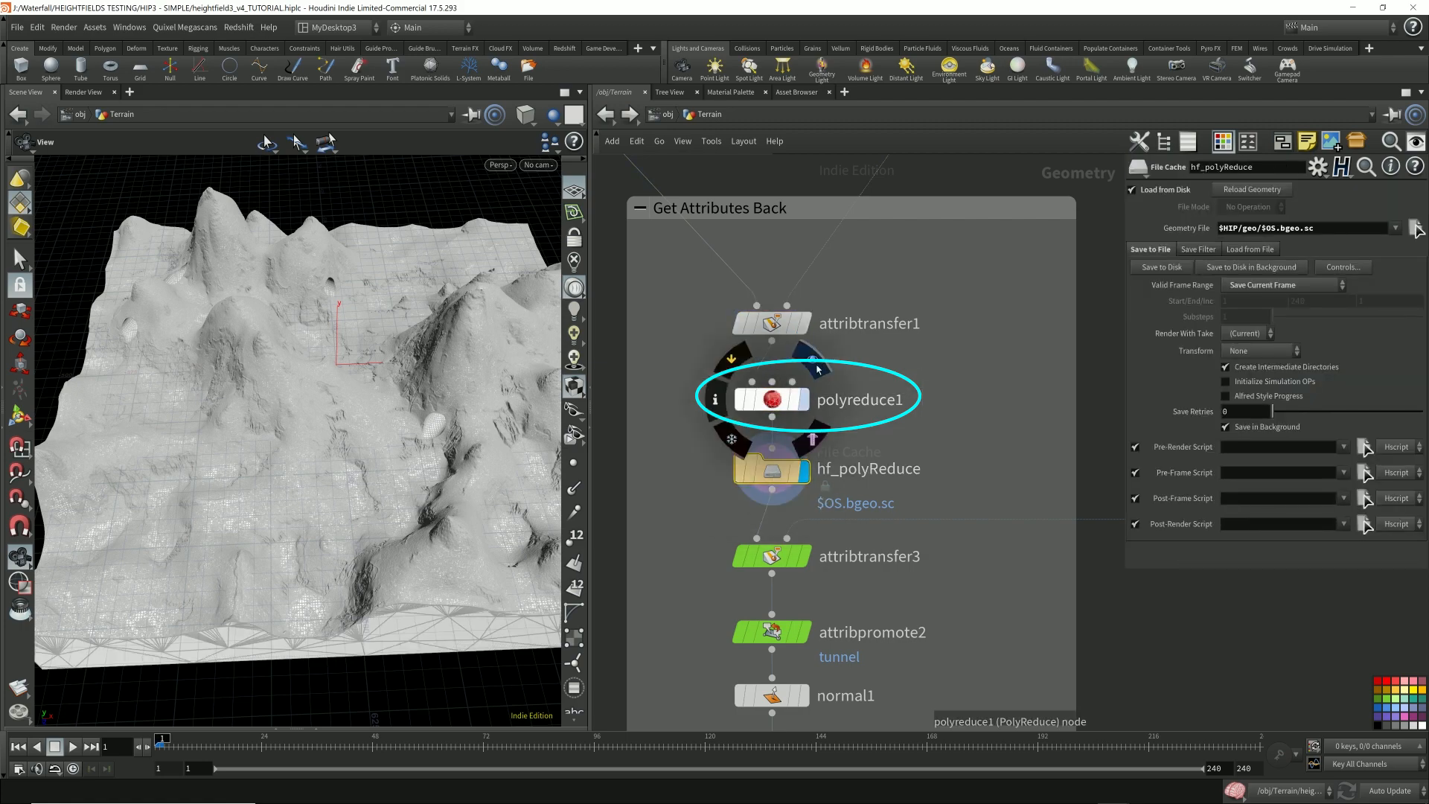
mouse_move(782, 480)
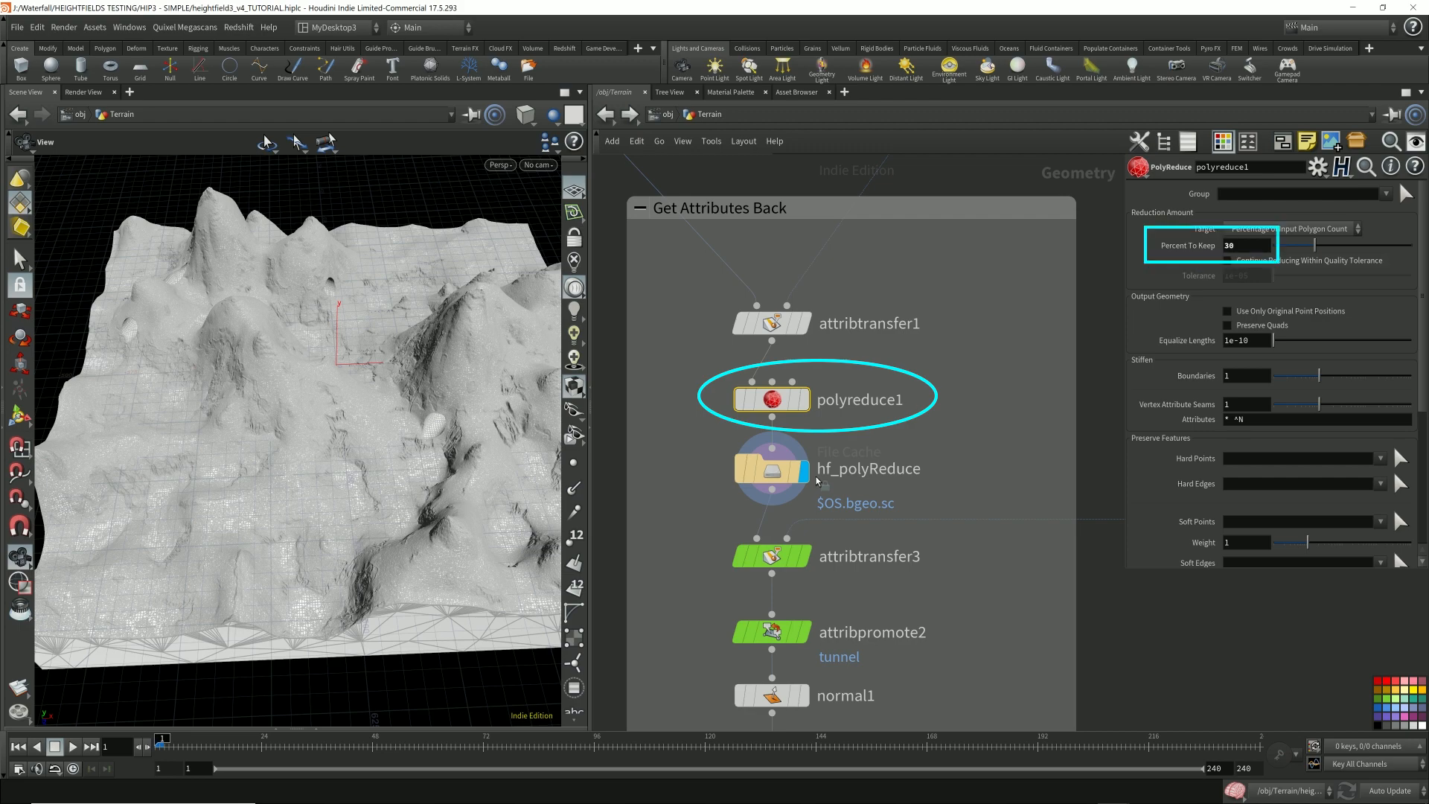
- Compare the point counts of hf_polyReduce and attribtransfer1 in side windows, inspect the reduced terrain, and close both windows
left_click(731, 475)
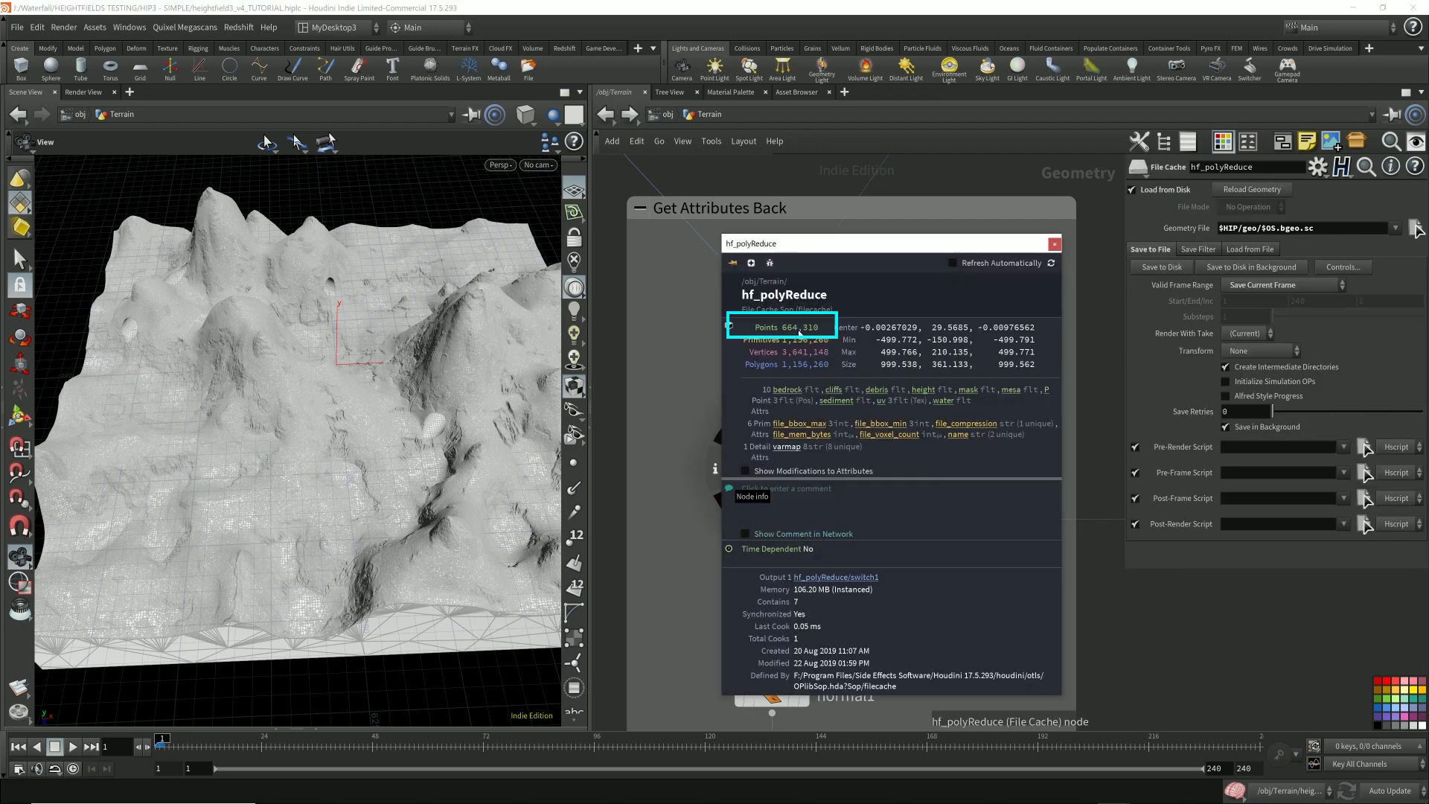
left_click_drag(828, 246, 1106, 432)
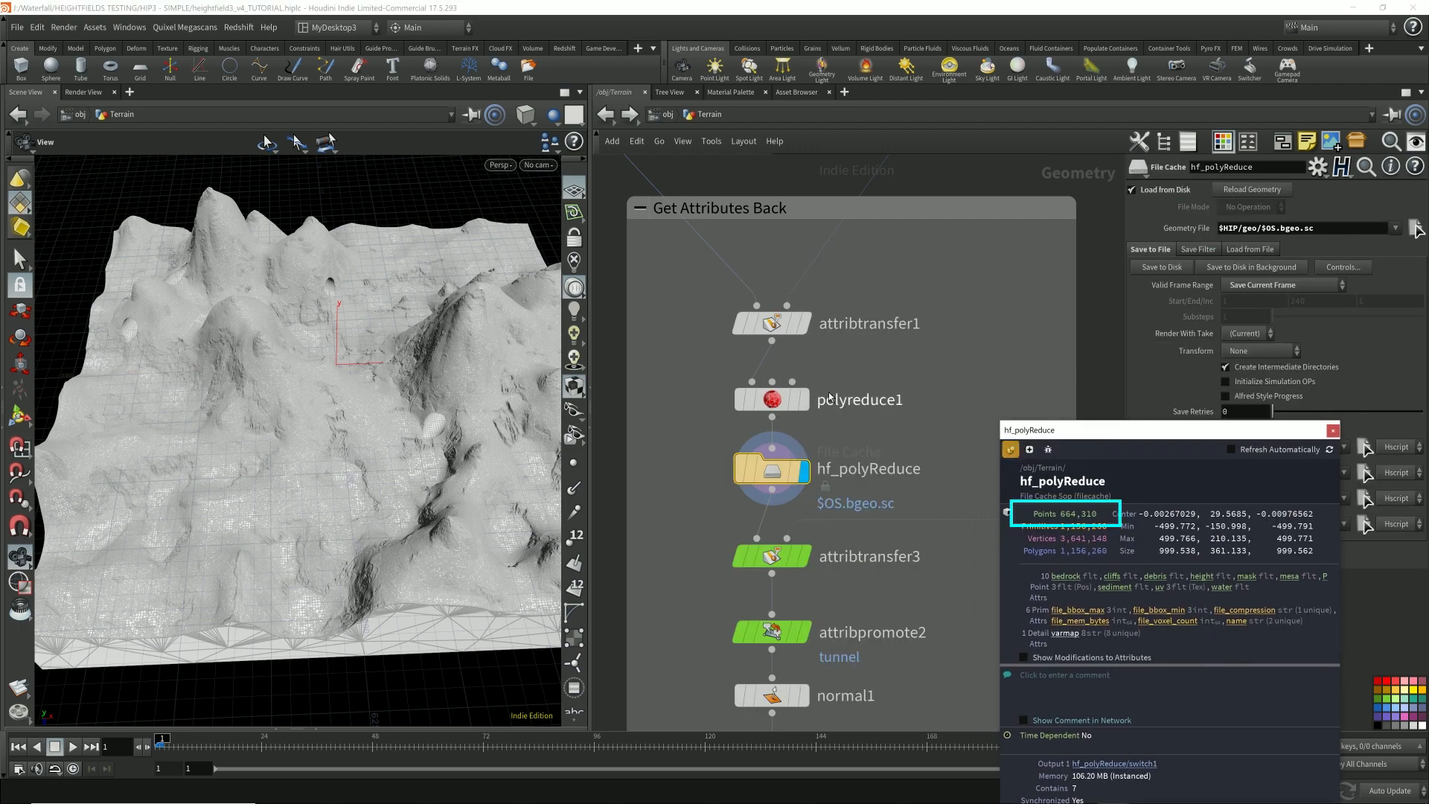
left_click(734, 337)
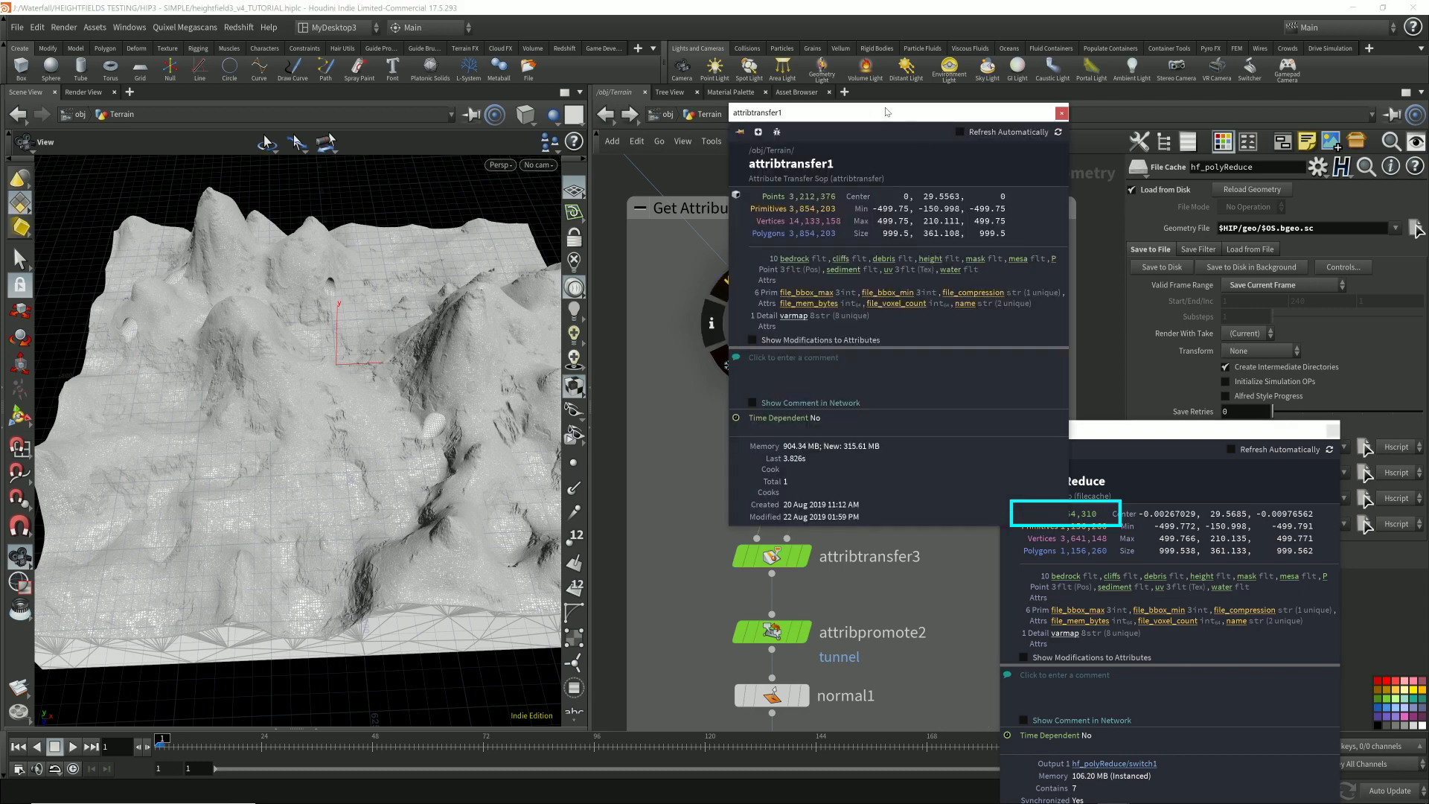
left_click_drag(856, 115, 1131, 56)
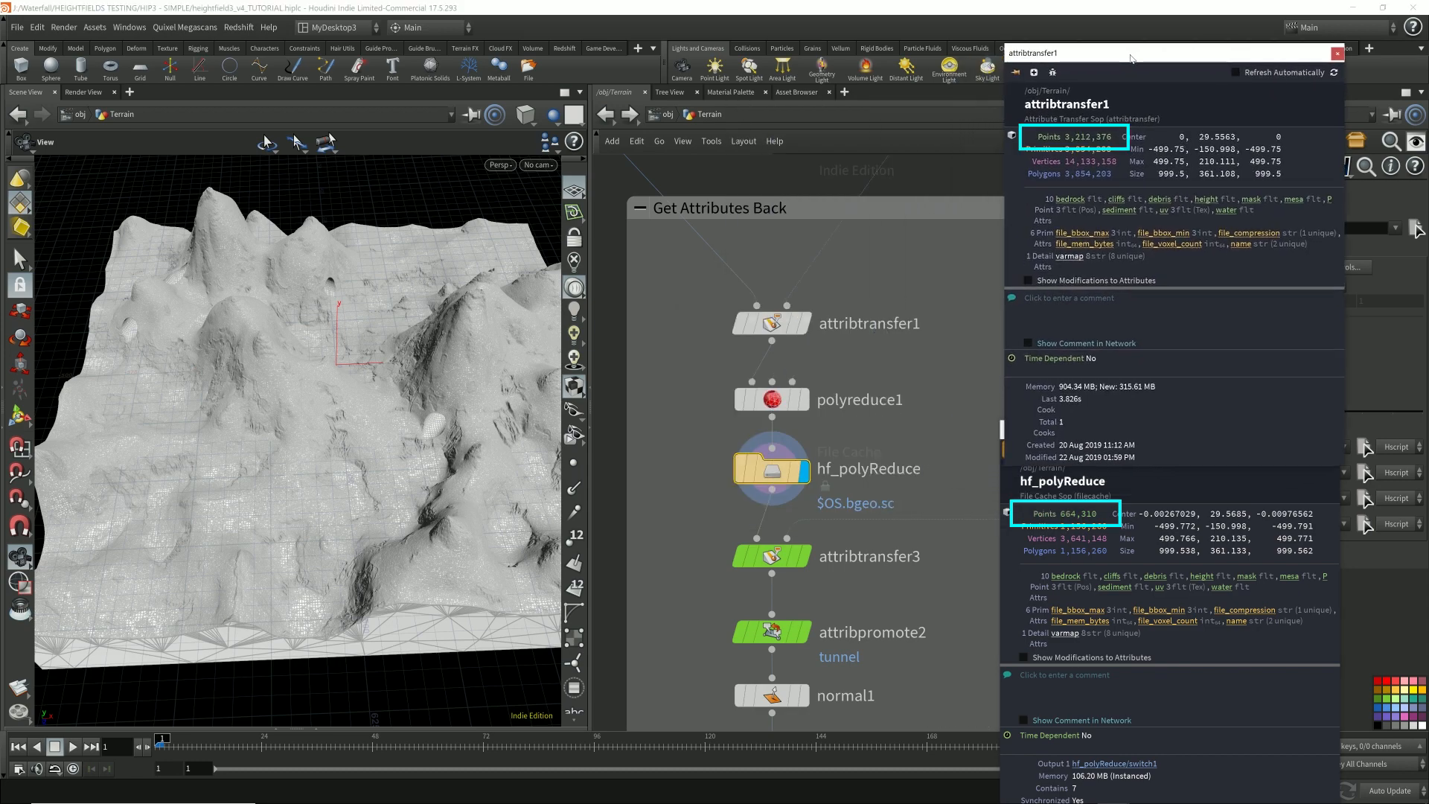
left_click(1016, 73)
mouse_move(417, 428)
left_mouse_down("alt")
mouse_move(383, 440)
mouse_move(456, 451)
mouse_move(449, 406)
mouse_move(445, 446)
mouse_move(408, 448)
mouse_move(445, 424)
left_mouse_up("alt")
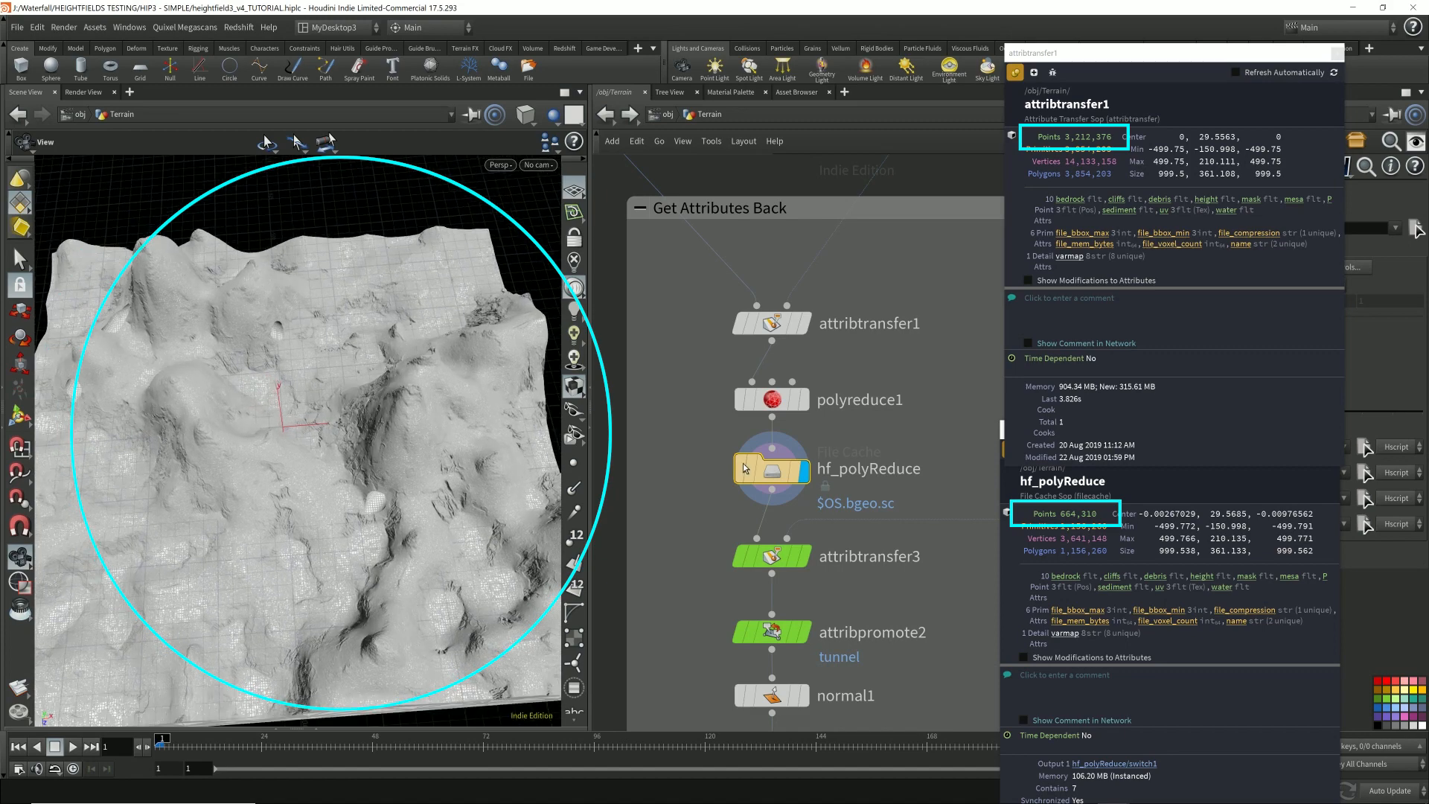
left_click(1338, 54)
left_click(1334, 436)
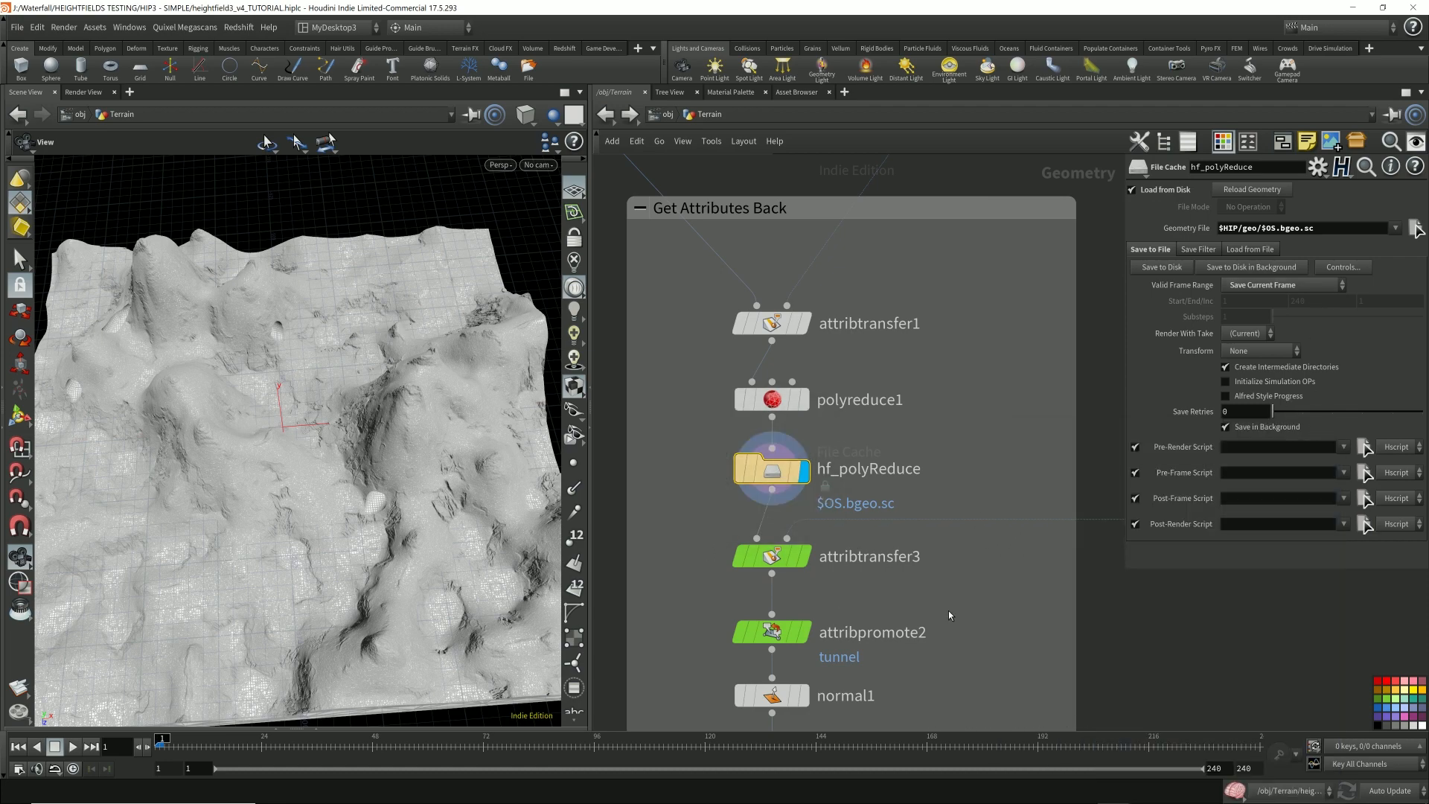
- Pin the hf_polyReduce node info beside the network and check its point attributes for the tunnel attribute
scroll(950, 615, "down", 3)
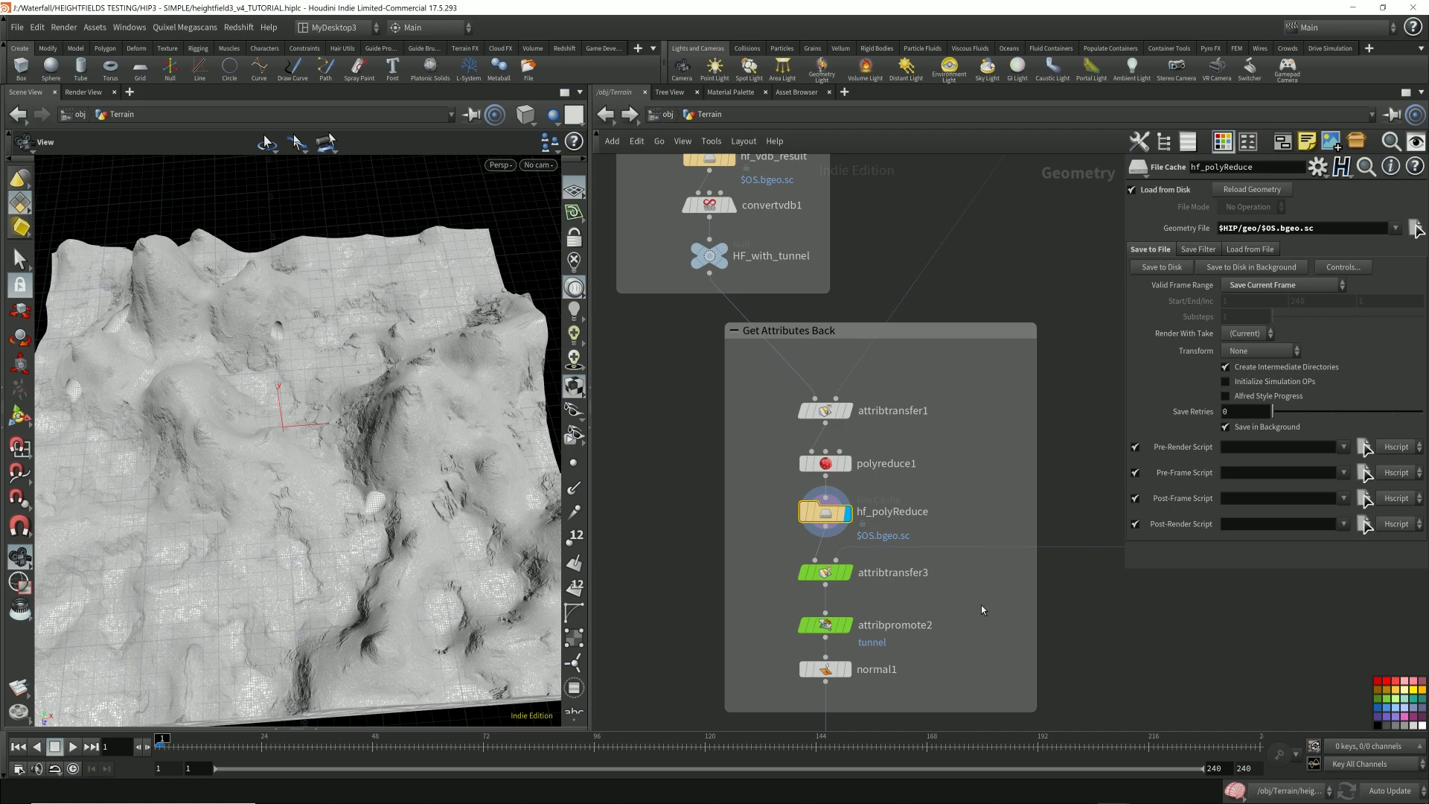
scroll(923, 547, "down", 2)
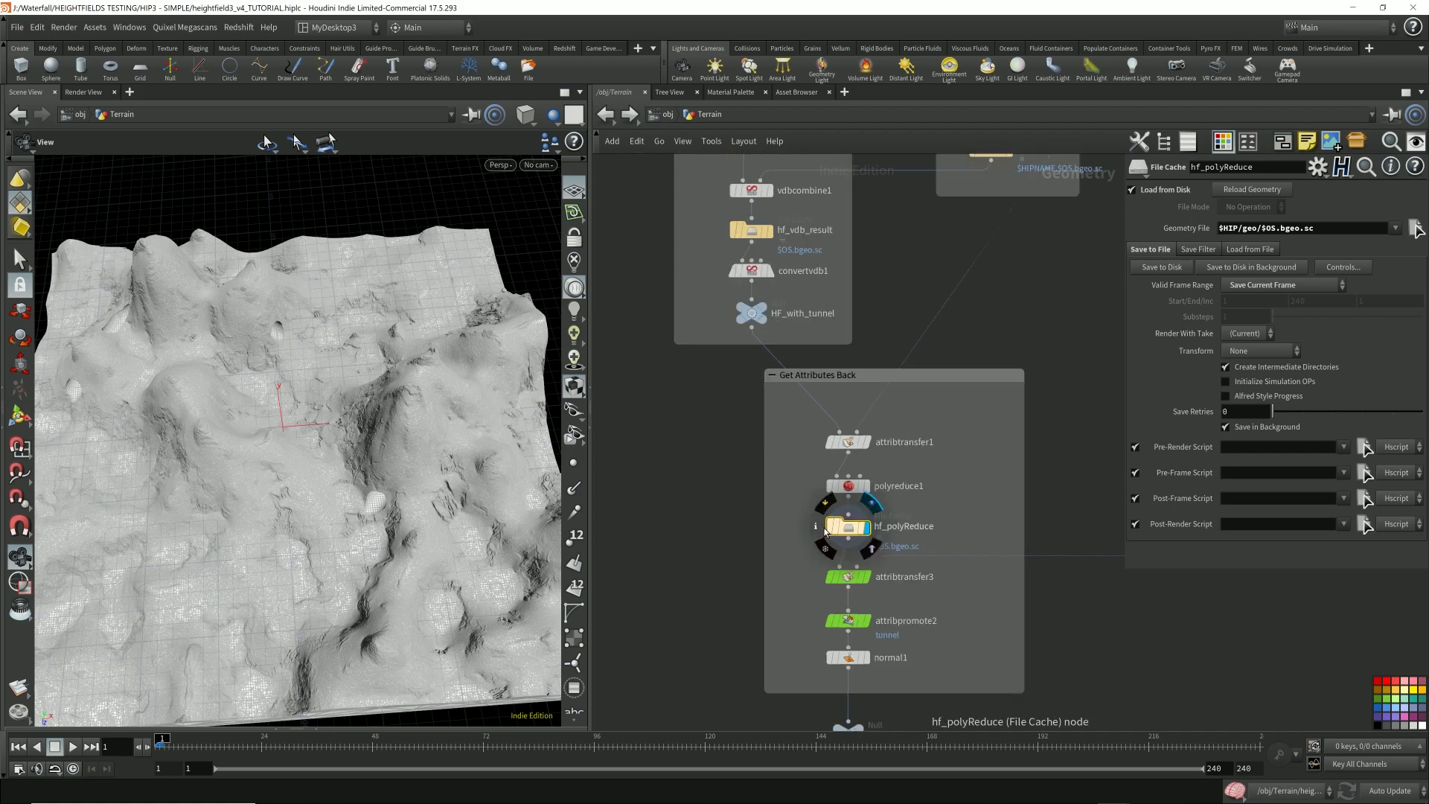
left_click(816, 526)
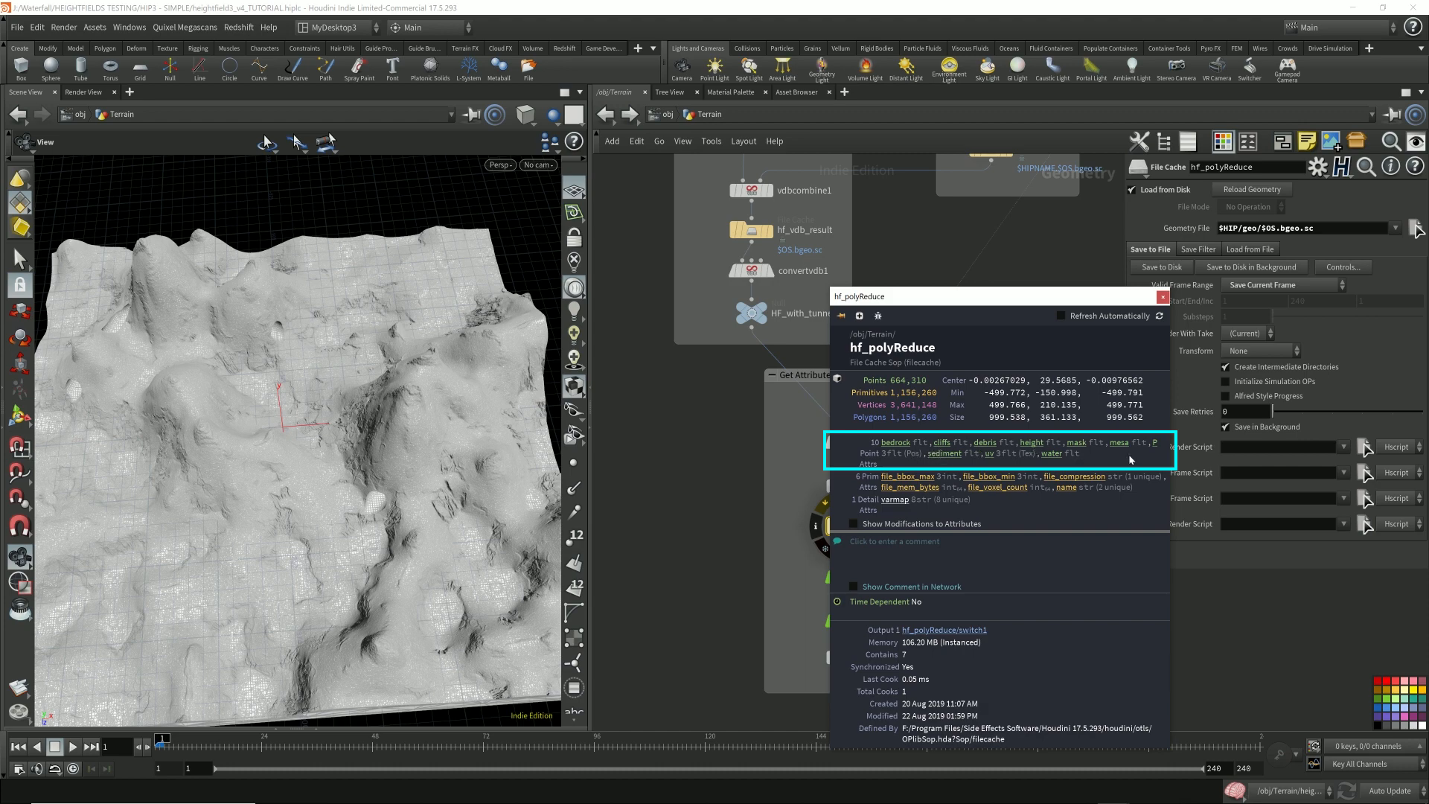
left_click_drag(1029, 298, 1134, 294)
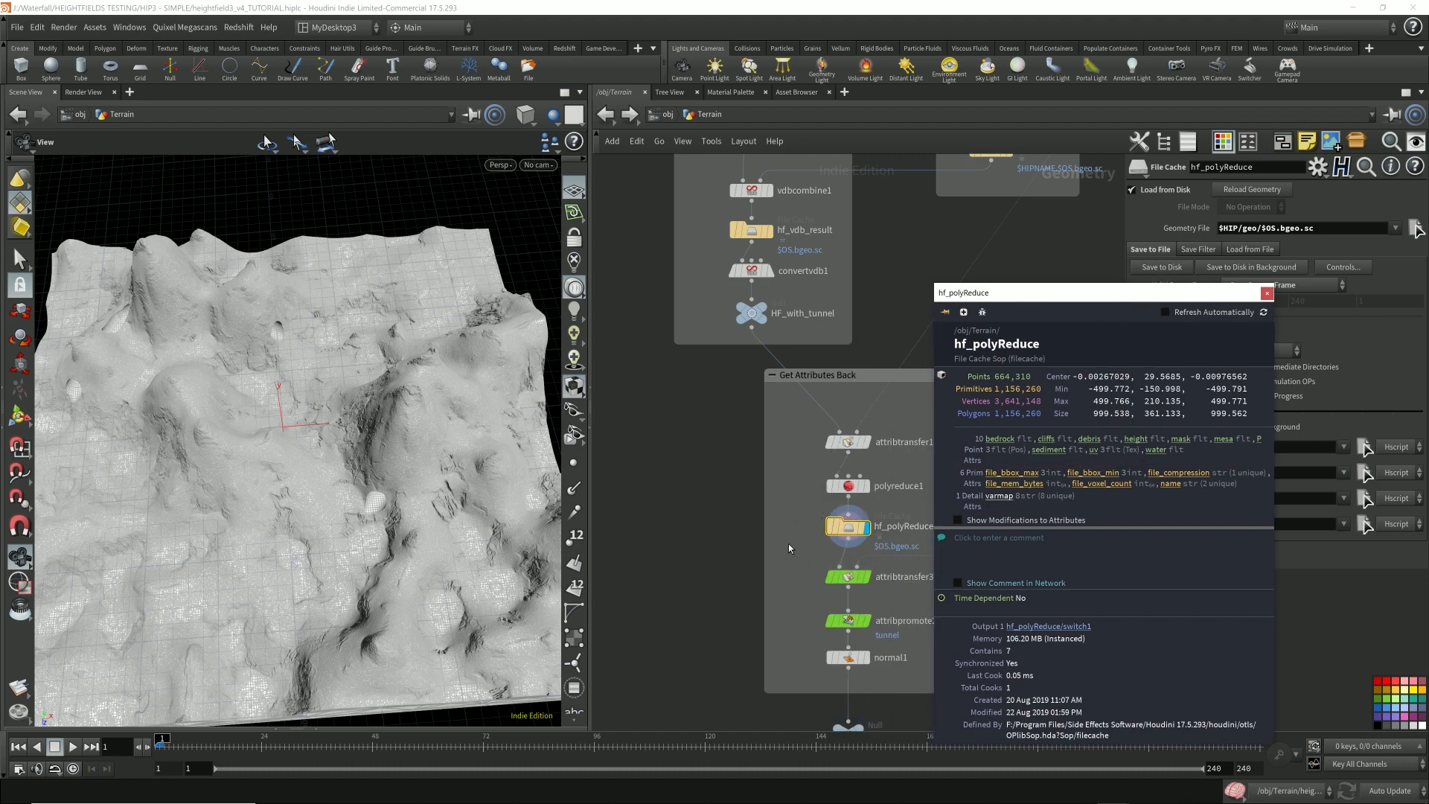
left_click(815, 527)
left_click(835, 319)
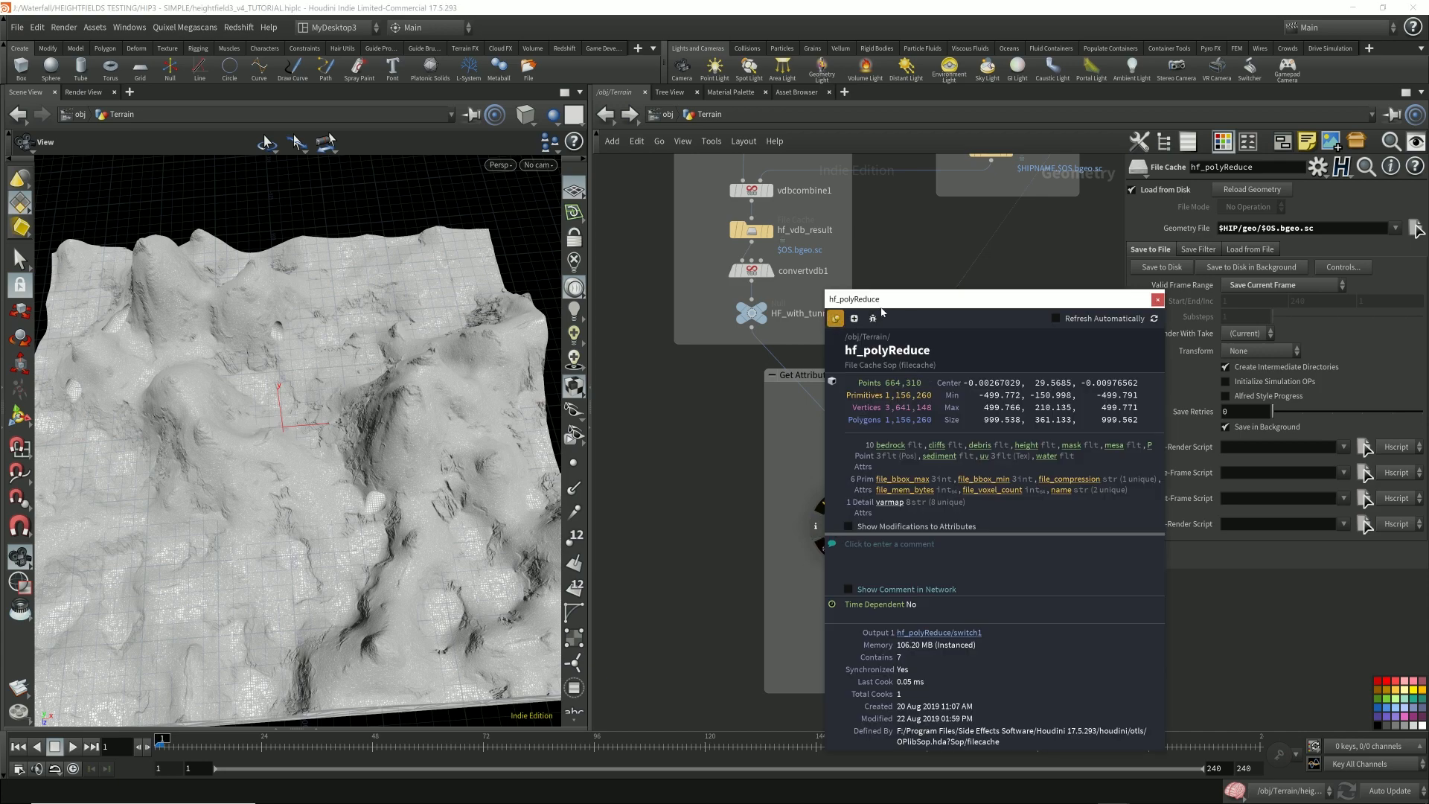
left_click_drag(882, 306, 1054, 321)
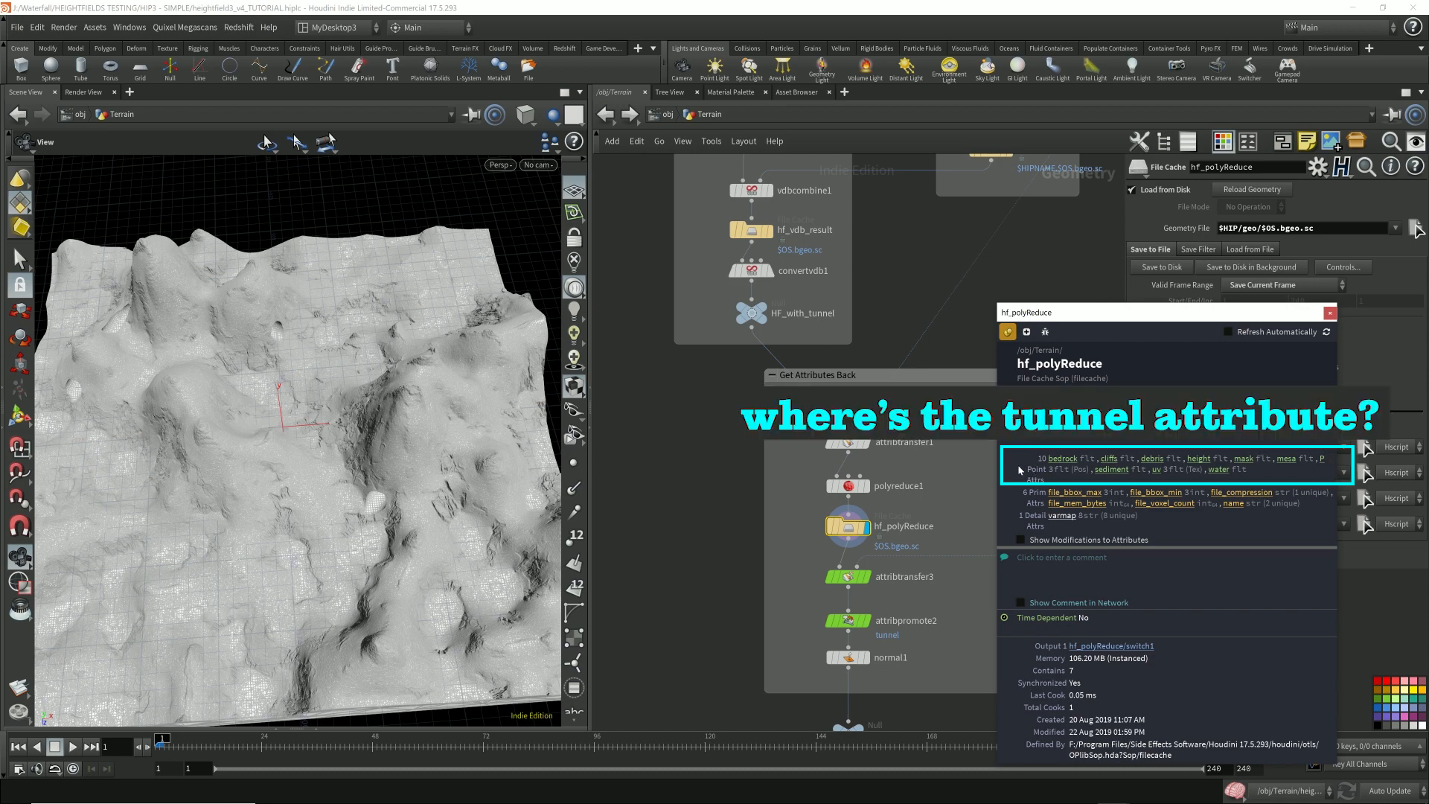
- Inspect the reduced terrain, move the hf_polyReduce info window over the viewport, and bring the TUNNEL CUTTER nodes into view
left_click_drag(383, 518, 378, 482)
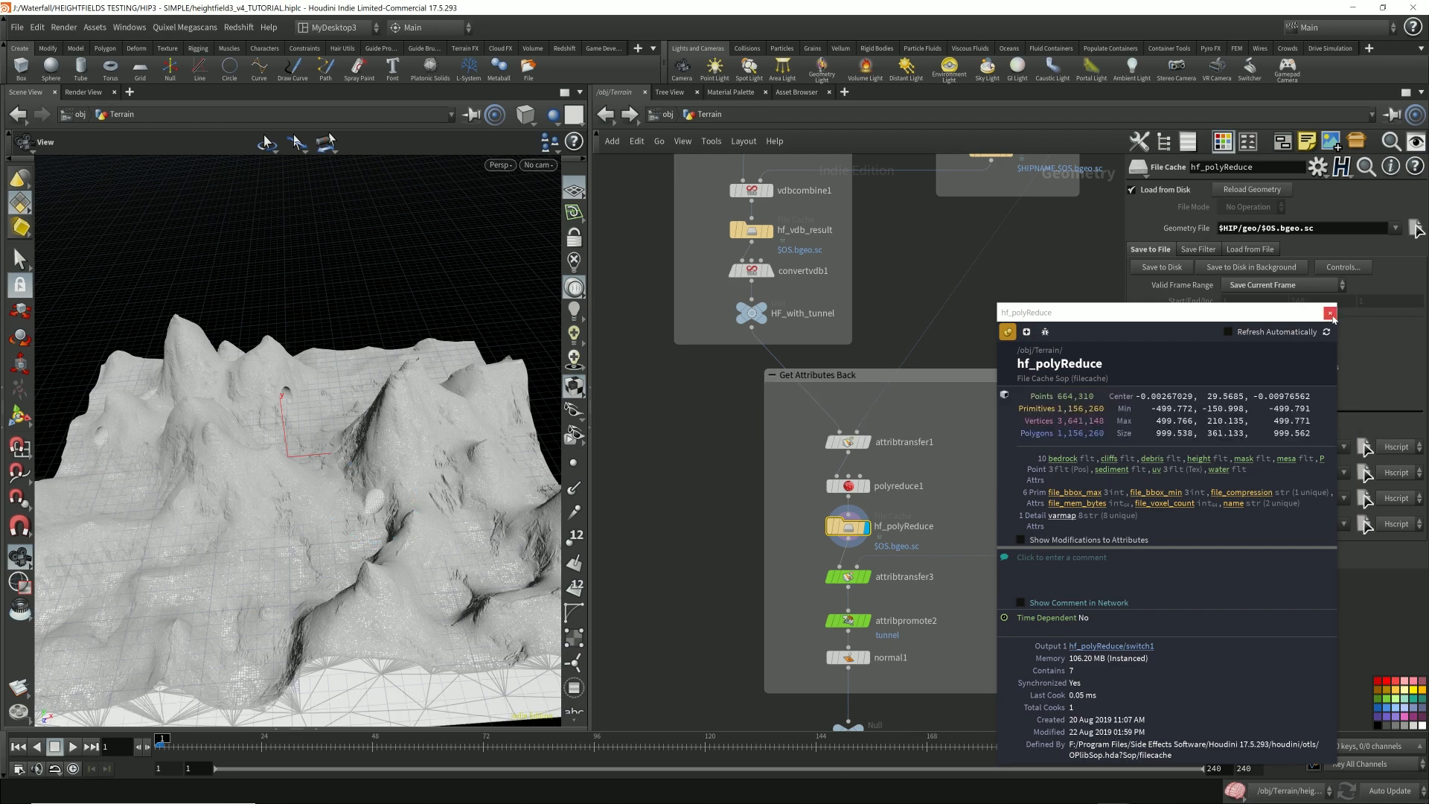
left_click_drag(1246, 318, 247, 551)
middle_click_drag(1040, 318, 956, 582)
scroll(994, 555, "down", 1)
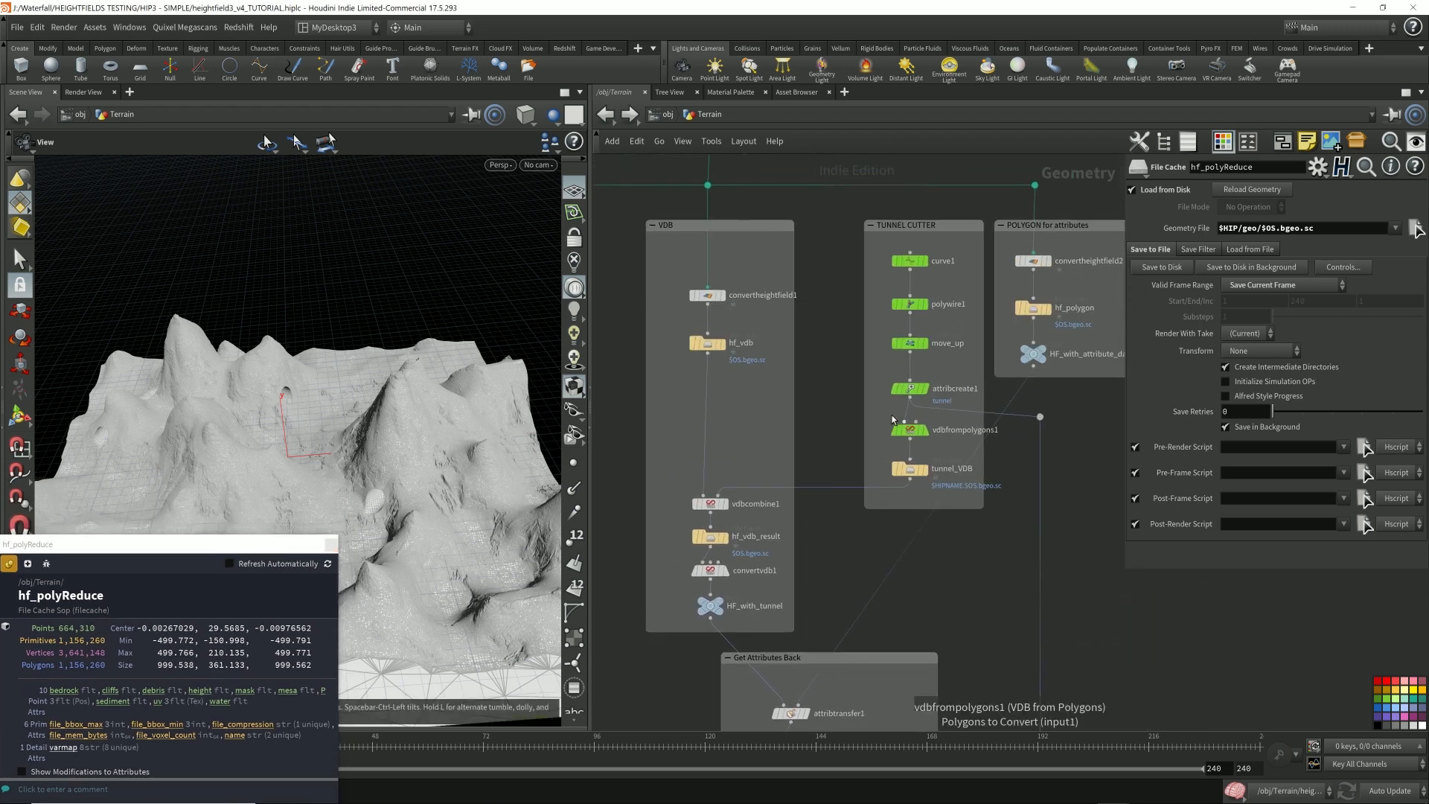
- Display attribcreate1 in the TUNNEL CUTTER group, review its tunnel attribute settings, and follow its branch to the Tunnel_Attribute null
left_click(910, 388)
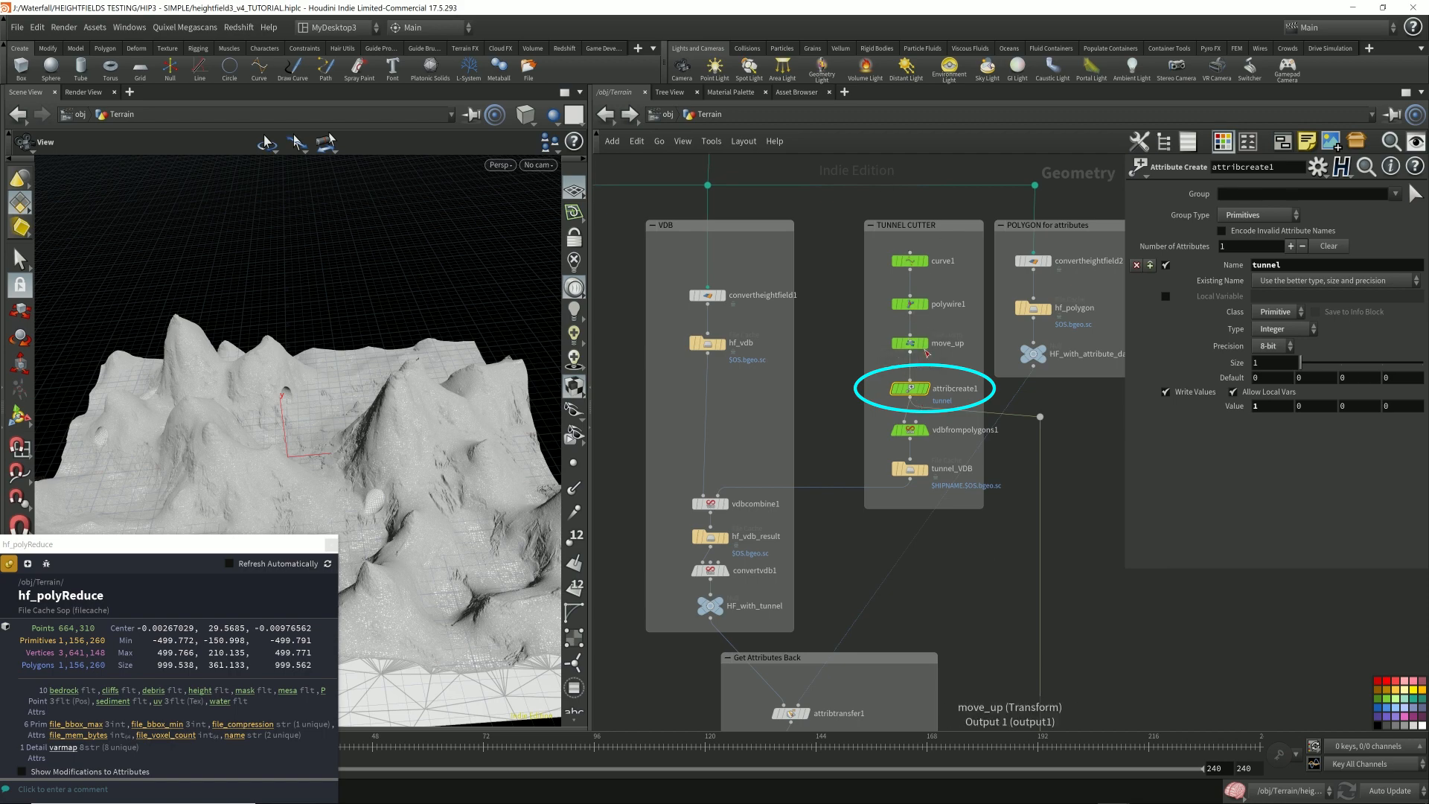
left_click(925, 388)
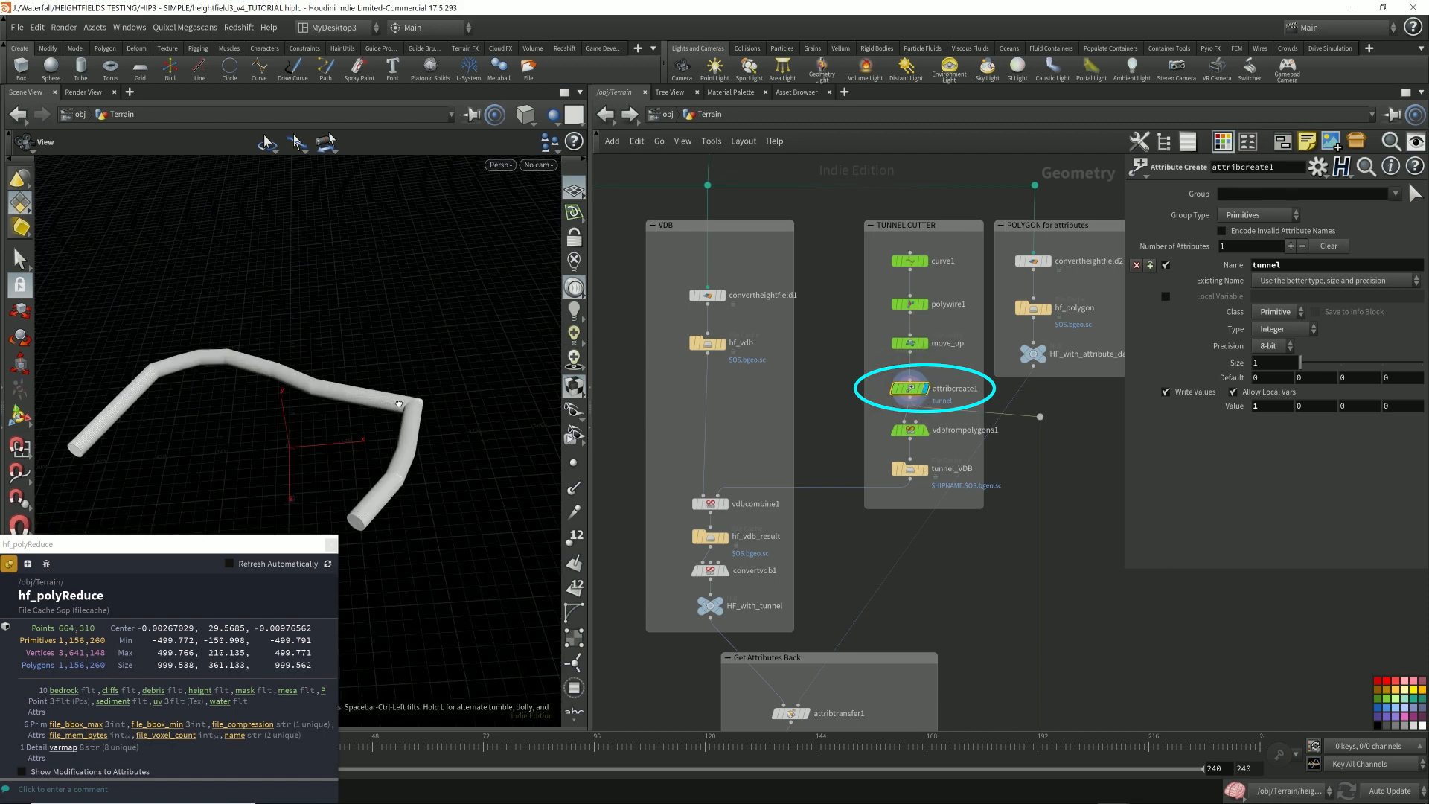
left_click_drag(399, 403, 386, 415)
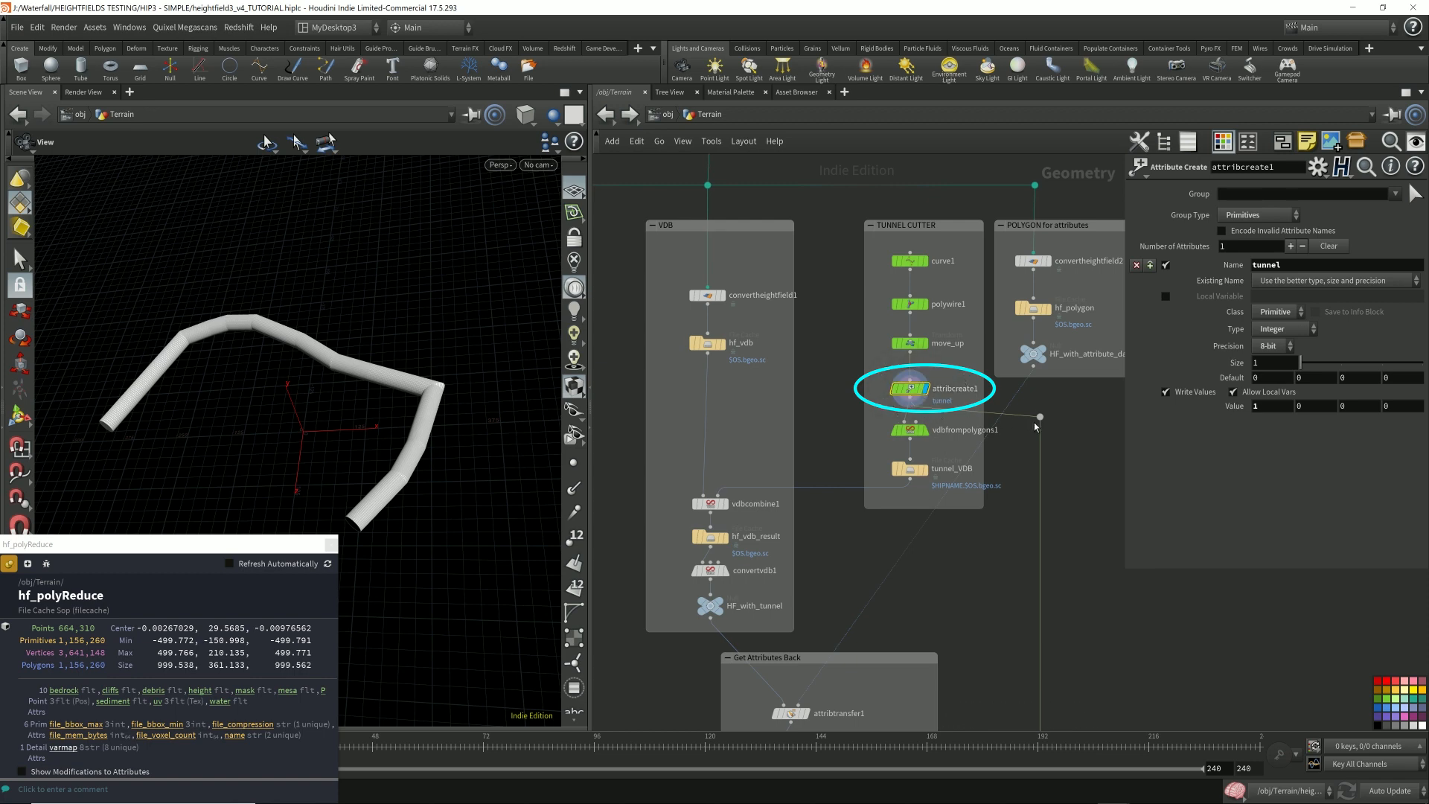
mouse_move(1007, 641)
middle_mouse_down()
mouse_move(998, 455)
mouse_move(1006, 474)
middle_mouse_up()
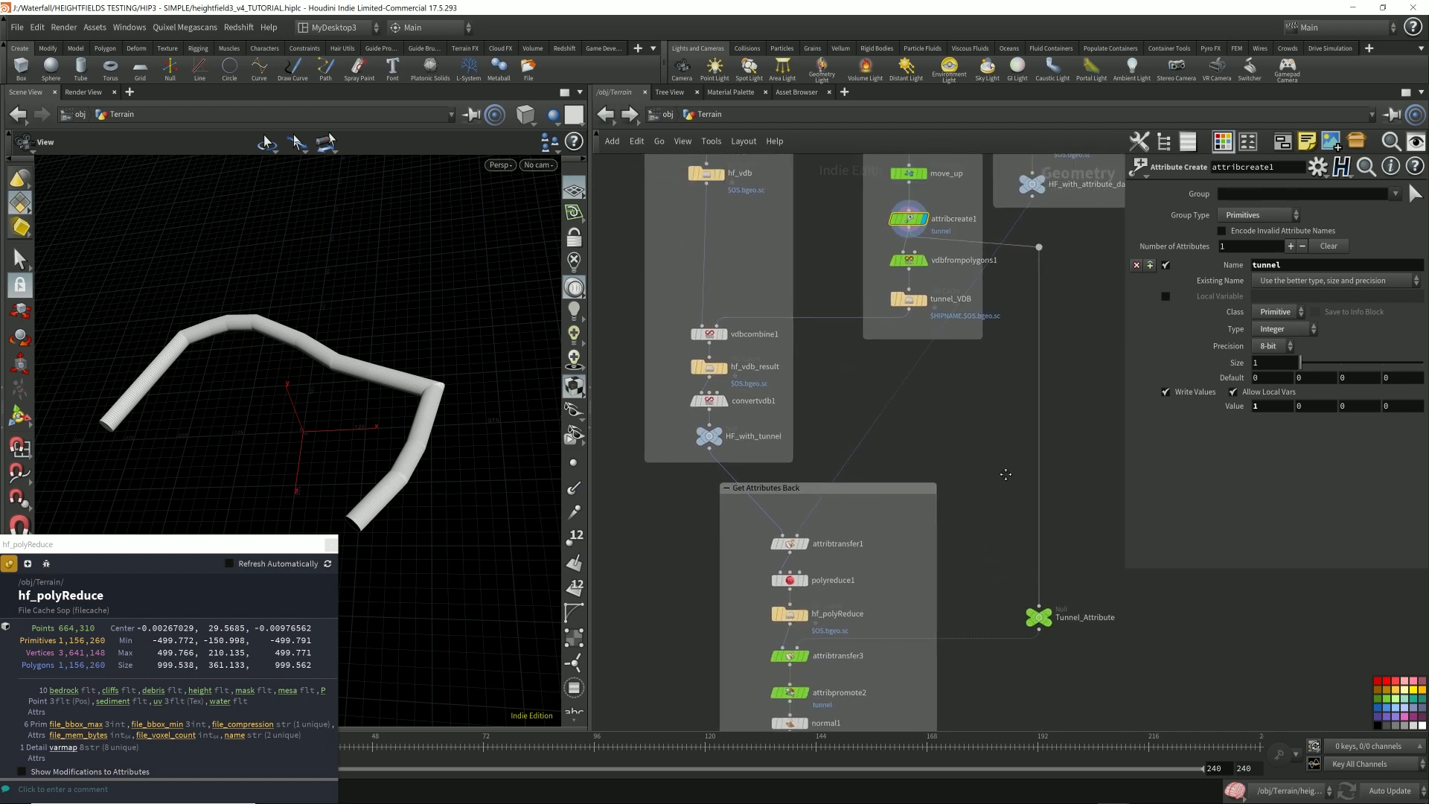
- Review the attribtransfer3 and attribtransfer1 settings, and display the hf_polyReduce cache
left_click(790, 656)
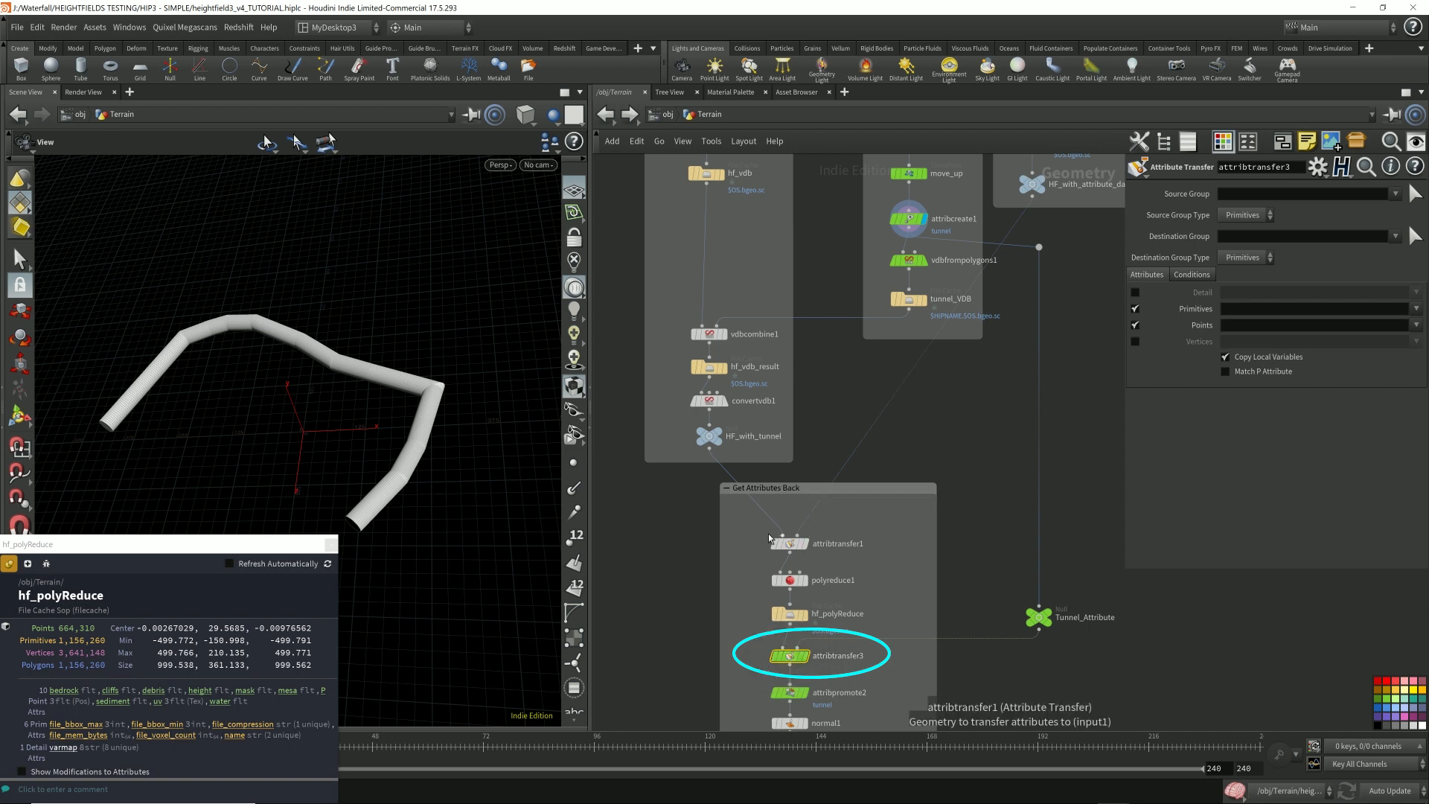
left_click_drag(736, 528, 878, 560)
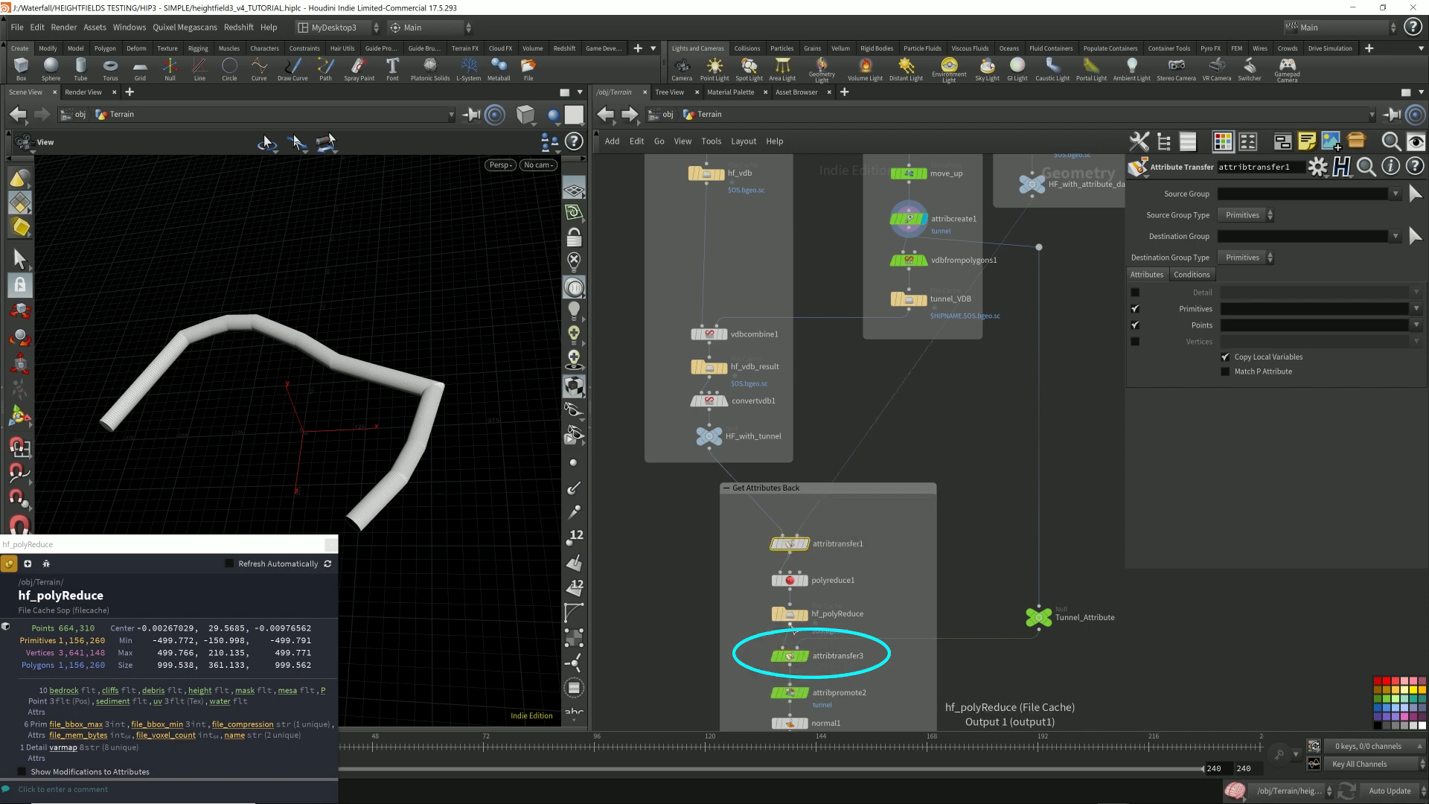
left_click(809, 621)
left_click(808, 618)
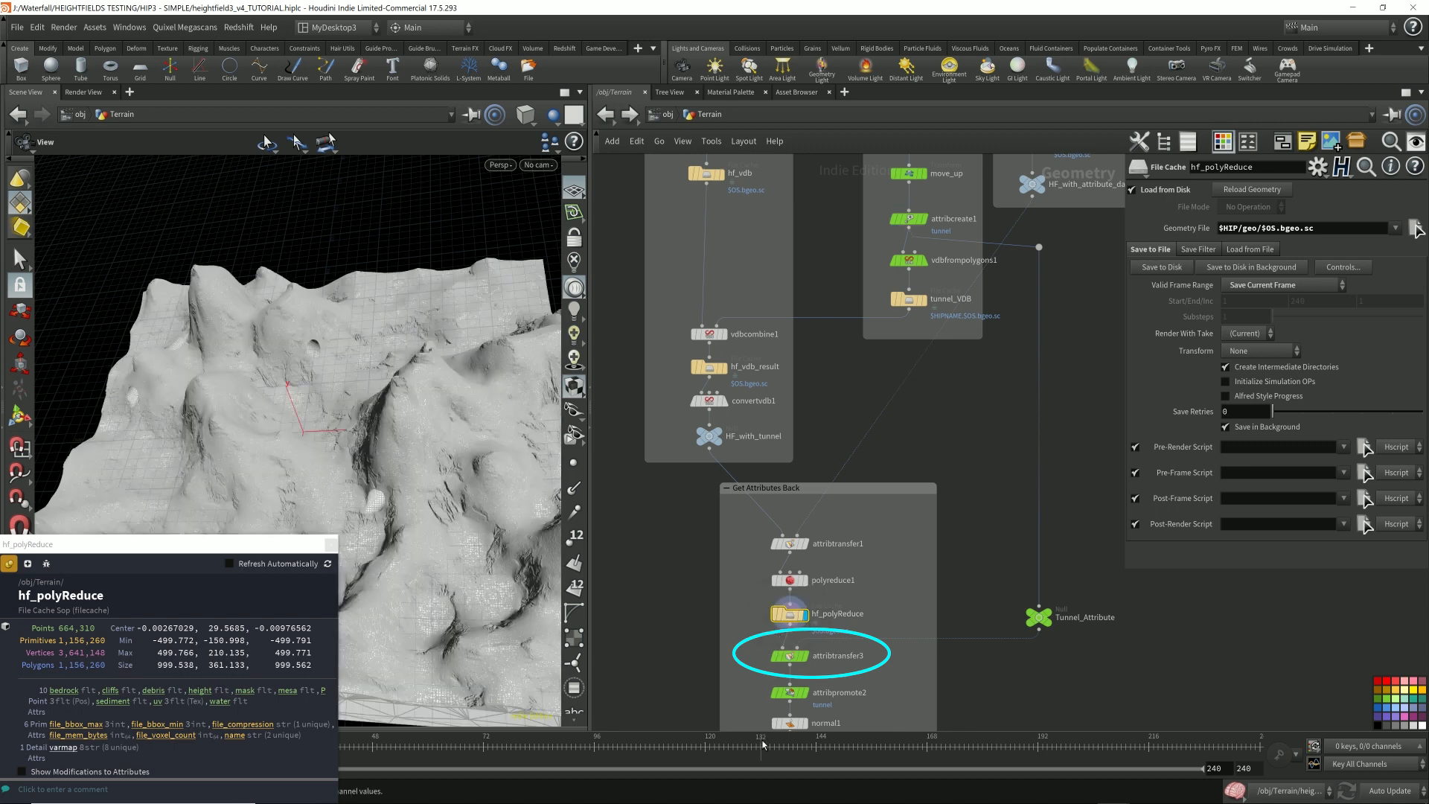
- Trace the two inputs of attribtransfer3 by displaying the Tunnel_Attribute source, and display the attribtransfer3 result
left_click(785, 656)
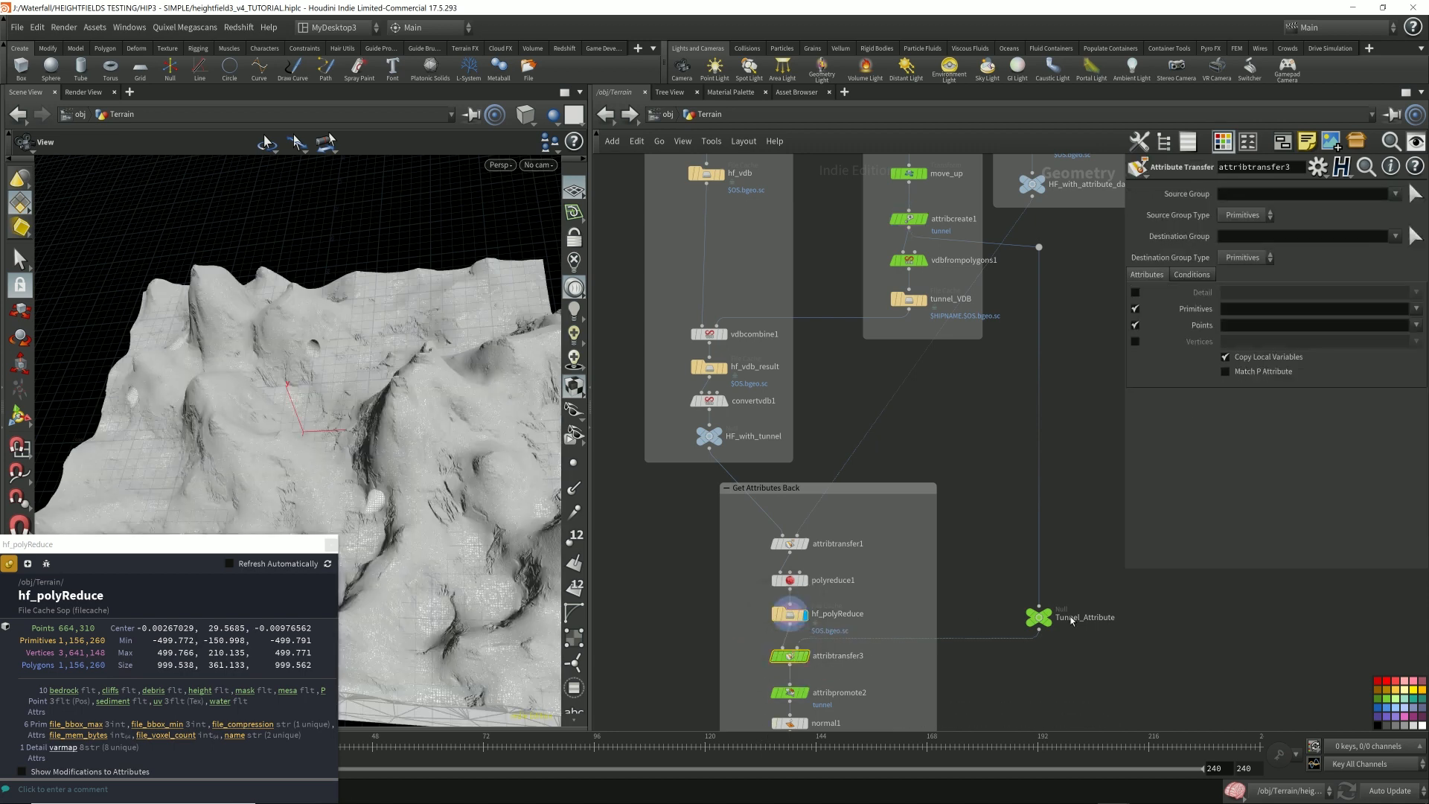
left_click(1039, 617)
left_click(1050, 617)
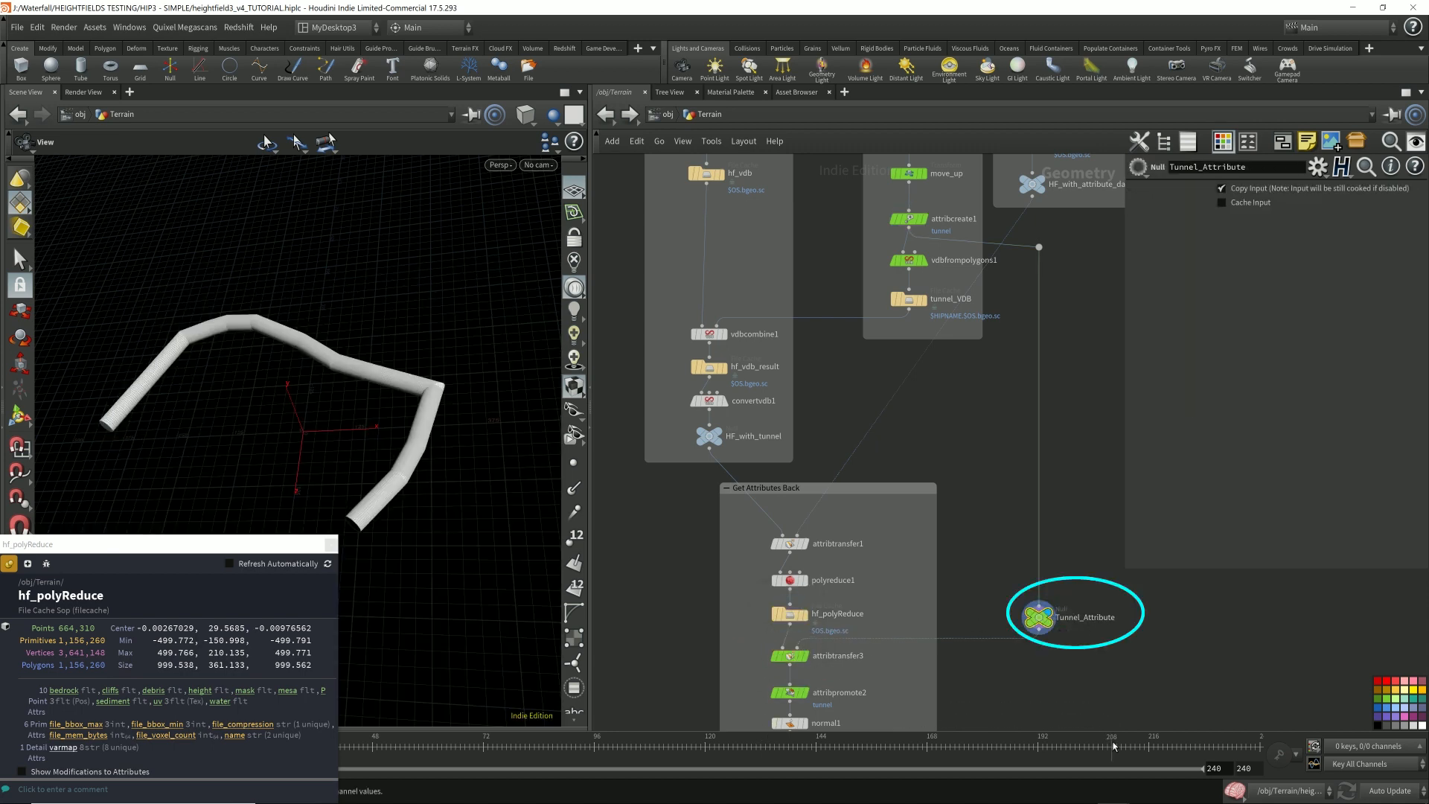
mouse_move(811, 655)
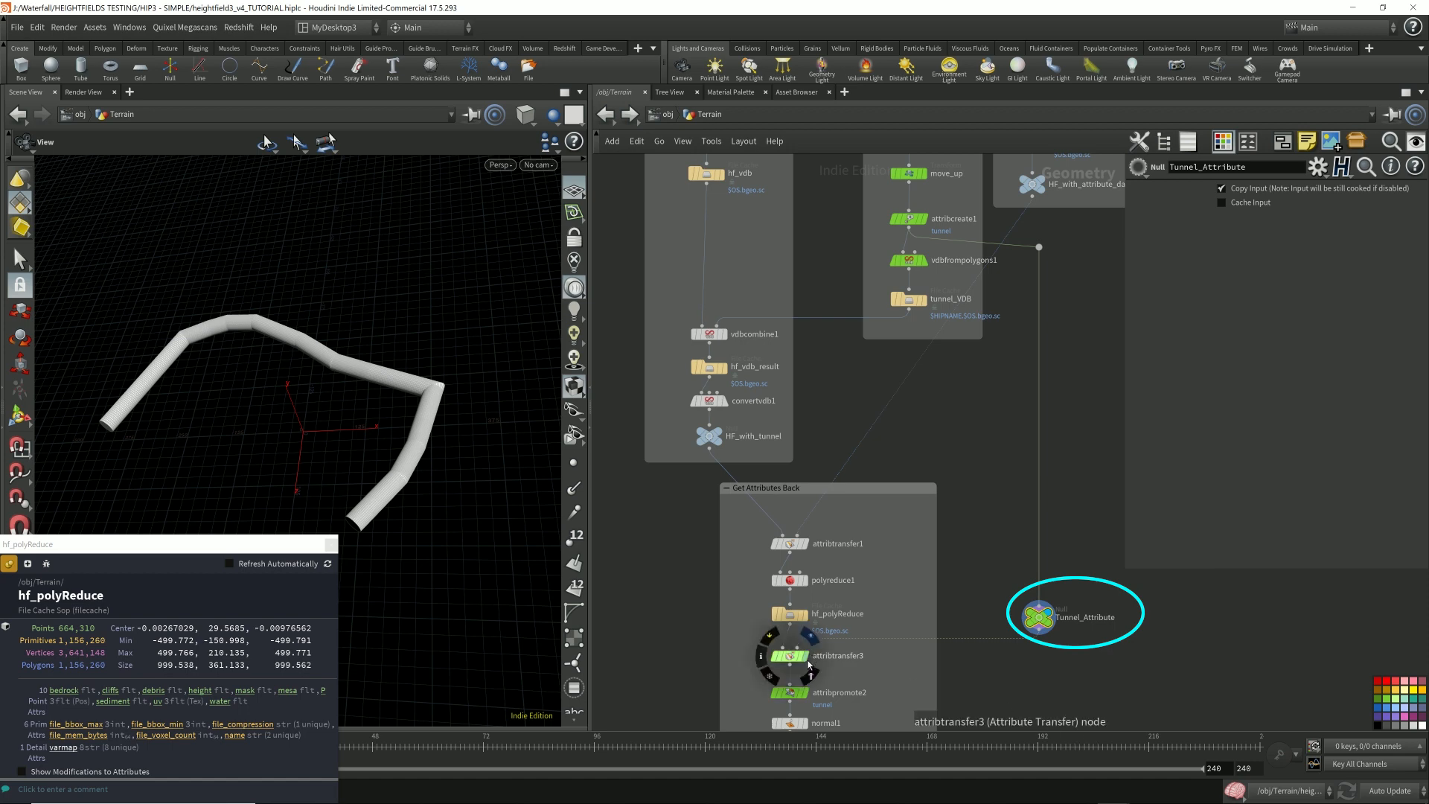
left_click(808, 664)
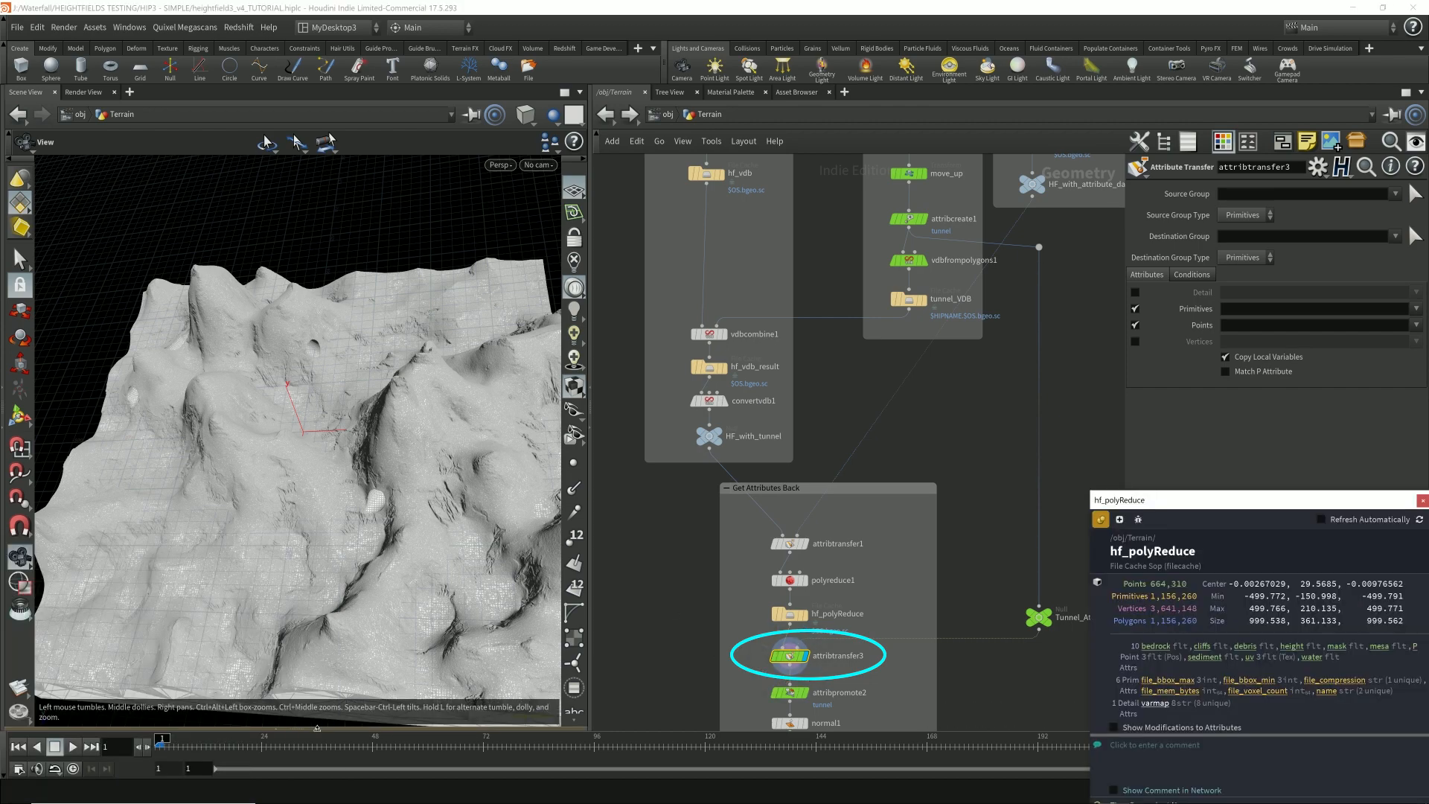
- Reveal the Geometry Spreadsheet and compare the primitive attributes of Tunnel_Attribute, attribcreate1 and attribtransfer3
left_click(317, 728)
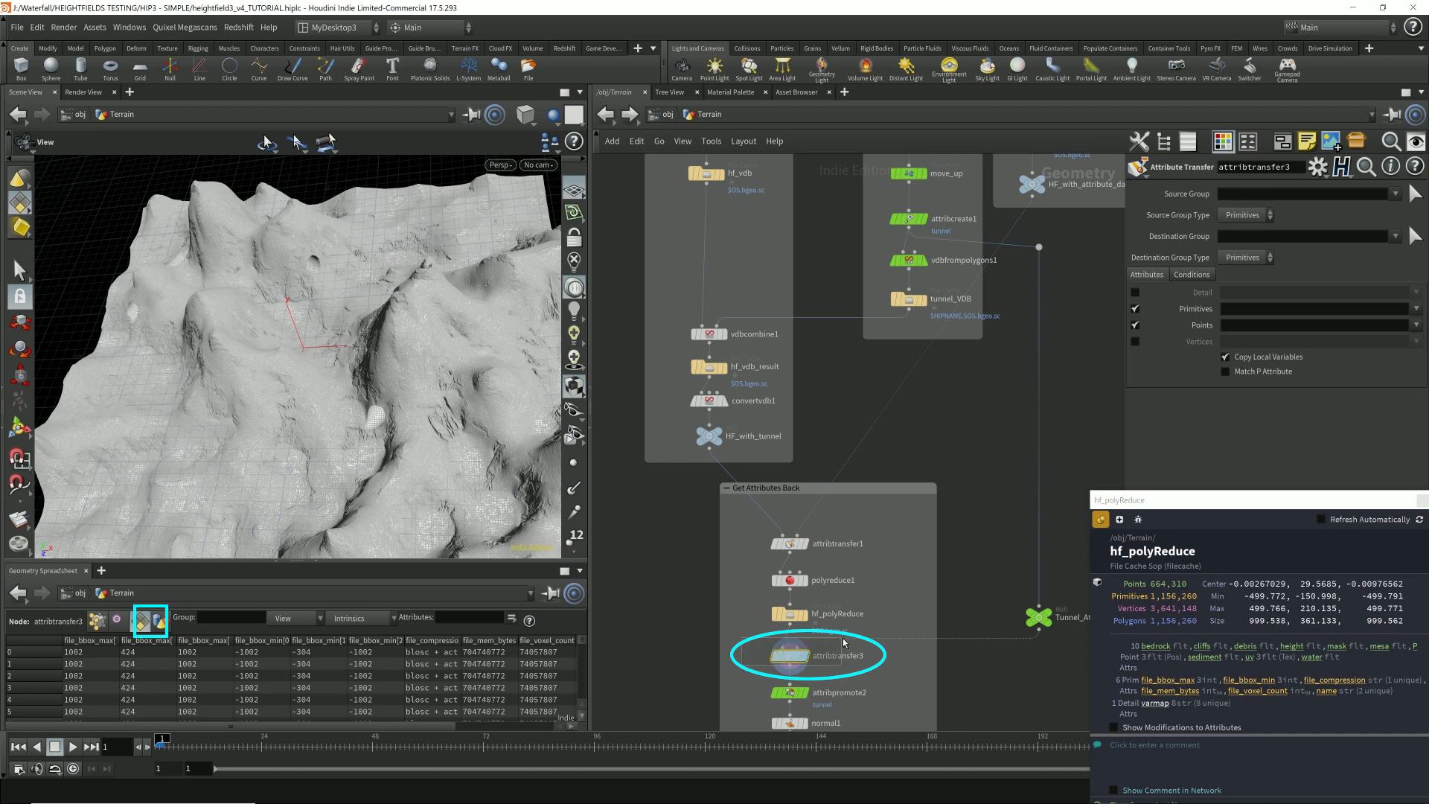
left_click(1039, 617)
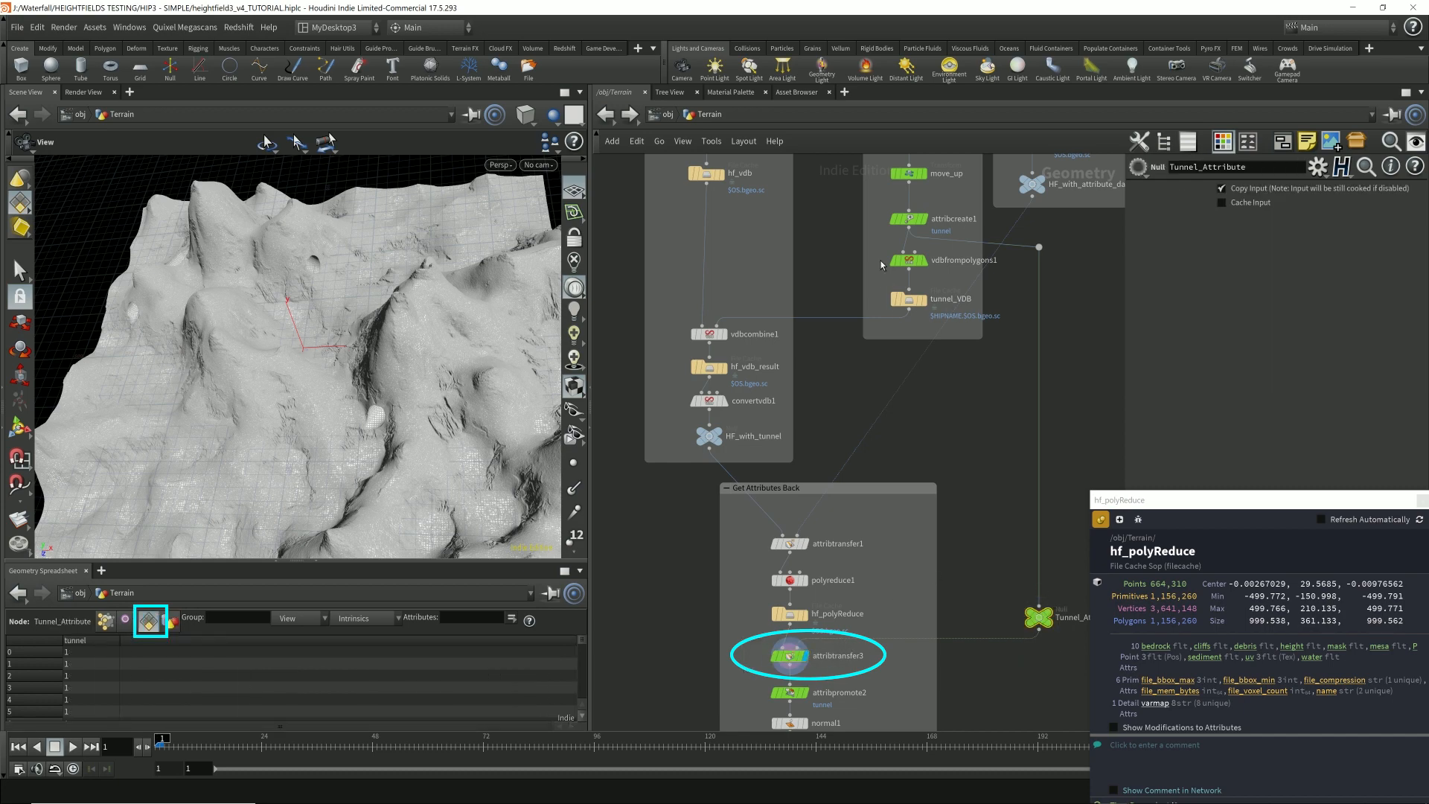
left_click(940, 213)
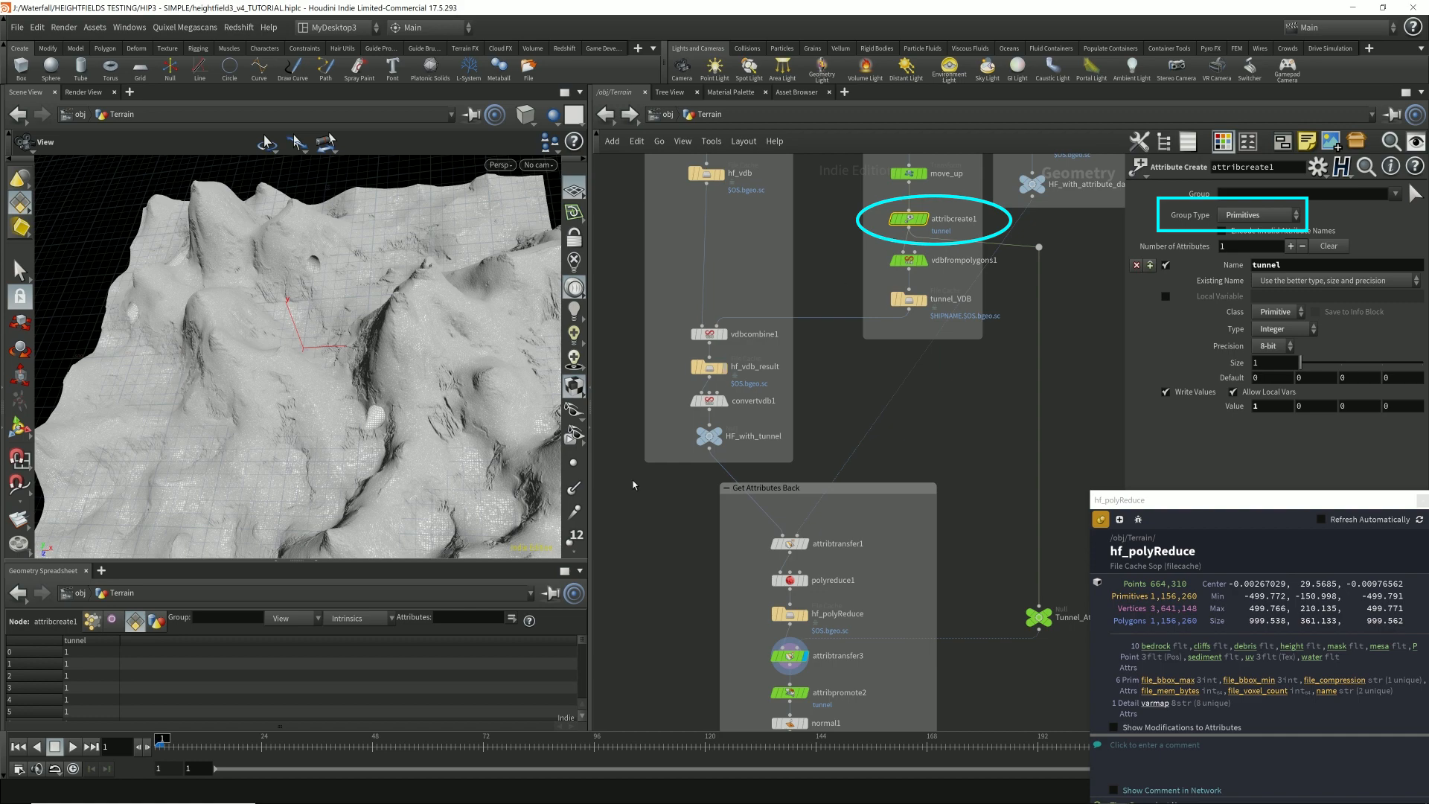
left_click(789, 656)
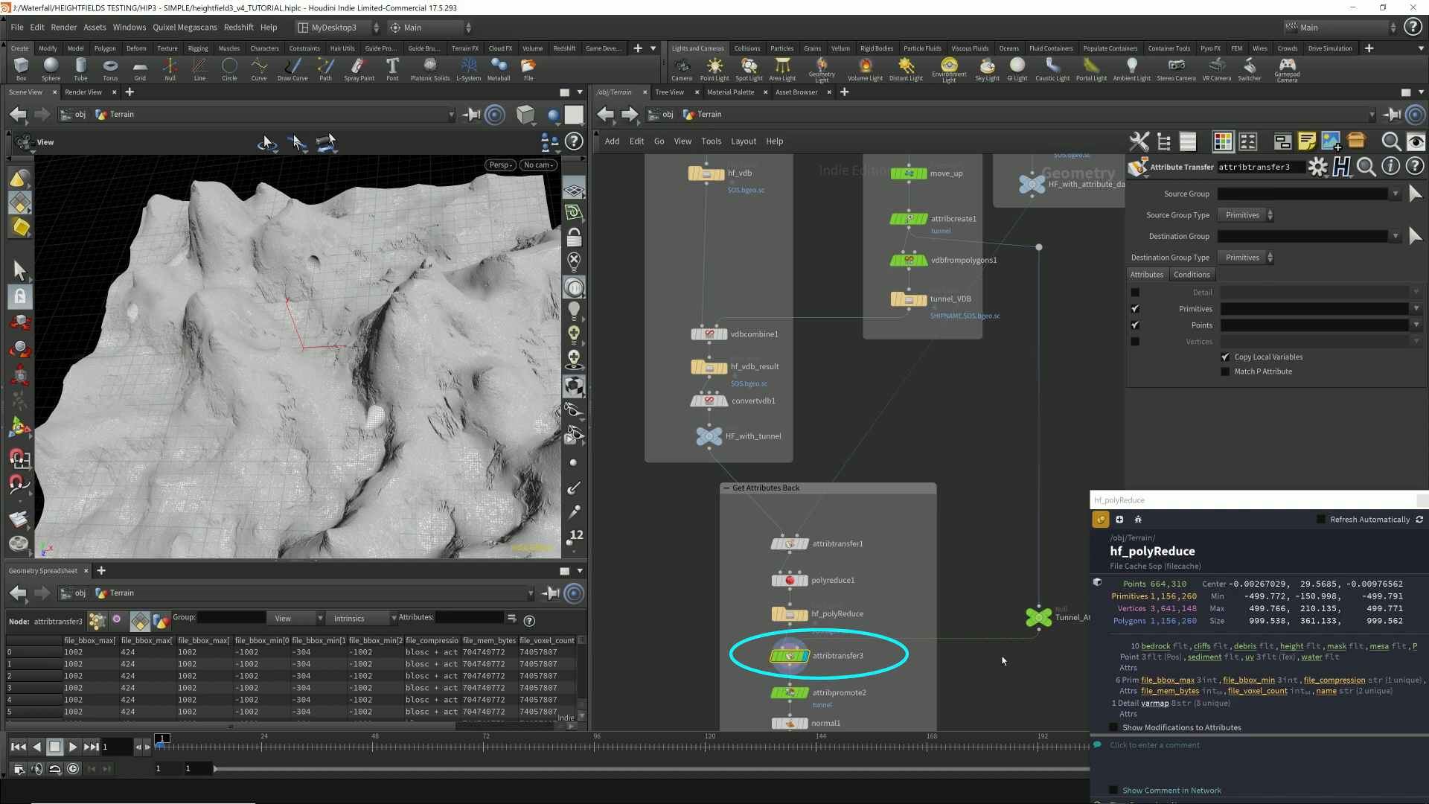
left_click(1039, 617)
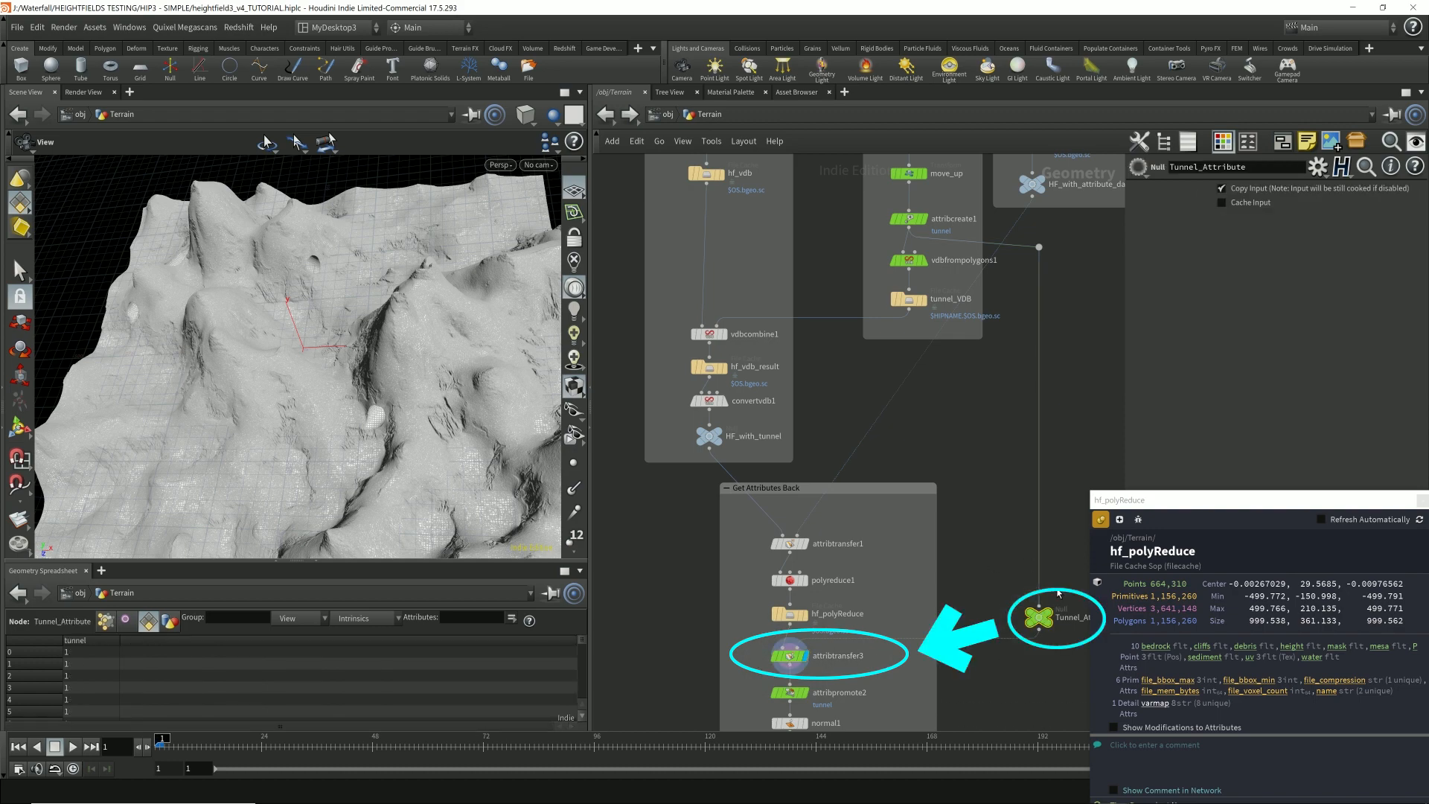
left_click(791, 657)
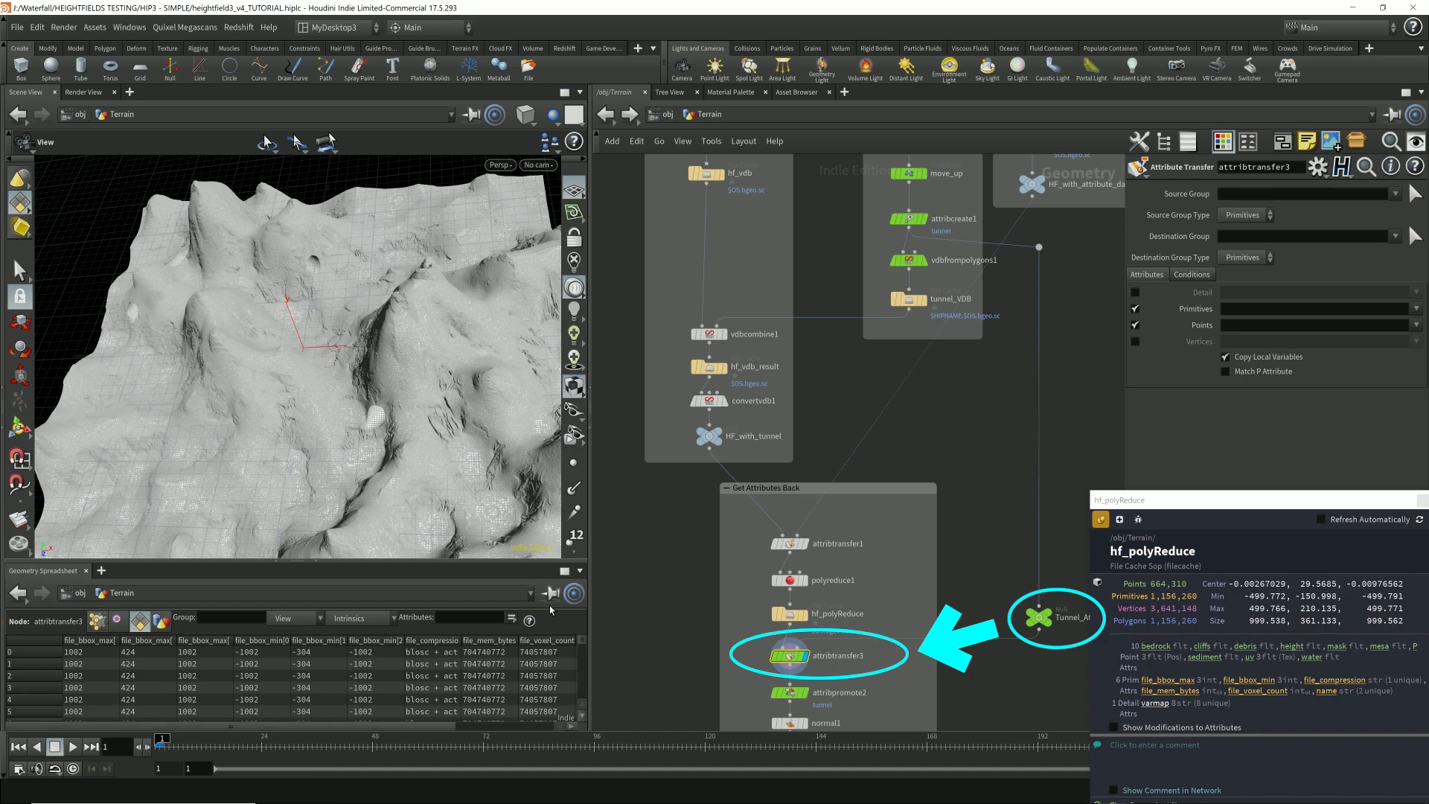
- Filter the primitive attributes of attribtransfer3 to tunnel in the Geometry Spreadsheet and sort the rows by that value
left_click(138, 619)
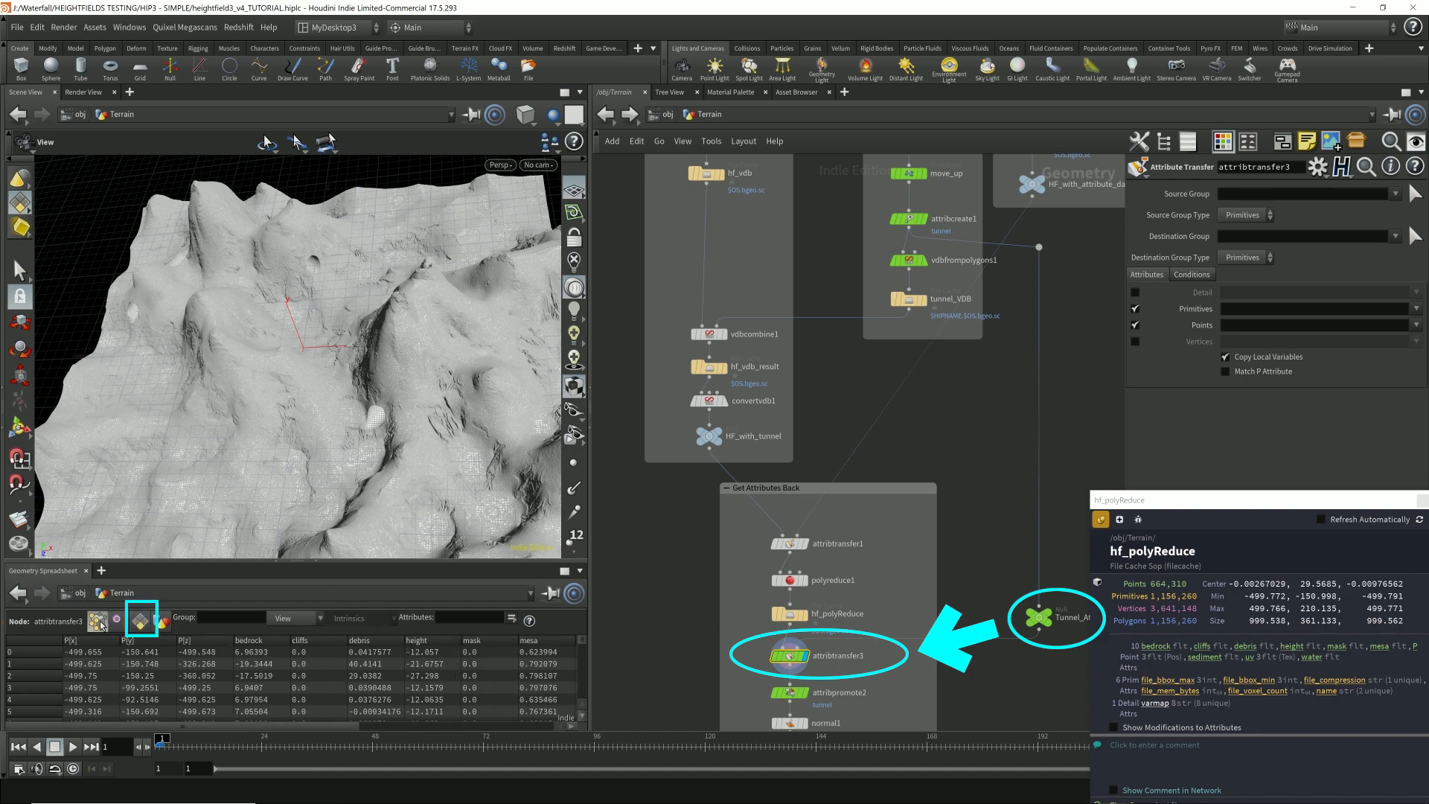
left_click(140, 622)
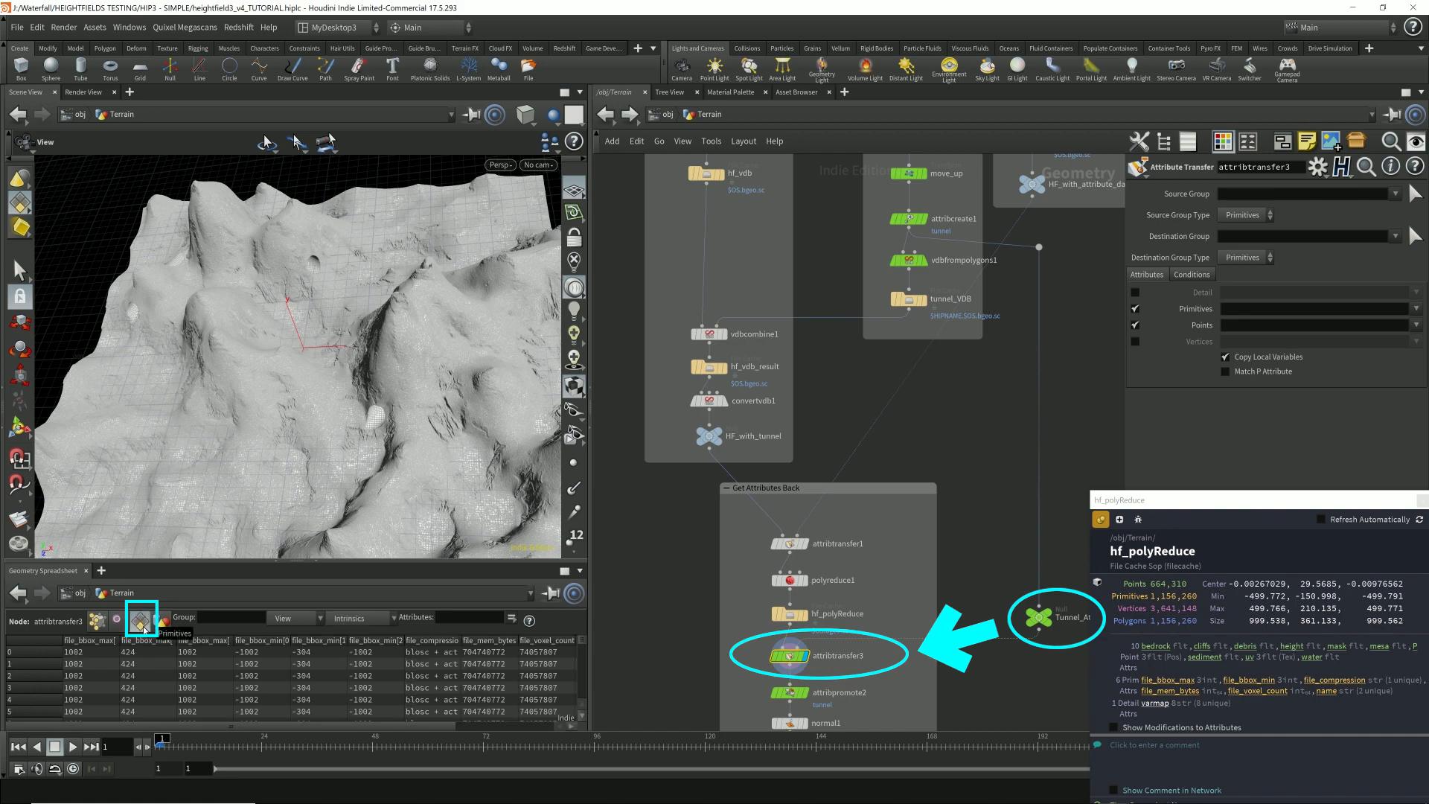
left_click_drag(289, 726, 430, 727)
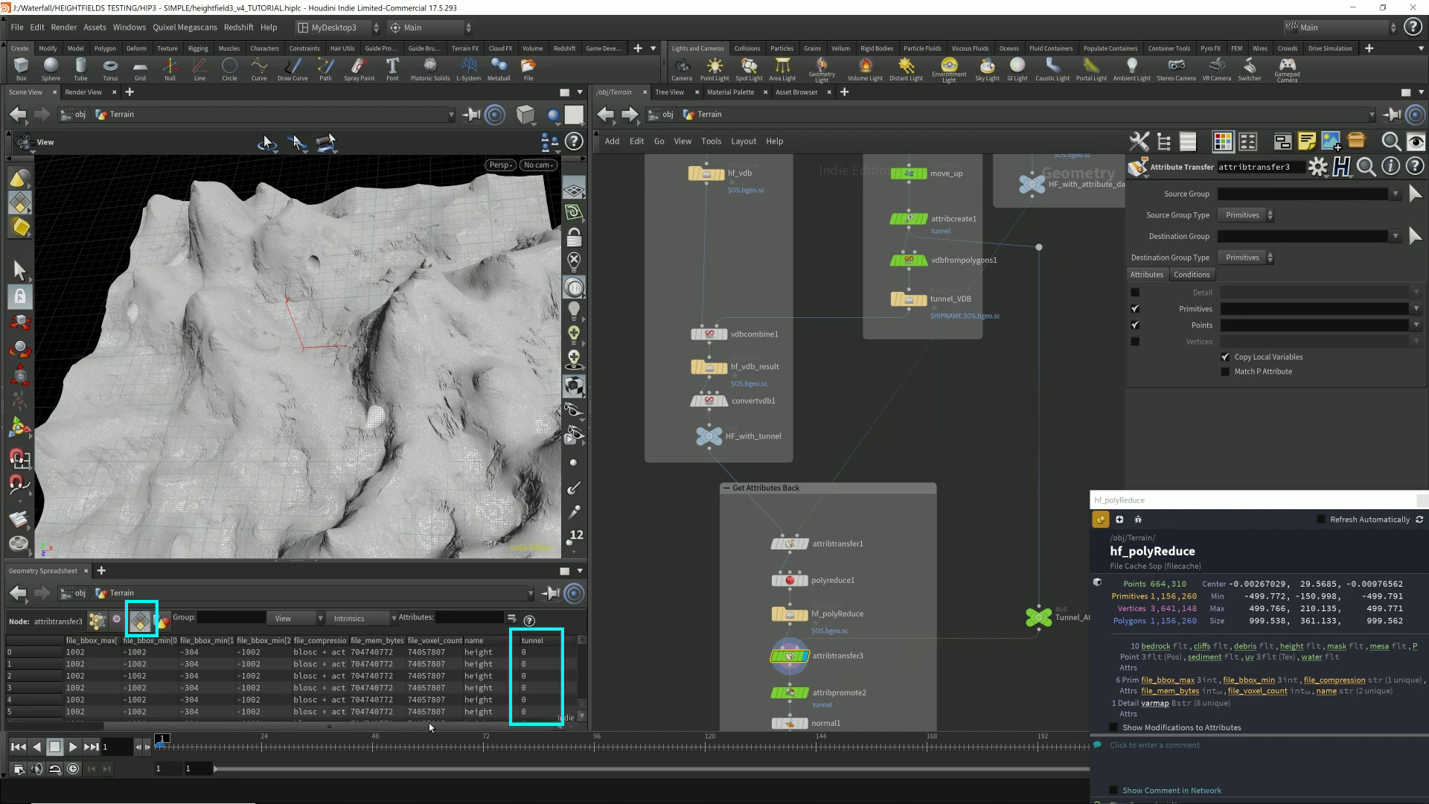
left_click(485, 620)
key("Return")
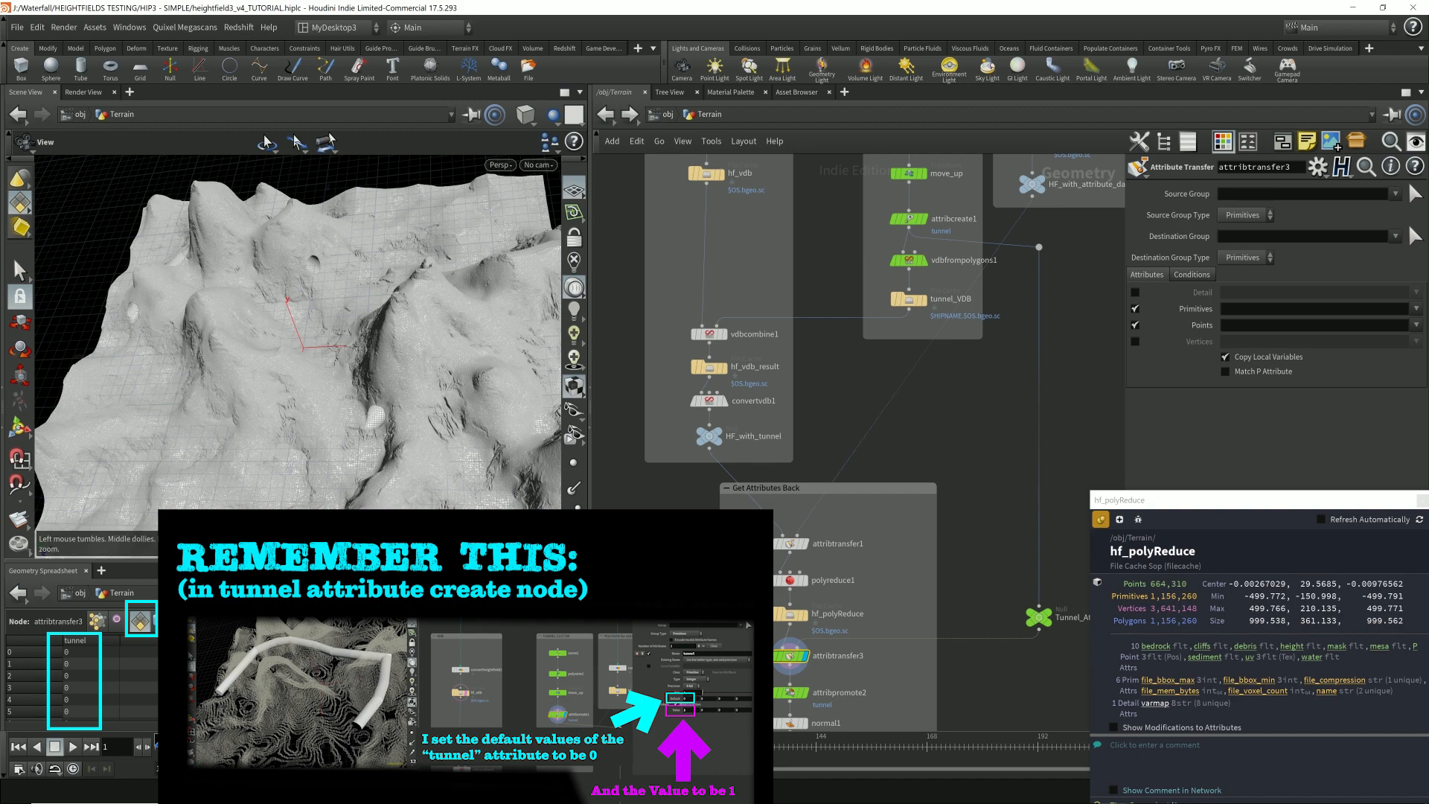
left_click(97, 641)
- Branch a Blast node off the output of attribtransfer3 and display it
left_click(792, 674)
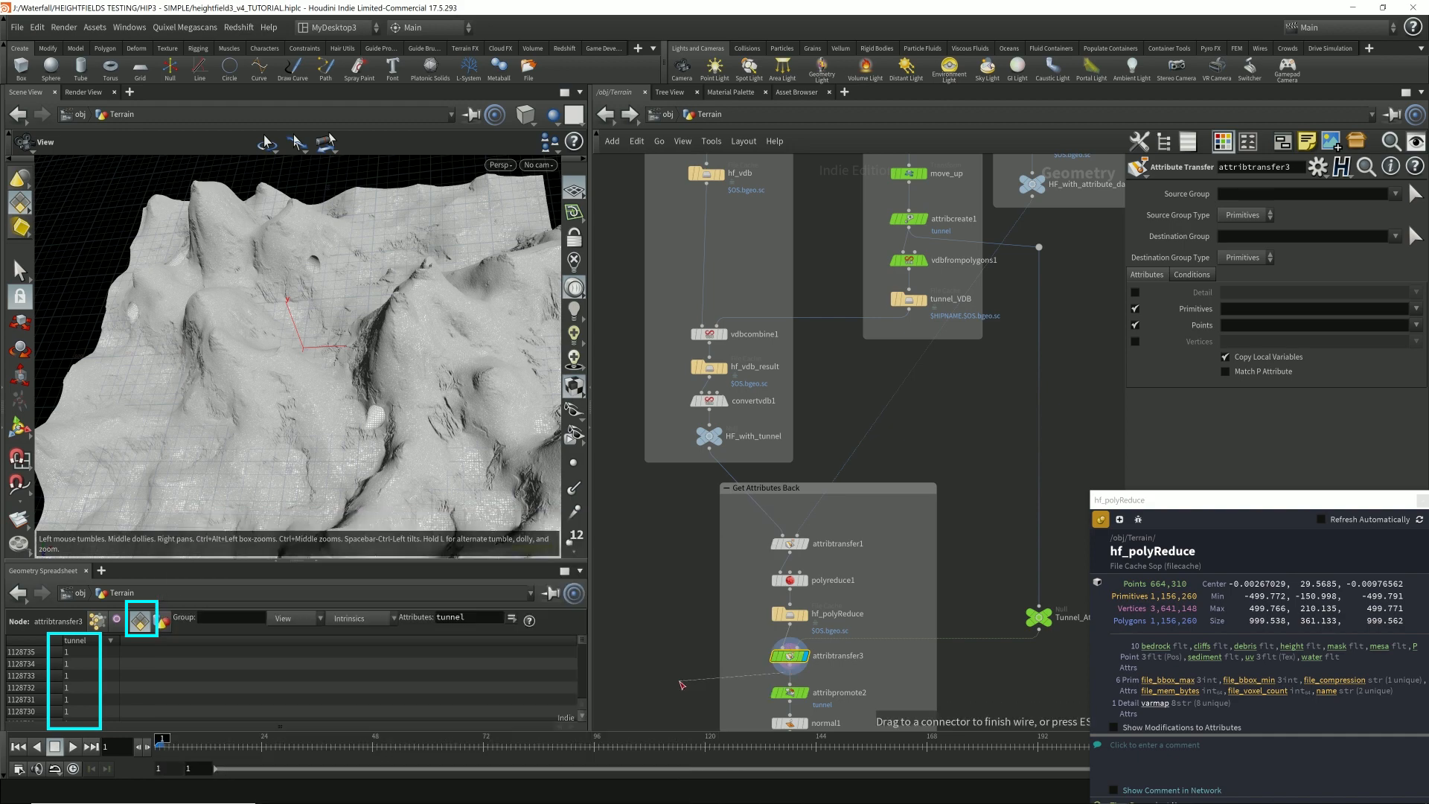
key("Escape")
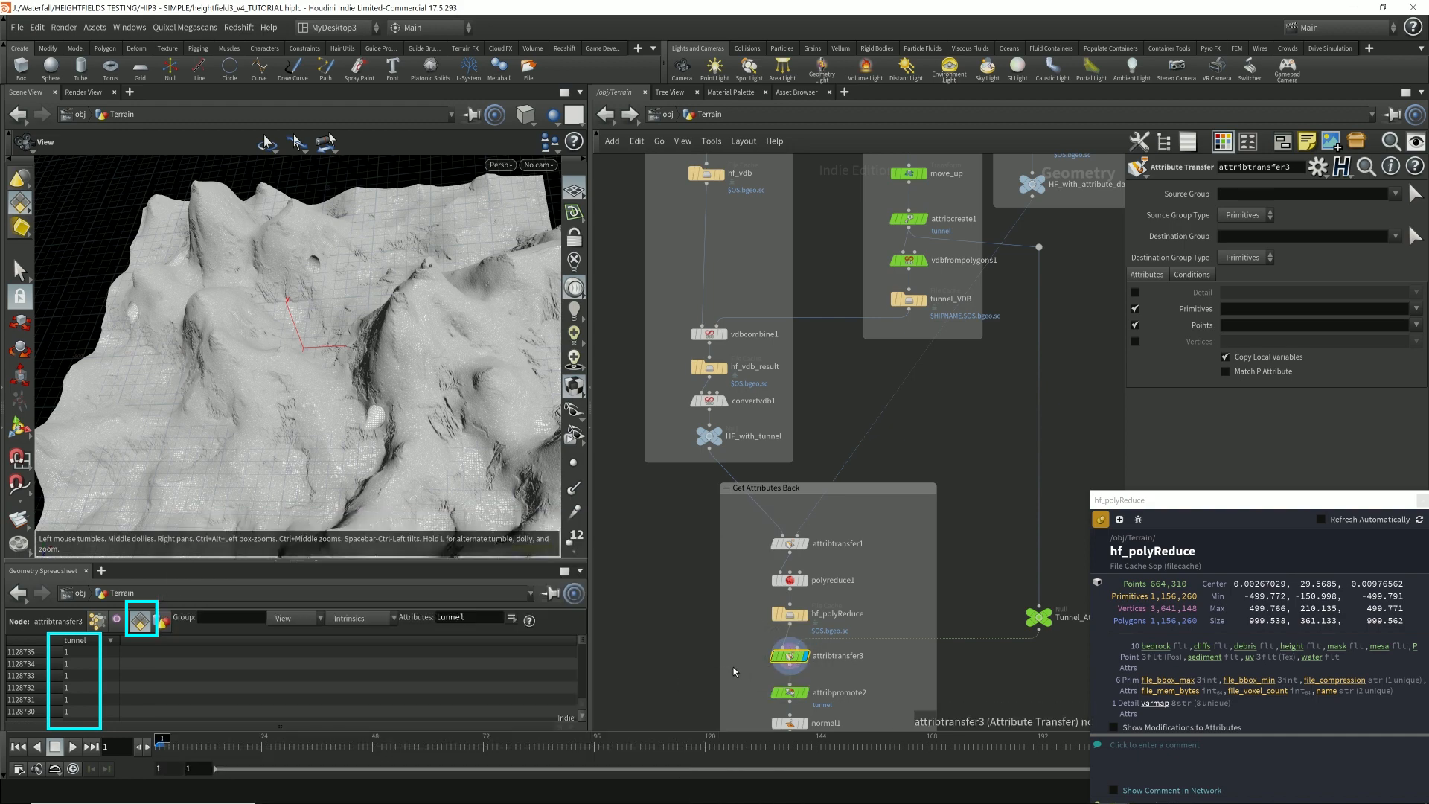
left_click_drag(732, 665, 862, 644)
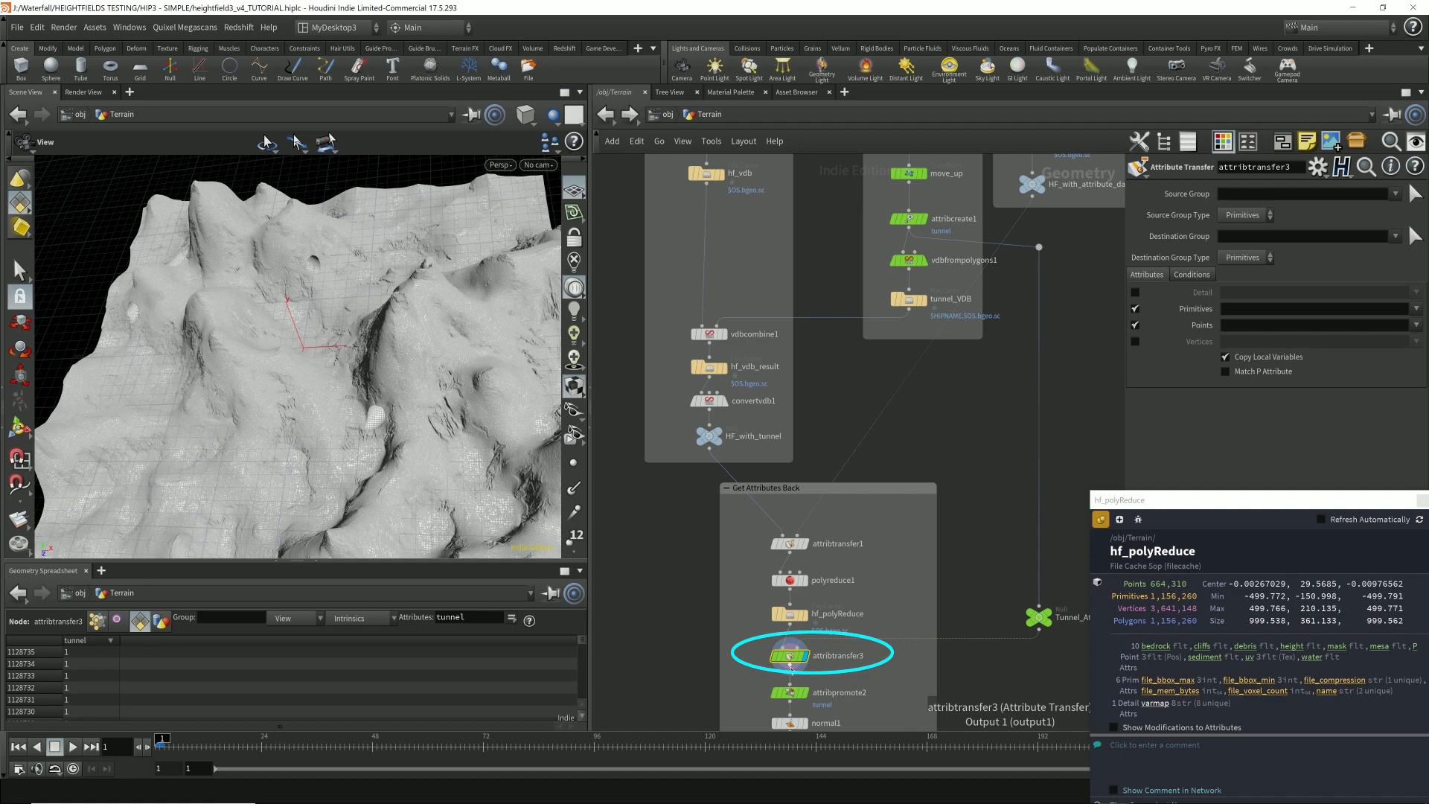
left_click(791, 666)
key("Tab")
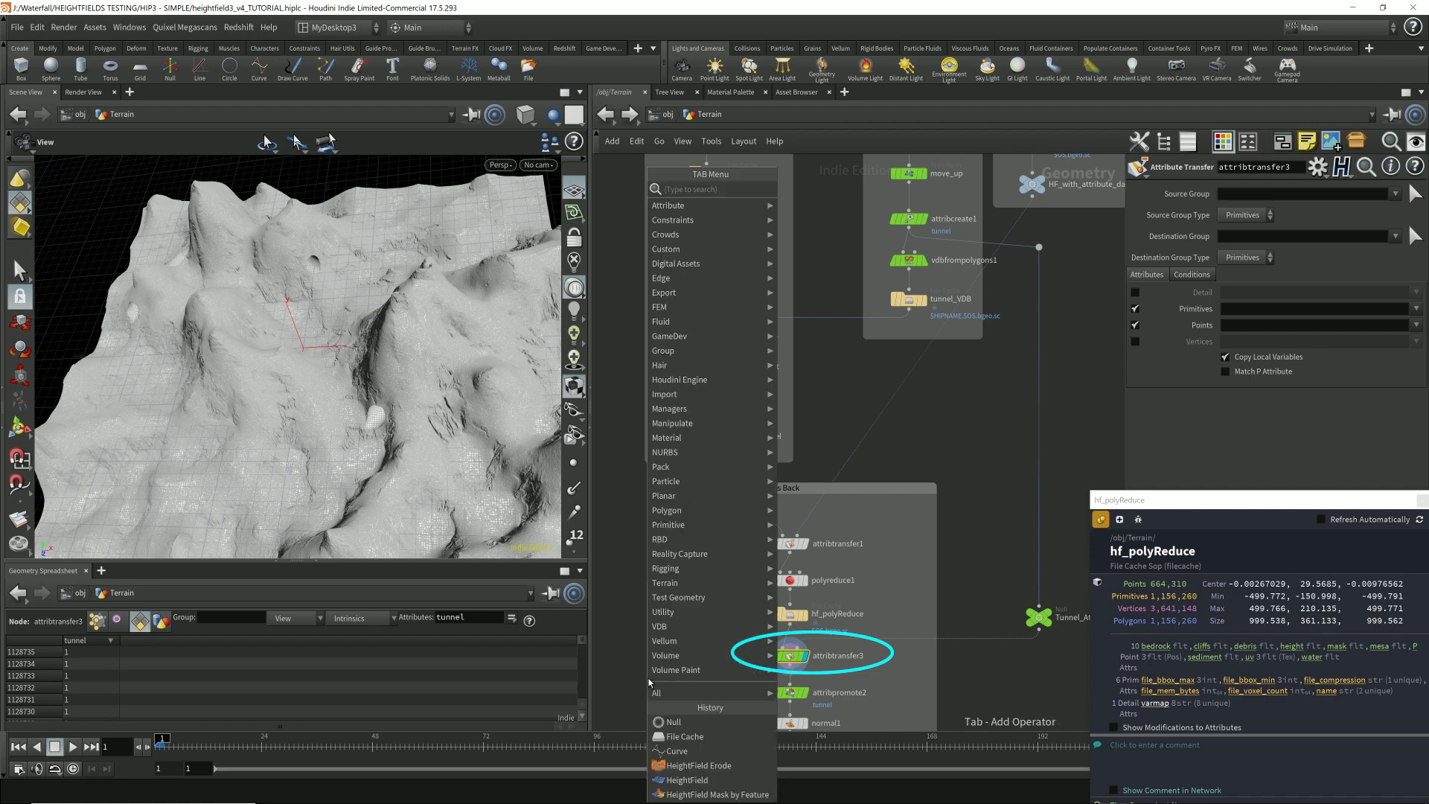
type("blast")
key("Return")
left_click(649, 677)
left_click(658, 692)
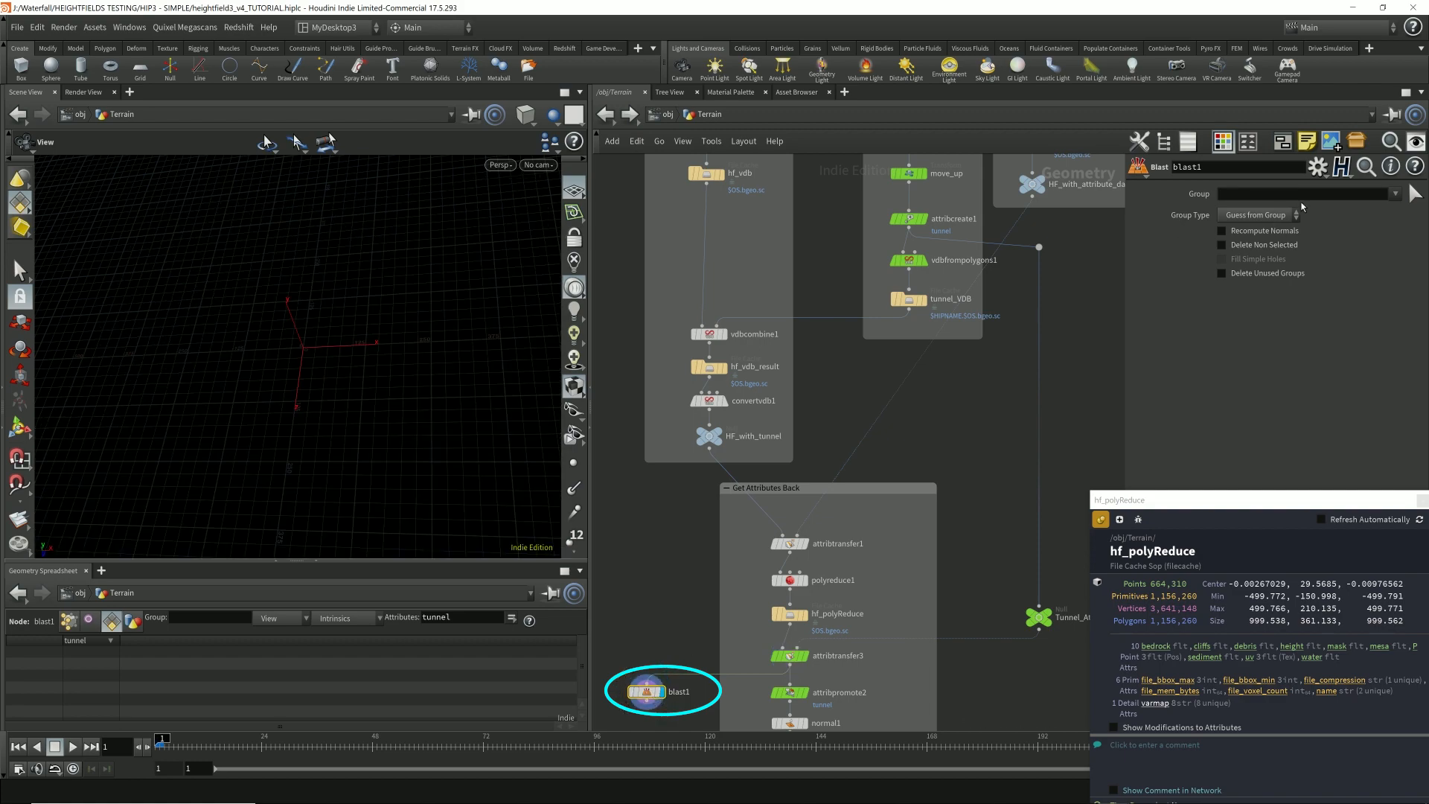
left_click(1256, 215)
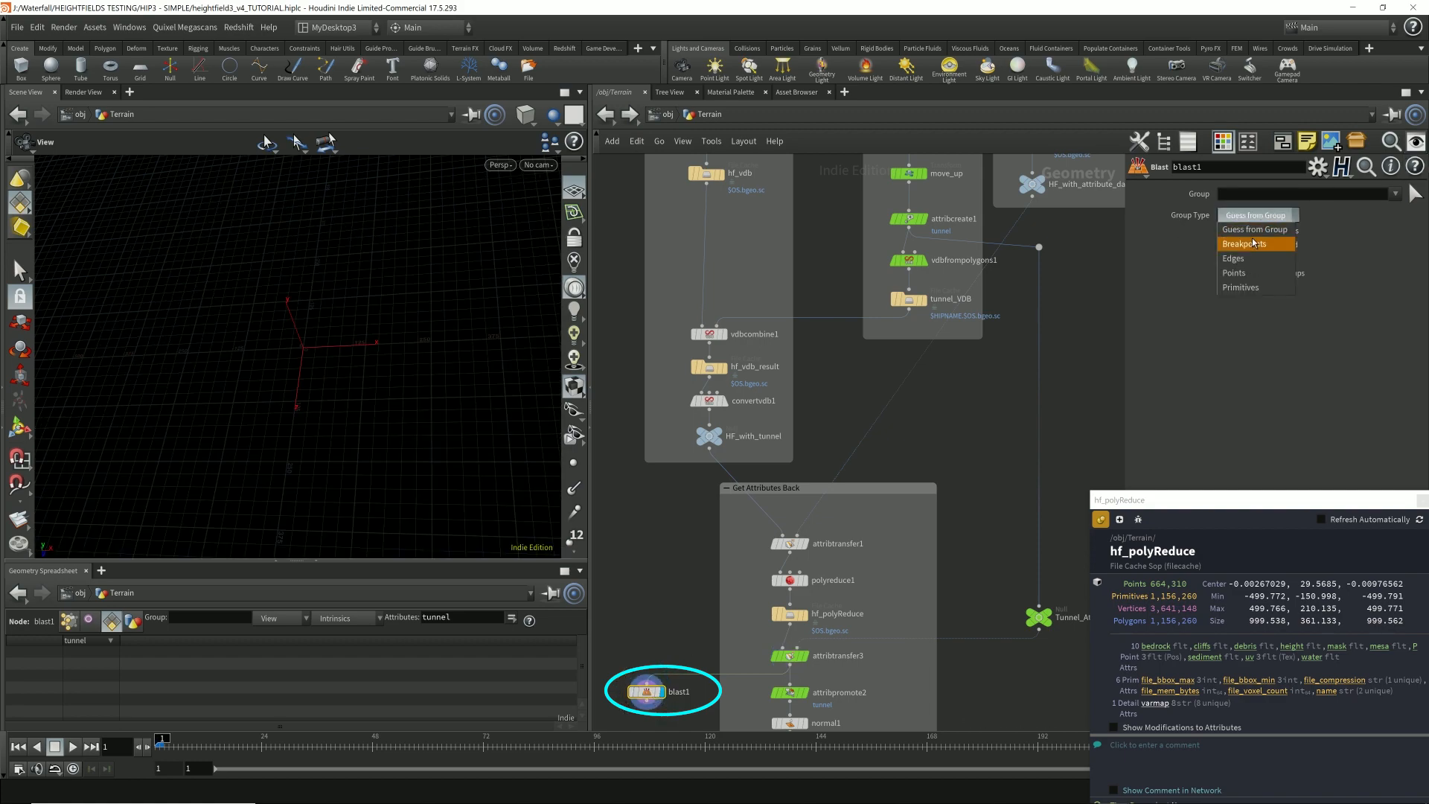
left_click(1248, 289)
left_click(1299, 195)
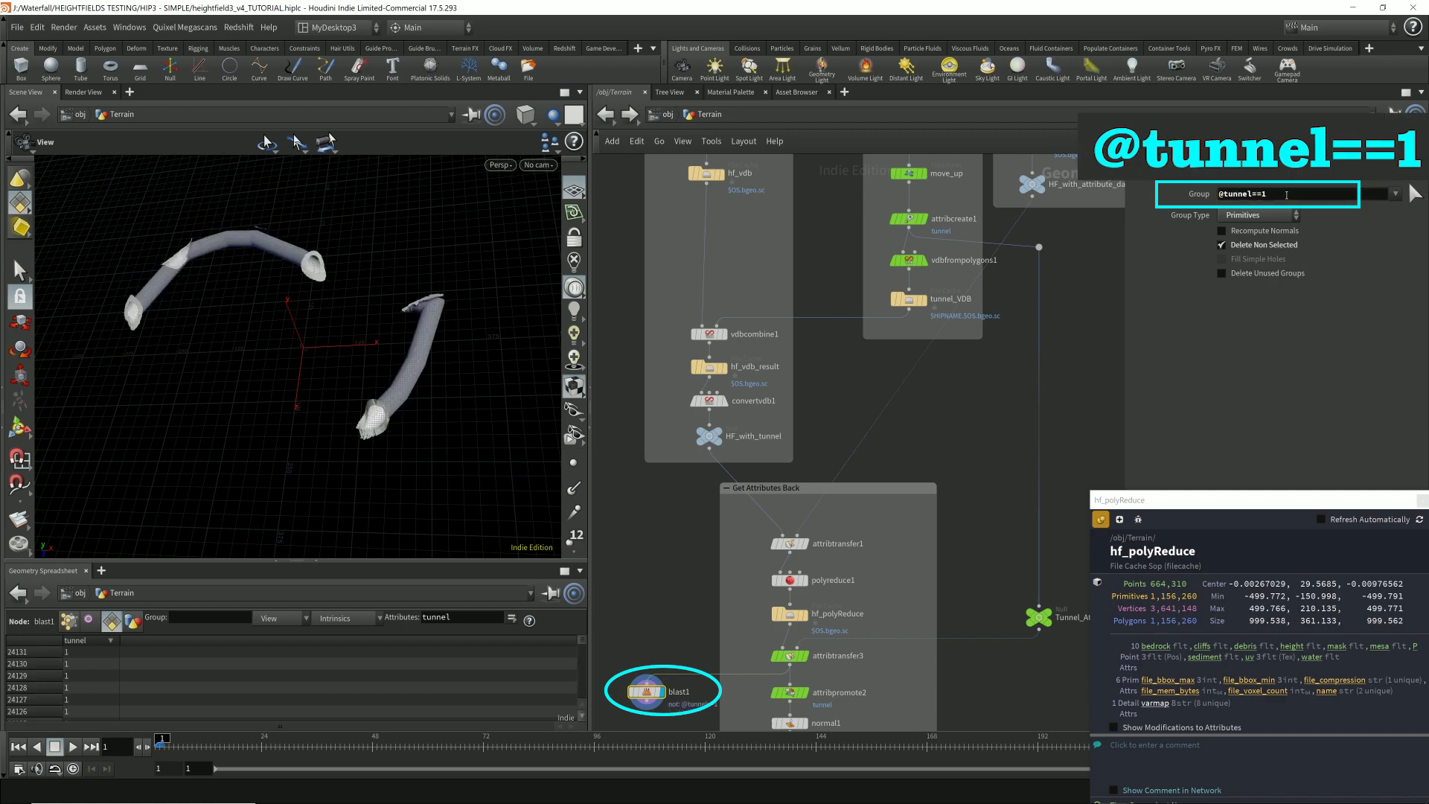
left_click_drag(298, 417, 367, 361)
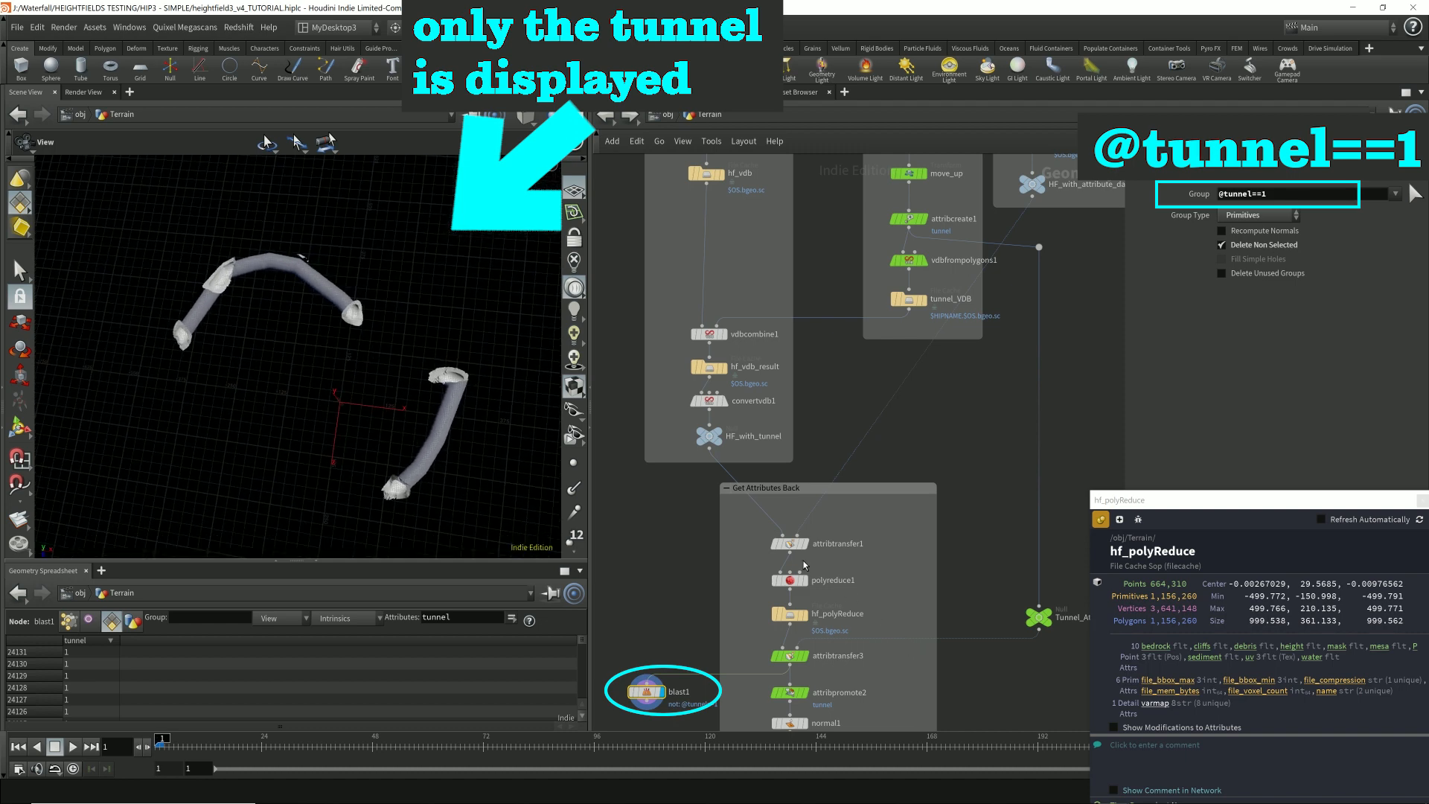
- Template hf_polyReduce behind the isolated tunnel, compare it with the full terrain, and display blast1 again
left_click(806, 615)
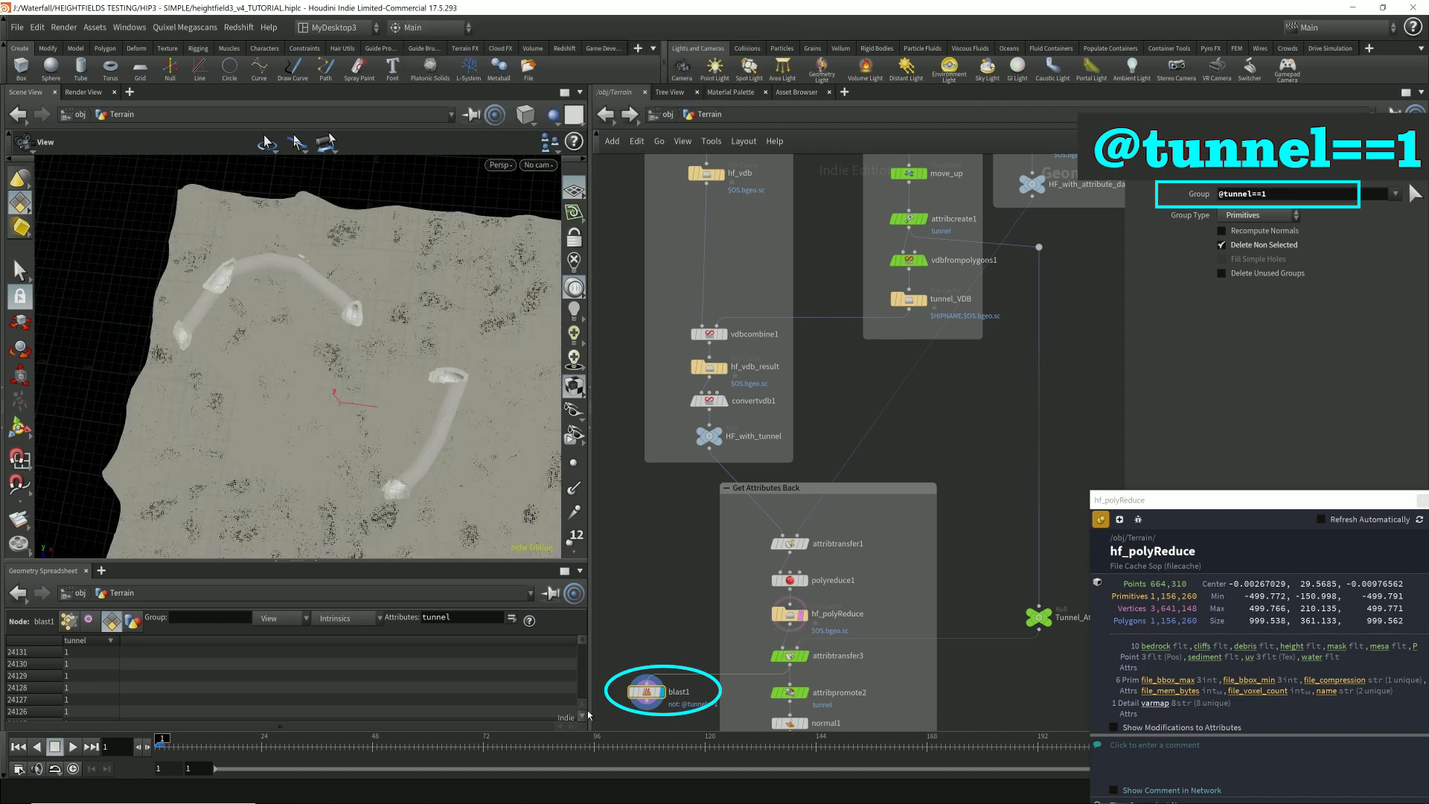
left_click_drag(452, 462, 464, 389)
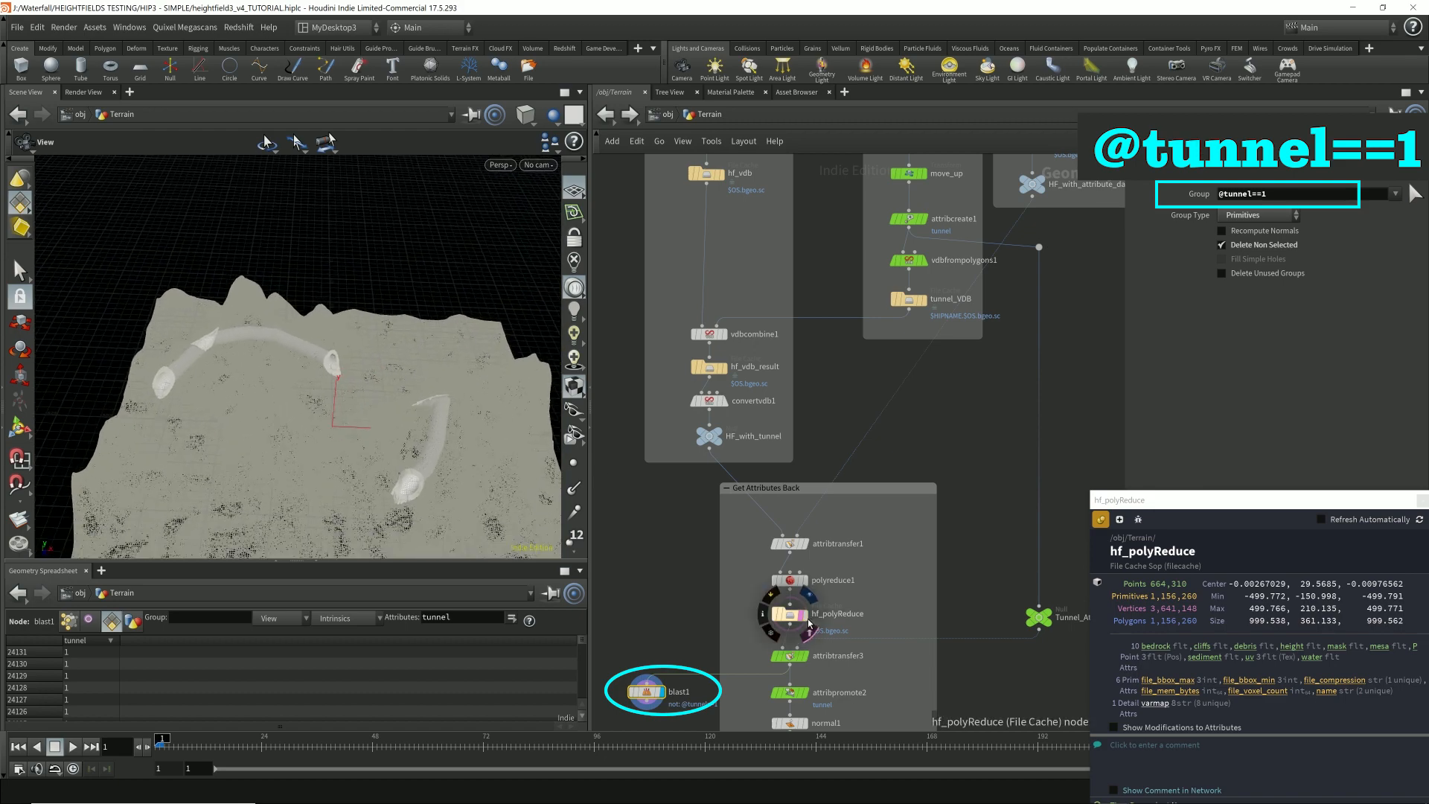
left_click(806, 614)
left_click_drag(364, 224, 349, 294)
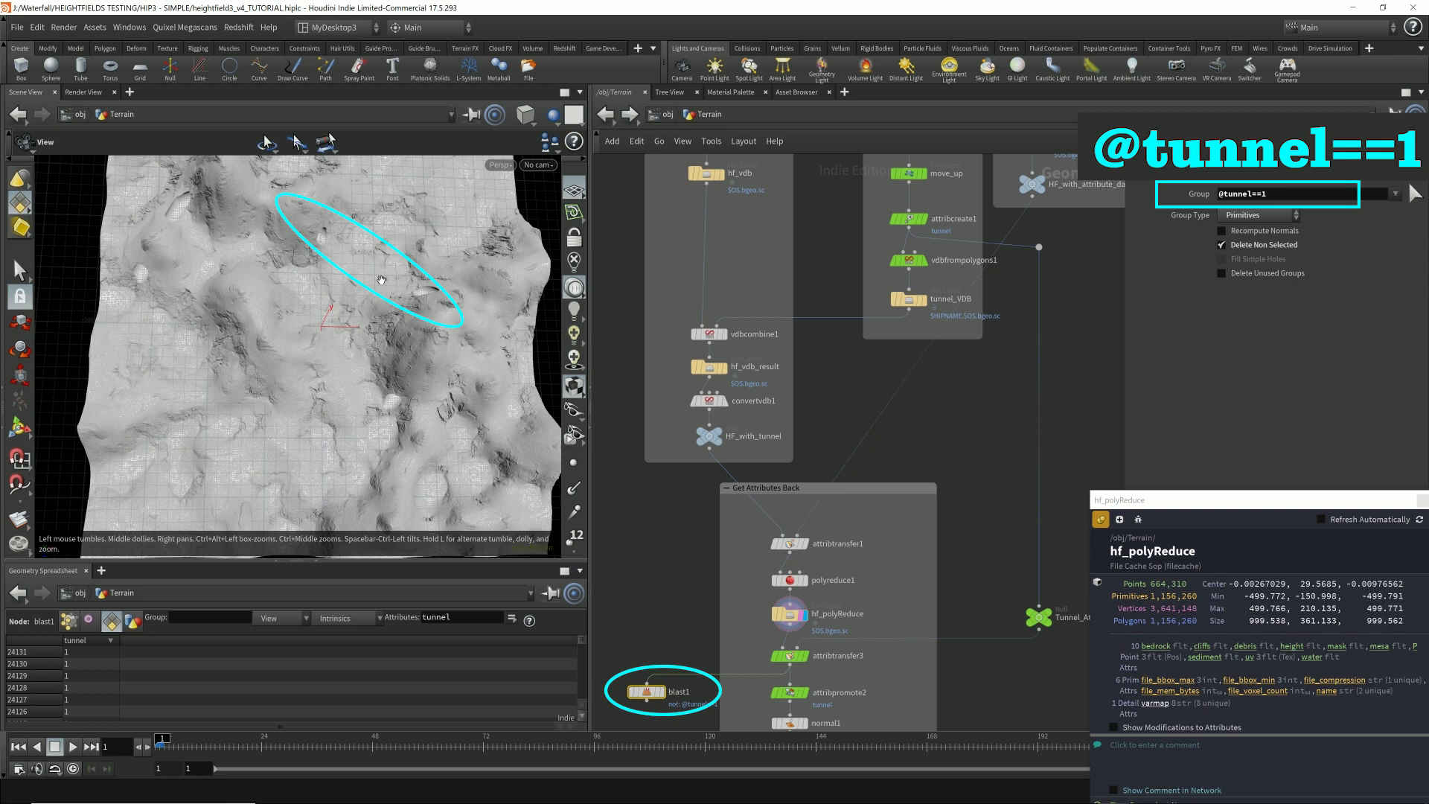
left_click_drag(321, 242, 321, 293)
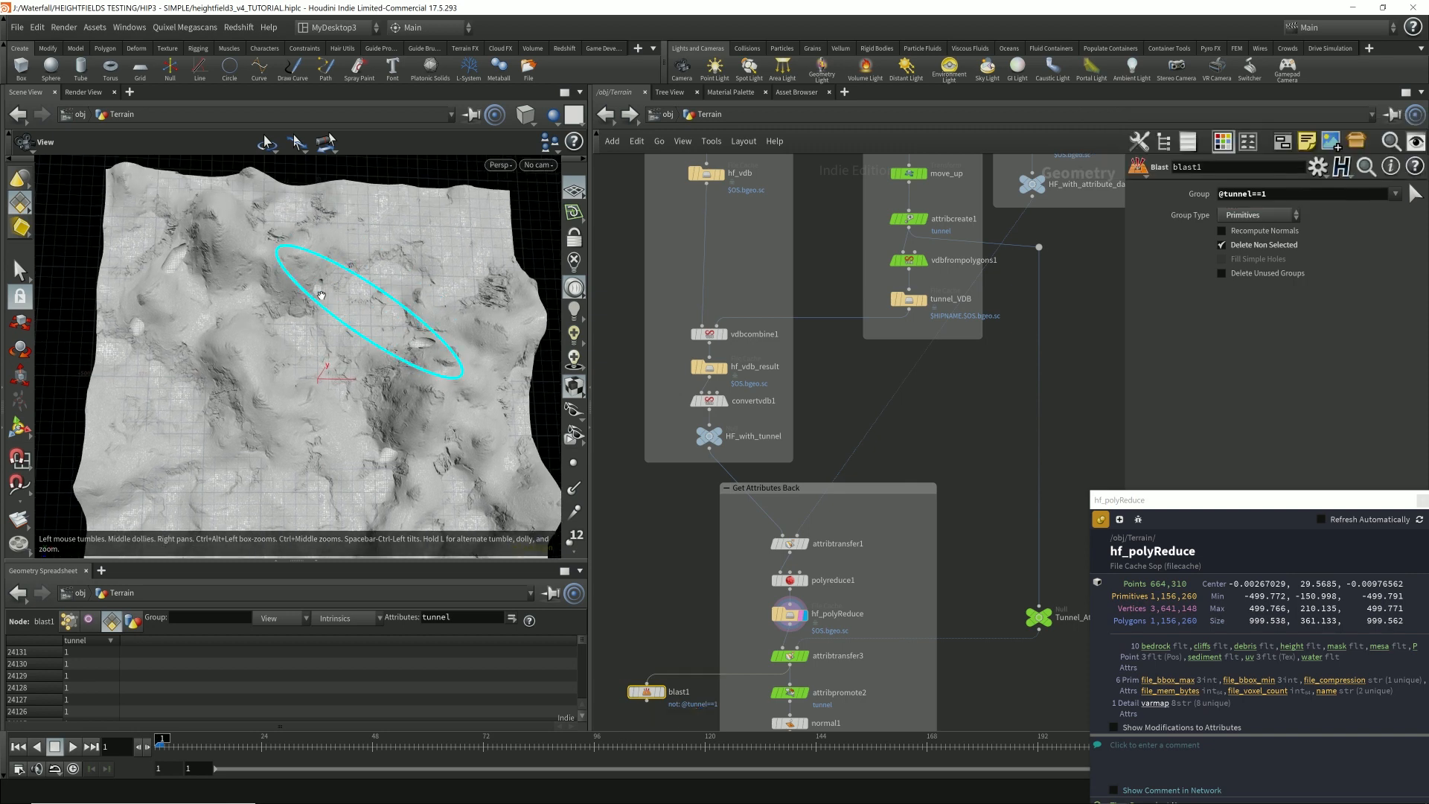
left_click(663, 693)
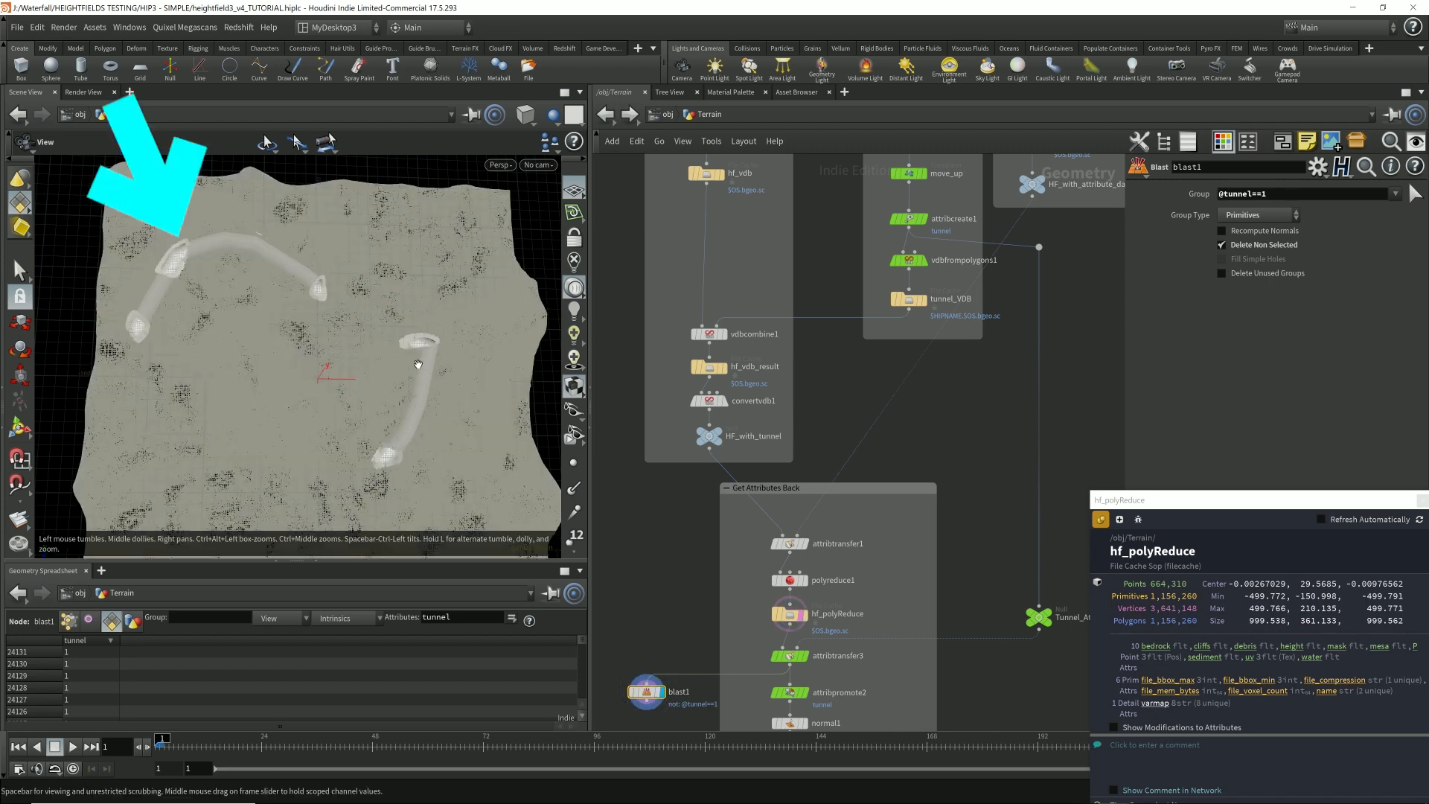
- Reposition blast1 beside the Get Attributes Back group and append a Null node below it
middle_click_drag(700, 694, 742, 538)
left_click_drag(689, 536, 647, 533)
right_click(647, 549)
type("null")
key("Return")
left_click(647, 579)
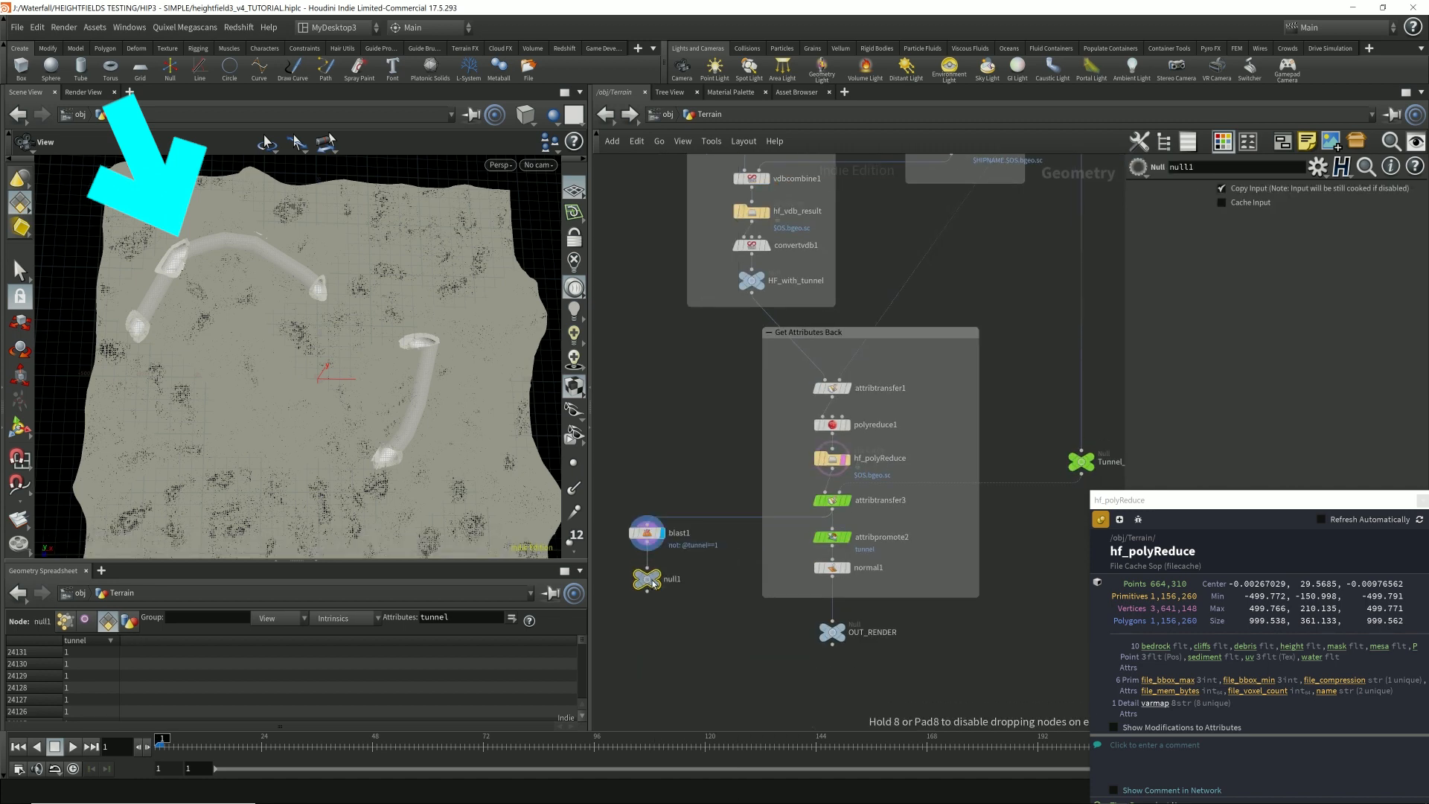
- Rename the Null node below blast1 to TUNNEL_inside_HF
key("F2")
type("TUNNEL_inside_HF")
key("Return")
- Display attribtransfer3's terrain and review the VDB group, including the vdbcombine1 parameters, back down to the Get Attributes Back group
left_click(833, 501)
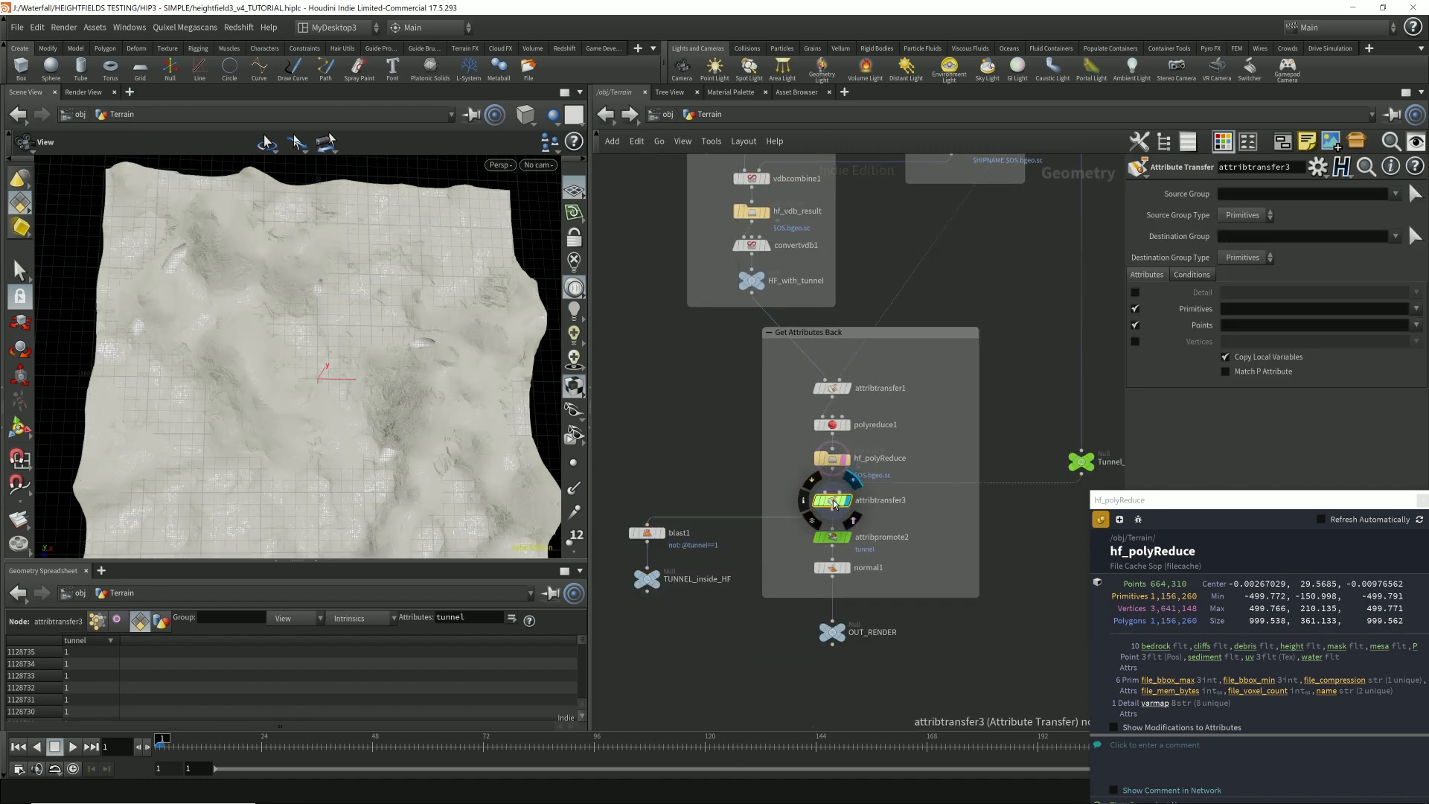
left_click_drag(427, 424, 463, 405)
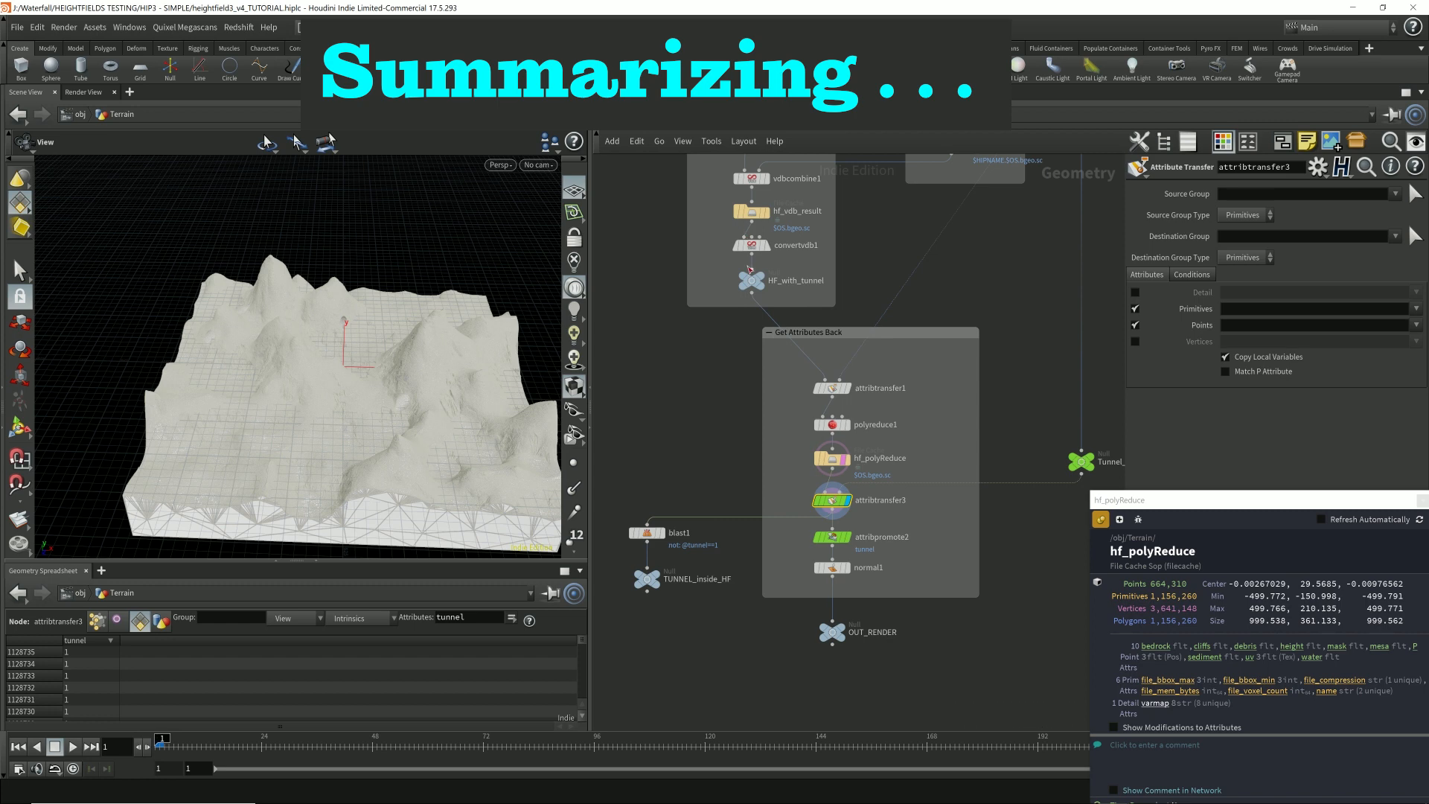
mouse_move(876, 249)
middle_mouse_down()
mouse_move(859, 579)
mouse_move(847, 560)
middle_mouse_up()
left_click_drag(668, 457, 767, 498)
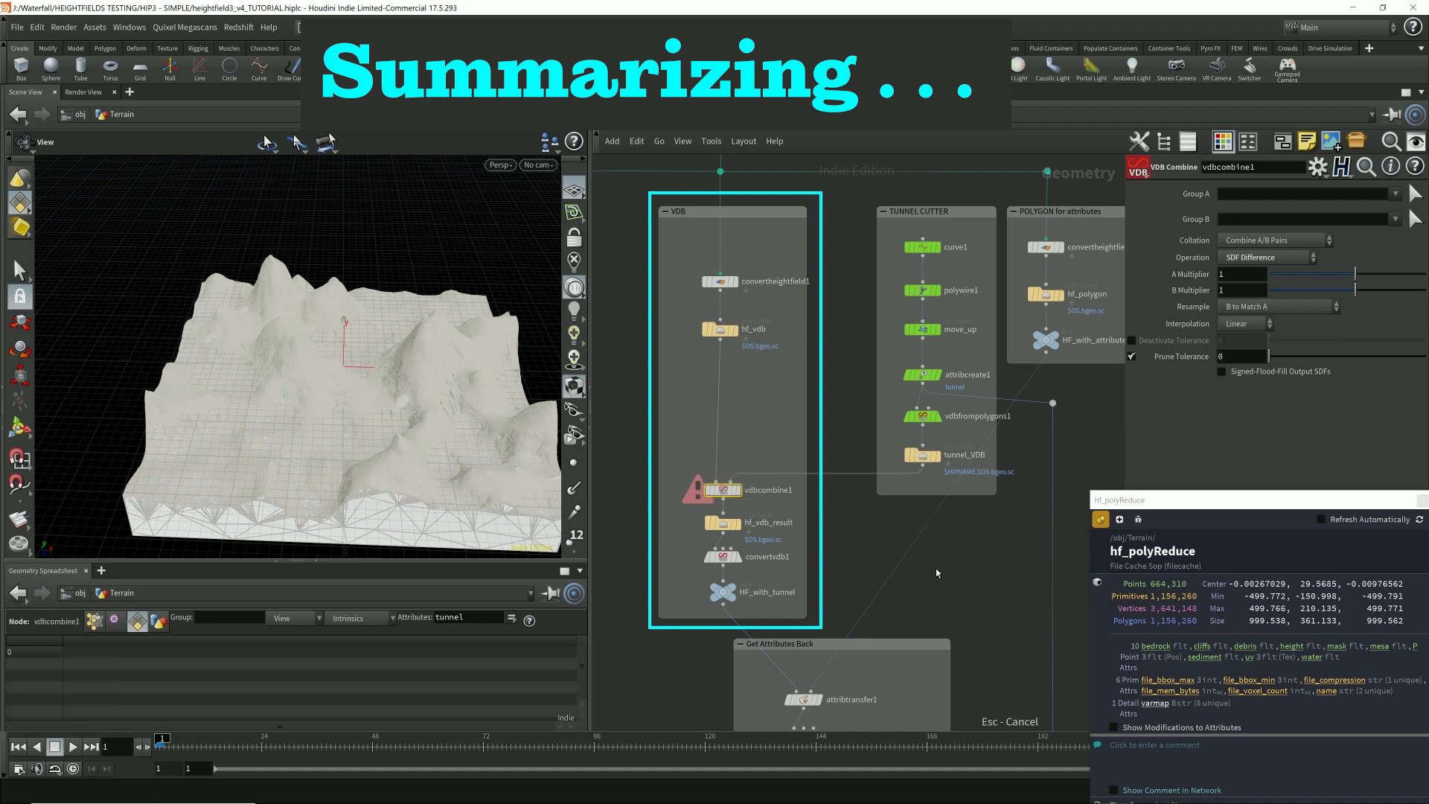
middle_click_drag(934, 607, 911, 313)
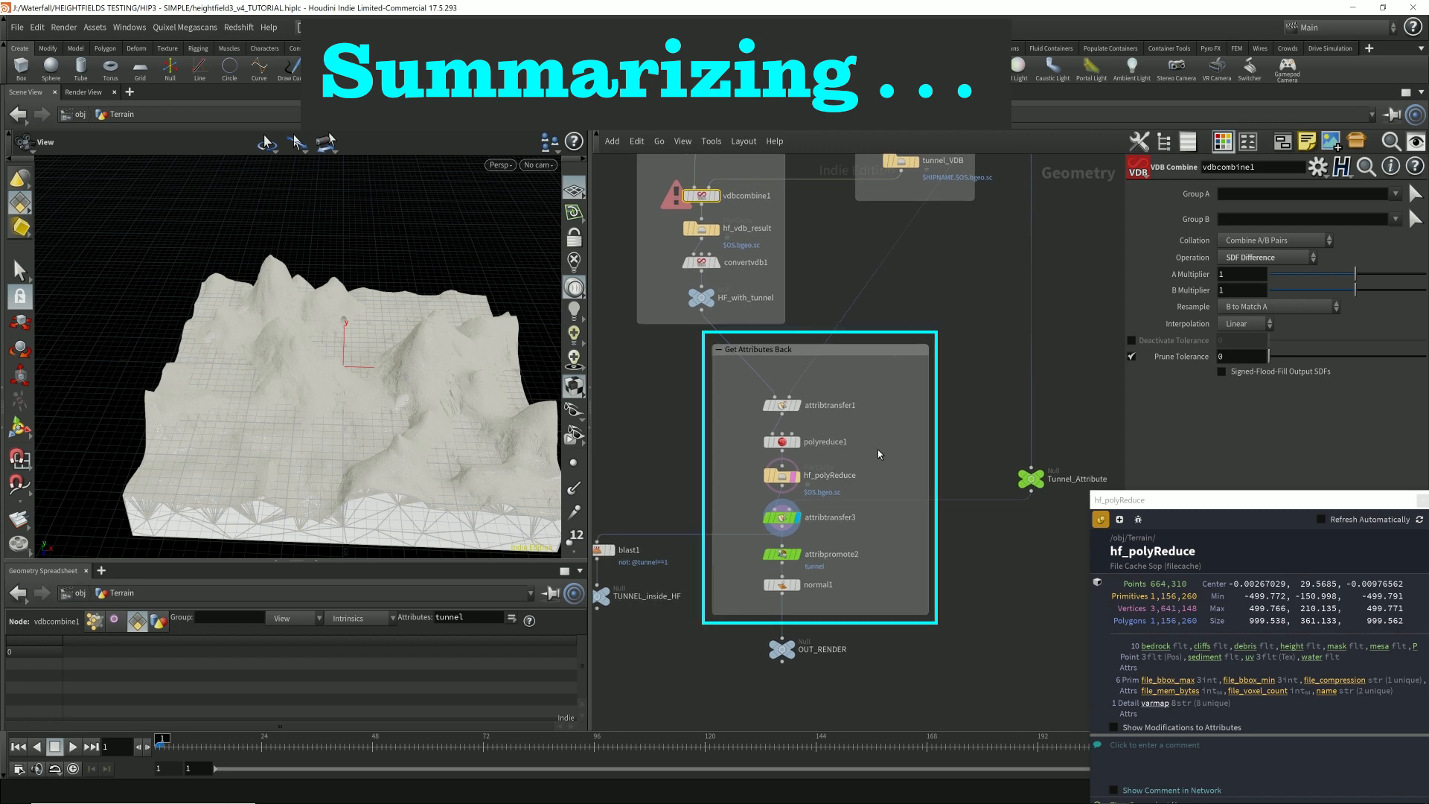
- Review attribtransfer1, hf_polyReduce, attribtransfer3 and attribpromote2 in the Get Attributes Back group, displaying the results from hf_polyReduce down to attribpromote2
left_click(781, 405)
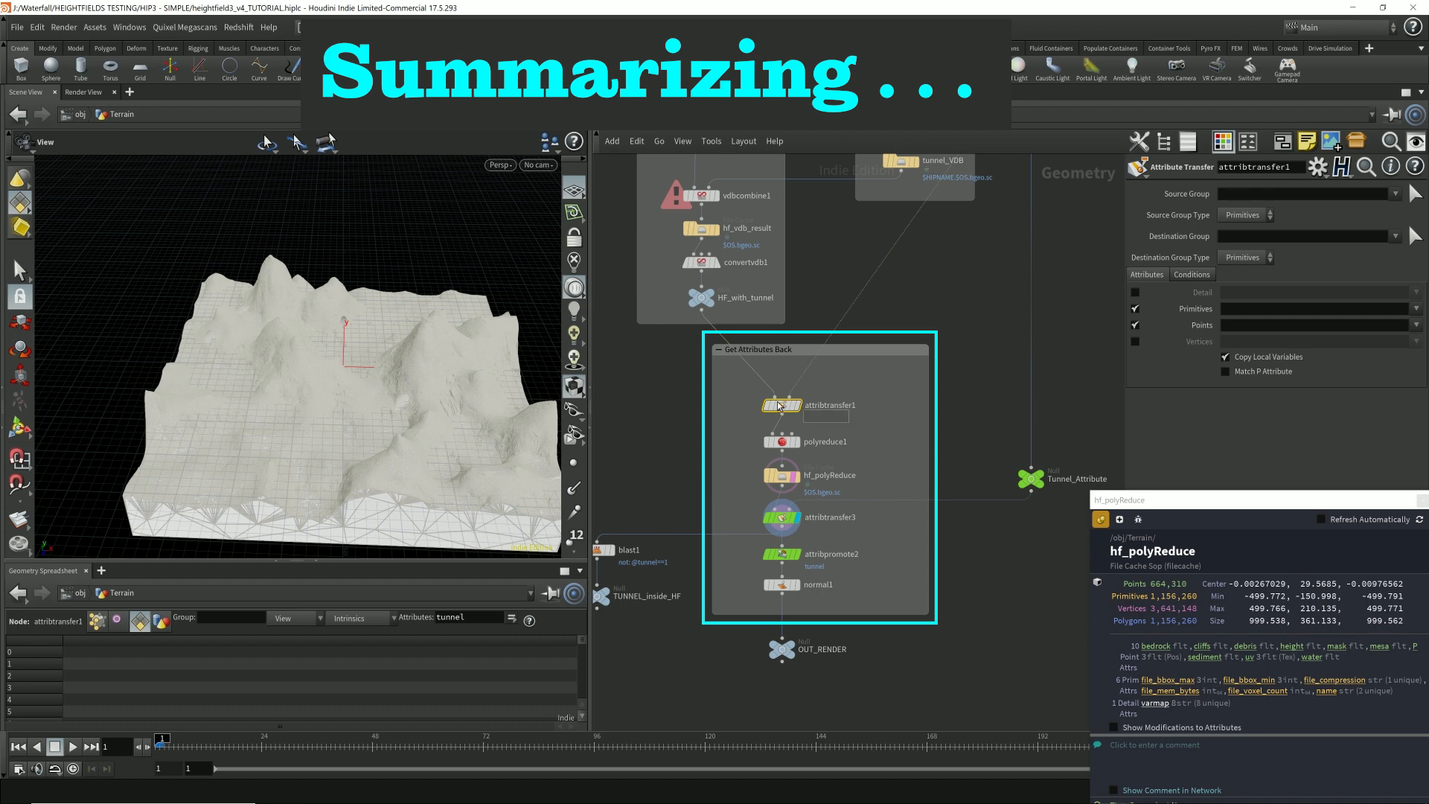
left_click(797, 475)
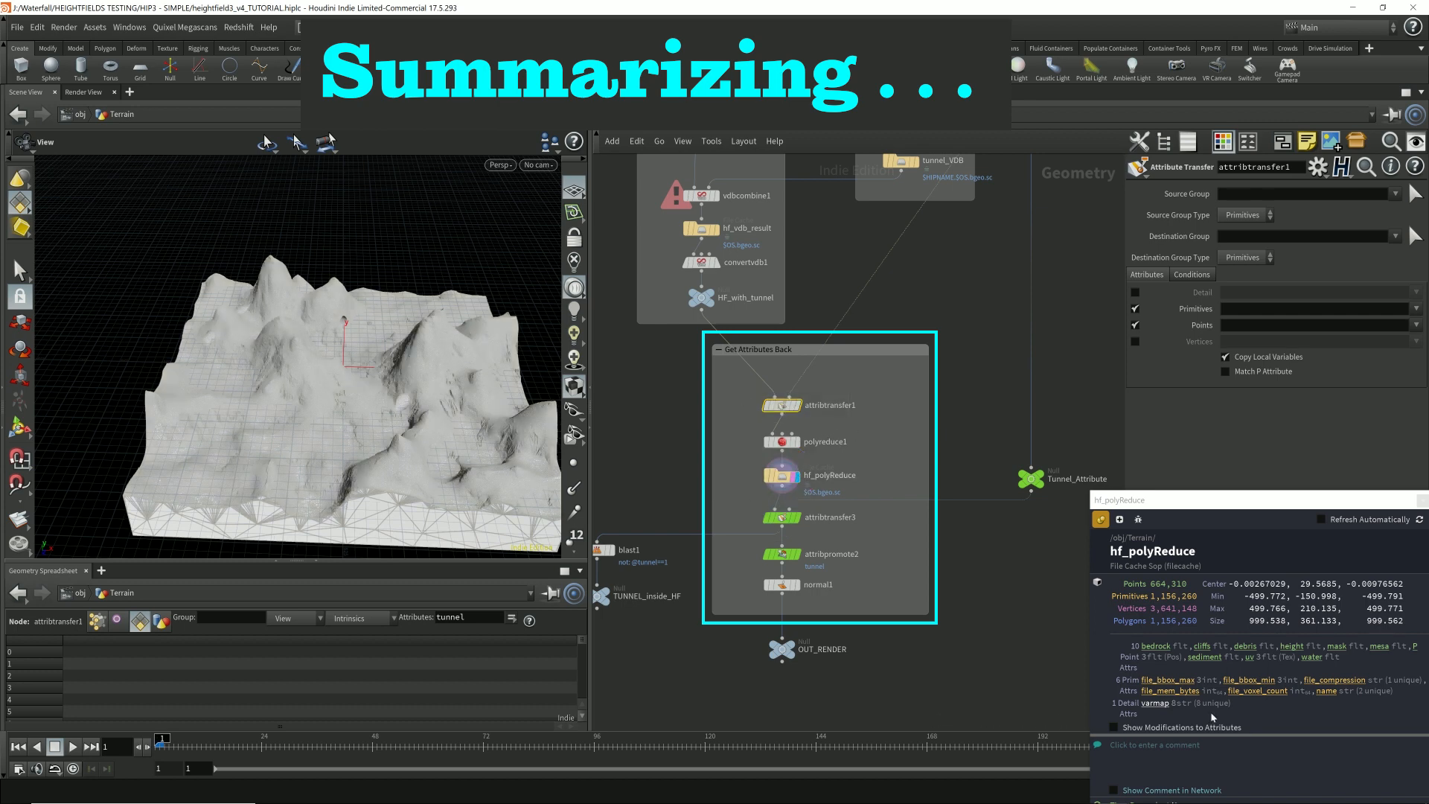
left_click(799, 521)
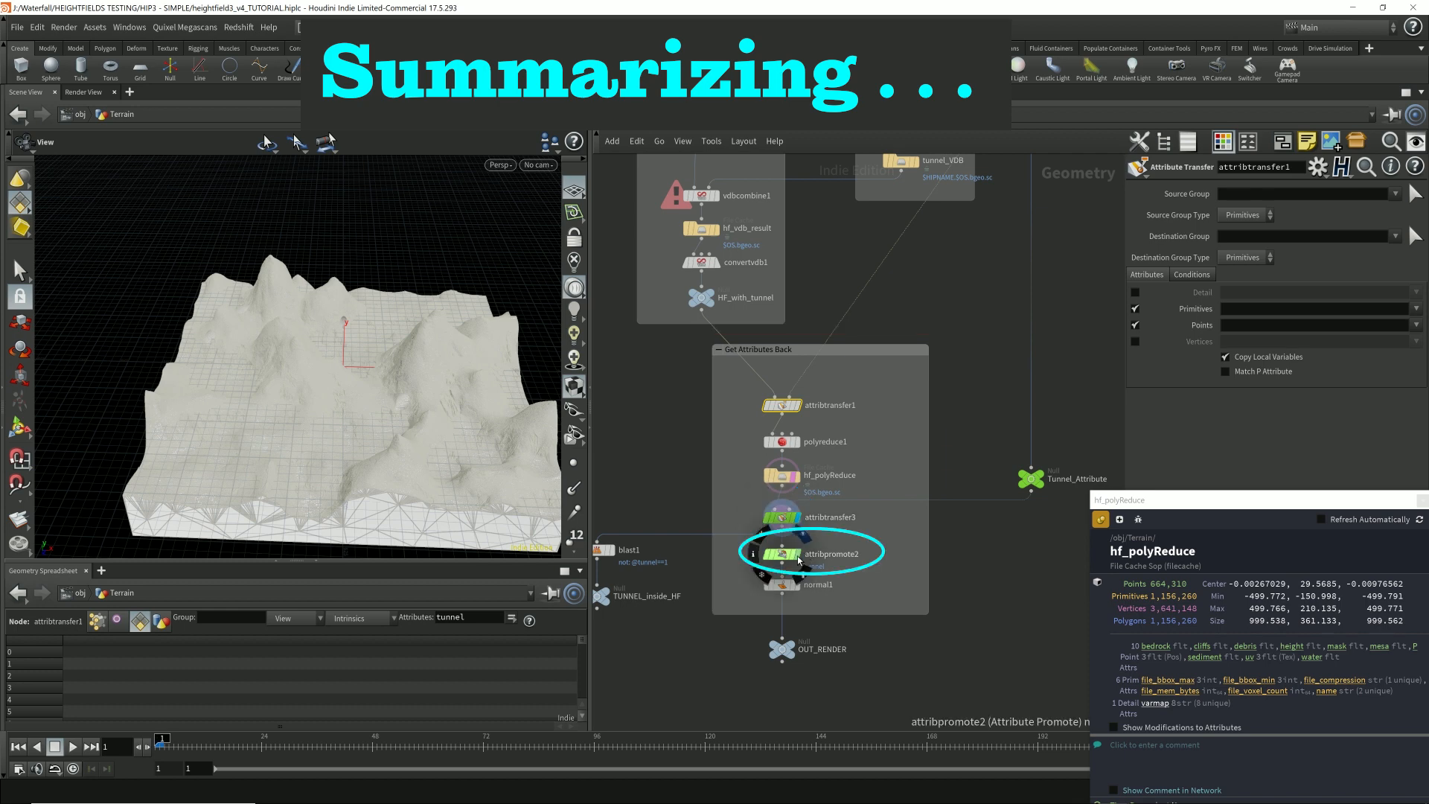
left_click(786, 555)
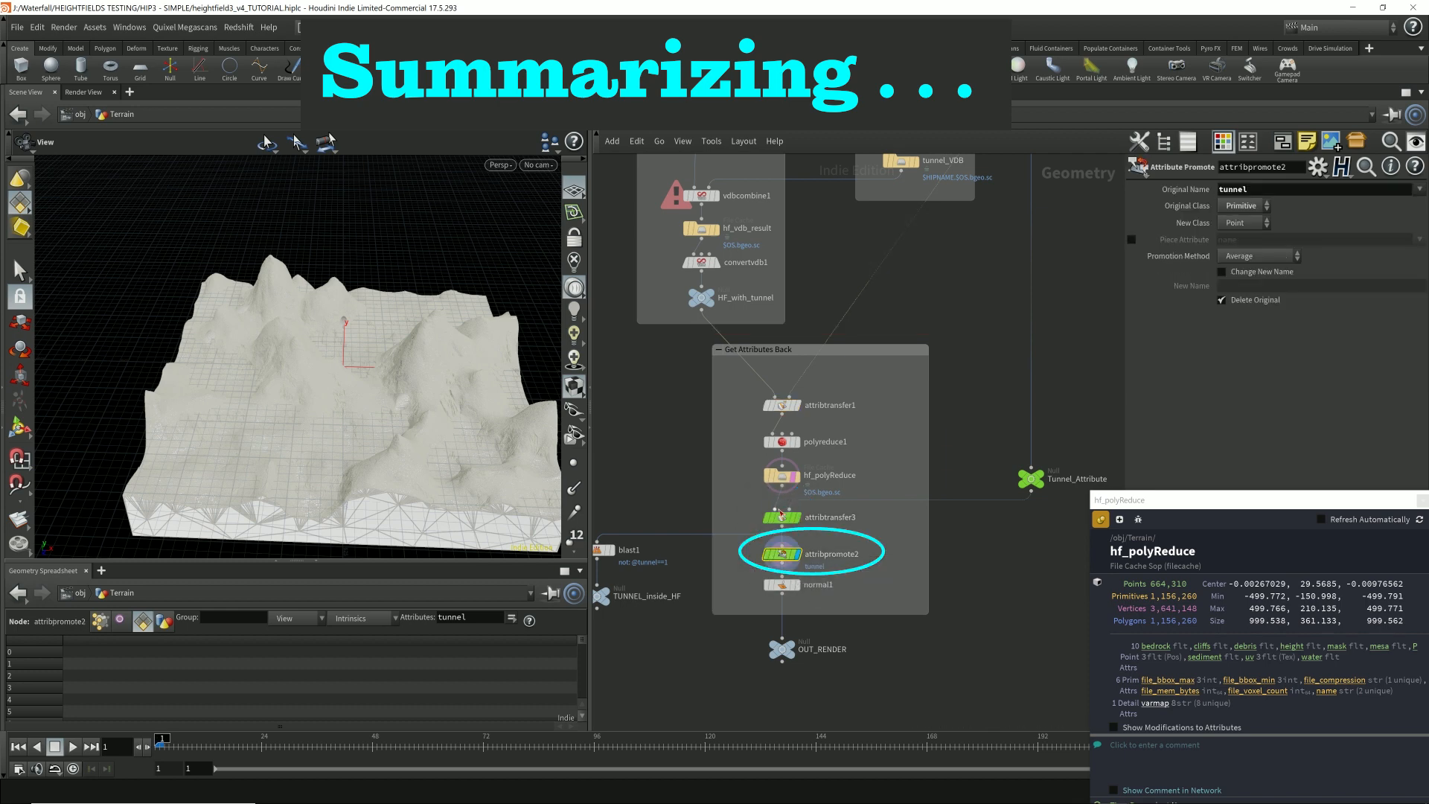
left_click(783, 520)
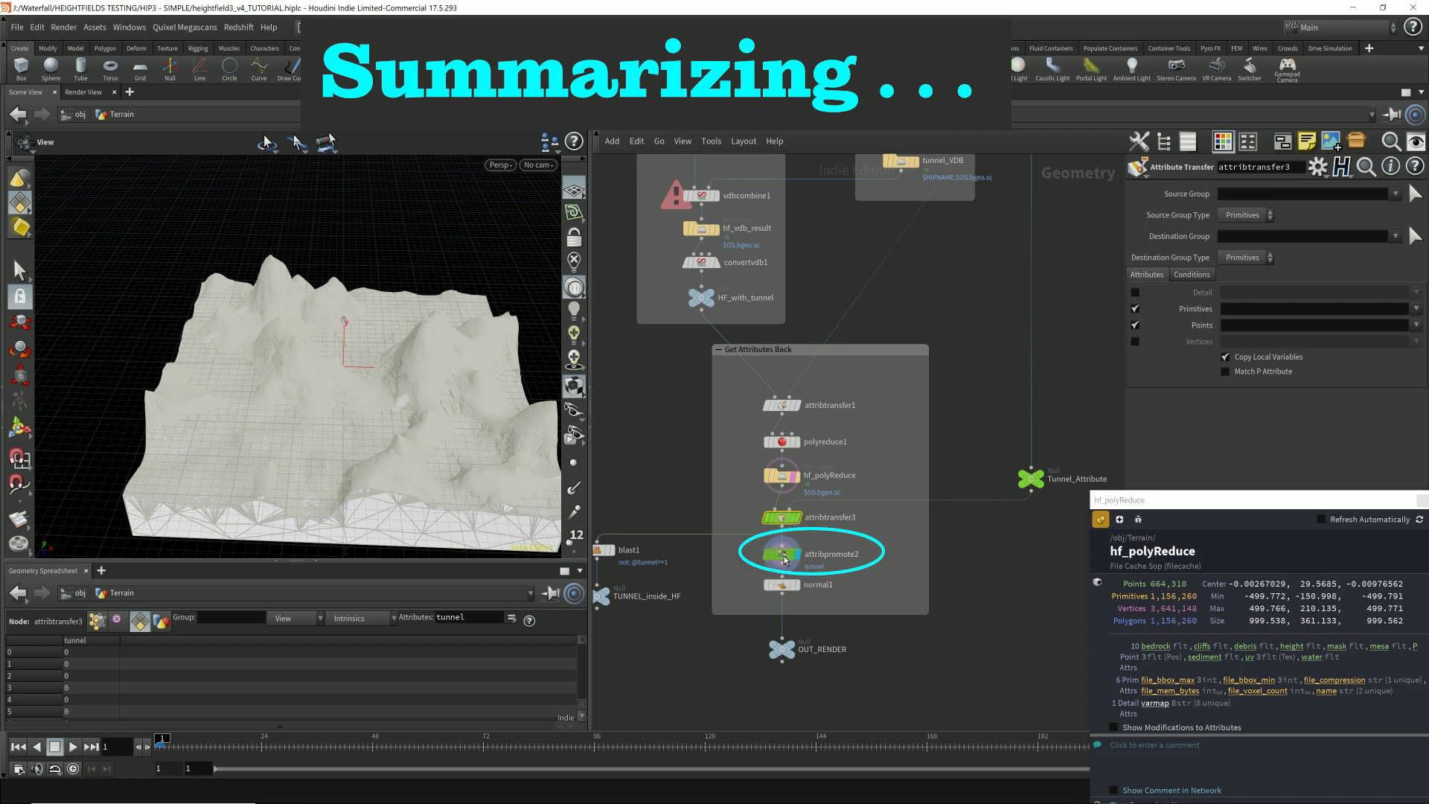
- Clear the tunnel attribute filter in the Geometry Spreadsheet and compare attribpromote2's point attributes with its primitive attributes
left_click(803, 552)
left_click(100, 621)
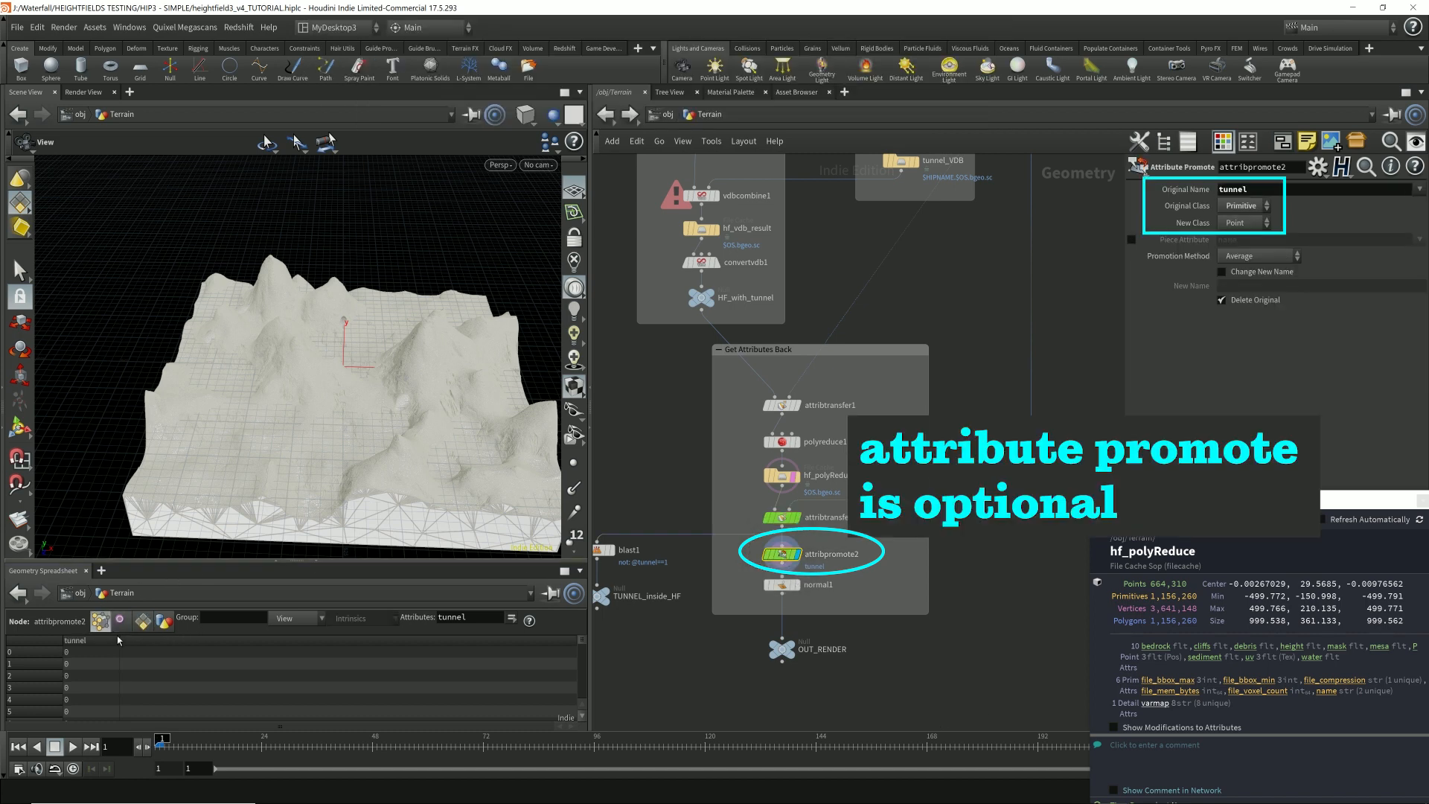
left_click_drag(472, 618, 358, 593)
key("BackSpace")
key("Return")
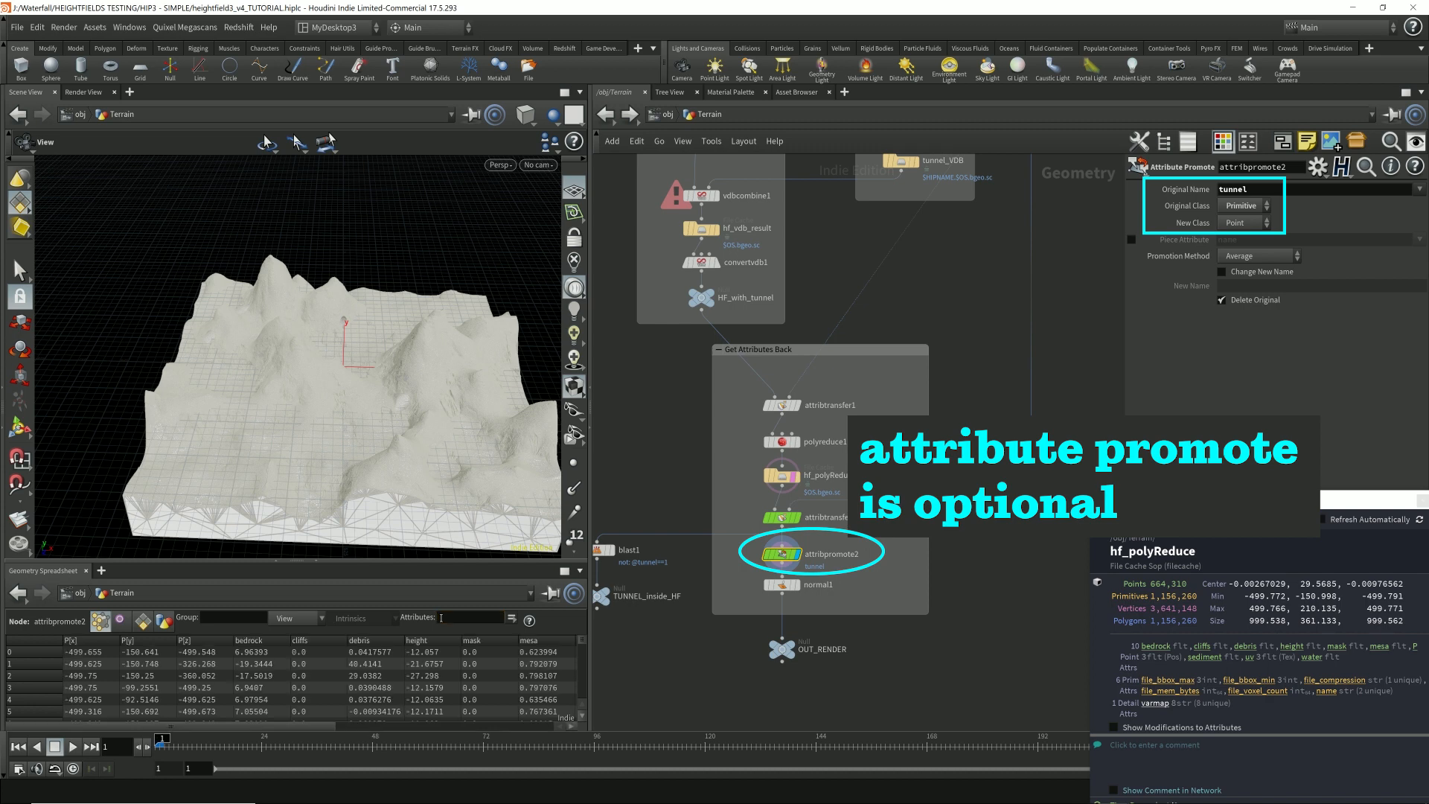
left_click_drag(312, 735, 450, 733)
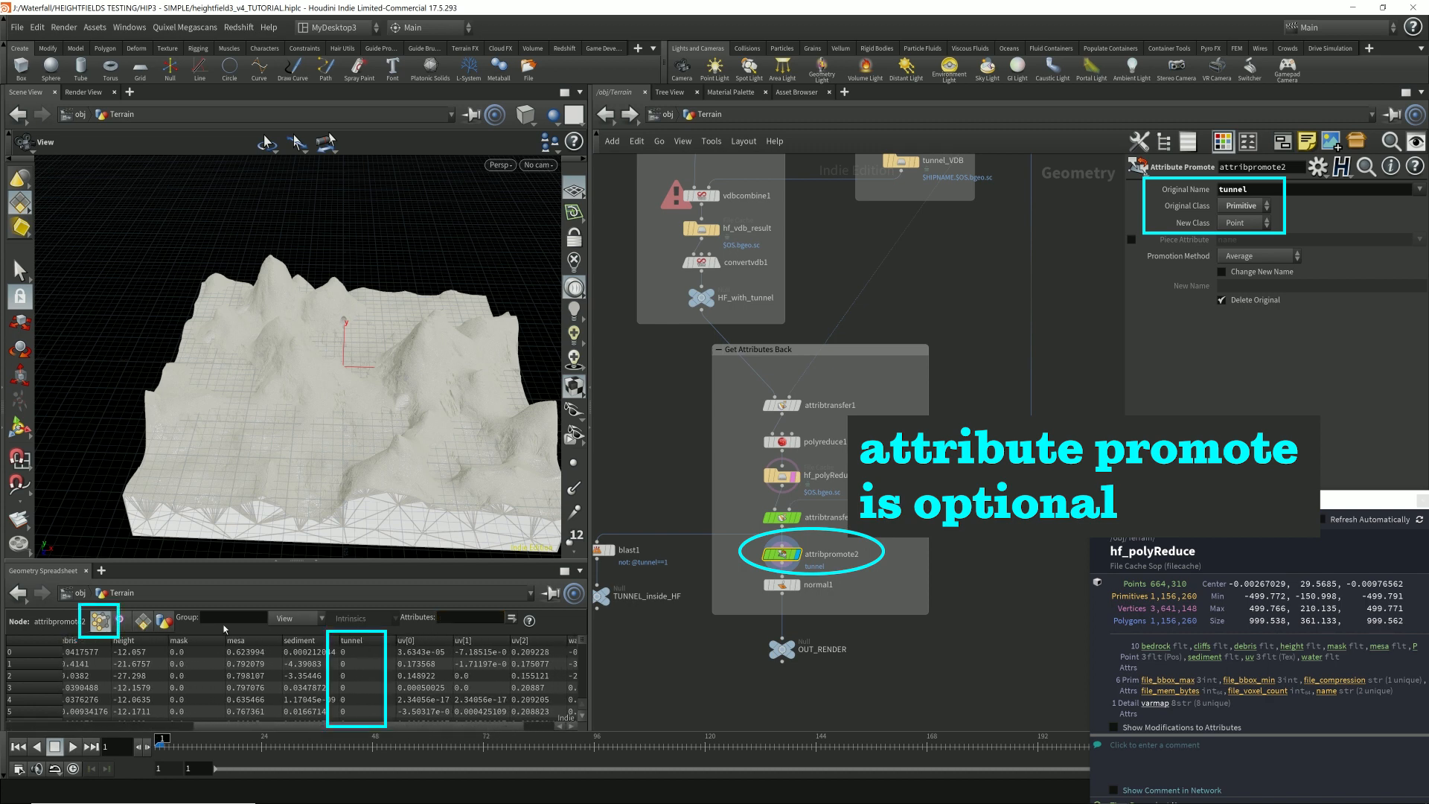
left_click(143, 620)
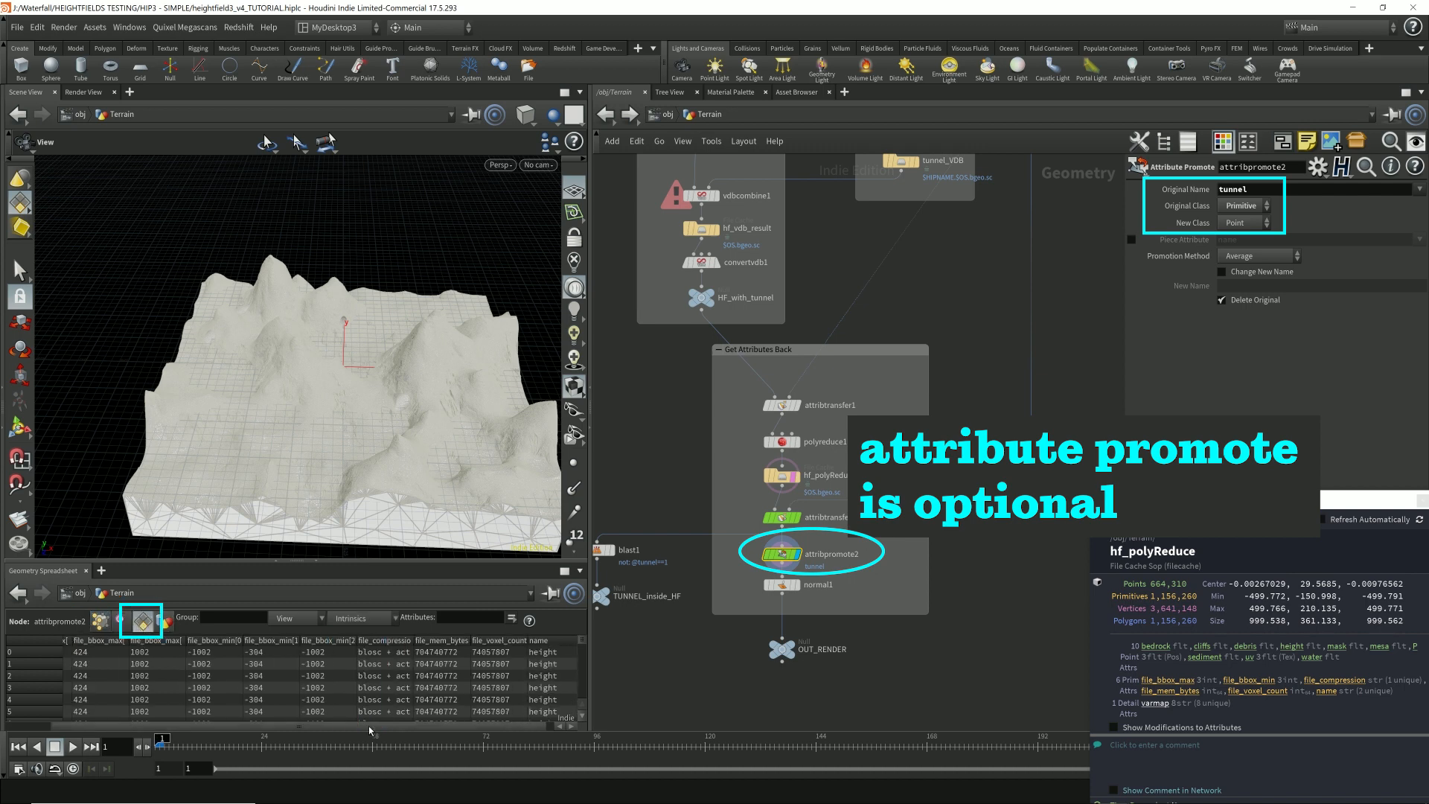
left_click_drag(370, 730, 271, 730)
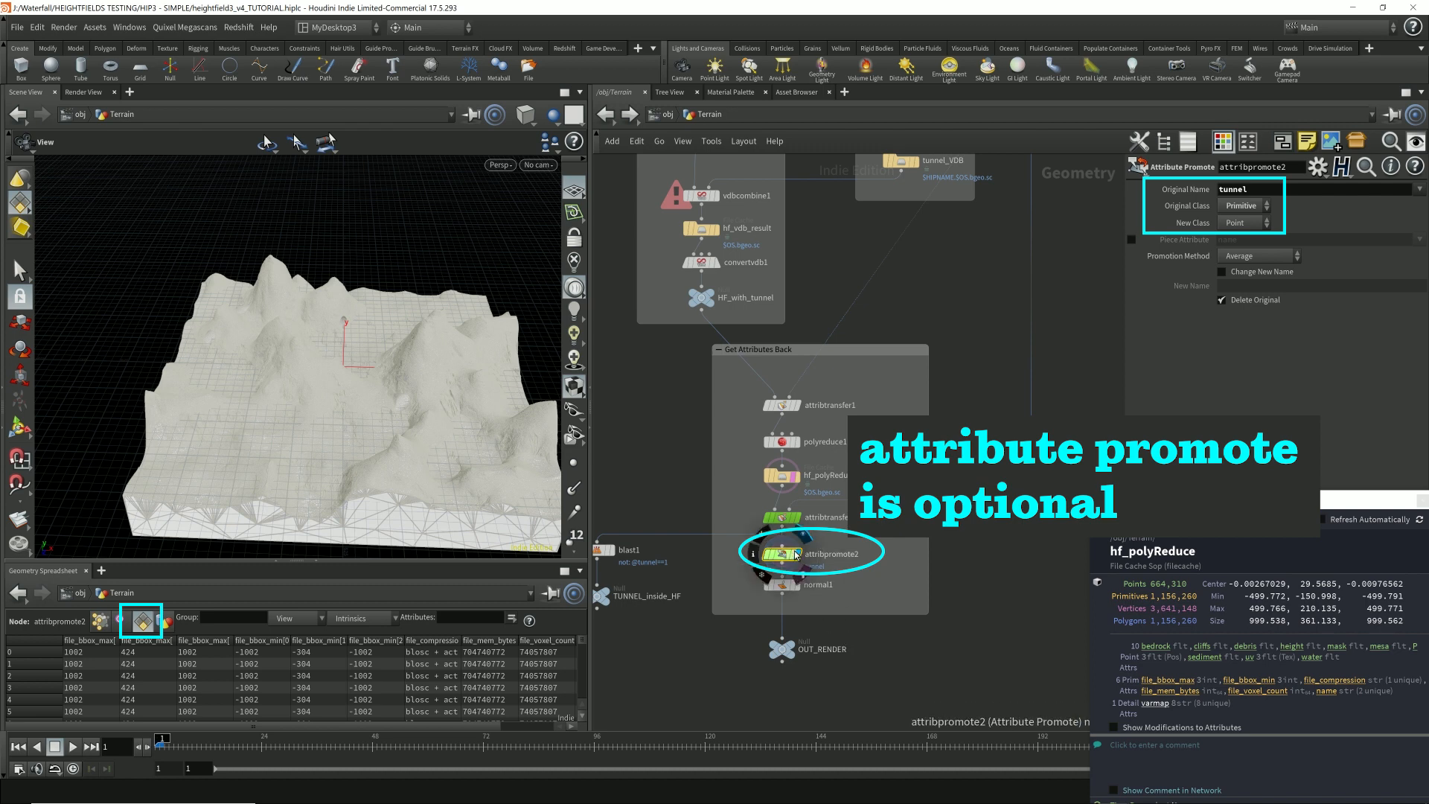
- Move normal1 slightly farther below attribpromote2, then display it and inspect the terrain
left_click_drag(787, 593, 787, 604)
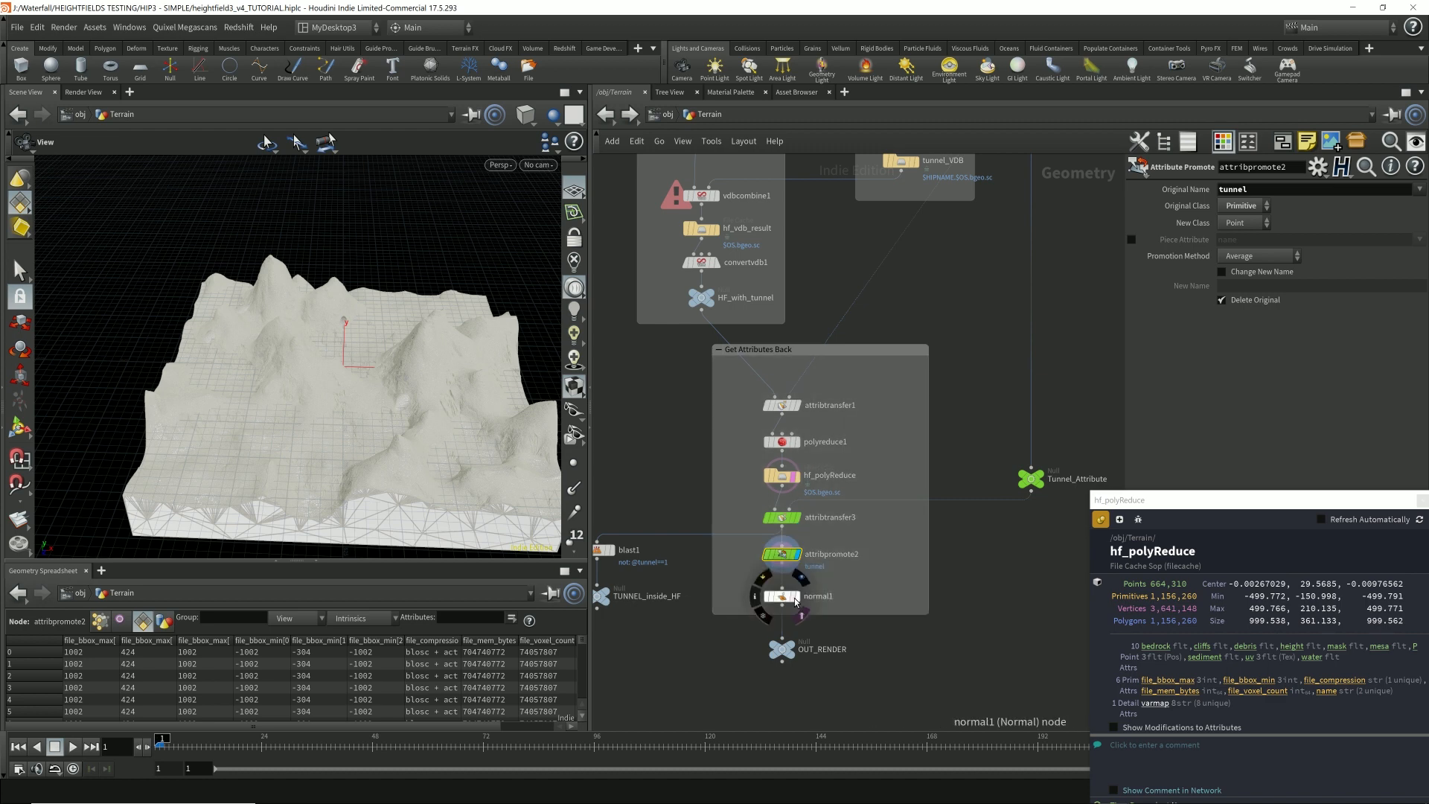
left_click(785, 601)
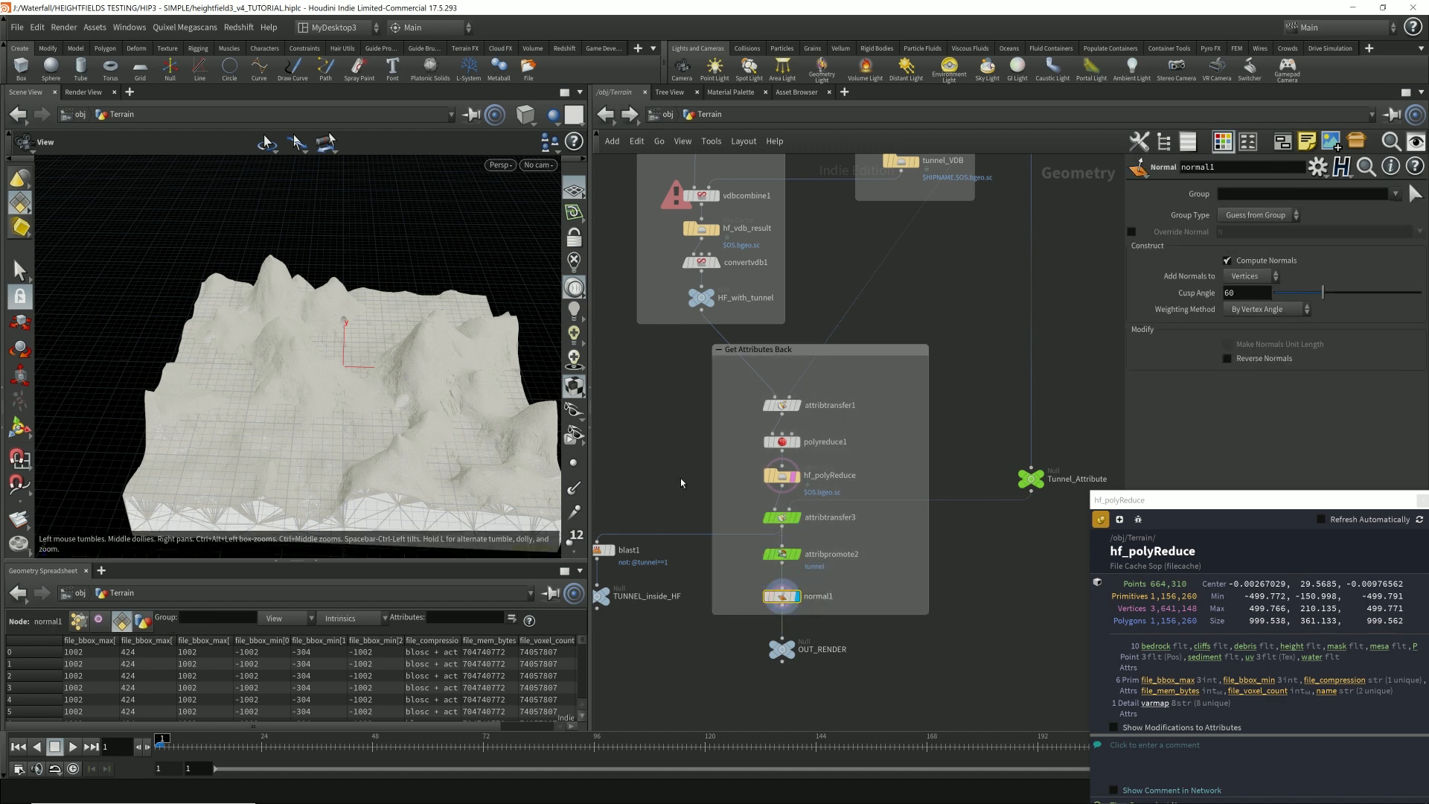
left_click_drag(402, 387, 482, 402)
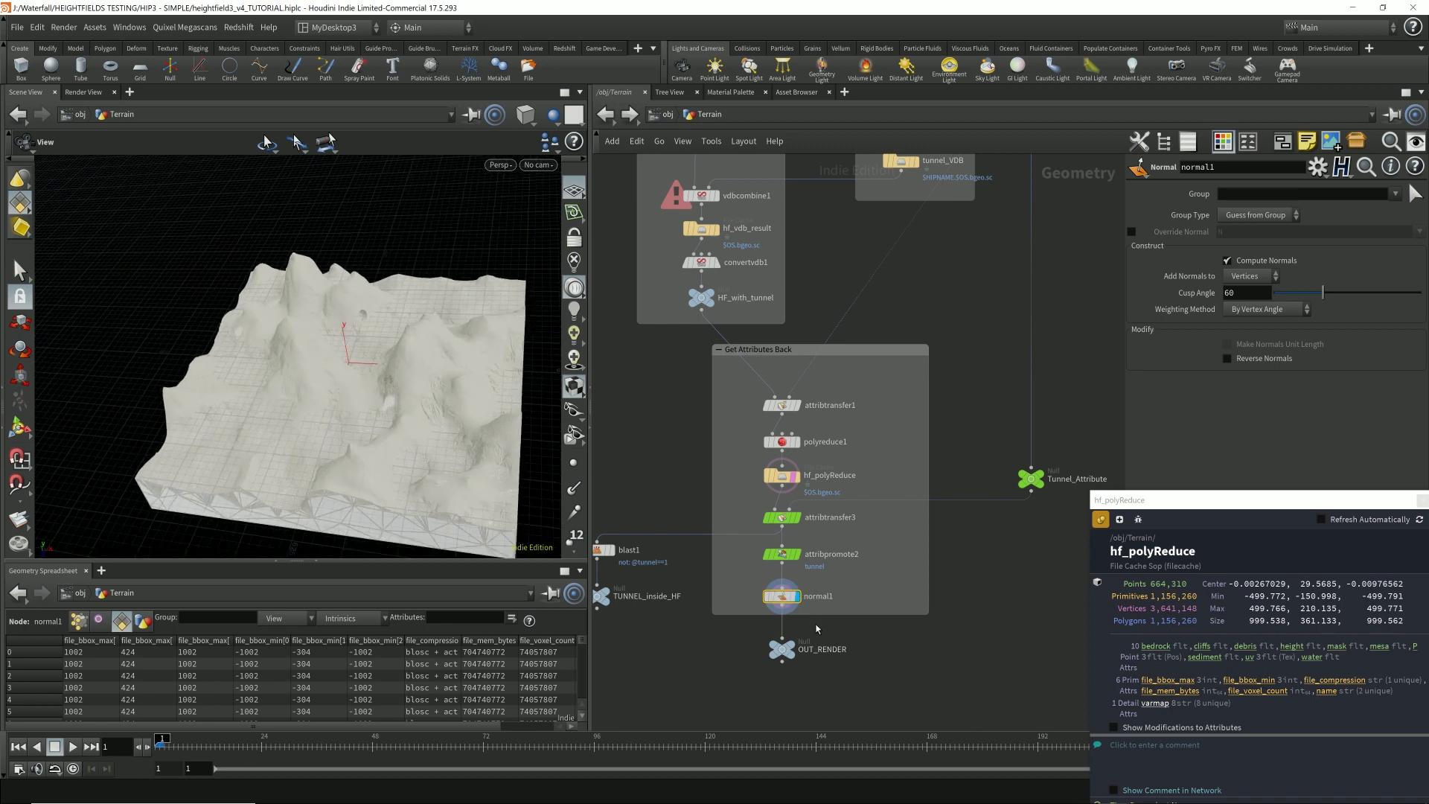
- Display the OUT_RENDER node and pin its node information window to examine its geometry counts and attributes
left_click(793, 649)
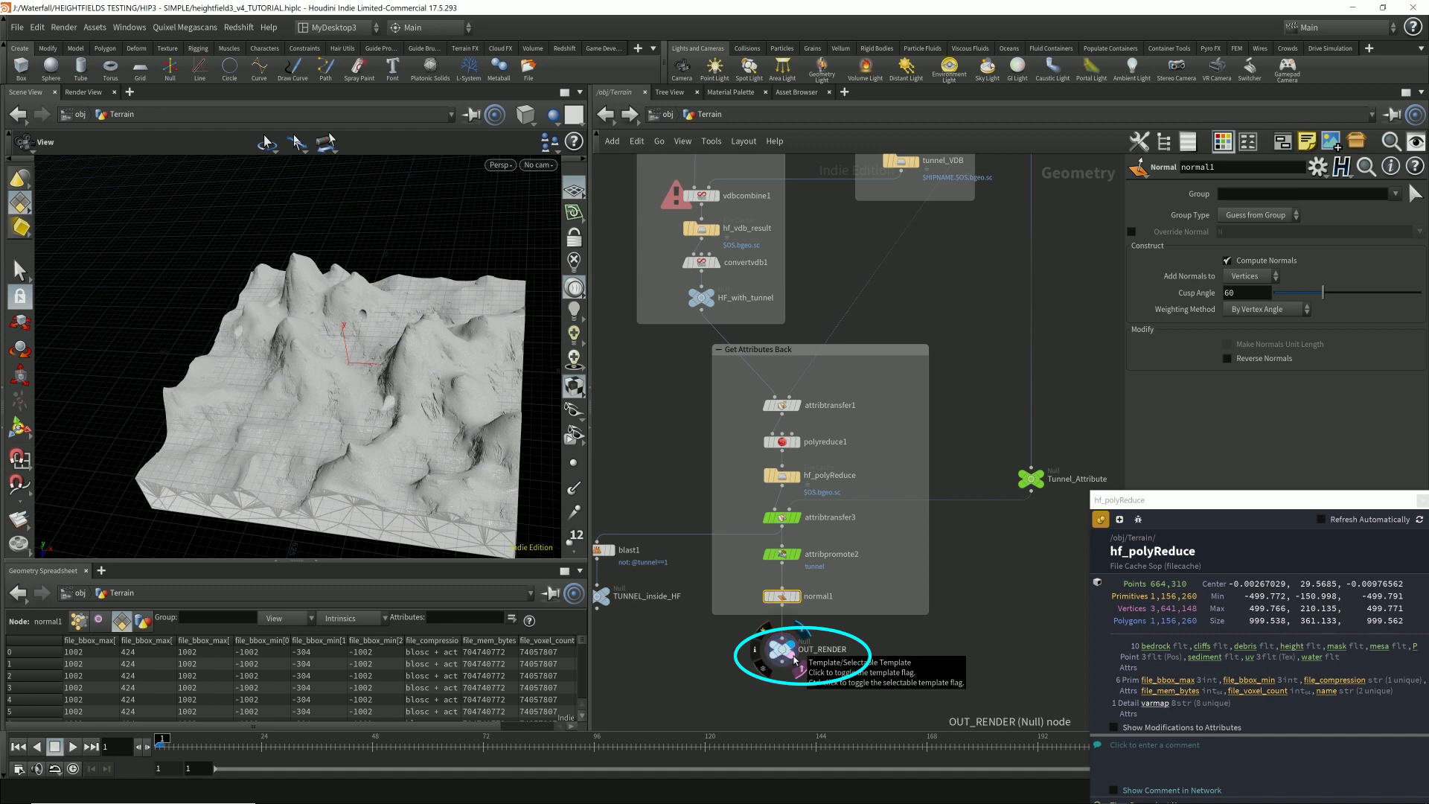
left_click_drag(1251, 501, 1182, 500)
left_click_drag(1158, 447, 1192, 462)
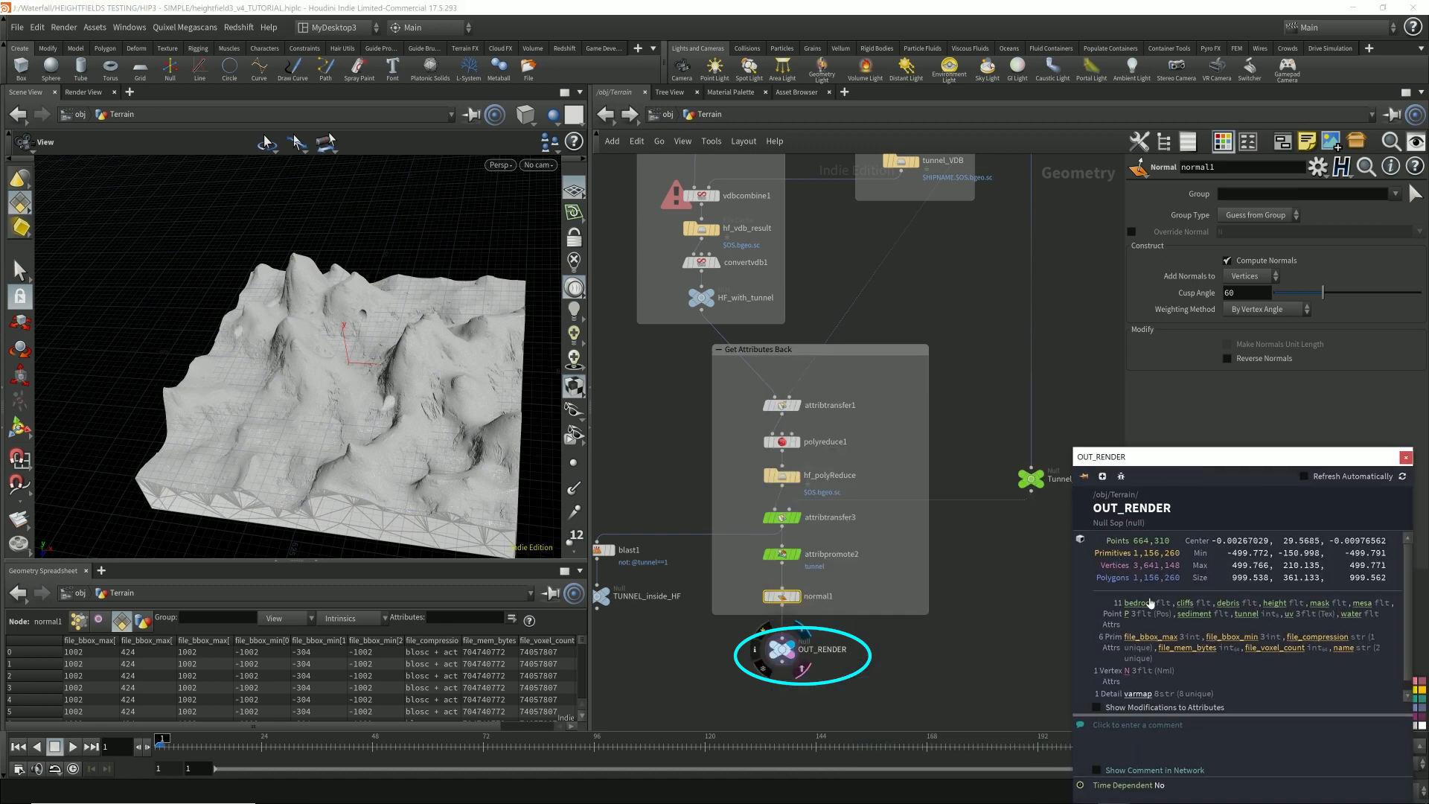
left_click(1084, 477)
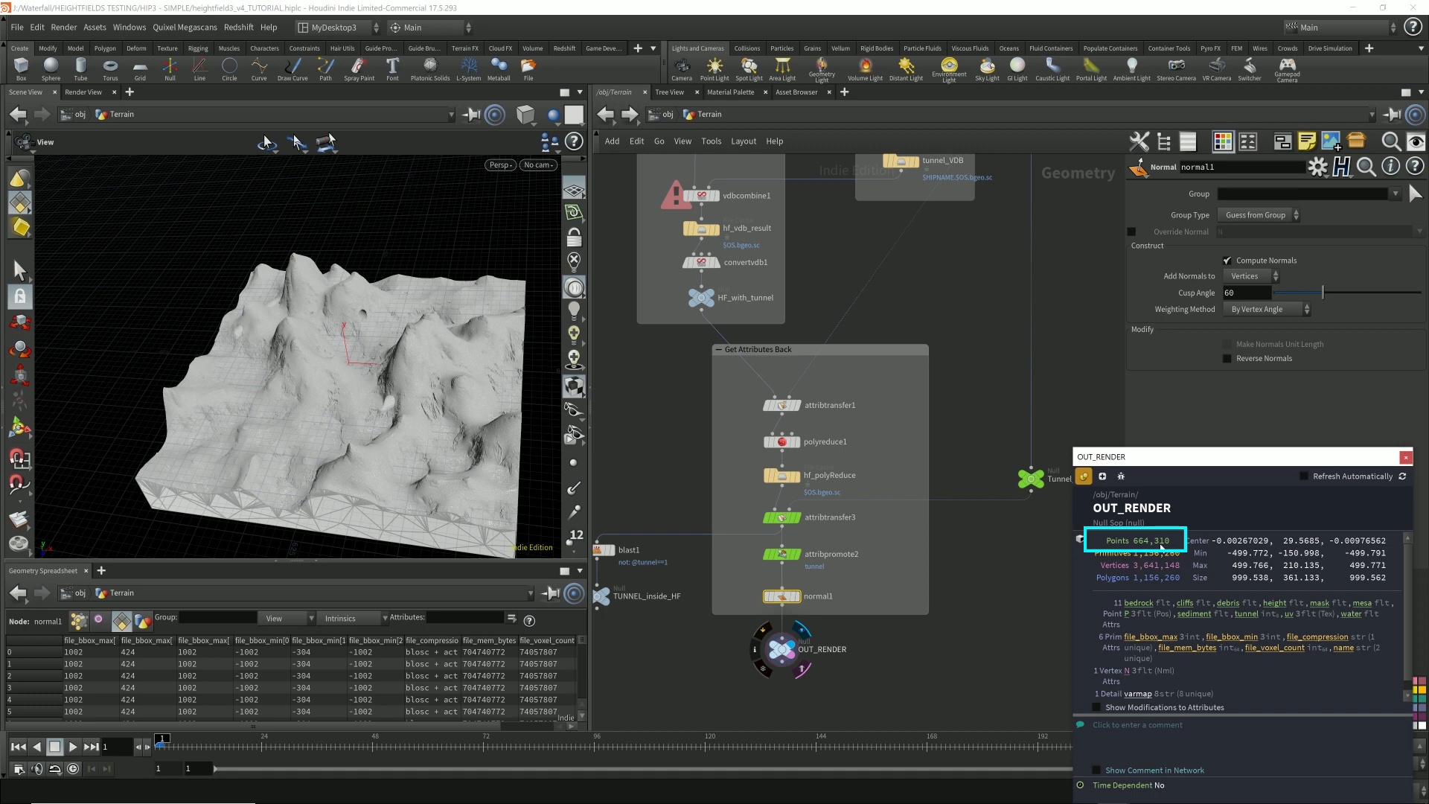